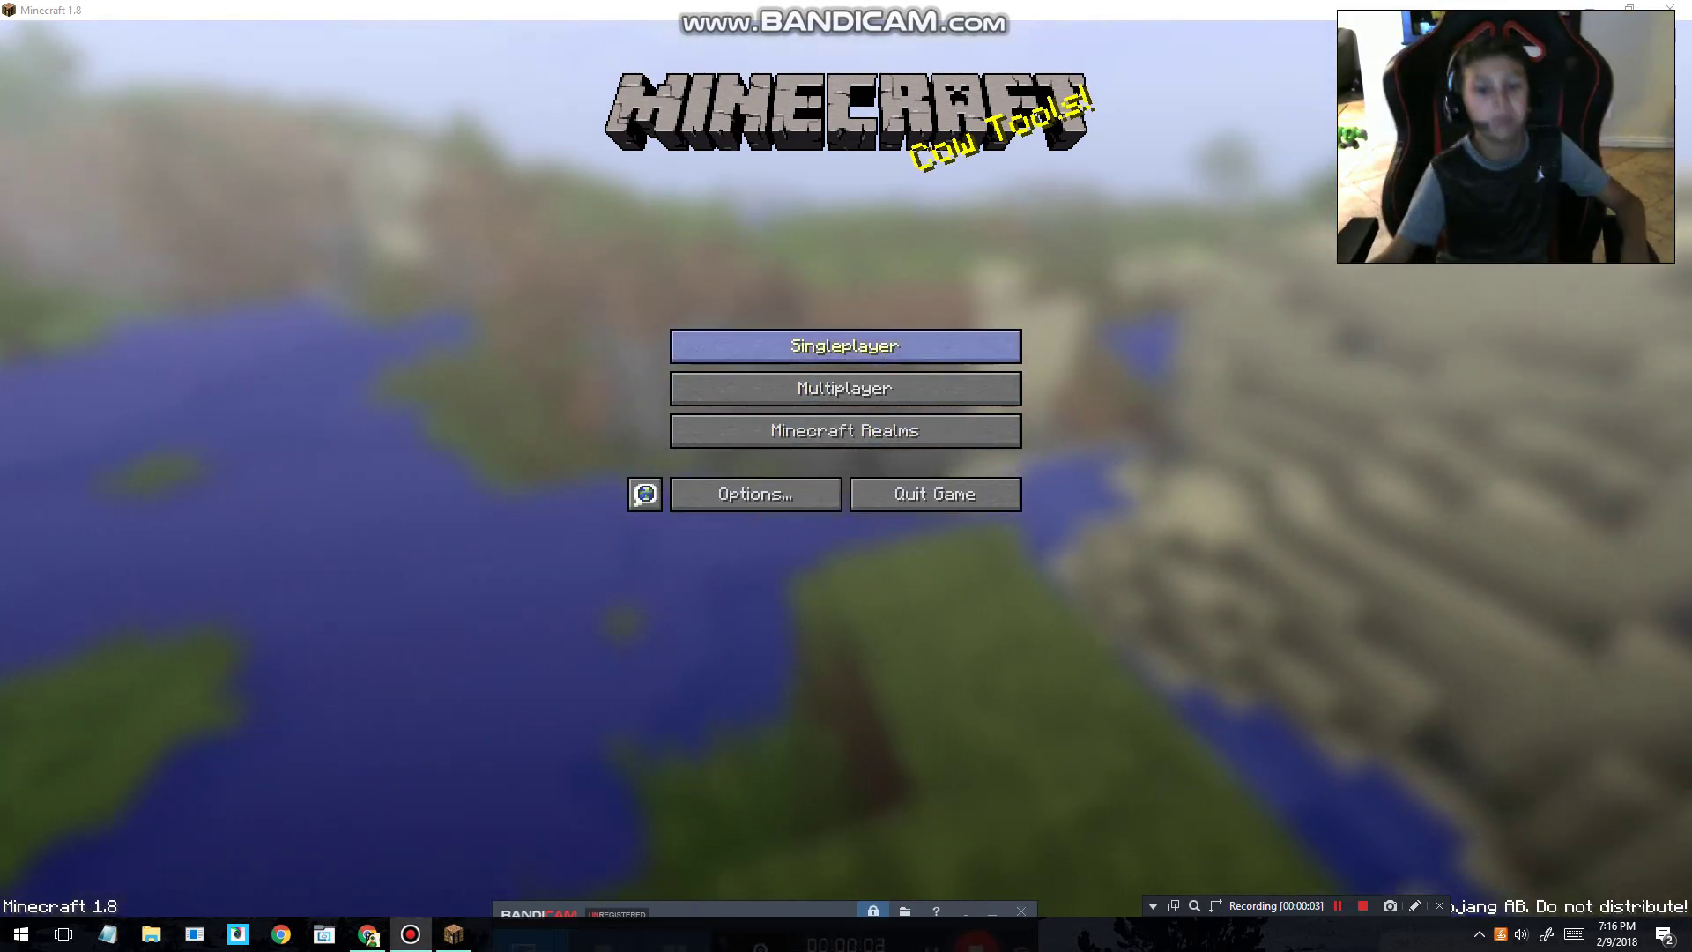
# Create a new singleplayer world in Creative mode with Superflat world type and load it.
pyautogui.click(844, 345)
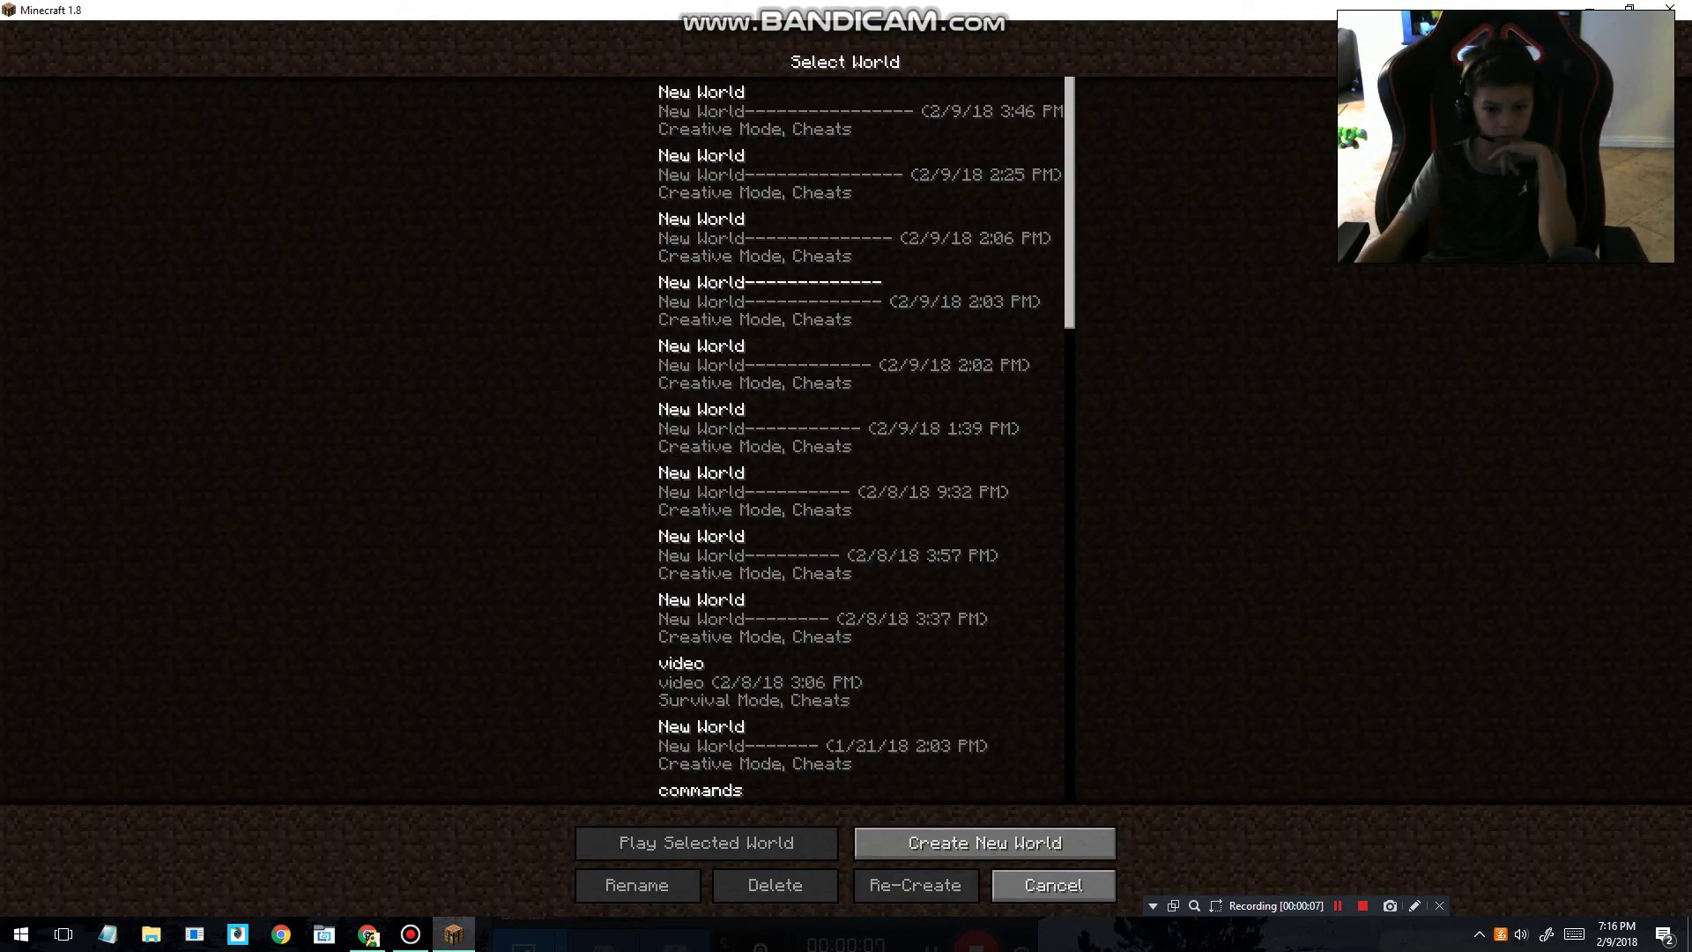
pyautogui.click(985, 841)
pyautogui.click(845, 240)
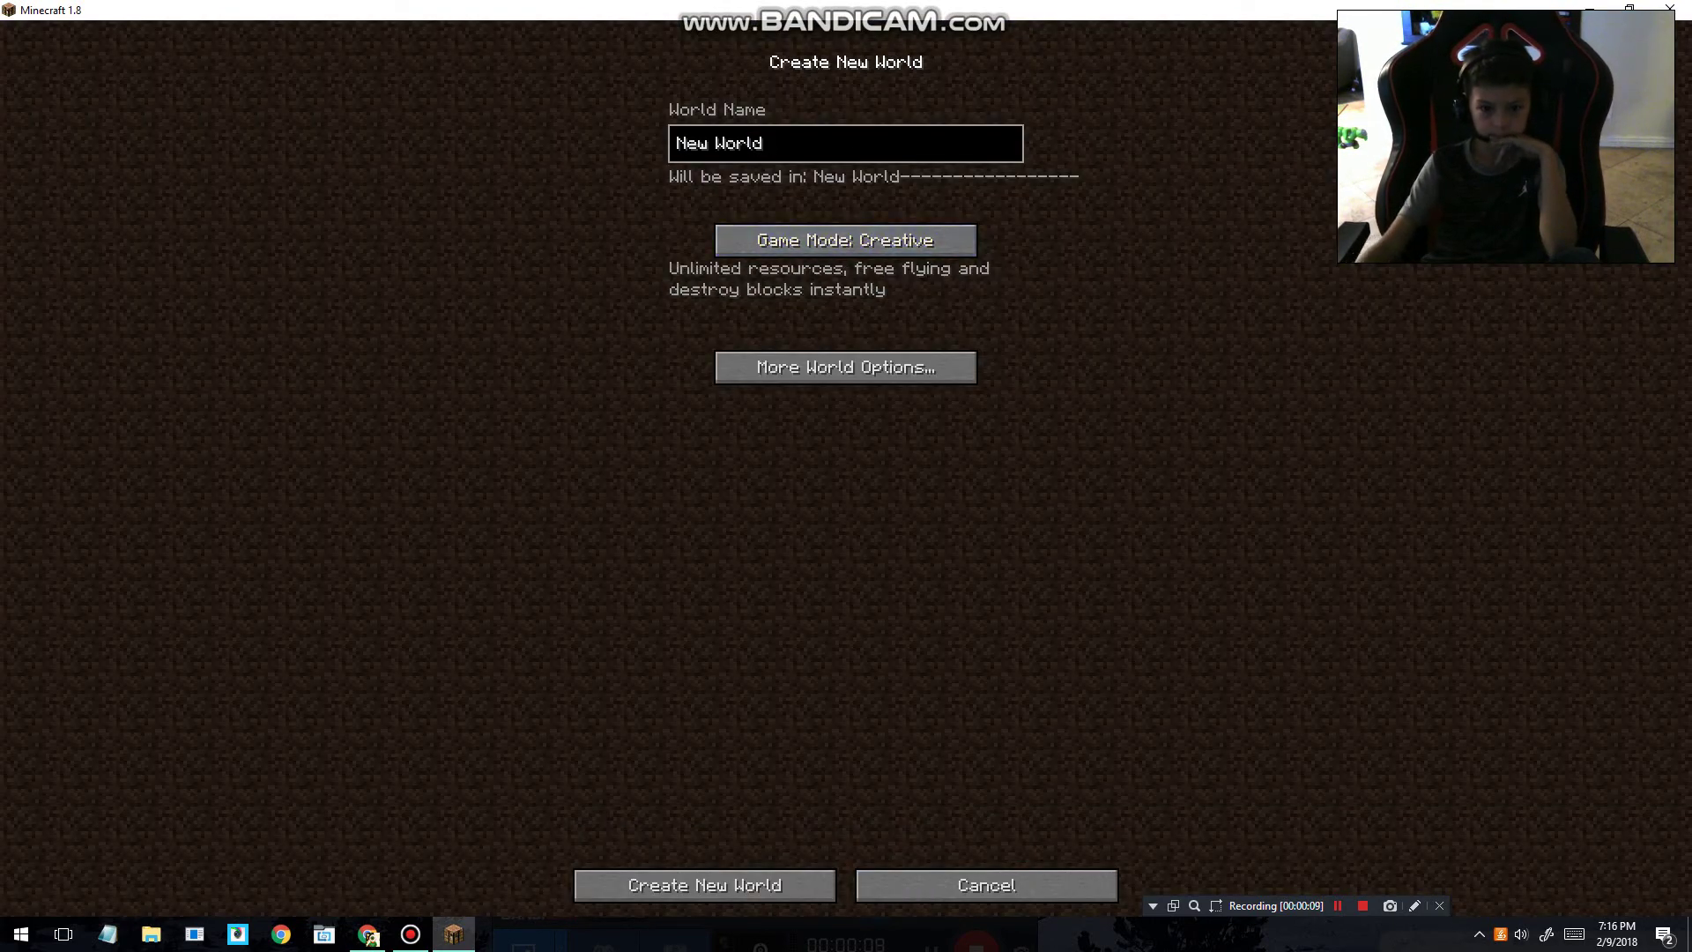
pyautogui.click(845, 366)
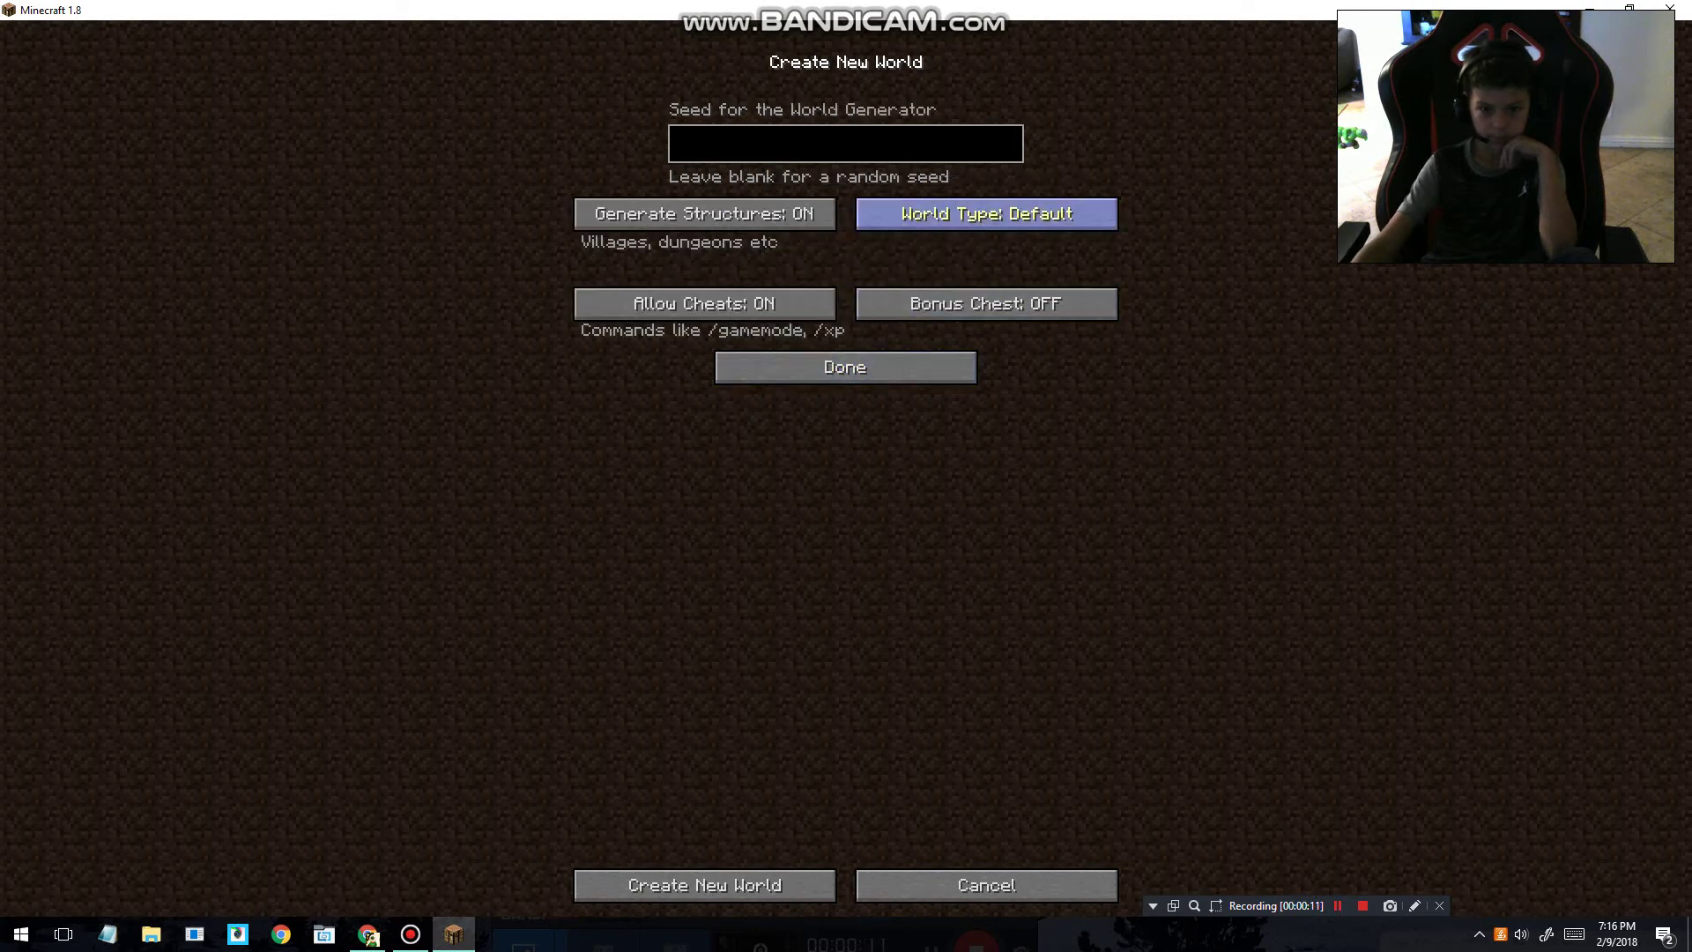
pyautogui.click(986, 213)
pyautogui.click(844, 367)
pyautogui.click(704, 885)
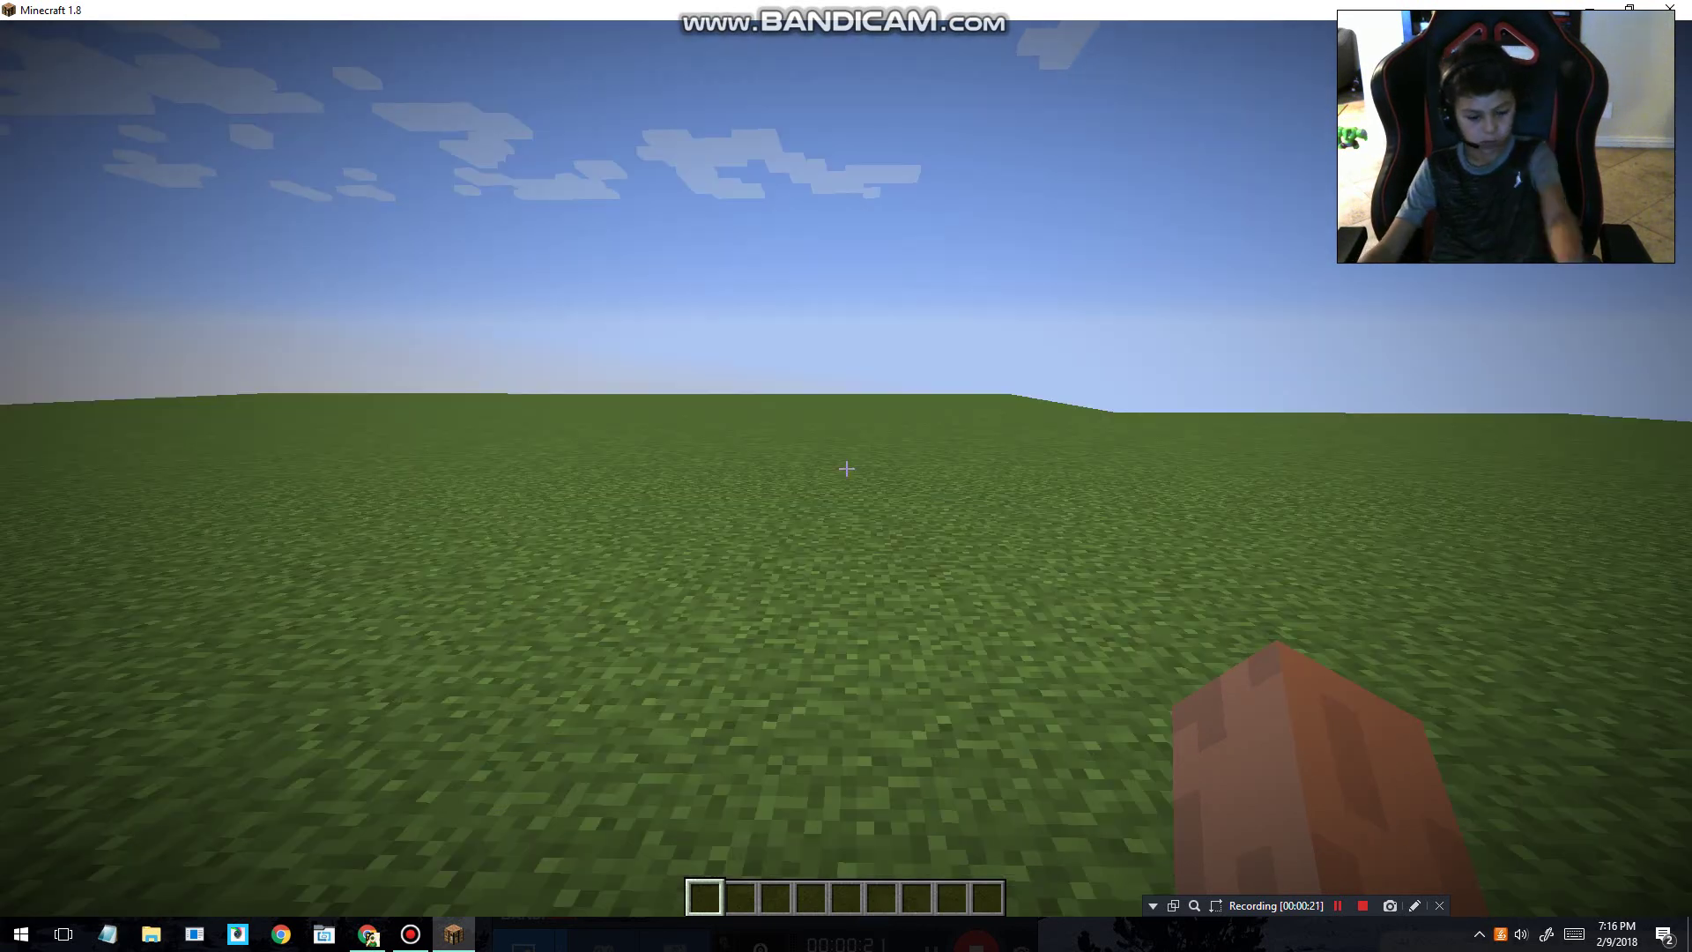
pyautogui.write('/gi')
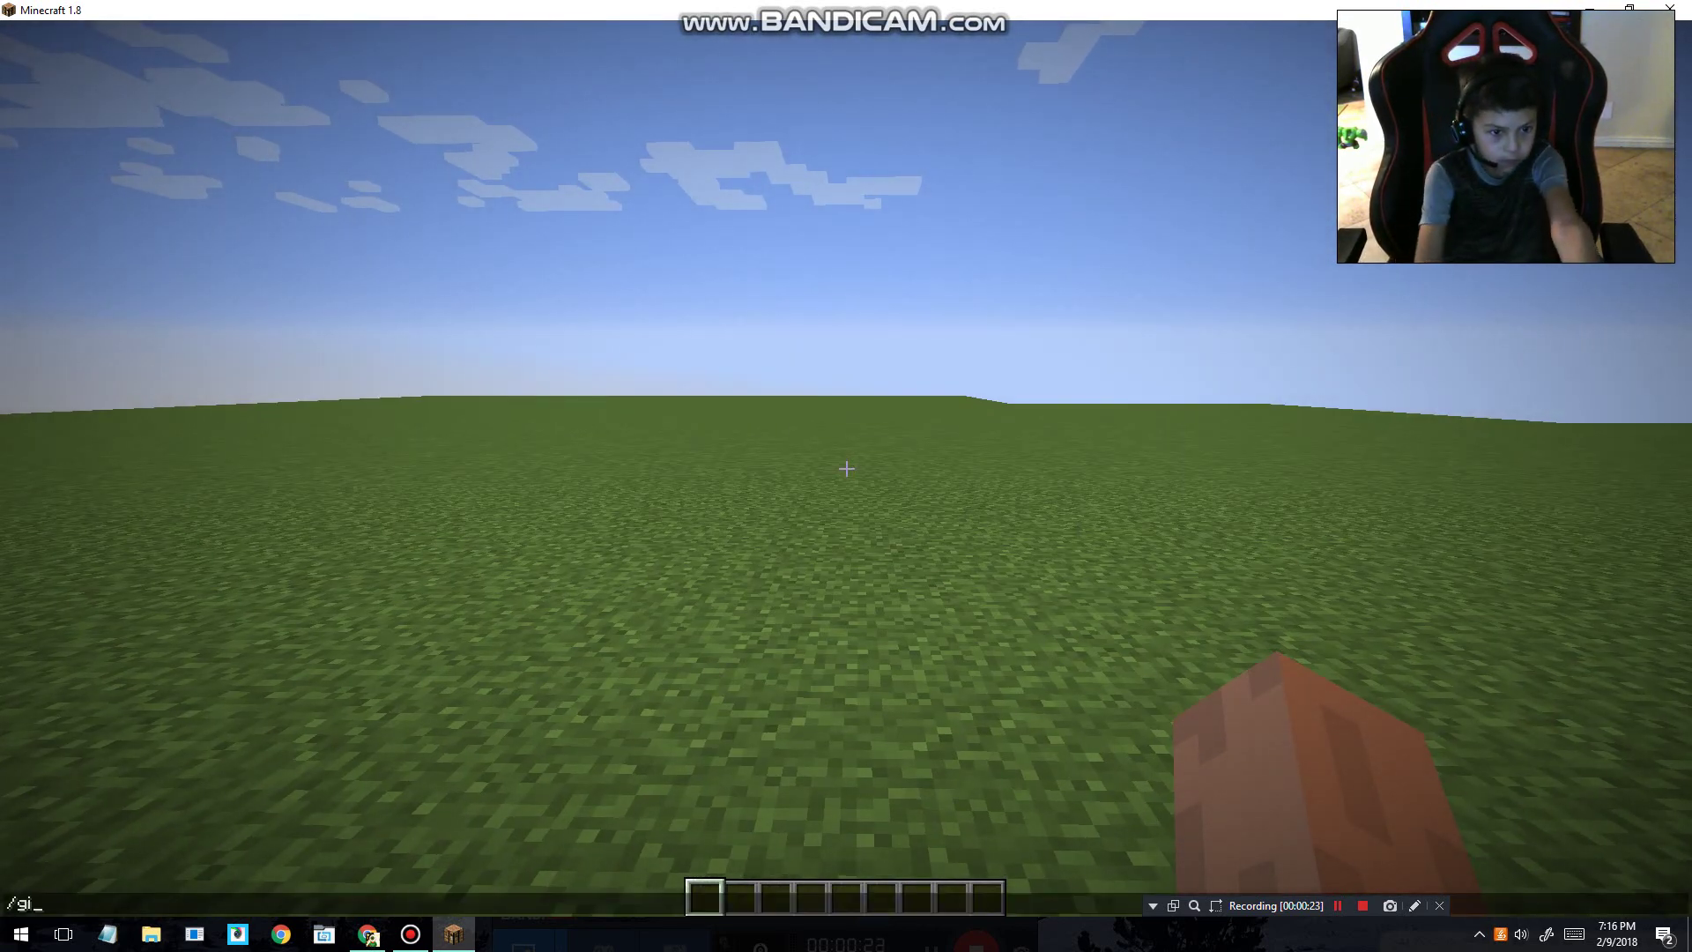
pyautogui.write('ve')
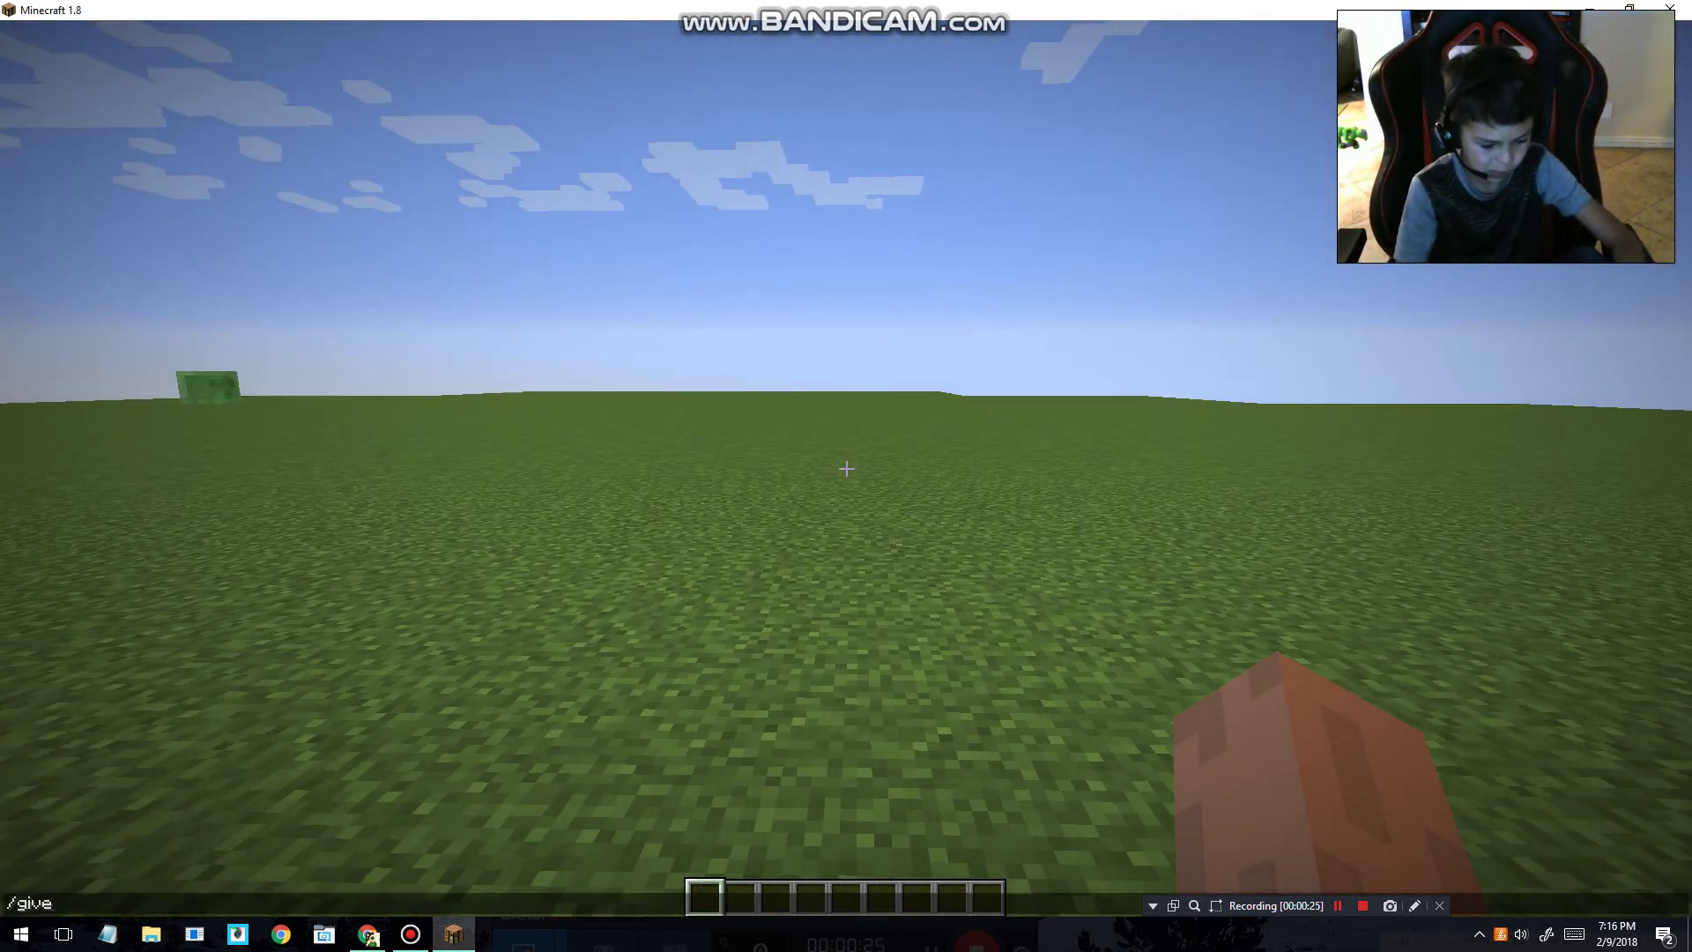
pyautogui.write(' @p minecraft:command_block')
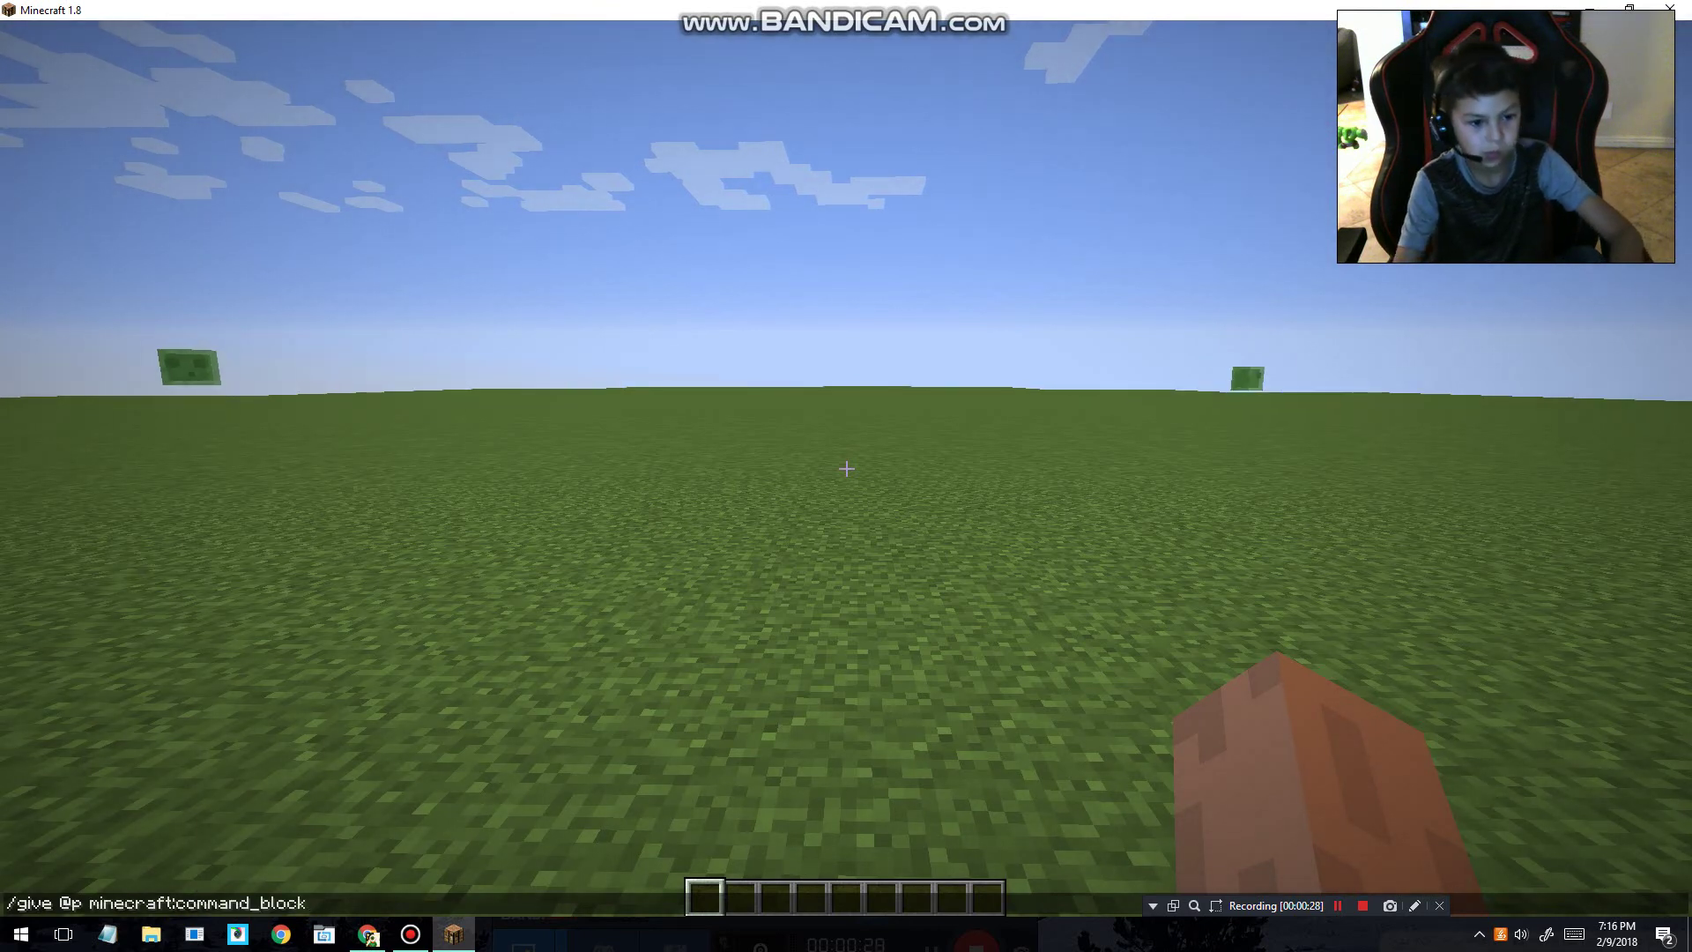
# Give yourself a command block, add a redstone block to the hotbar, and place the command block.
pyautogui.press('Return')
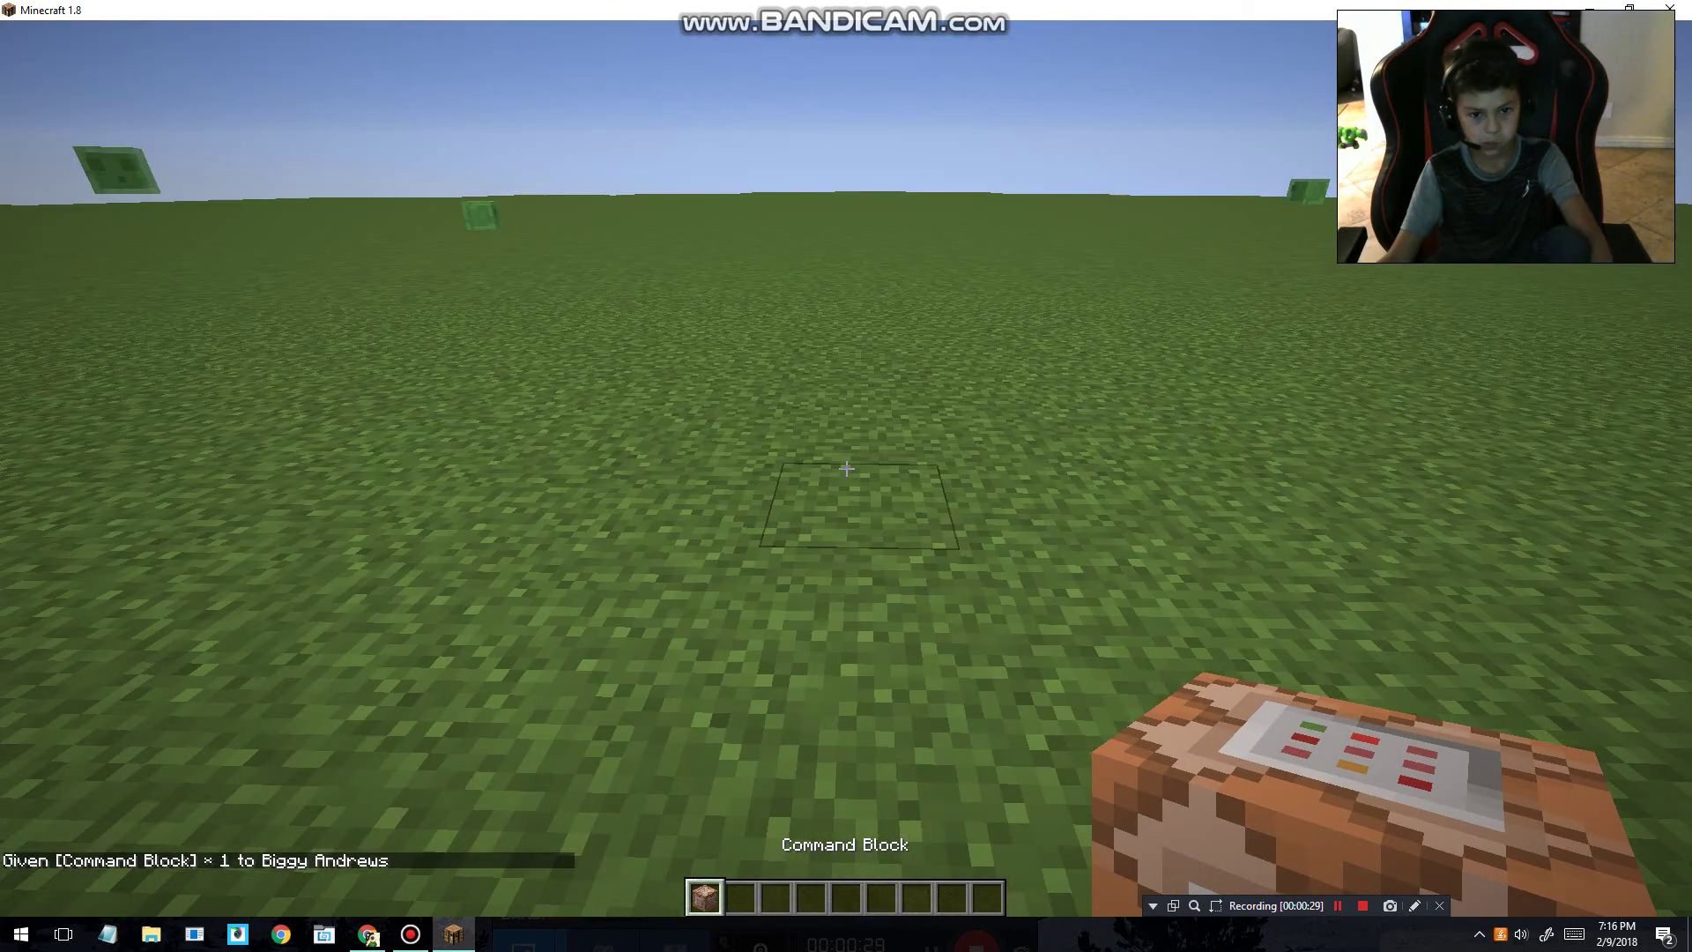
pyautogui.press('e')
pyautogui.click(800, 328)
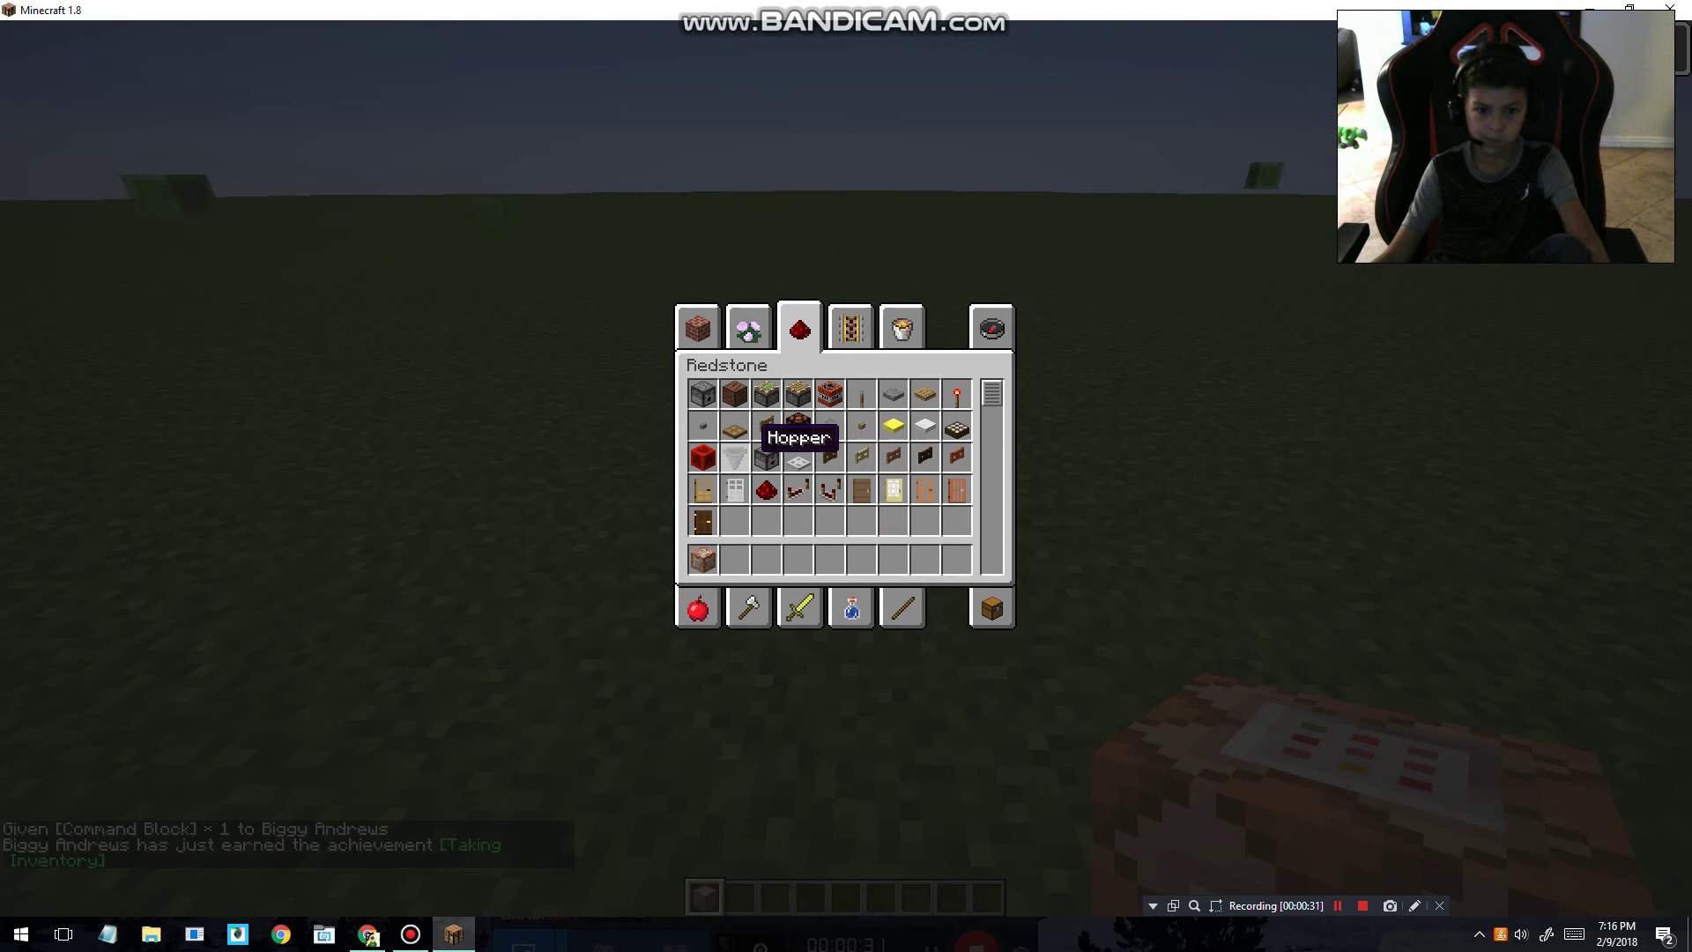
pyautogui.click(702, 457)
pyautogui.click(734, 559)
pyautogui.press('e')
pyautogui.rightClick(847, 477)
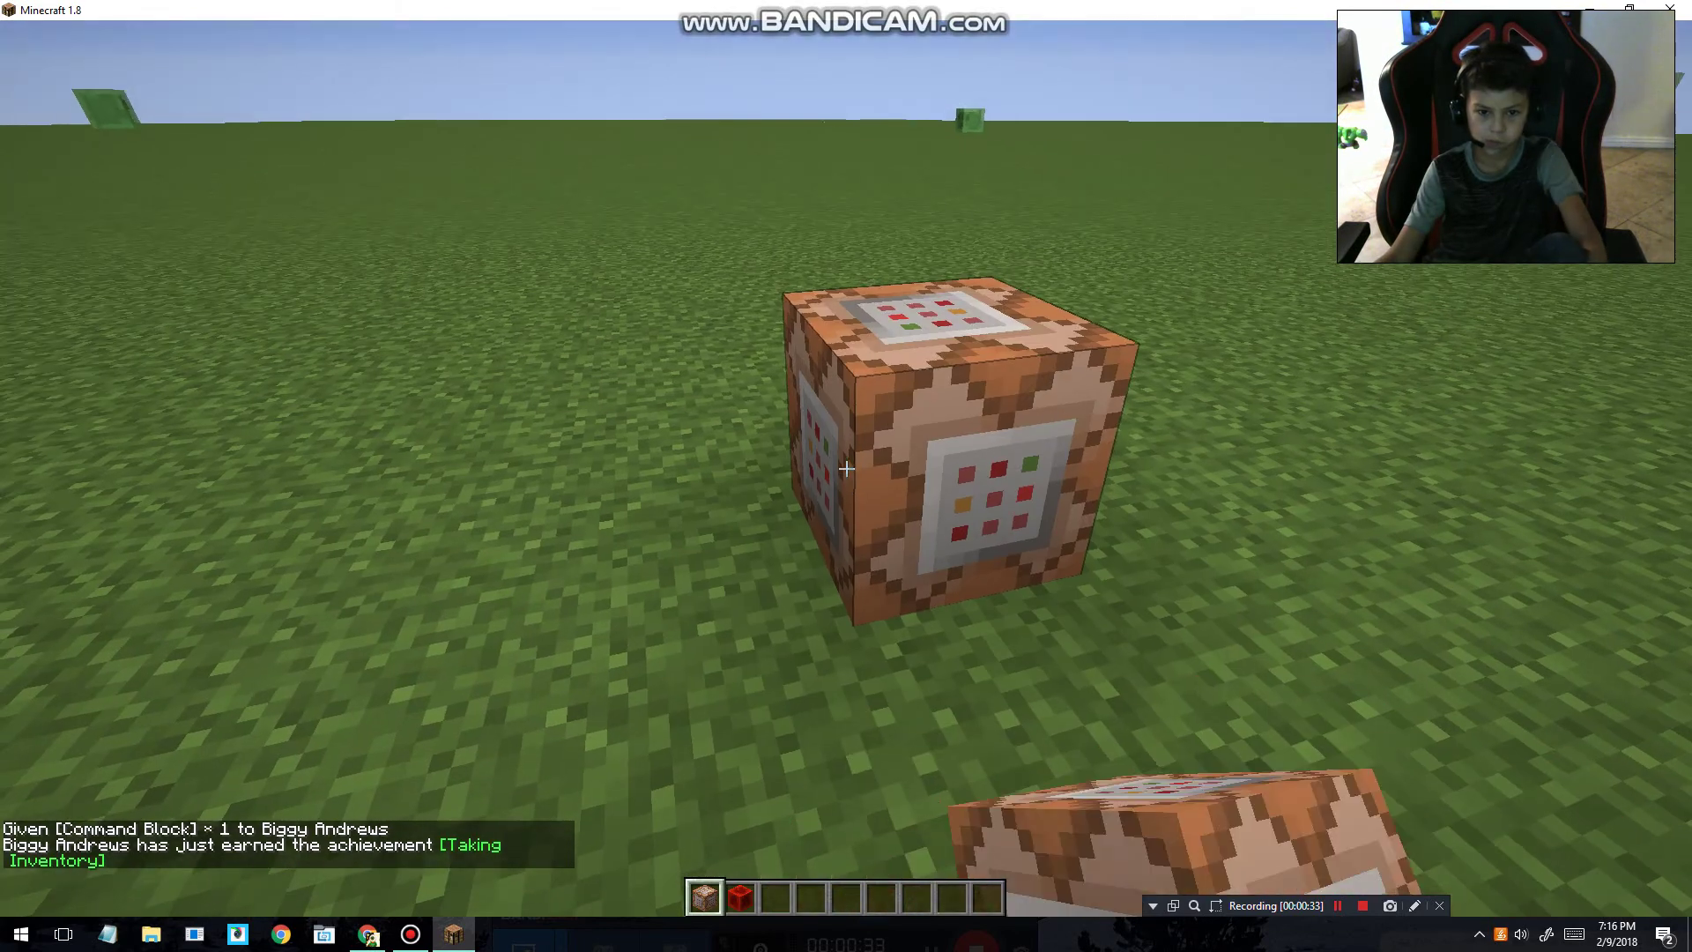
# Paste the long wolf-summon command into Chrome's address bar, copy all of it, and return.
pyautogui.hotkey('alt', 'Tab')
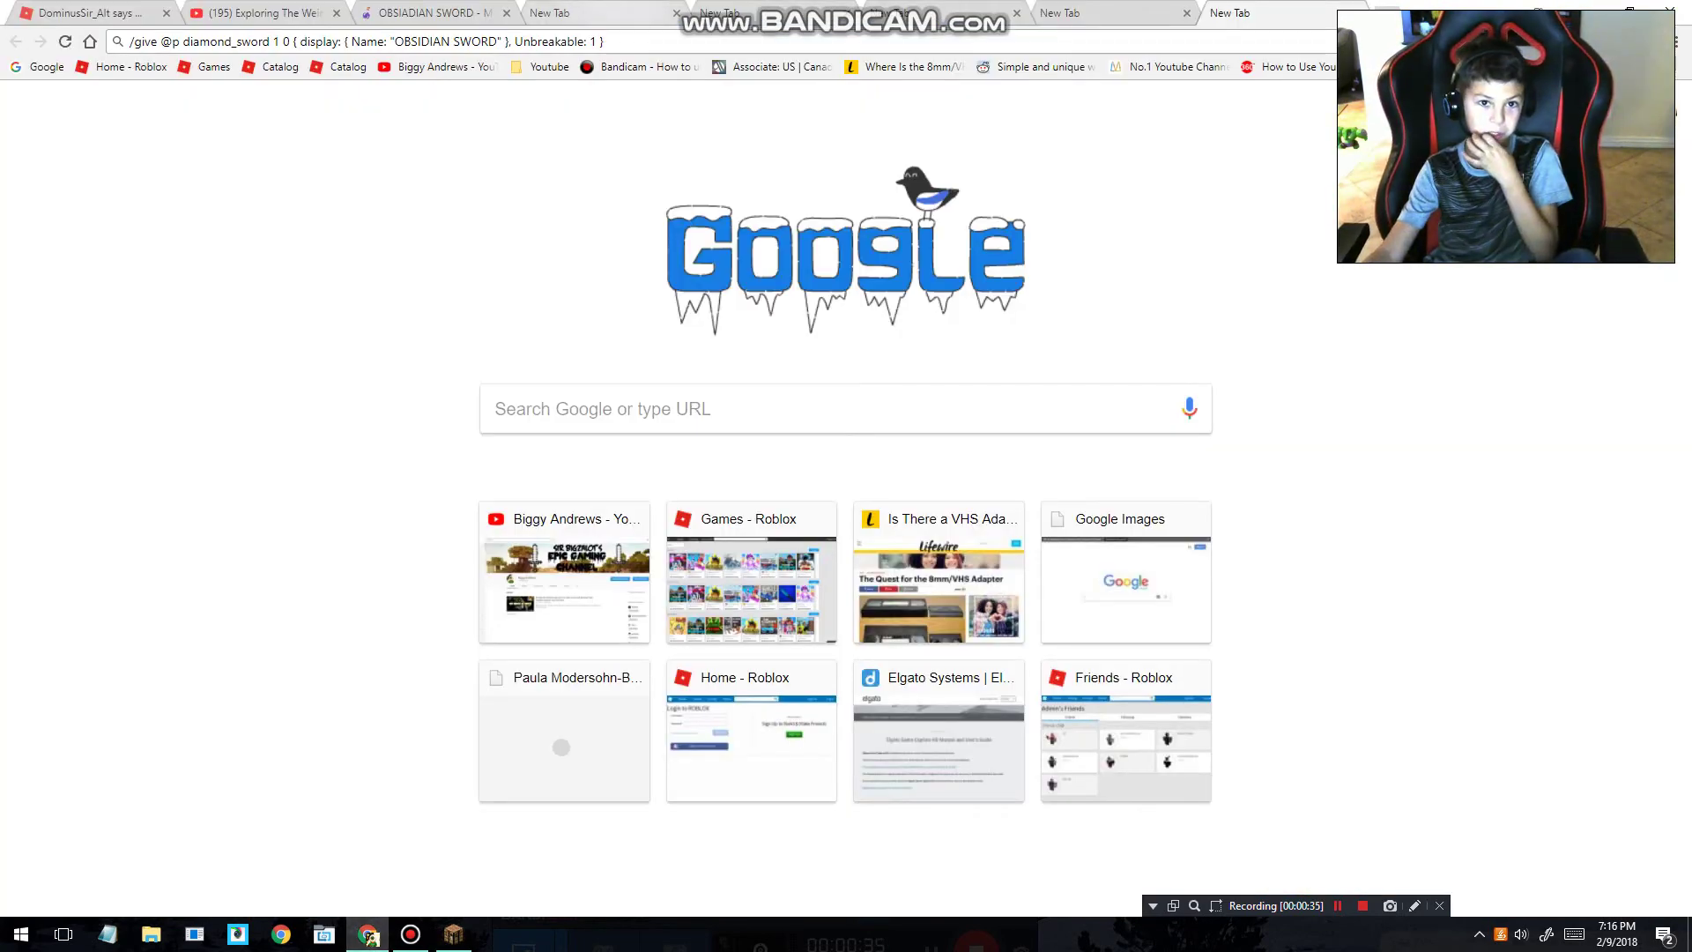
pyautogui.hotkey('ctrl', 'v')
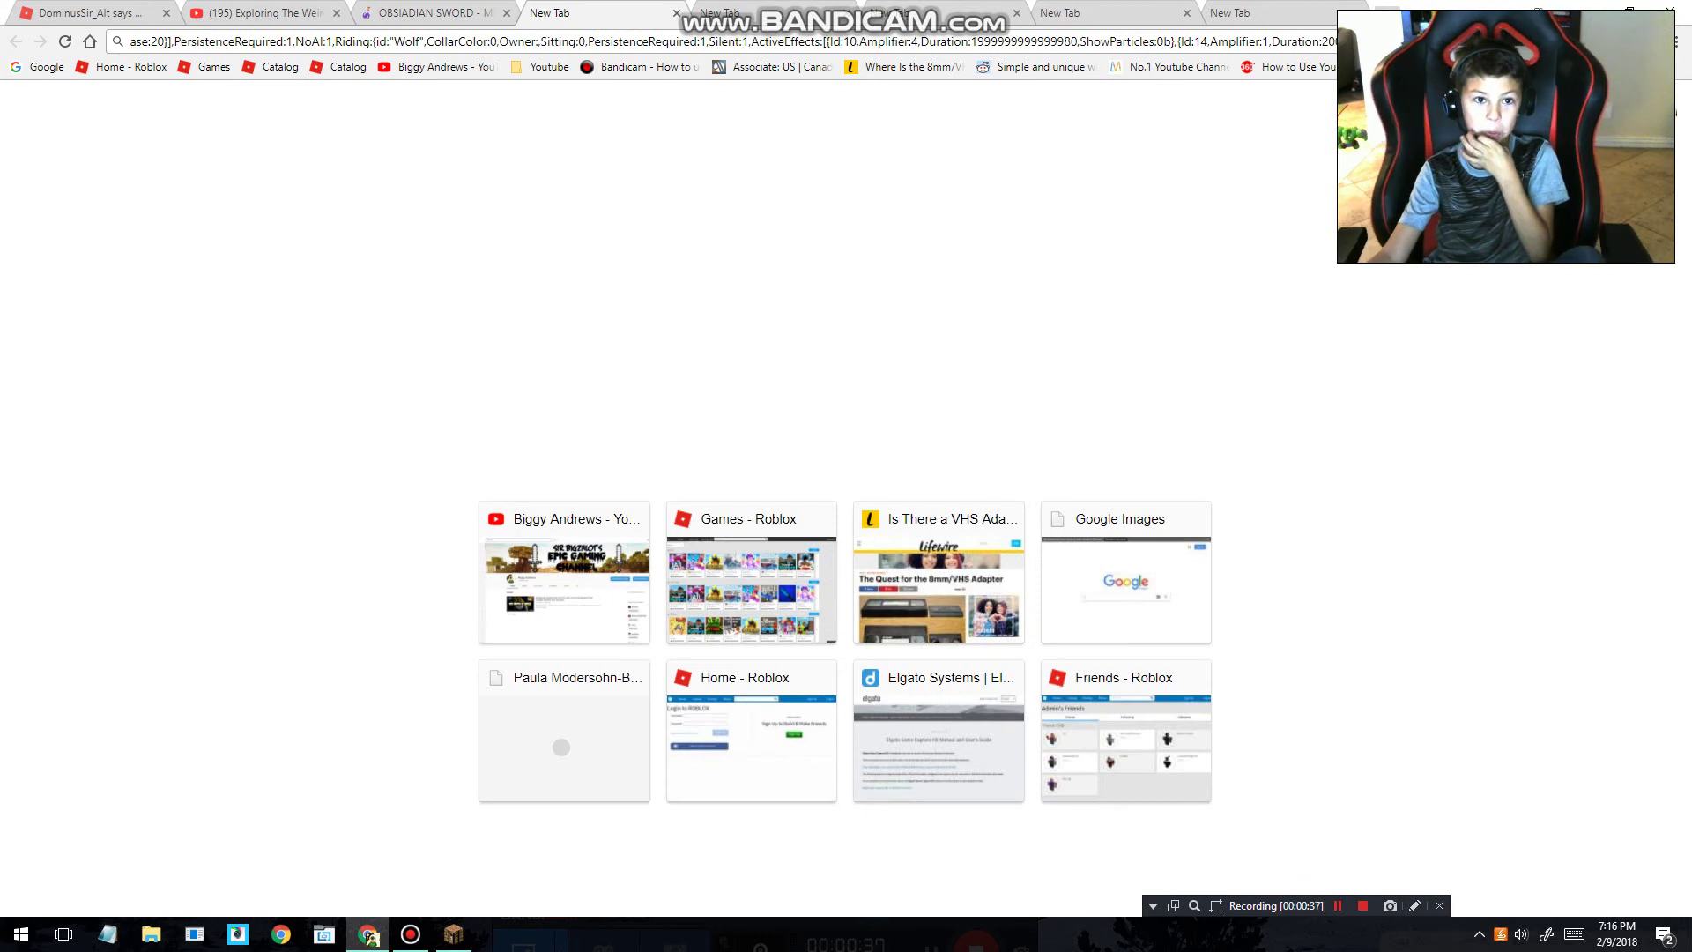
pyautogui.hotkey('ctrl', 'a')
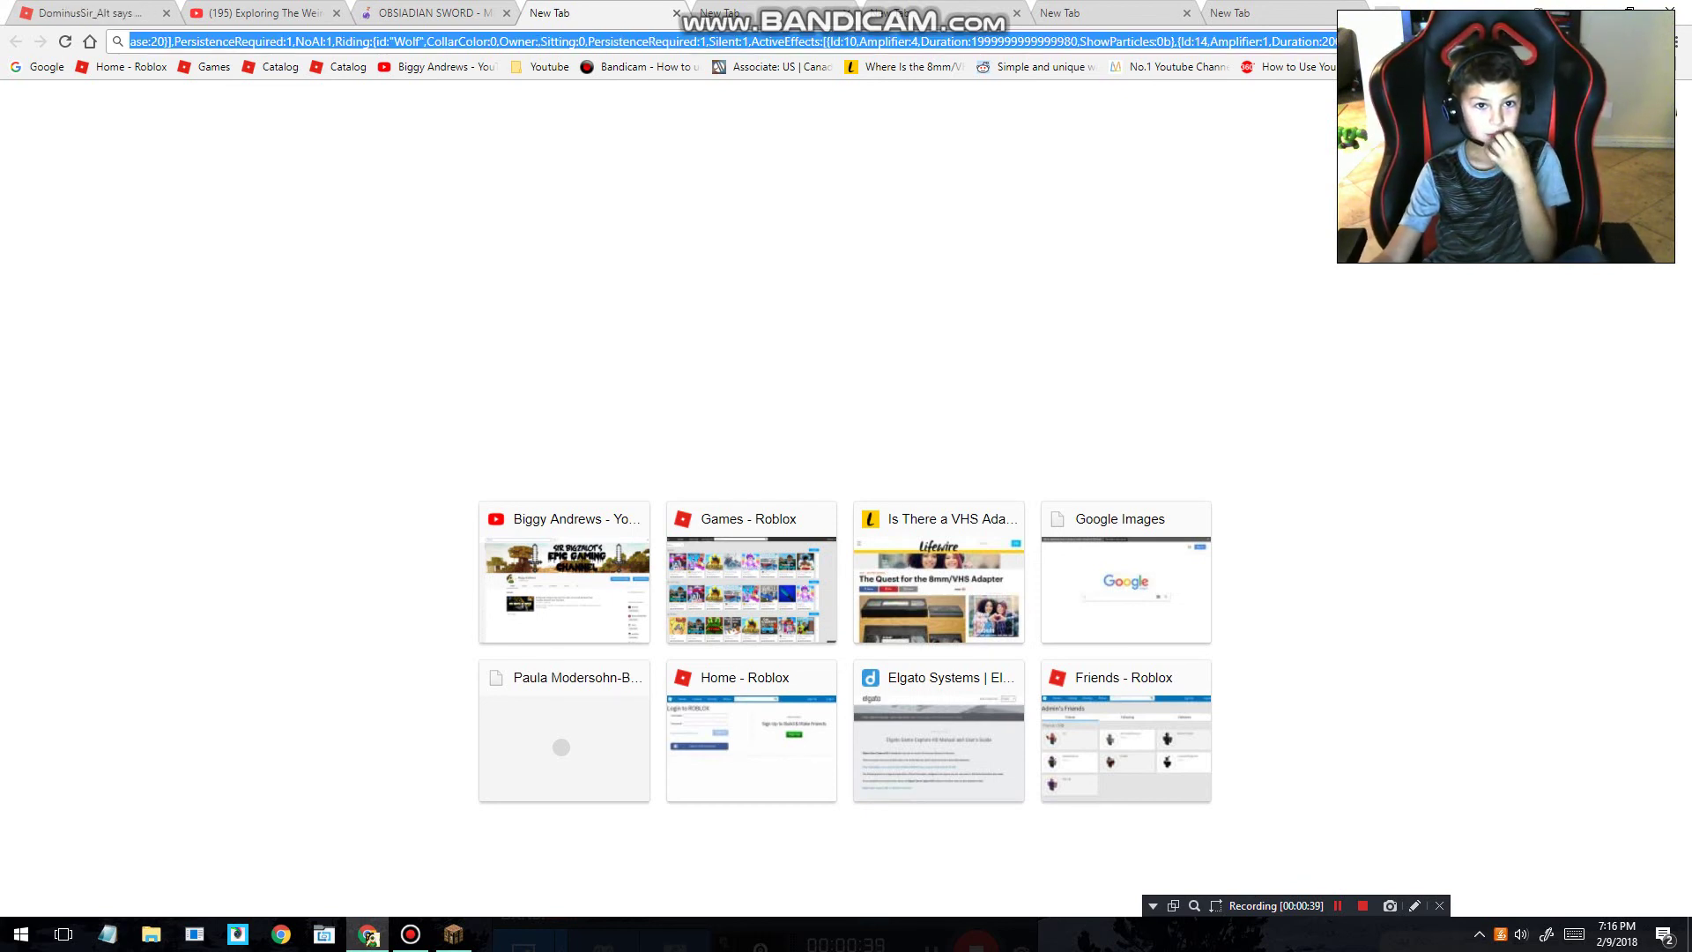
pyautogui.rightClick(550, 40)
pyautogui.click(589, 103)
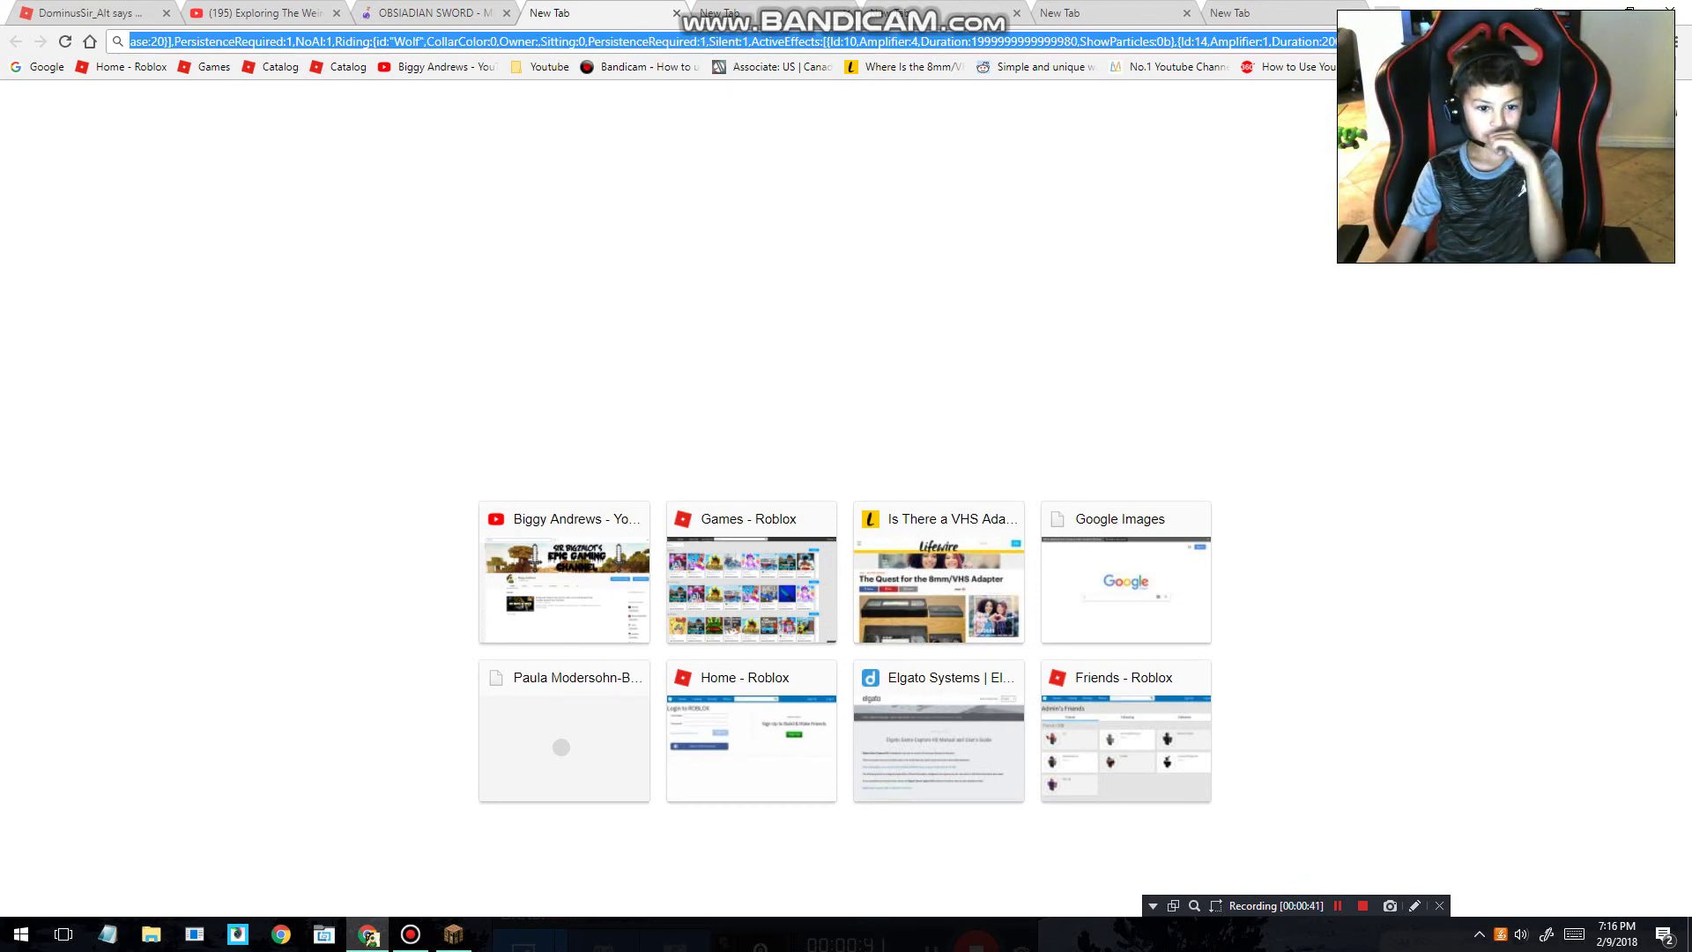
pyautogui.hotkey('alt', 'Tab')
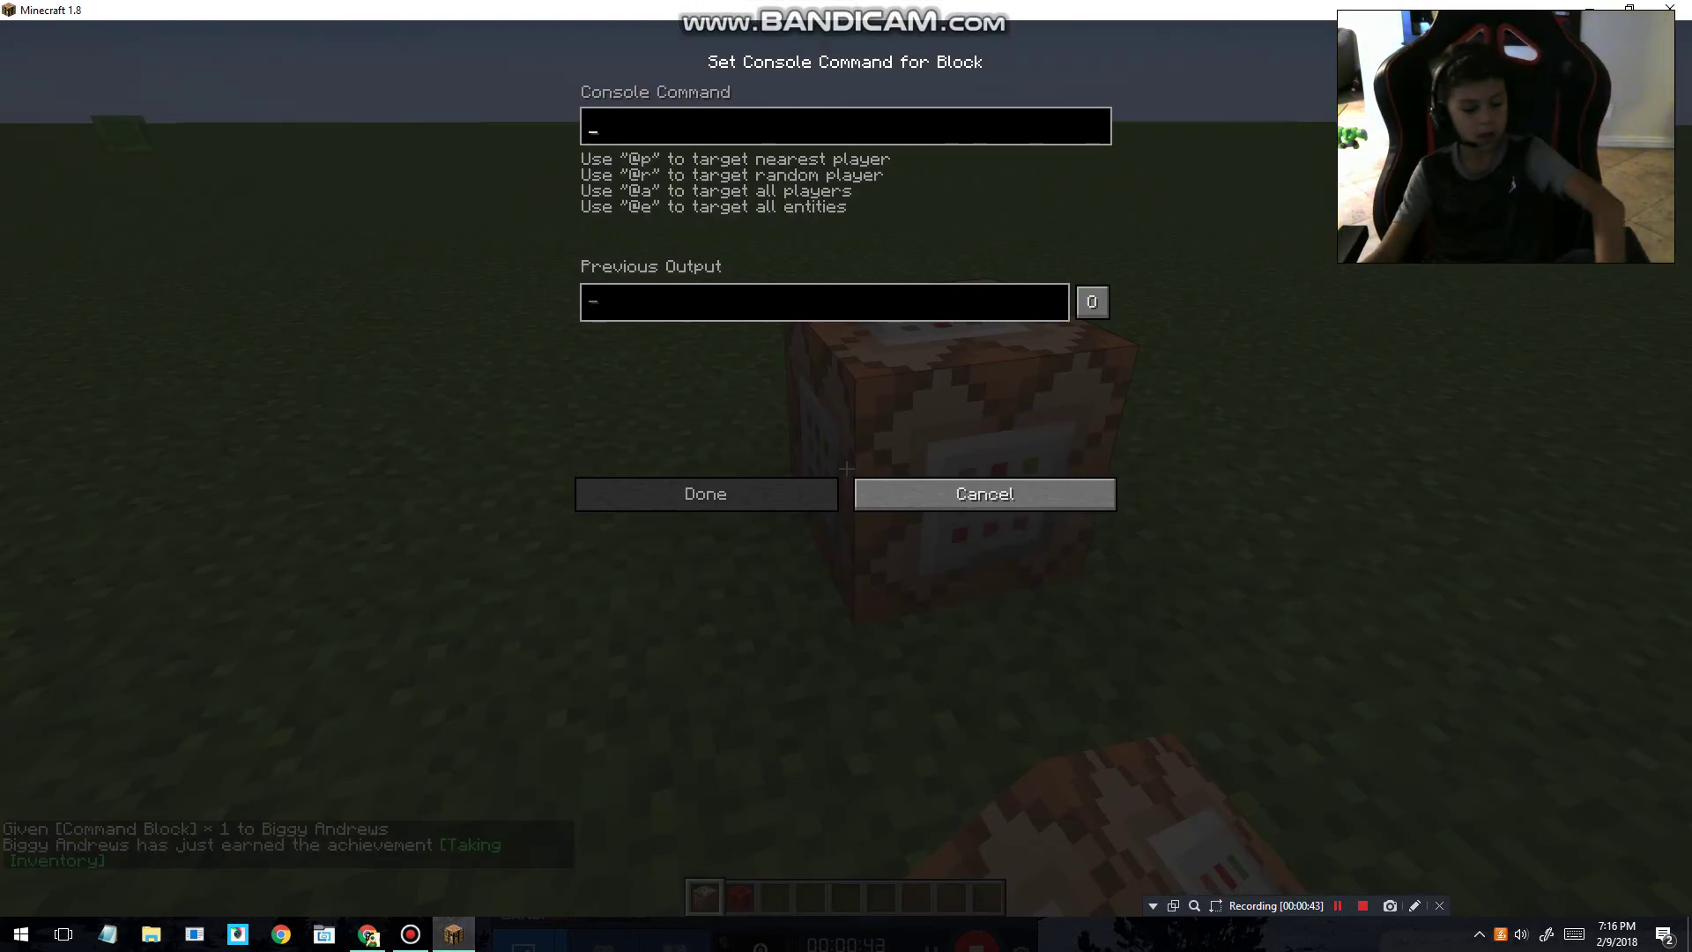
# Load the summon command into the first command block and power it to spawn Douglas the Dragon.
pyautogui.hotkey('ctrl', 'v')
pyautogui.click(706, 493)
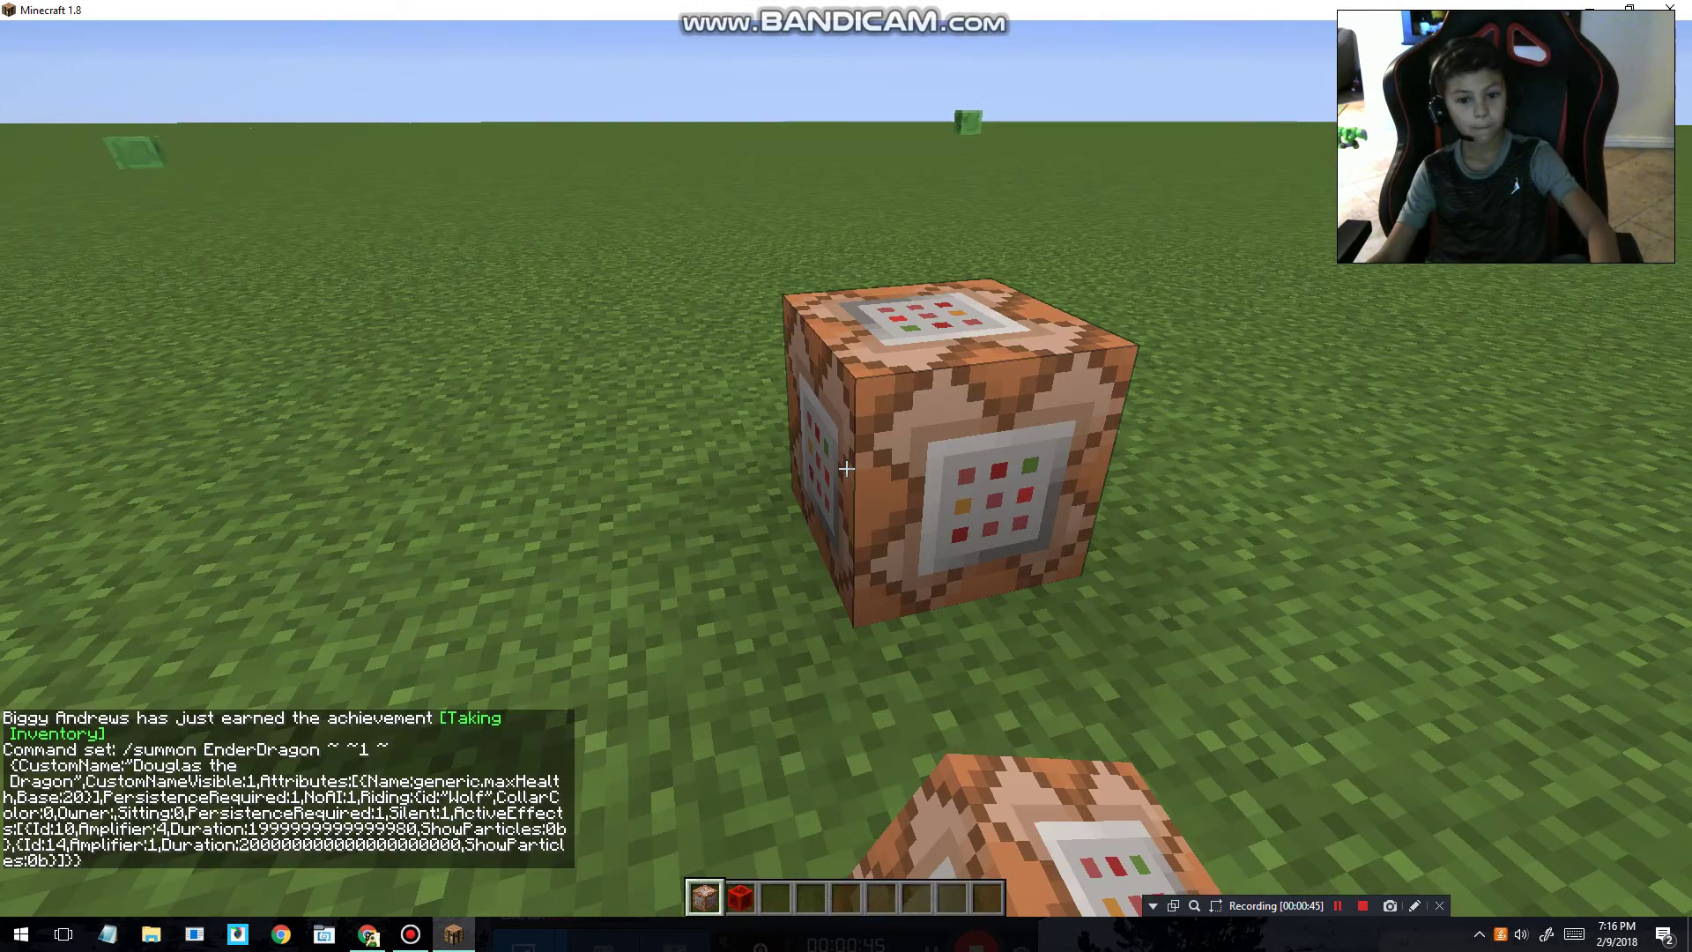
pyautogui.rightClick(847, 468)
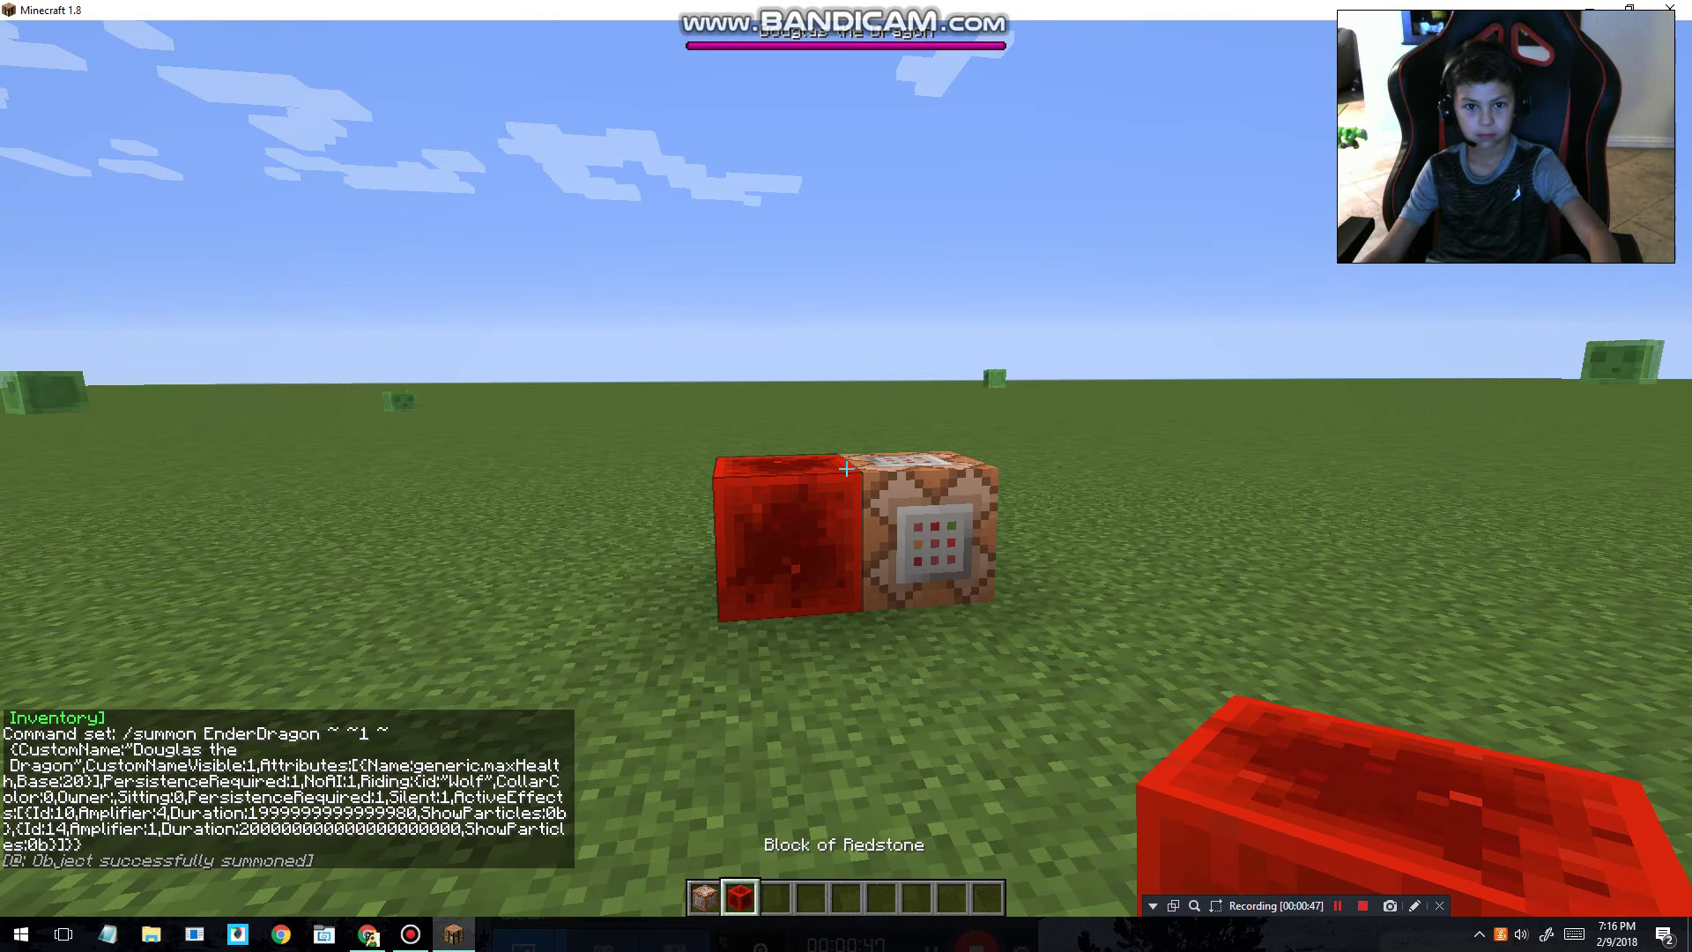
pyautogui.scroll(-1, 846, 468)
pyautogui.press('s')
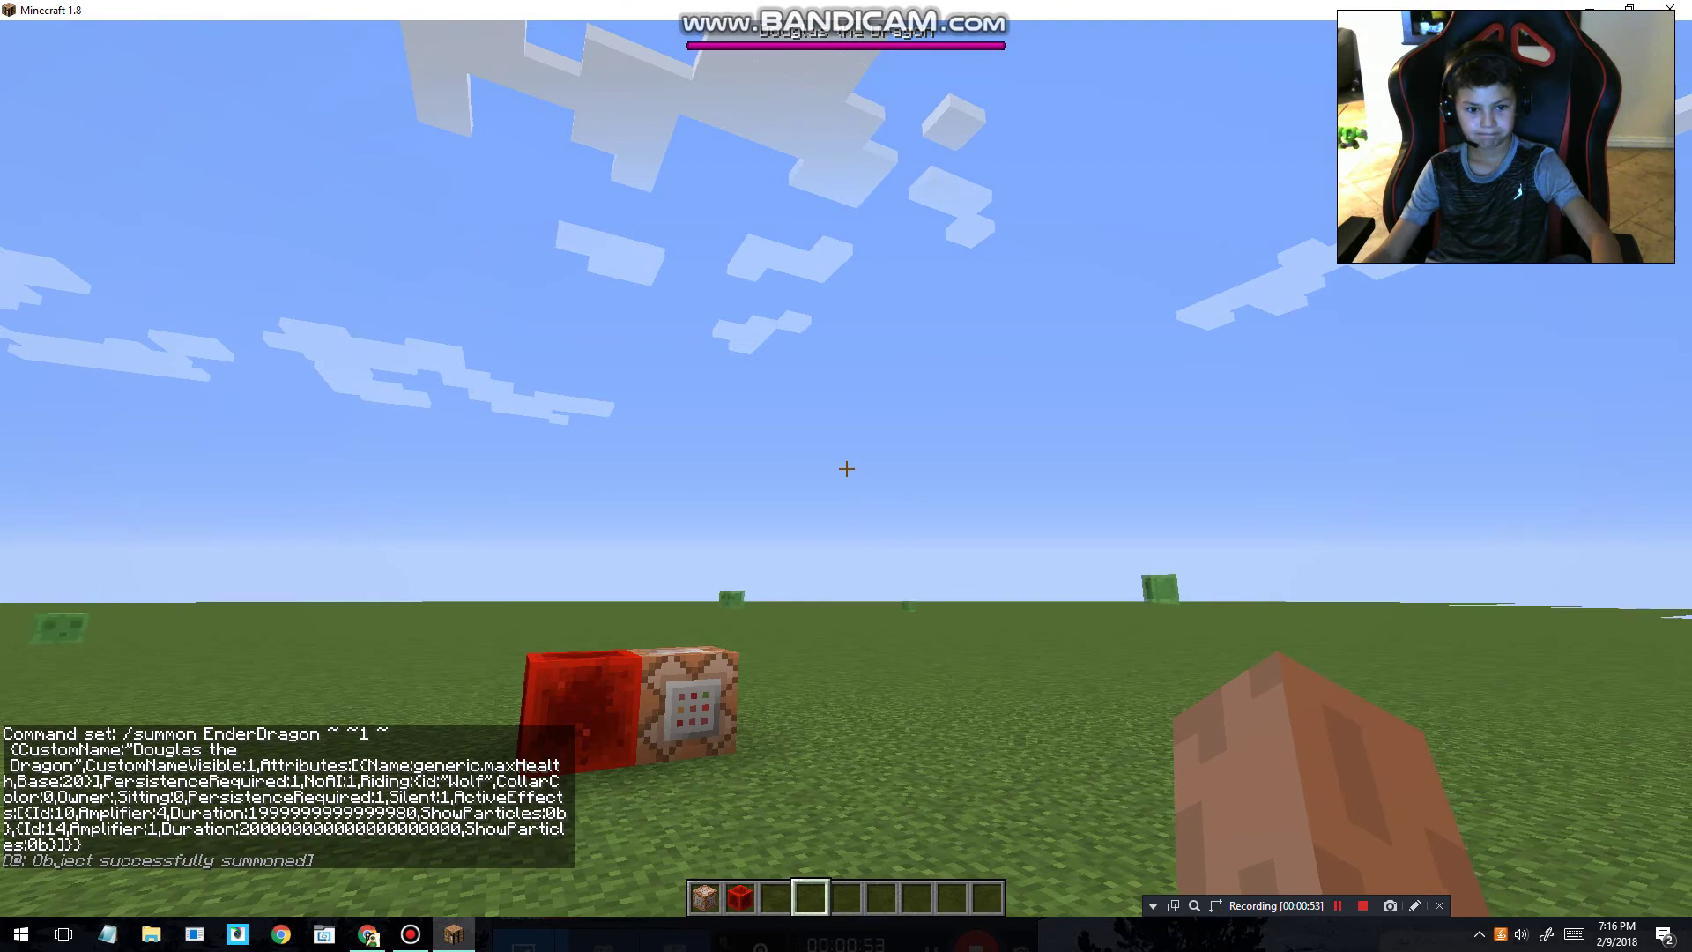
# Place a second command block with the same summon command and power it with redstone.
pyautogui.press('2')
pyautogui.press('1')
pyautogui.rightClick(846, 468)
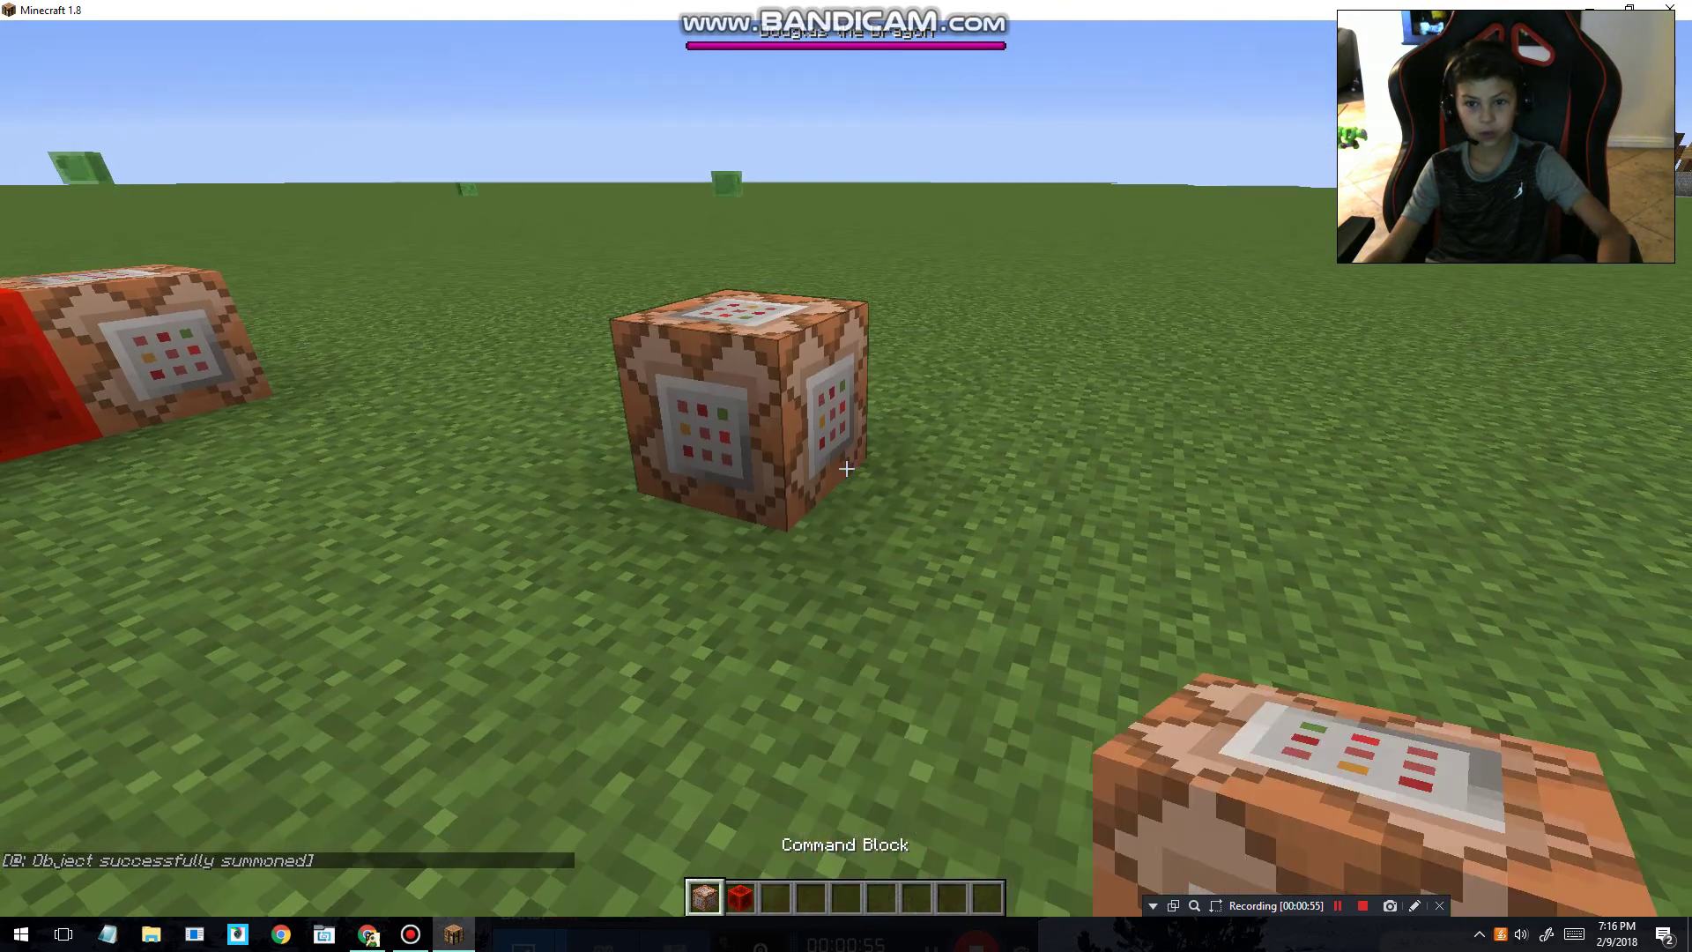
pyautogui.hotkey('ctrl', 'v')
pyautogui.click(706, 492)
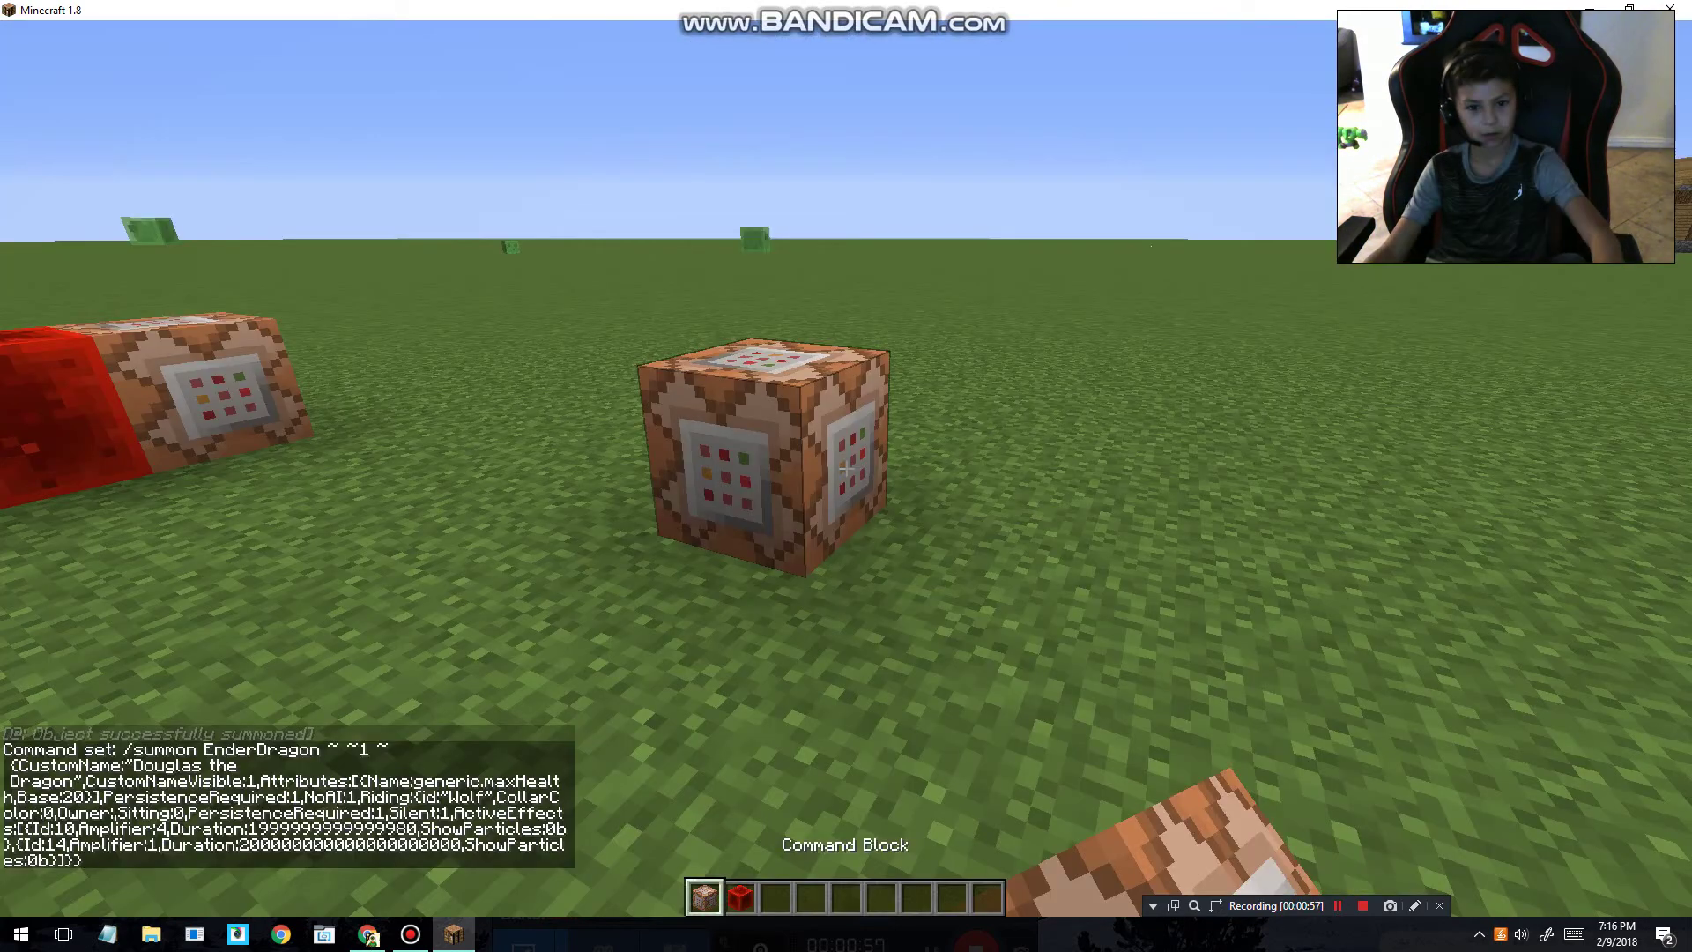
pyautogui.press('2')
pyautogui.rightClick(846, 468)
pyautogui.press('s')
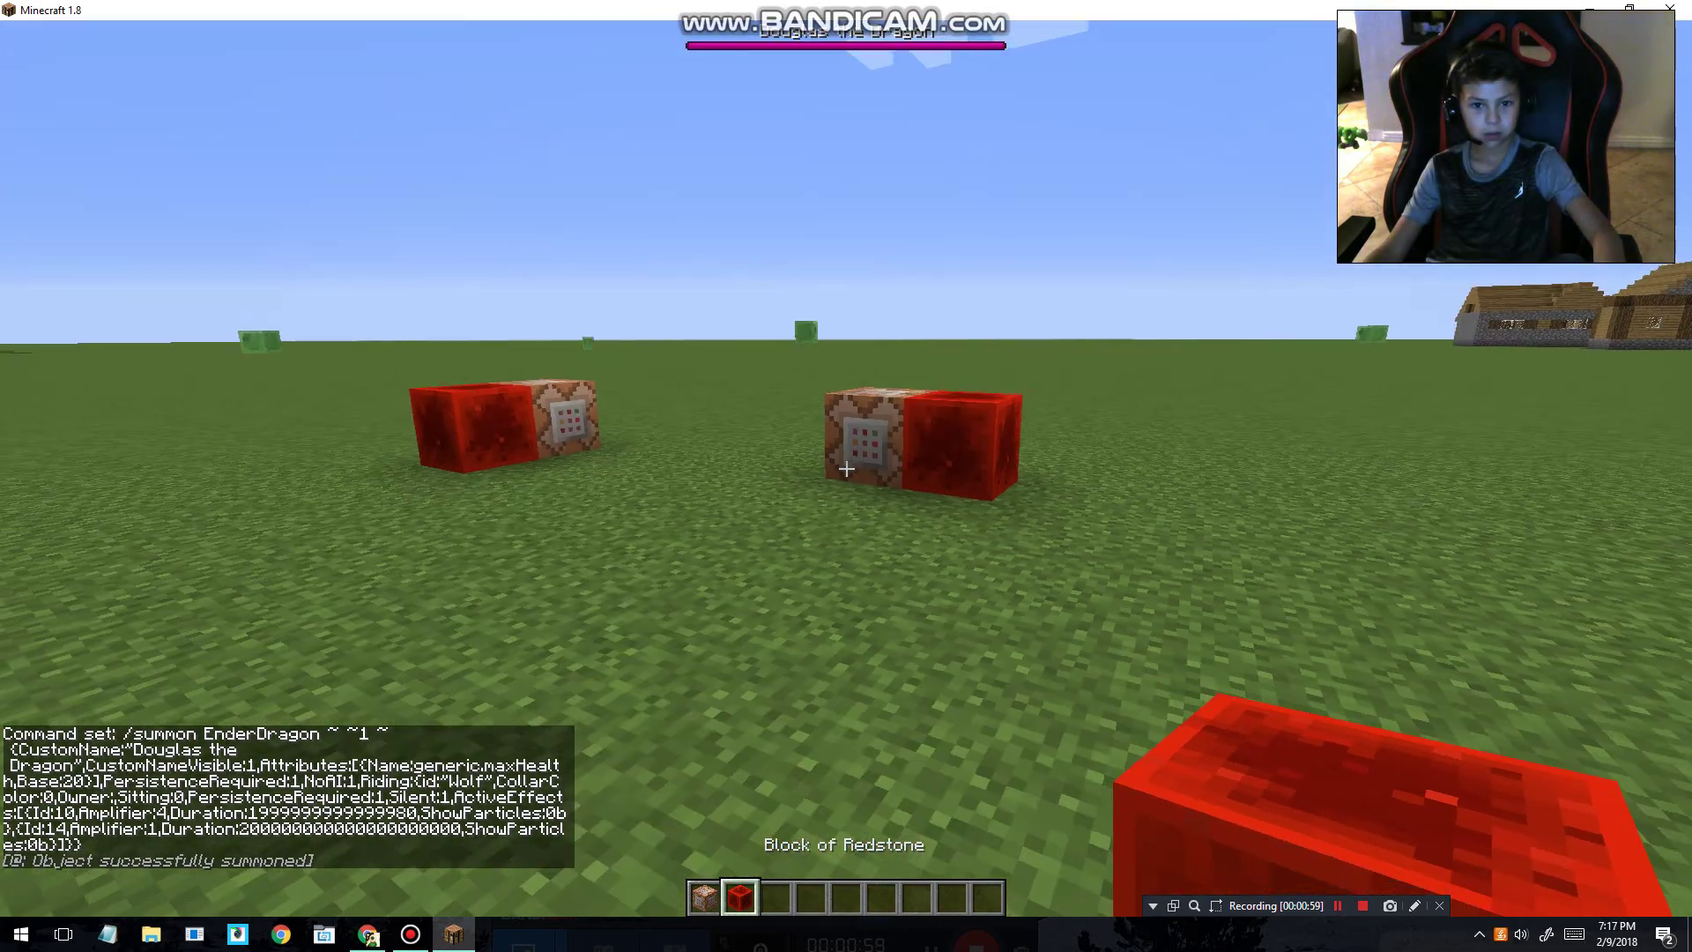
pyautogui.press('3')
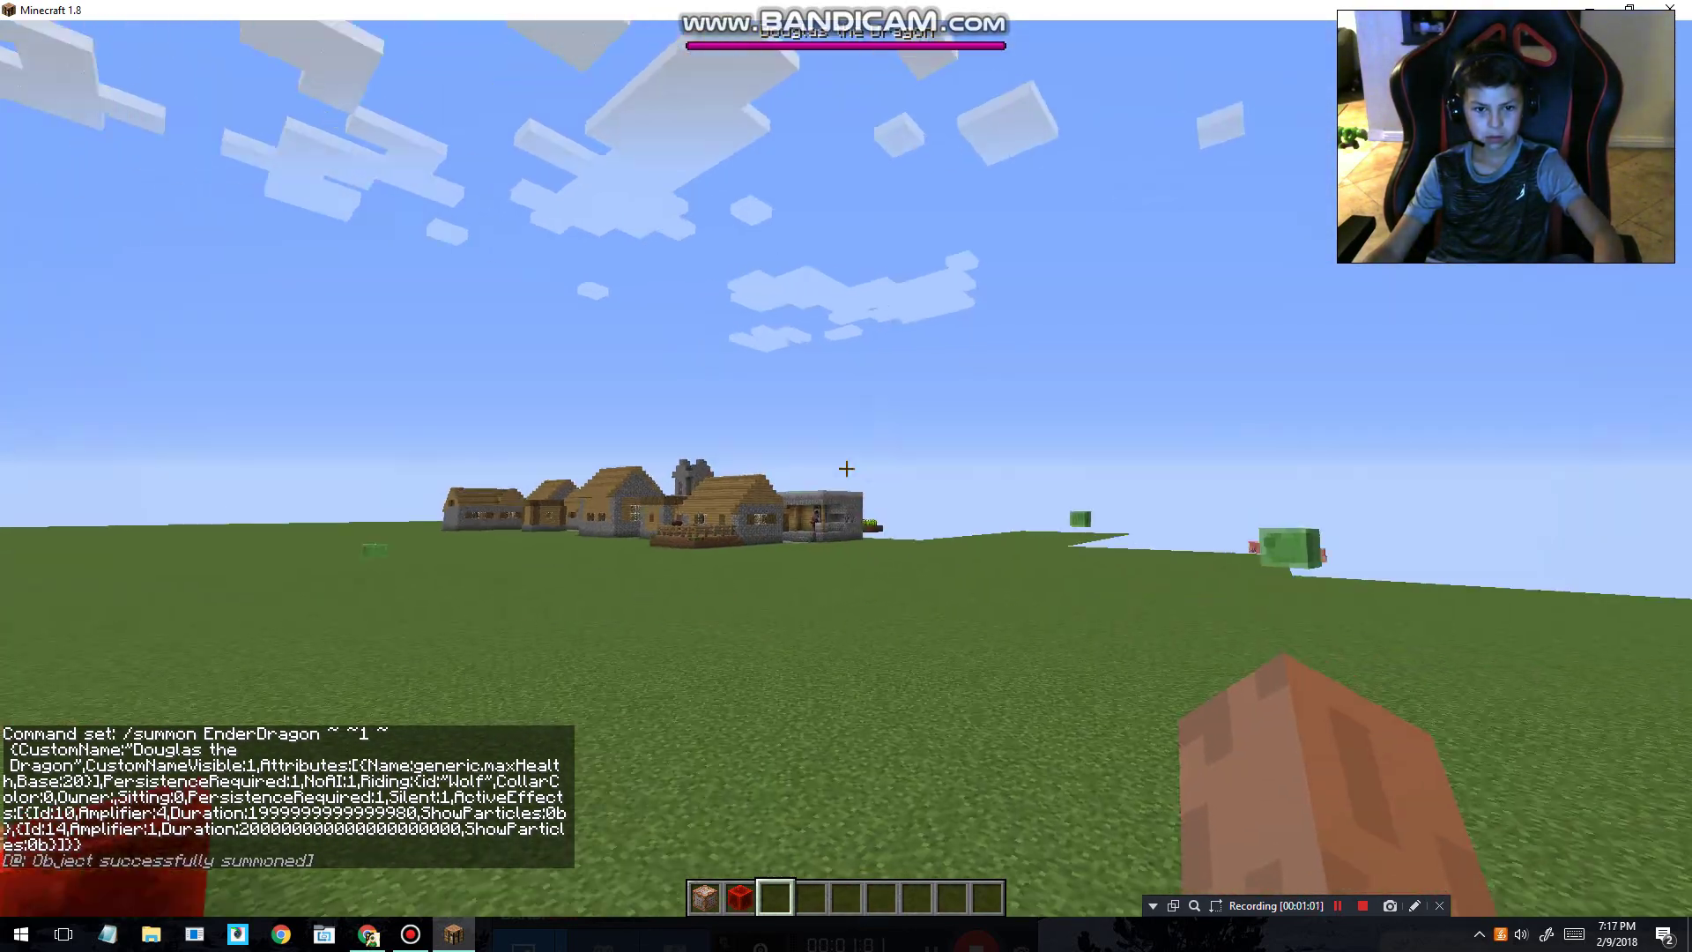
# Change the difficulty from Normal to Hard in Options and resume the game.
pyautogui.press('Escape')
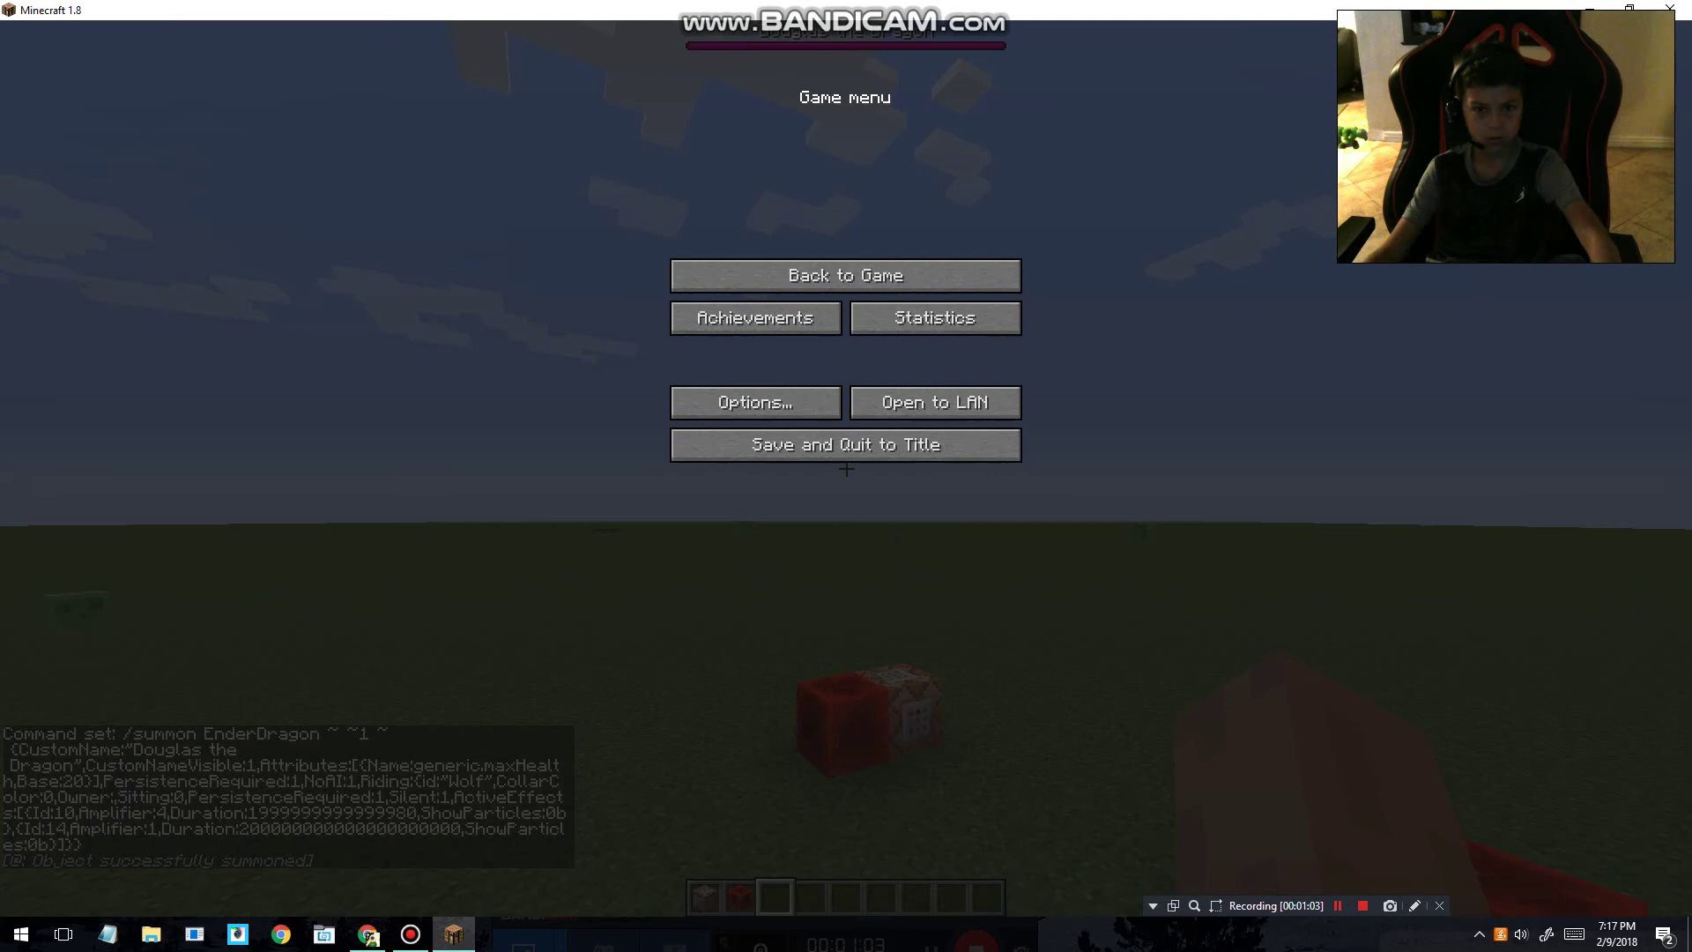
pyautogui.click(721, 410)
pyautogui.click(968, 163)
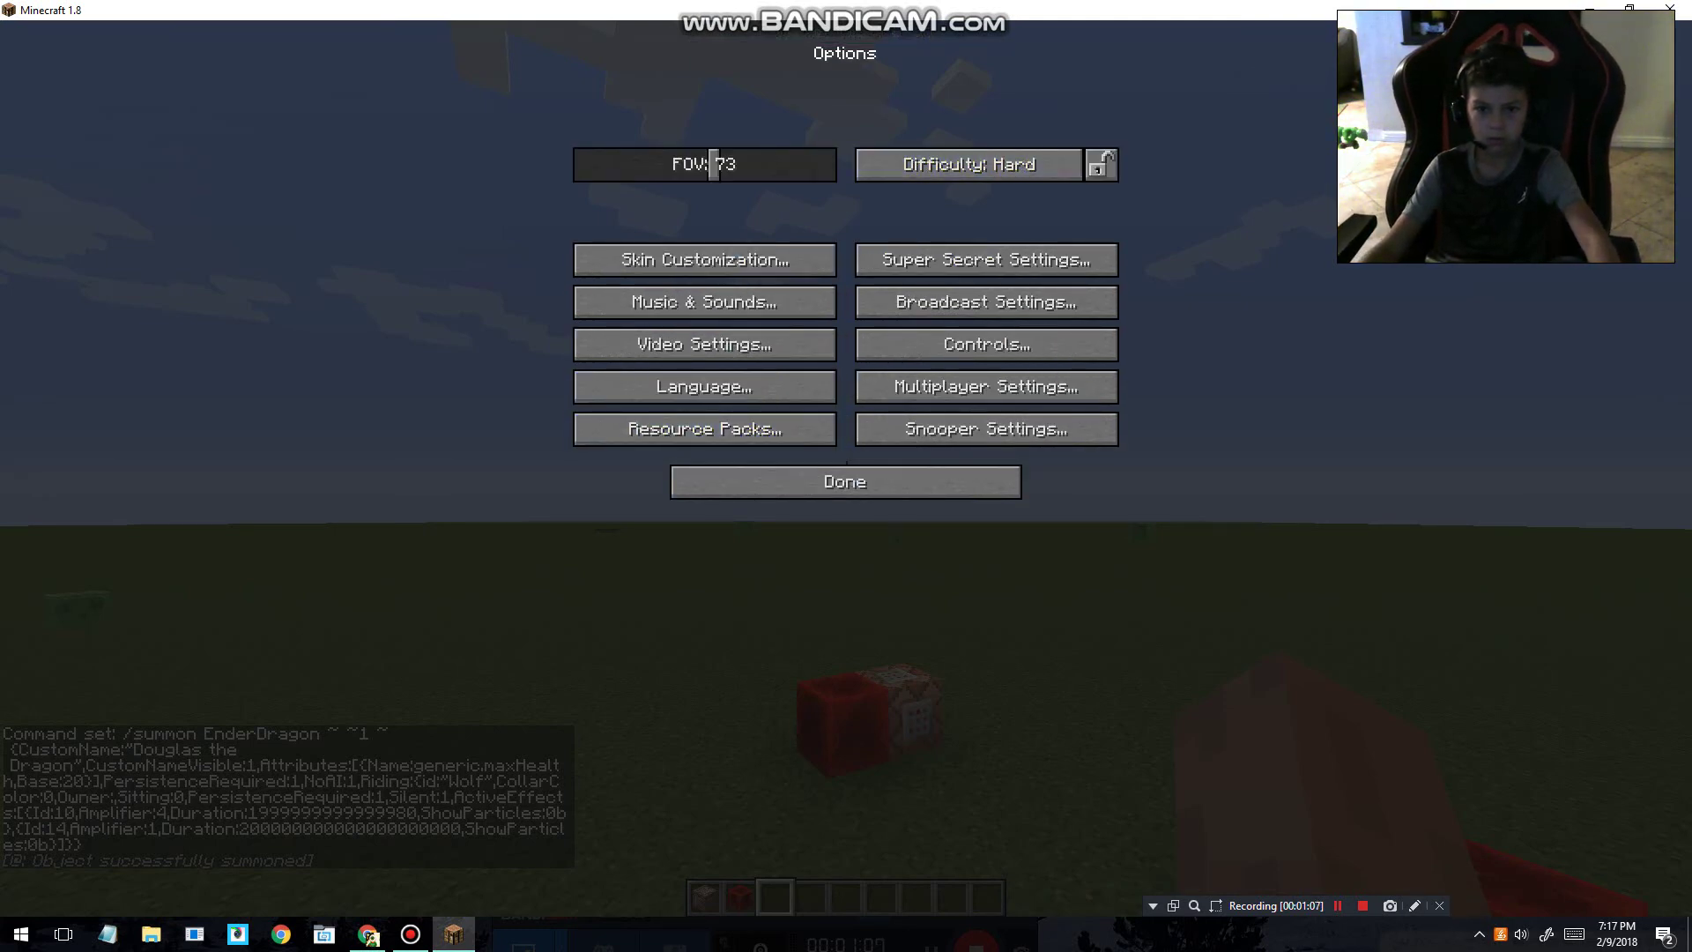
pyautogui.click(846, 481)
pyautogui.press('Escape')
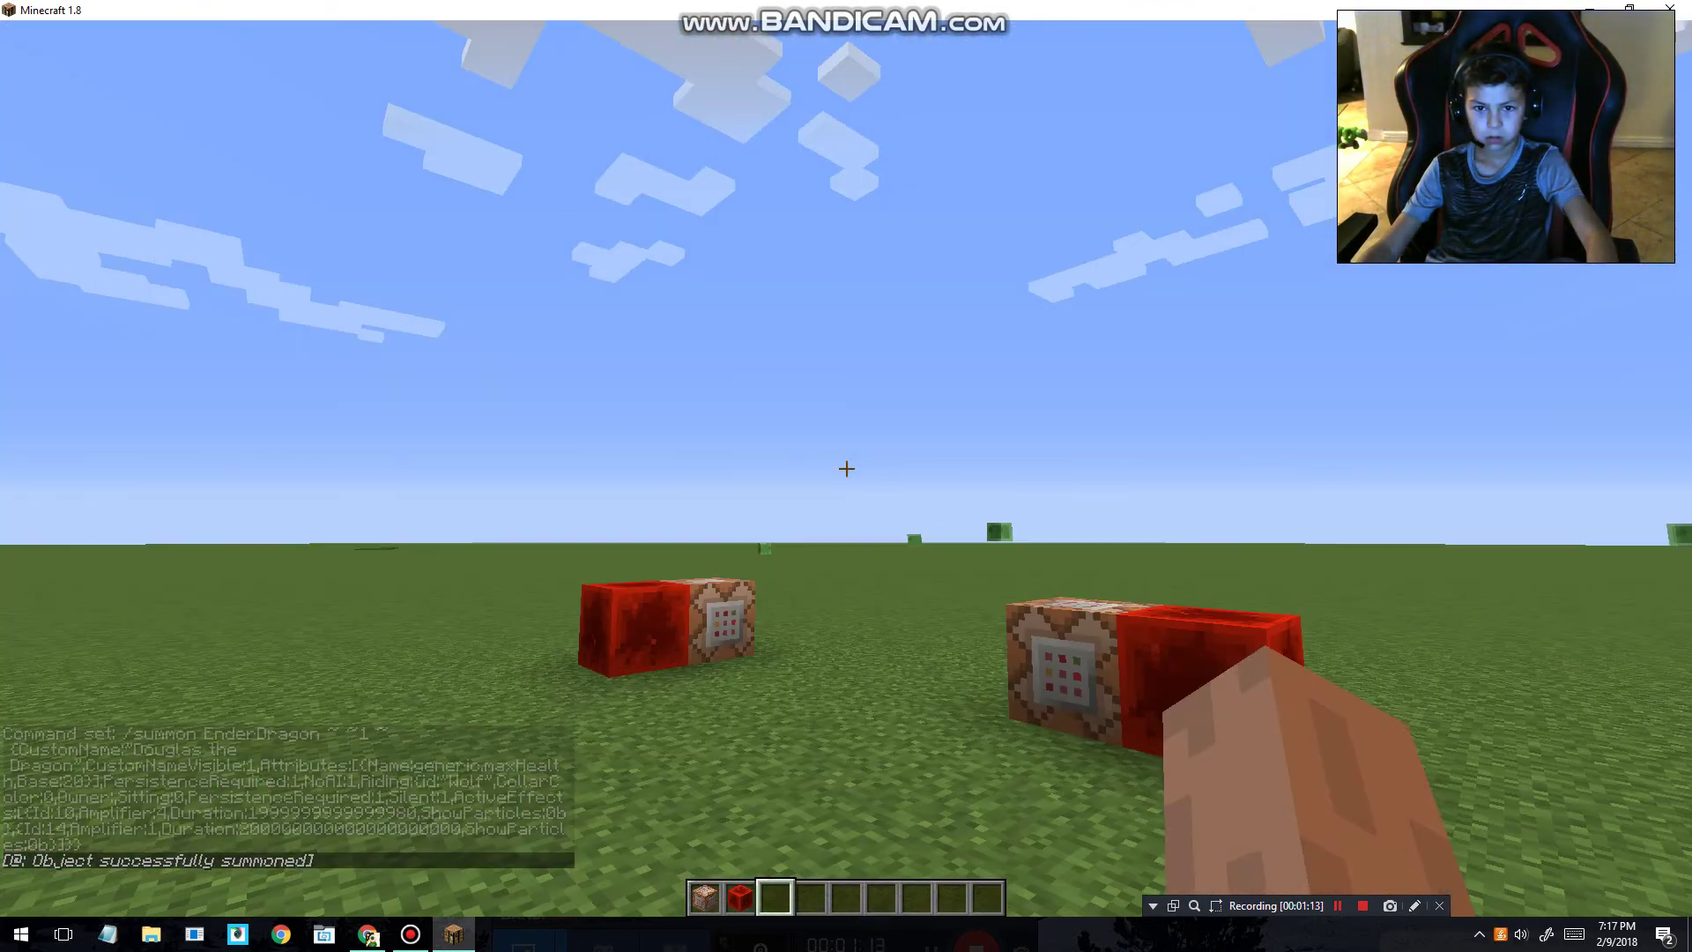
pyautogui.scroll(1, 847, 468)
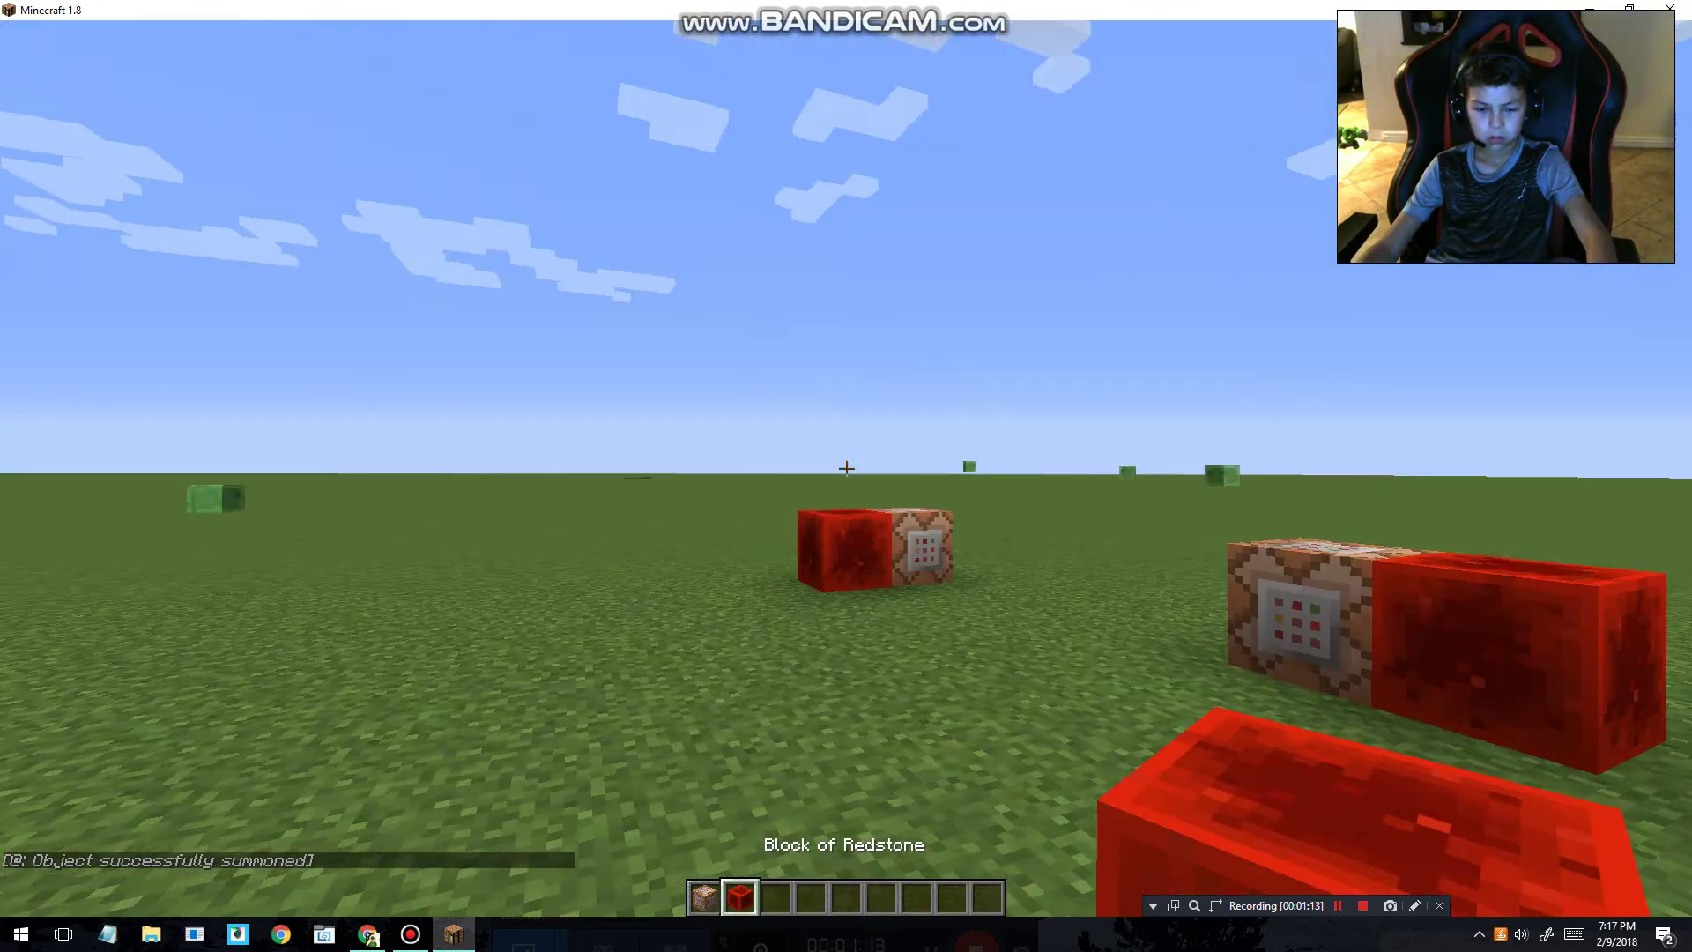
pyautogui.scroll(1, 846, 468)
# Place a third command block and save the summon command in it.
pyautogui.rightClick(847, 469)
pyautogui.rightClick(846, 468)
pyautogui.hotkey('ctrl', 'v')
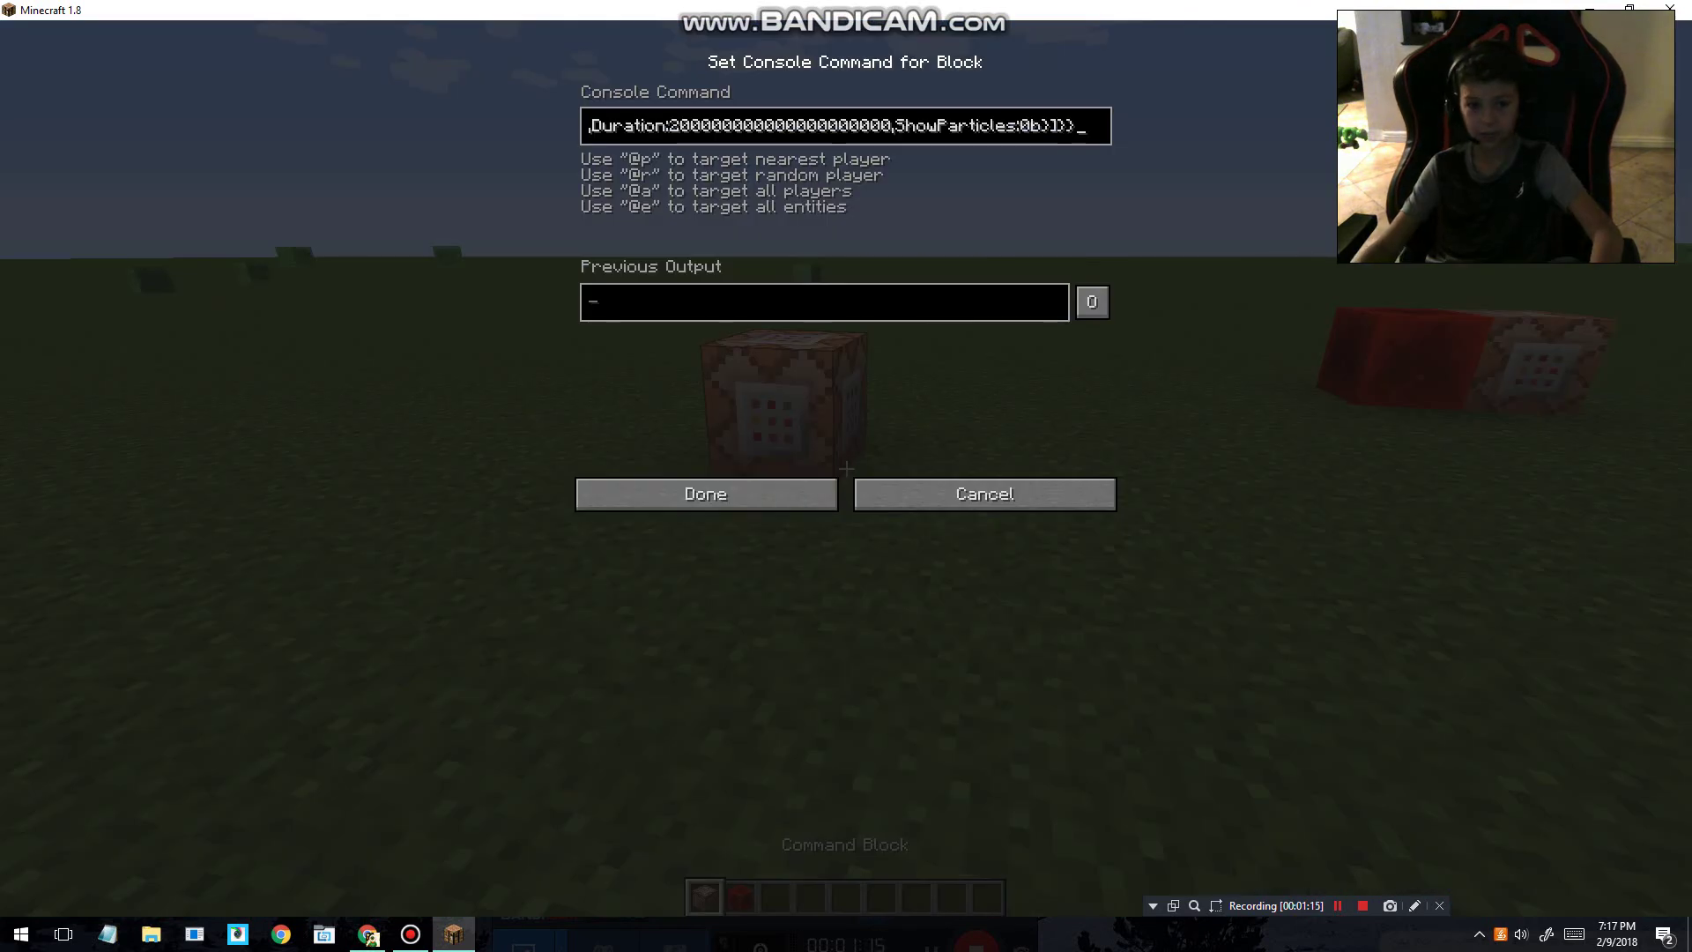
pyautogui.click(706, 493)
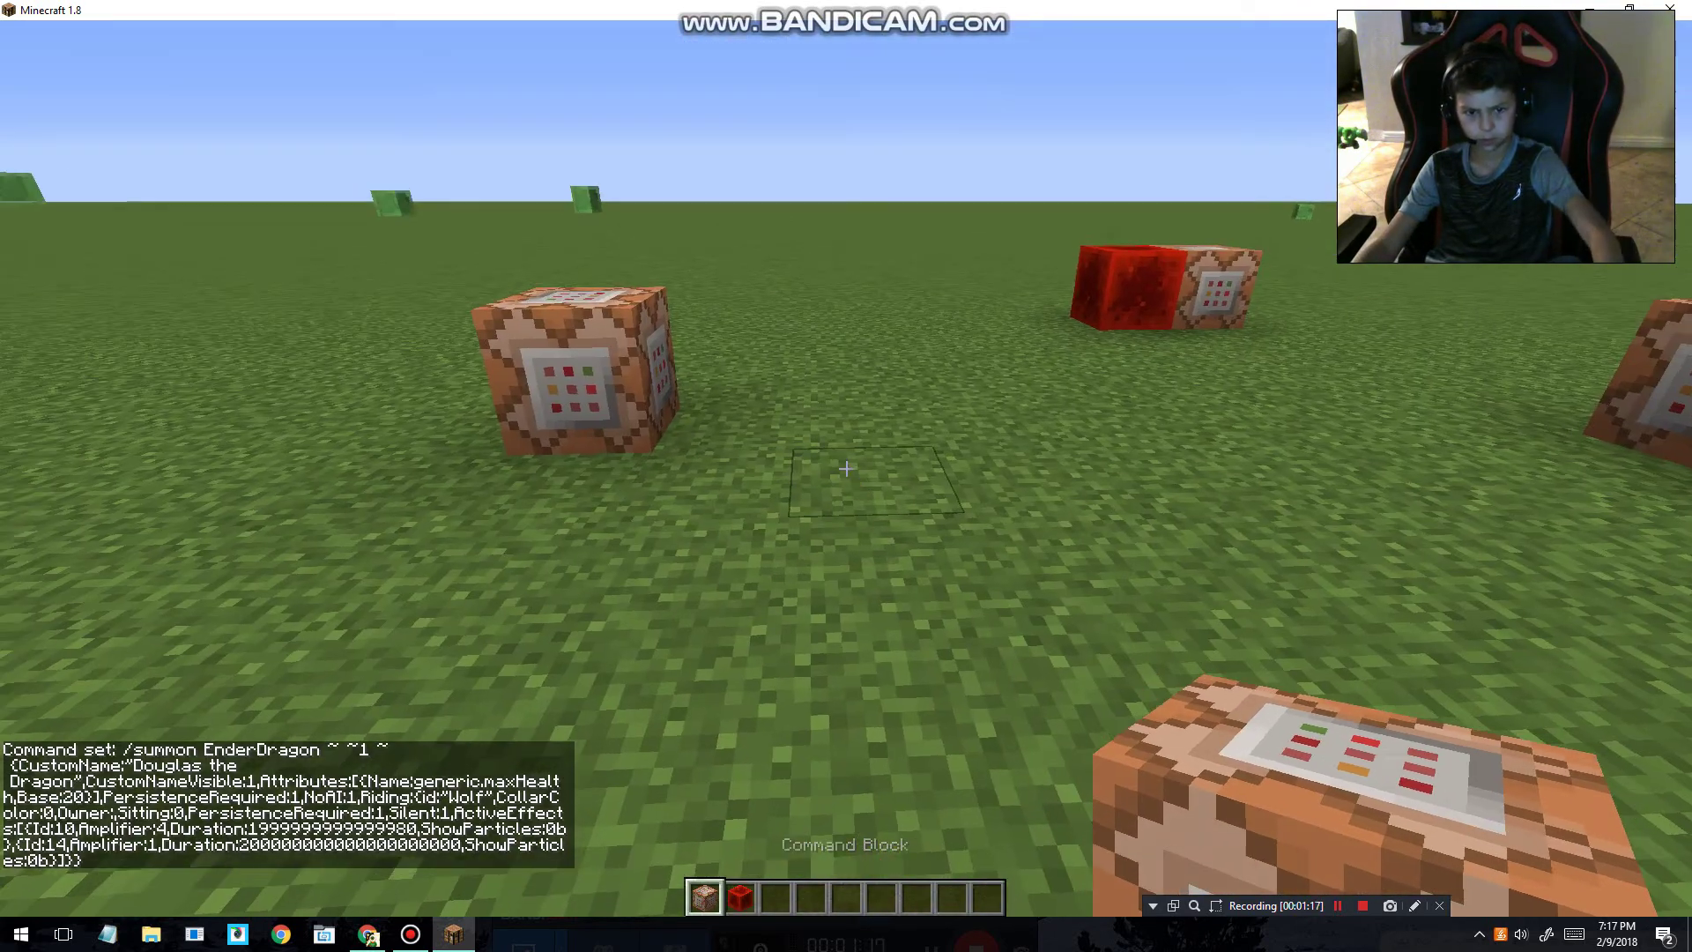
pyautogui.scroll(-1, 847, 469)
# Power the third block to summon another dragon, clear it, then place a fresh command block.
pyautogui.rightClick(847, 468)
pyautogui.click(846, 469)
pyautogui.rightClick(846, 468)
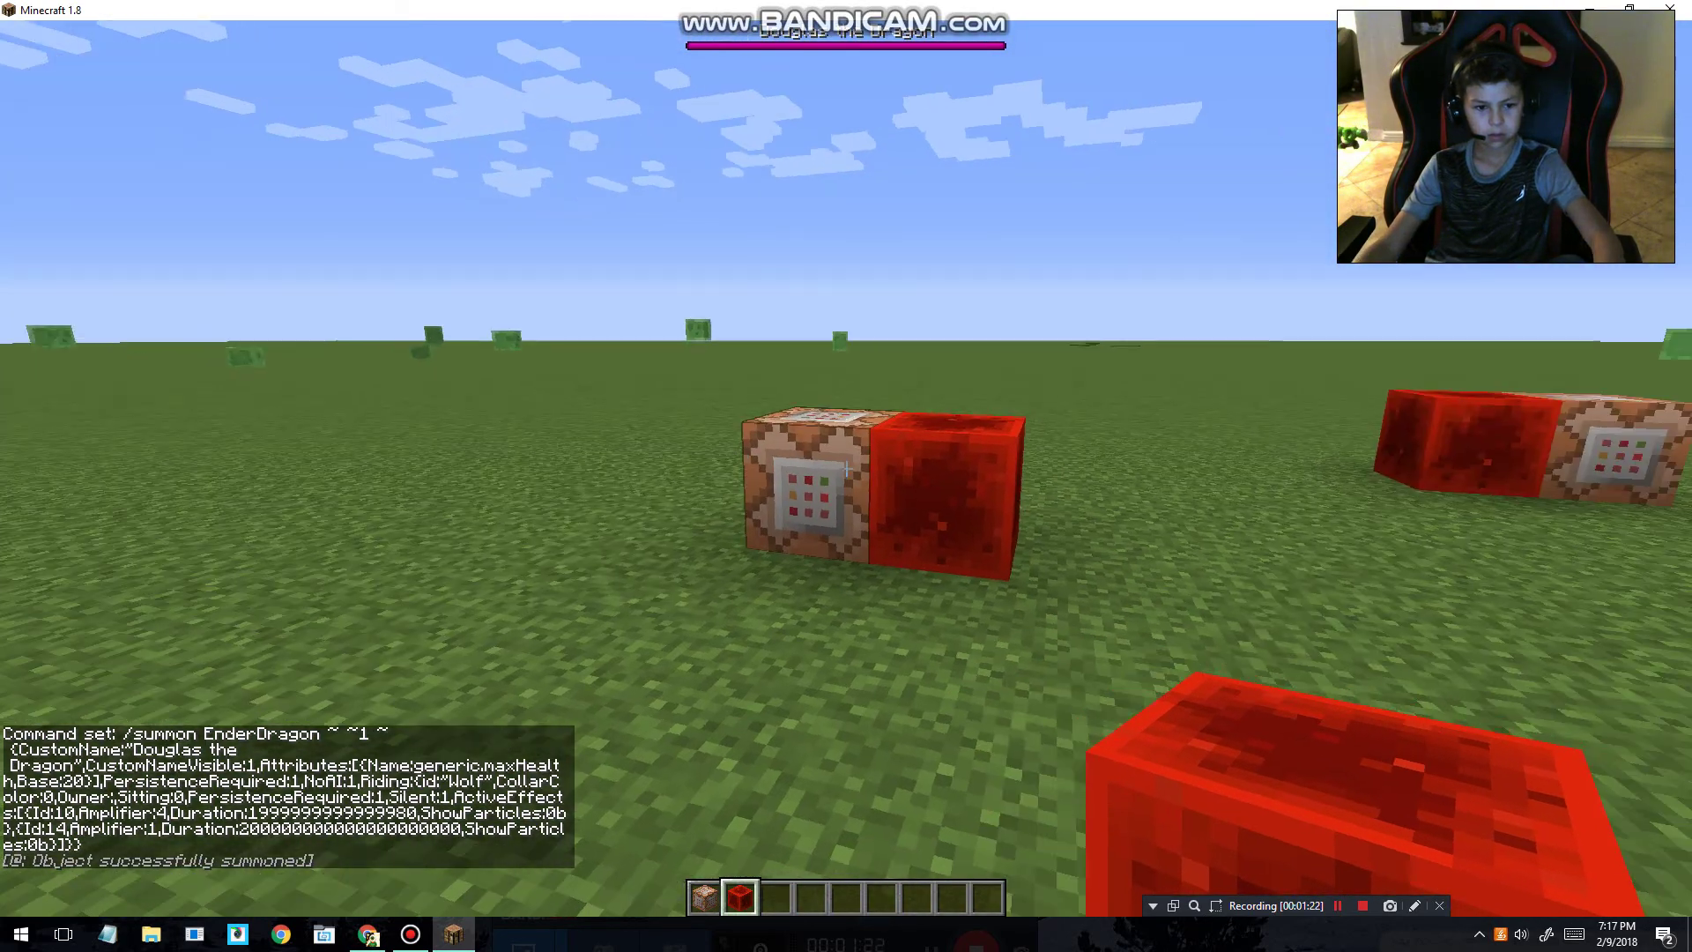
pyautogui.scroll(-1, 846, 469)
pyautogui.click(846, 468)
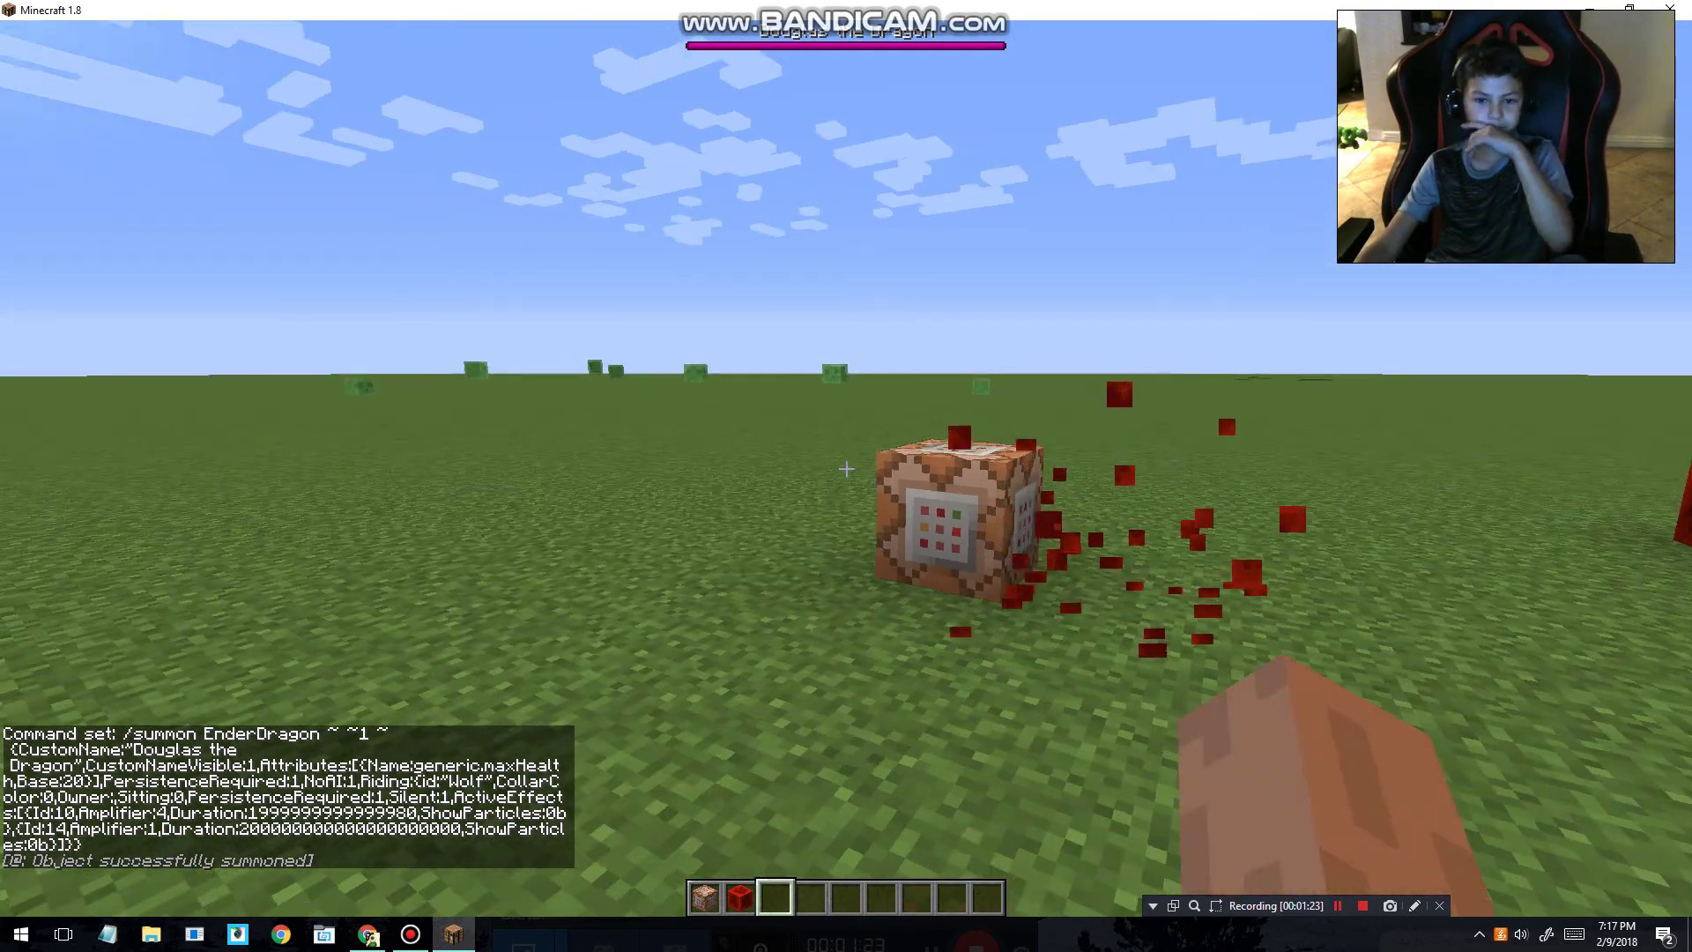
pyautogui.scroll(2, 846, 468)
pyautogui.rightClick(846, 468)
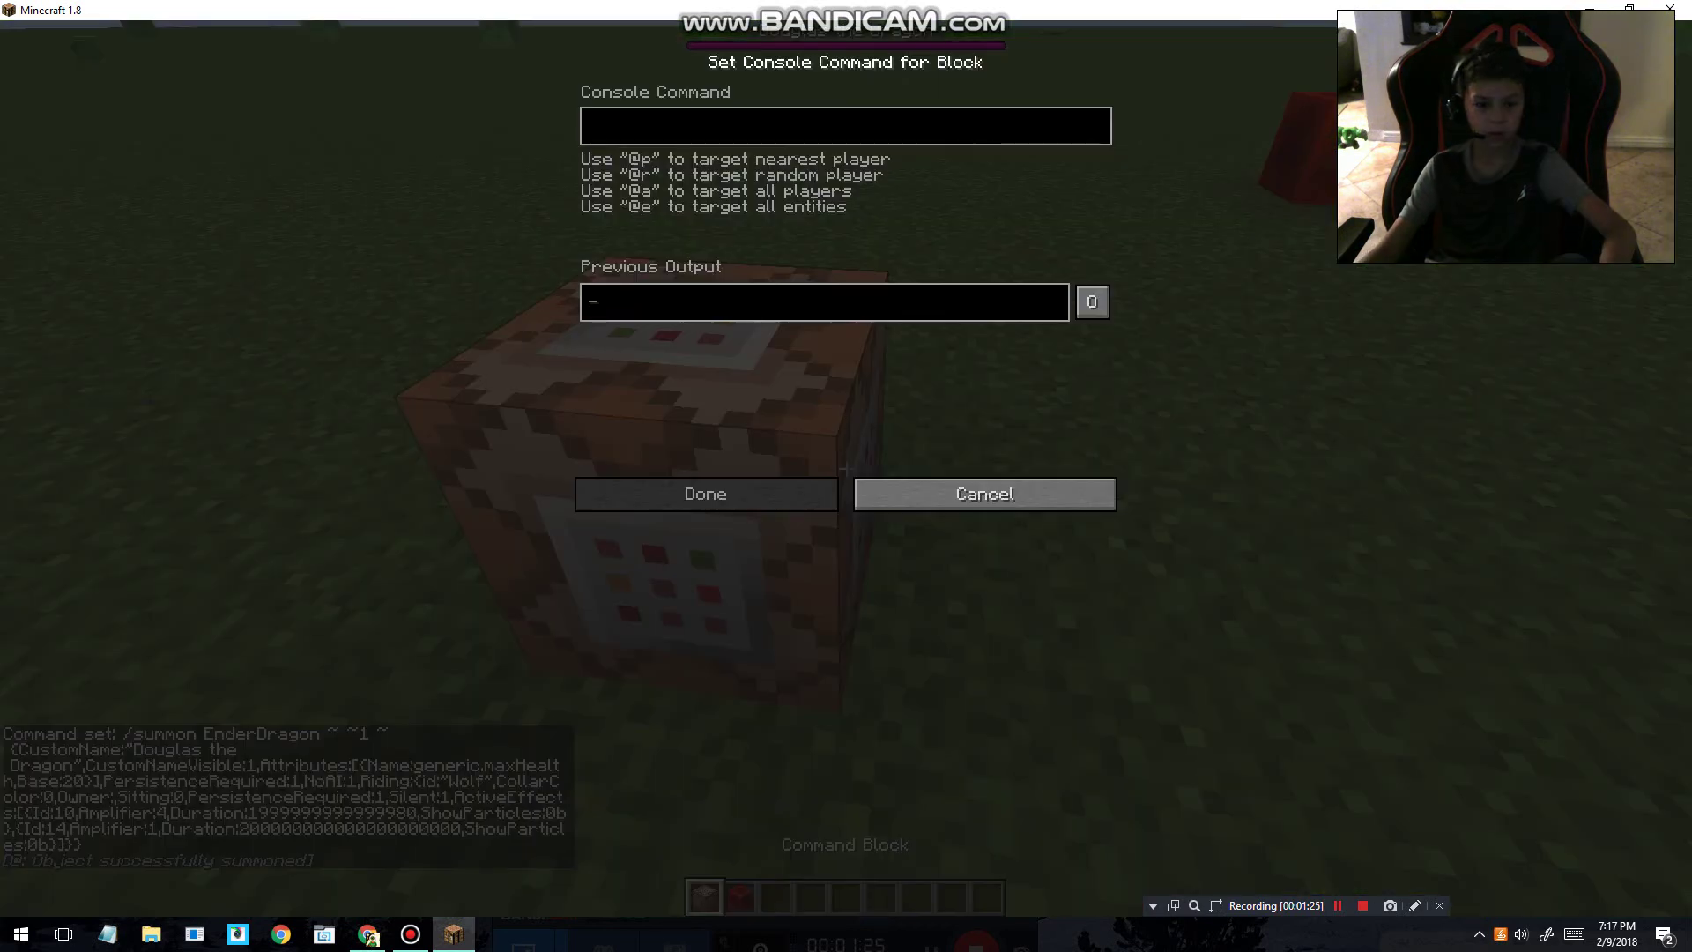
# Select and copy the full FallingSand command-block command from Chrome's address bar.
pyautogui.hotkey('alt', 'Tab')
pyautogui.hotkey('ctrl', 'a')
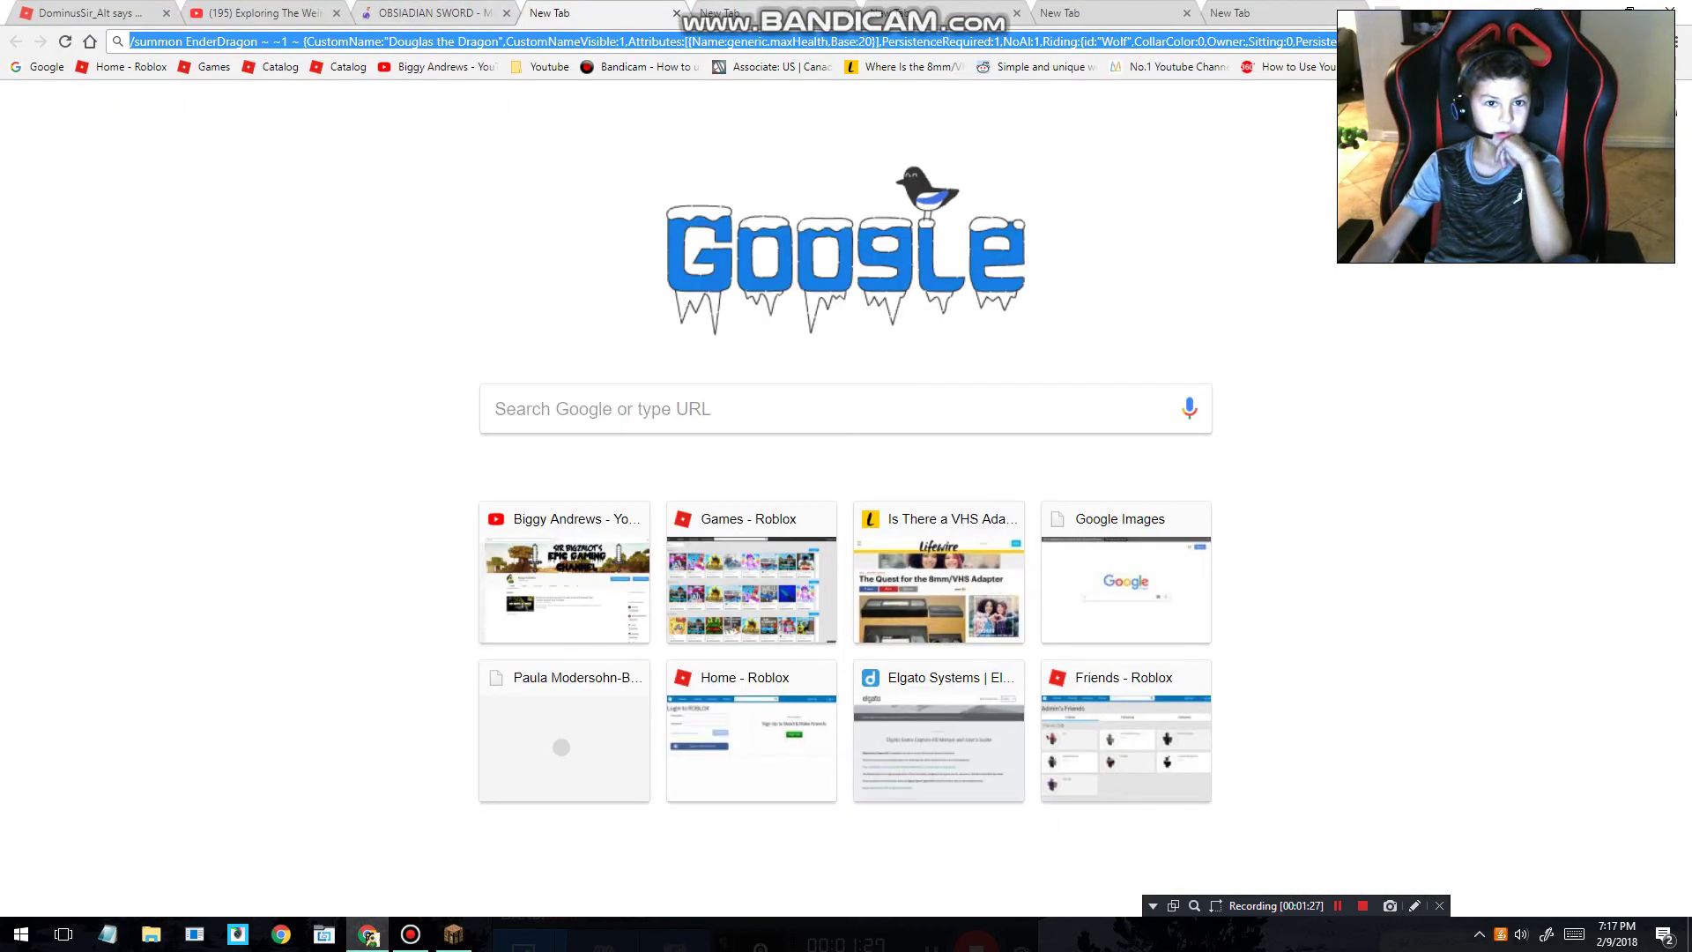
pyautogui.hotkey('ctrl', 'v')
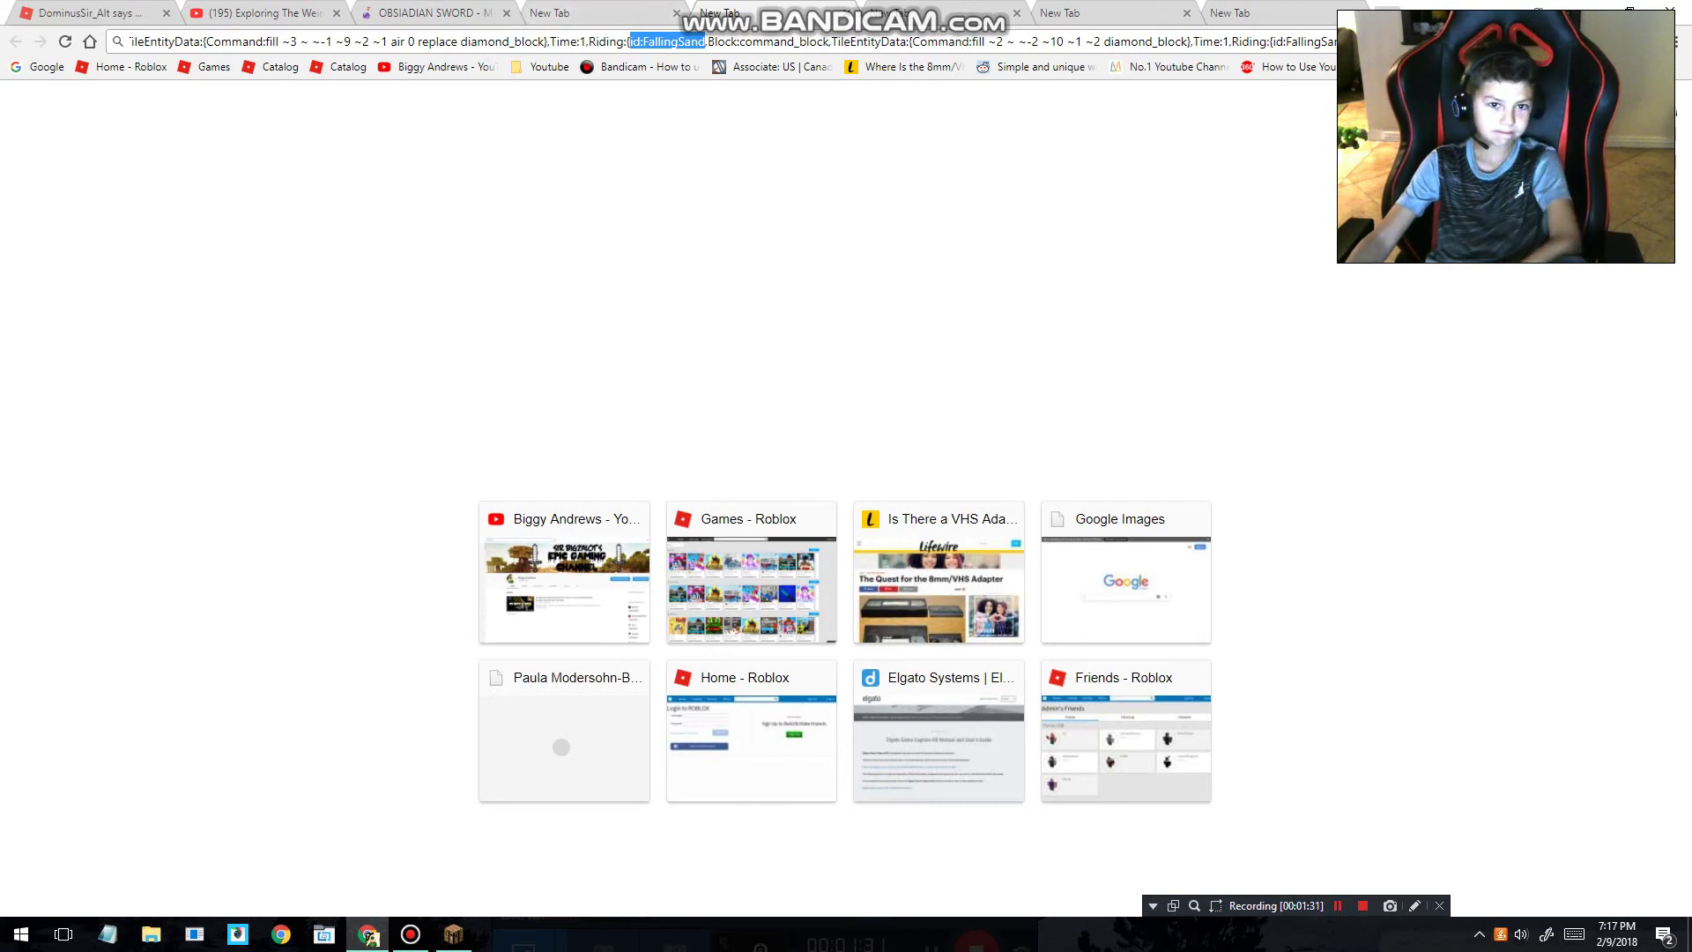
pyautogui.hotkey('ctrl', 'a')
pyautogui.rightClick(649, 43)
pyautogui.click(680, 110)
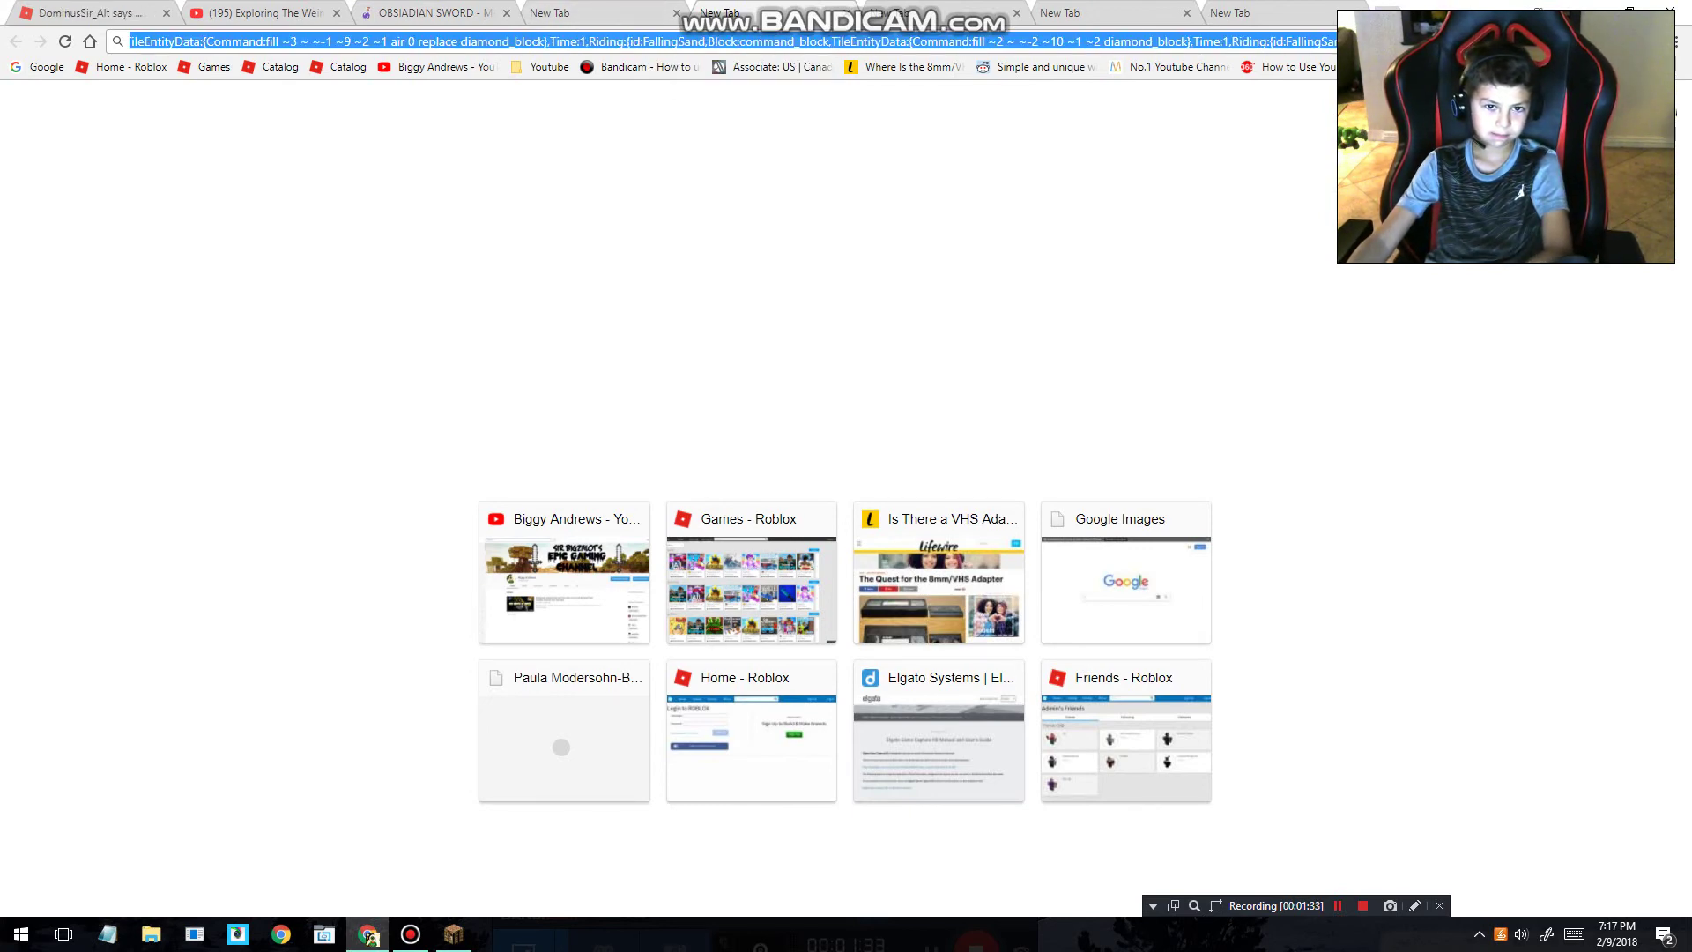
# Save the FallingSand command in the block, power it to build the Iron Man tower, then break the redstone.
pyautogui.hotkey('alt', 'Tab')
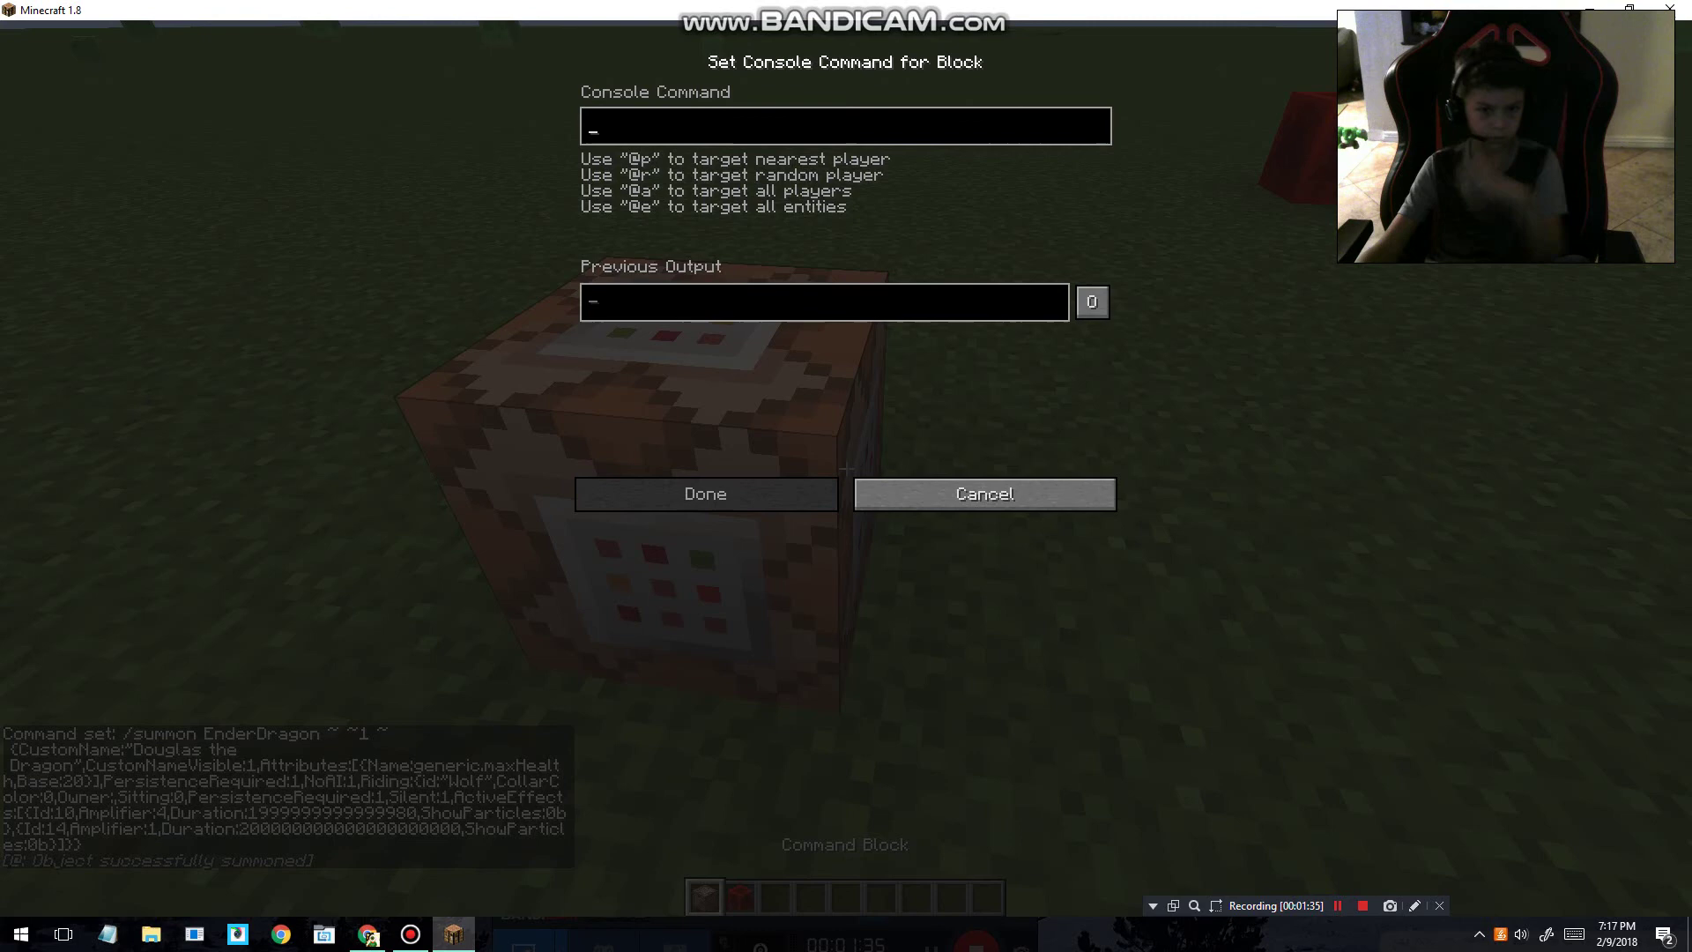
pyautogui.hotkey('ctrl', 'v')
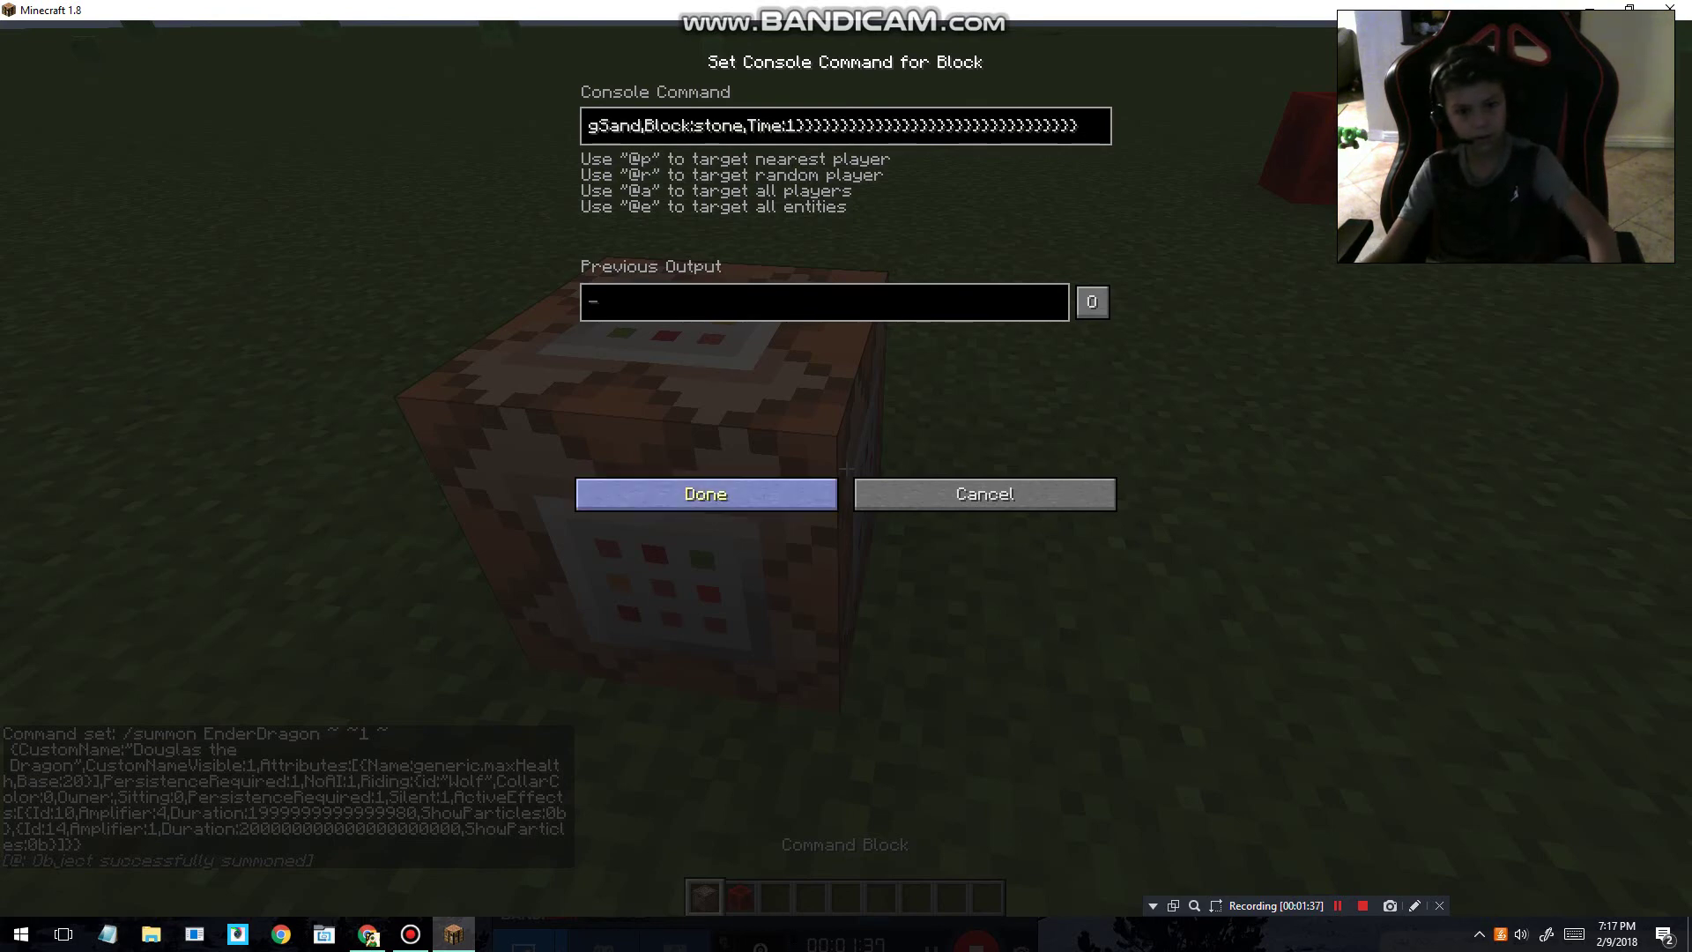
pyautogui.click(705, 494)
pyautogui.press('2')
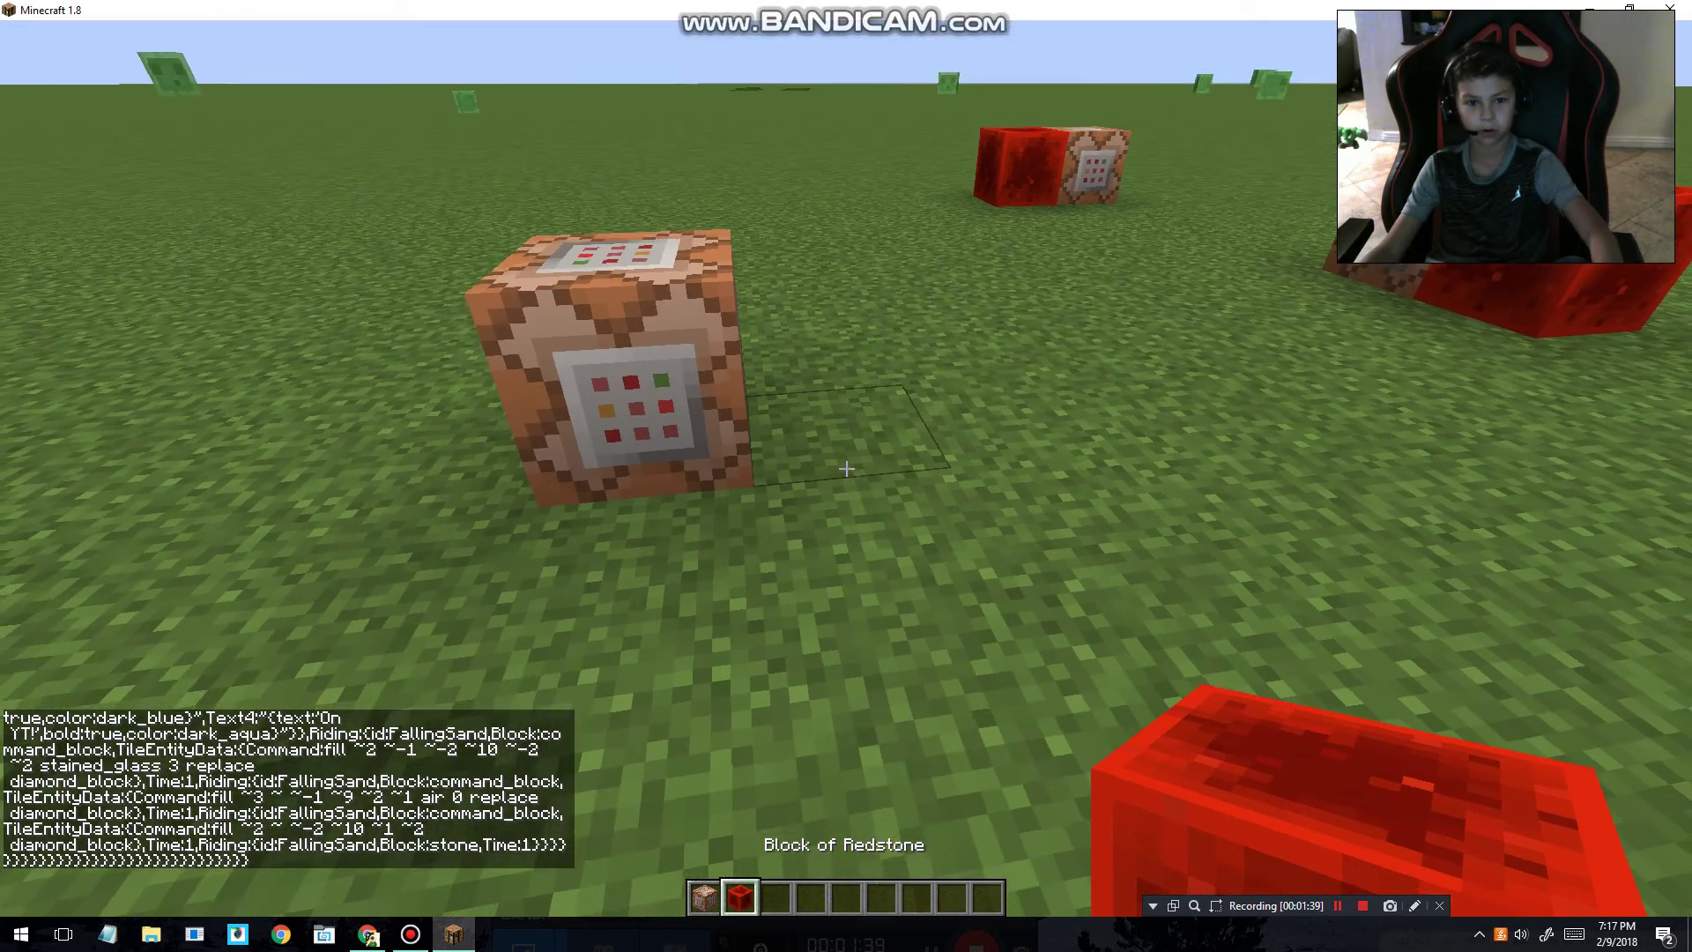
pyautogui.rightClick(846, 468)
pyautogui.press('s')
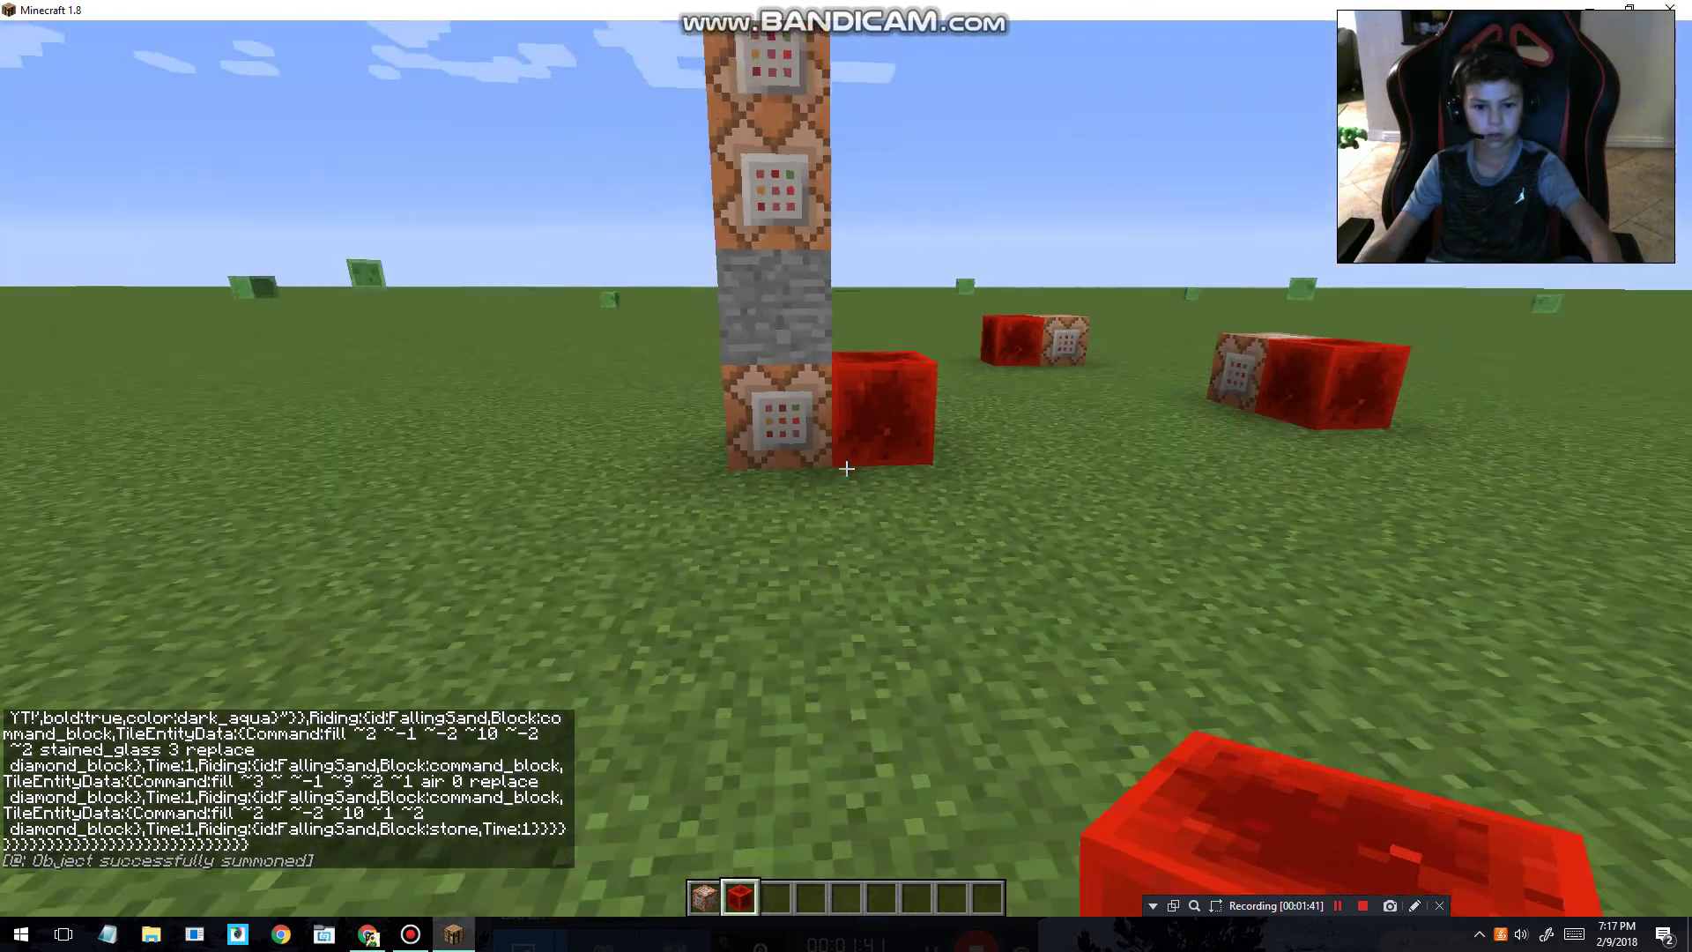
pyautogui.press('3')
pyautogui.press('w')
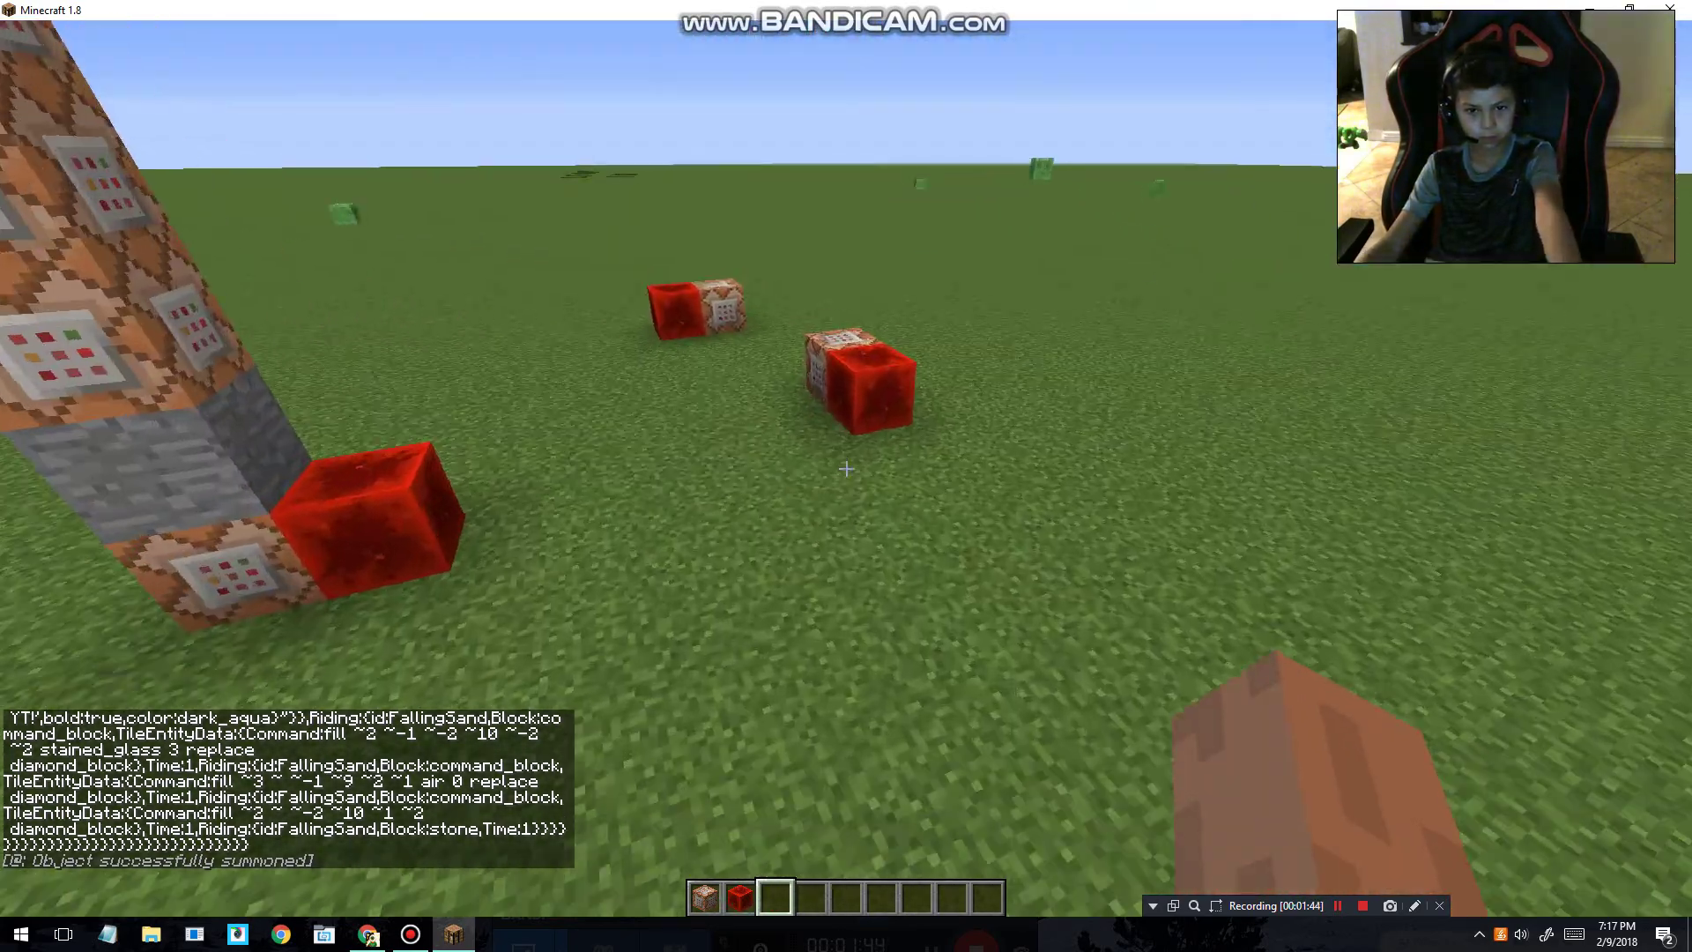
pyautogui.click(847, 468)
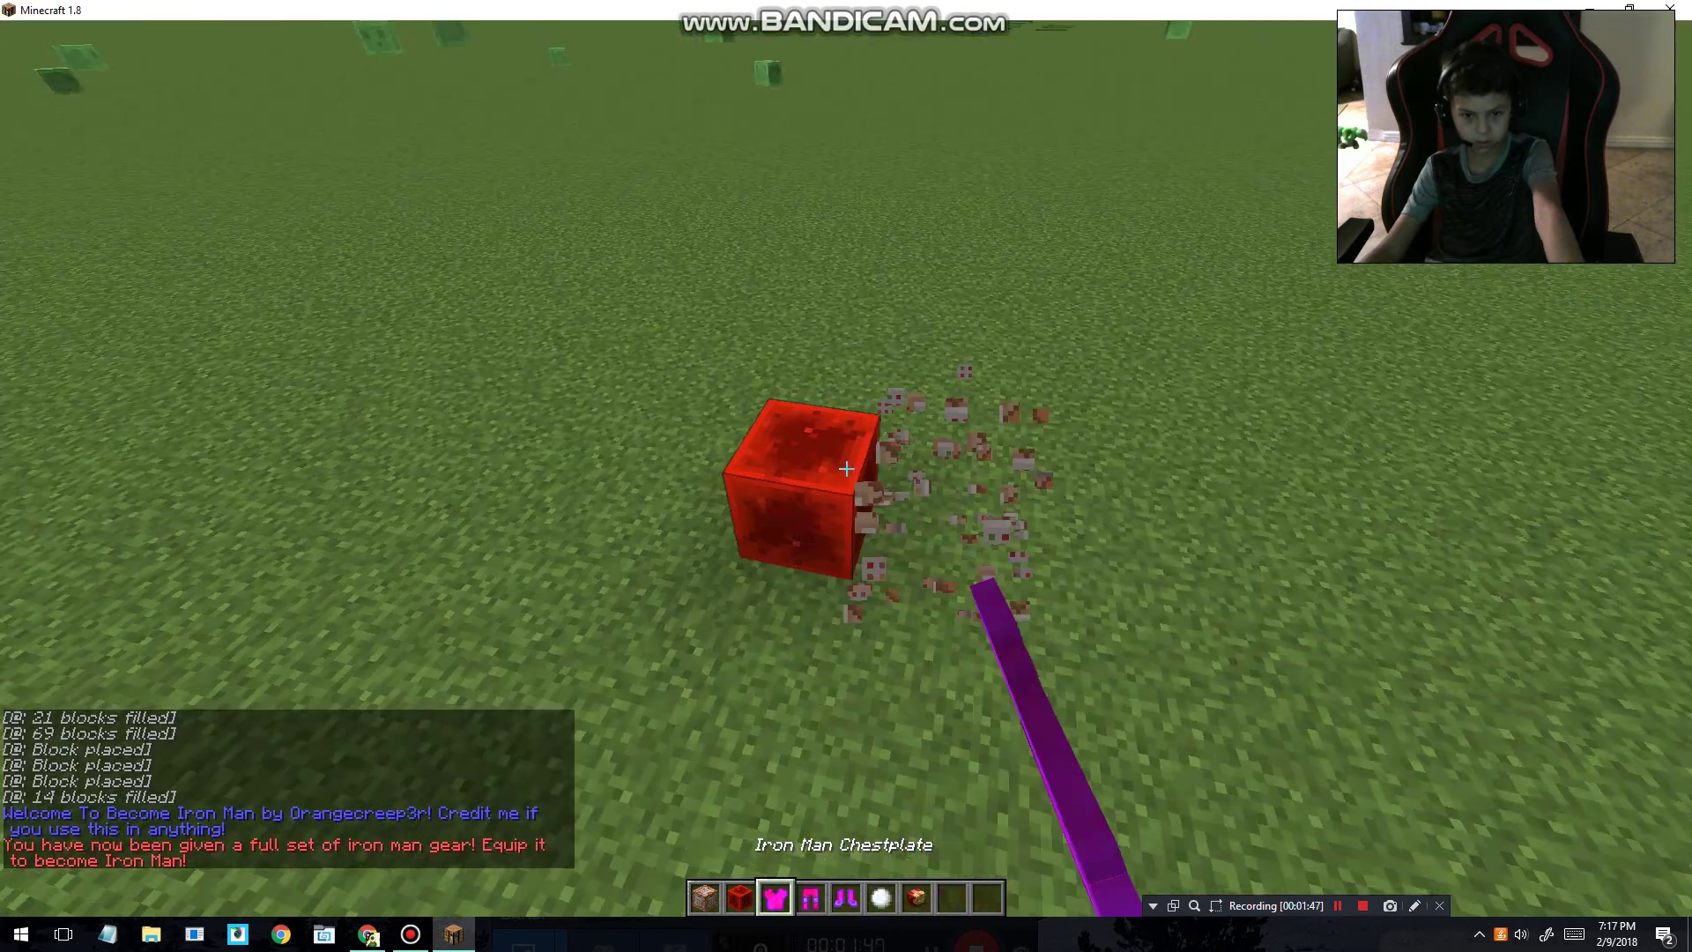
# Move the Iron Man helmet, chestplate and leggings into the armour slots of the Survival Inventory.
pyautogui.click(846, 468)
pyautogui.press('e')
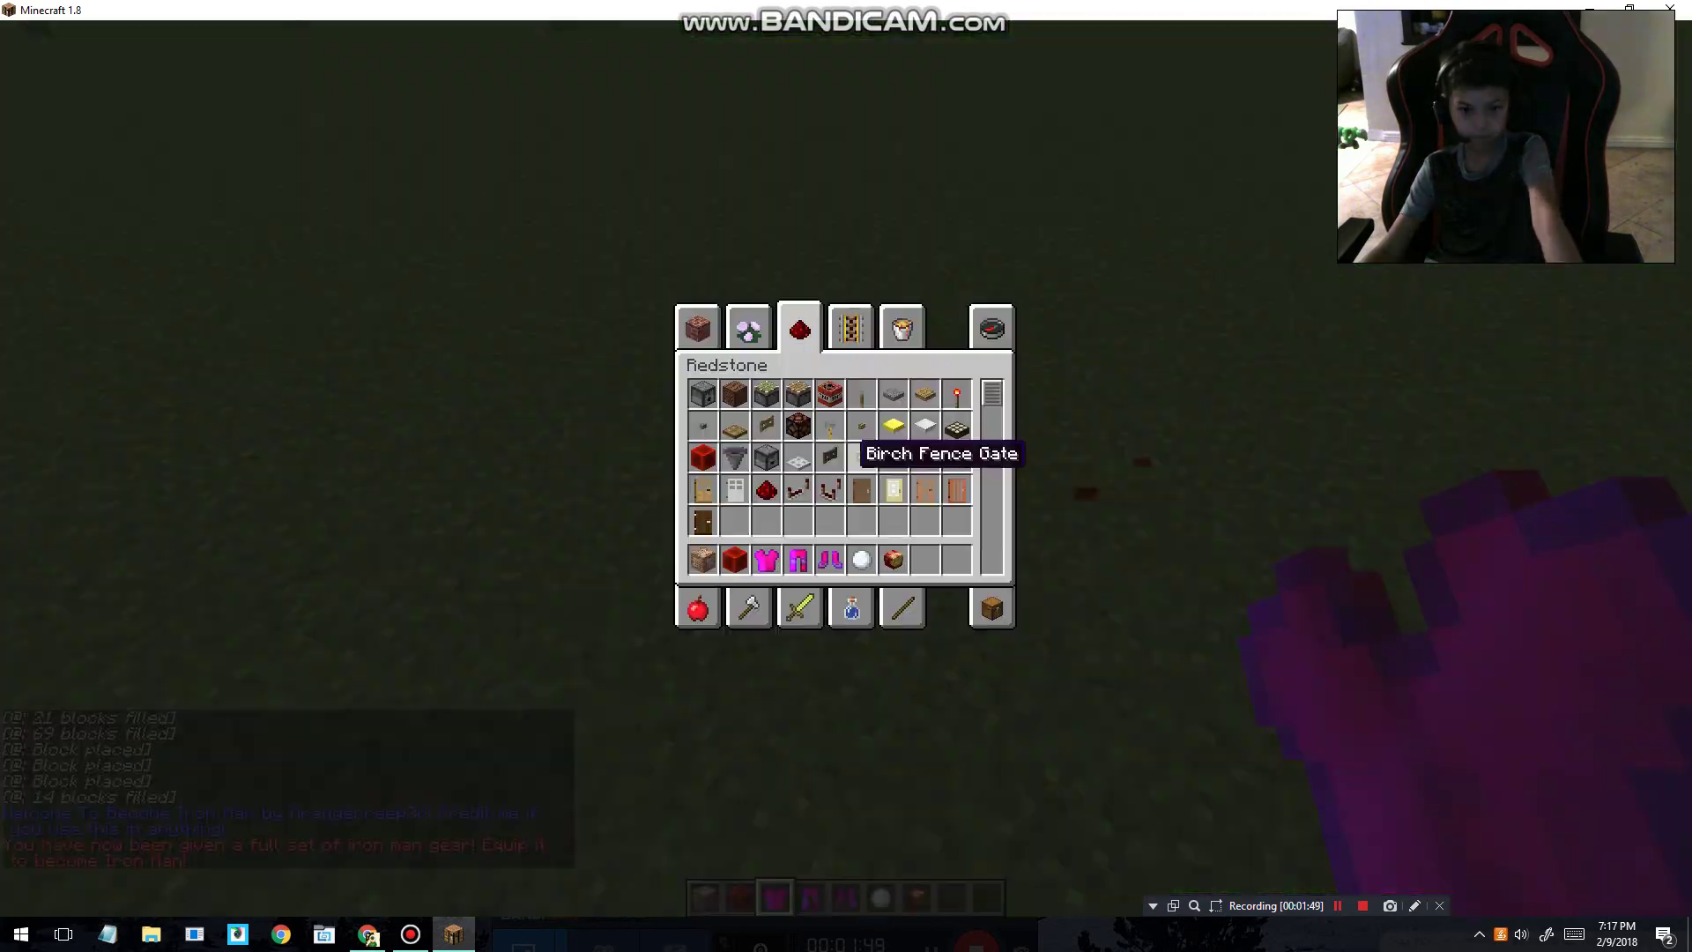
pyautogui.click(991, 608)
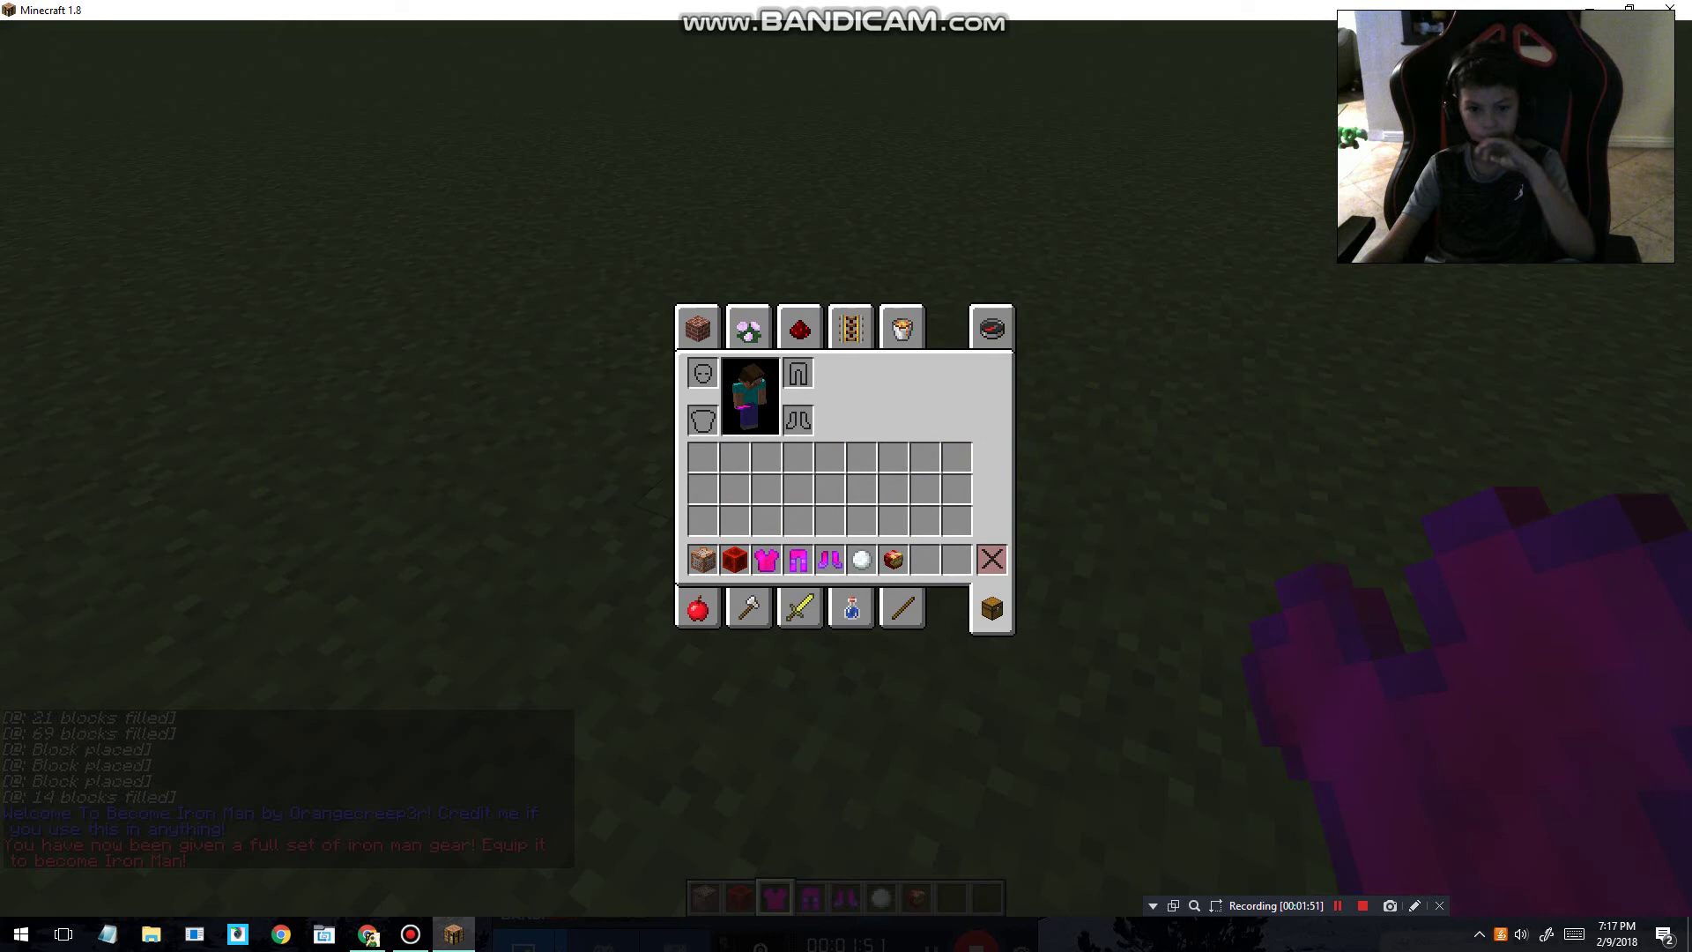
pyautogui.click(704, 373)
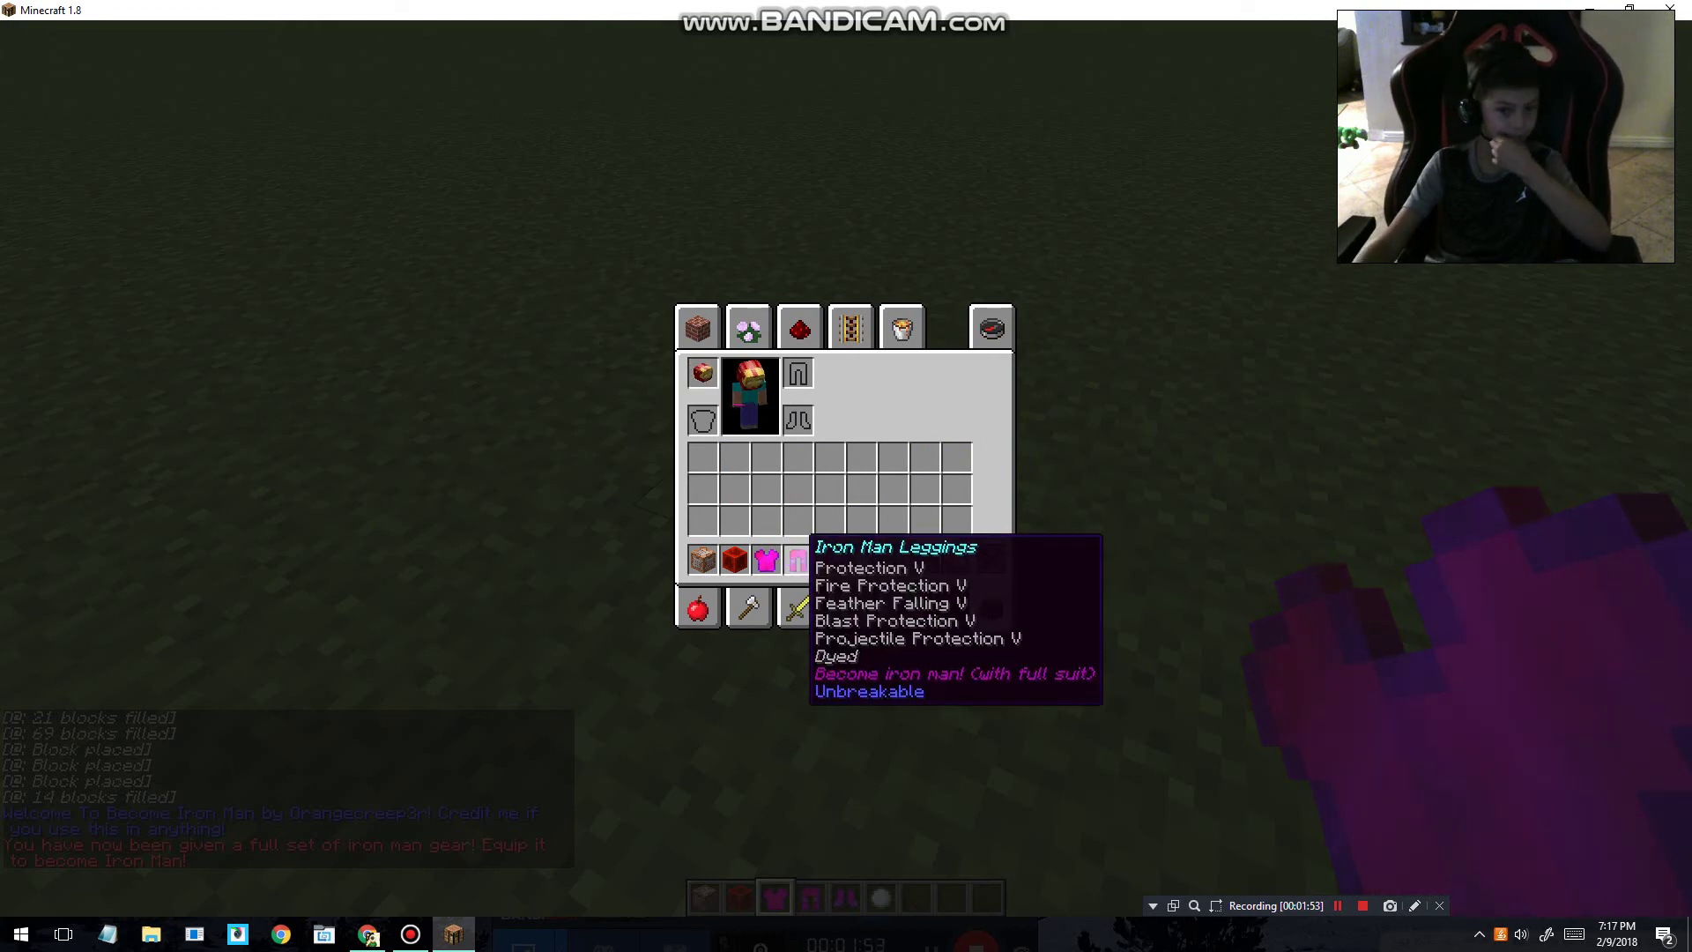
pyautogui.click(767, 558)
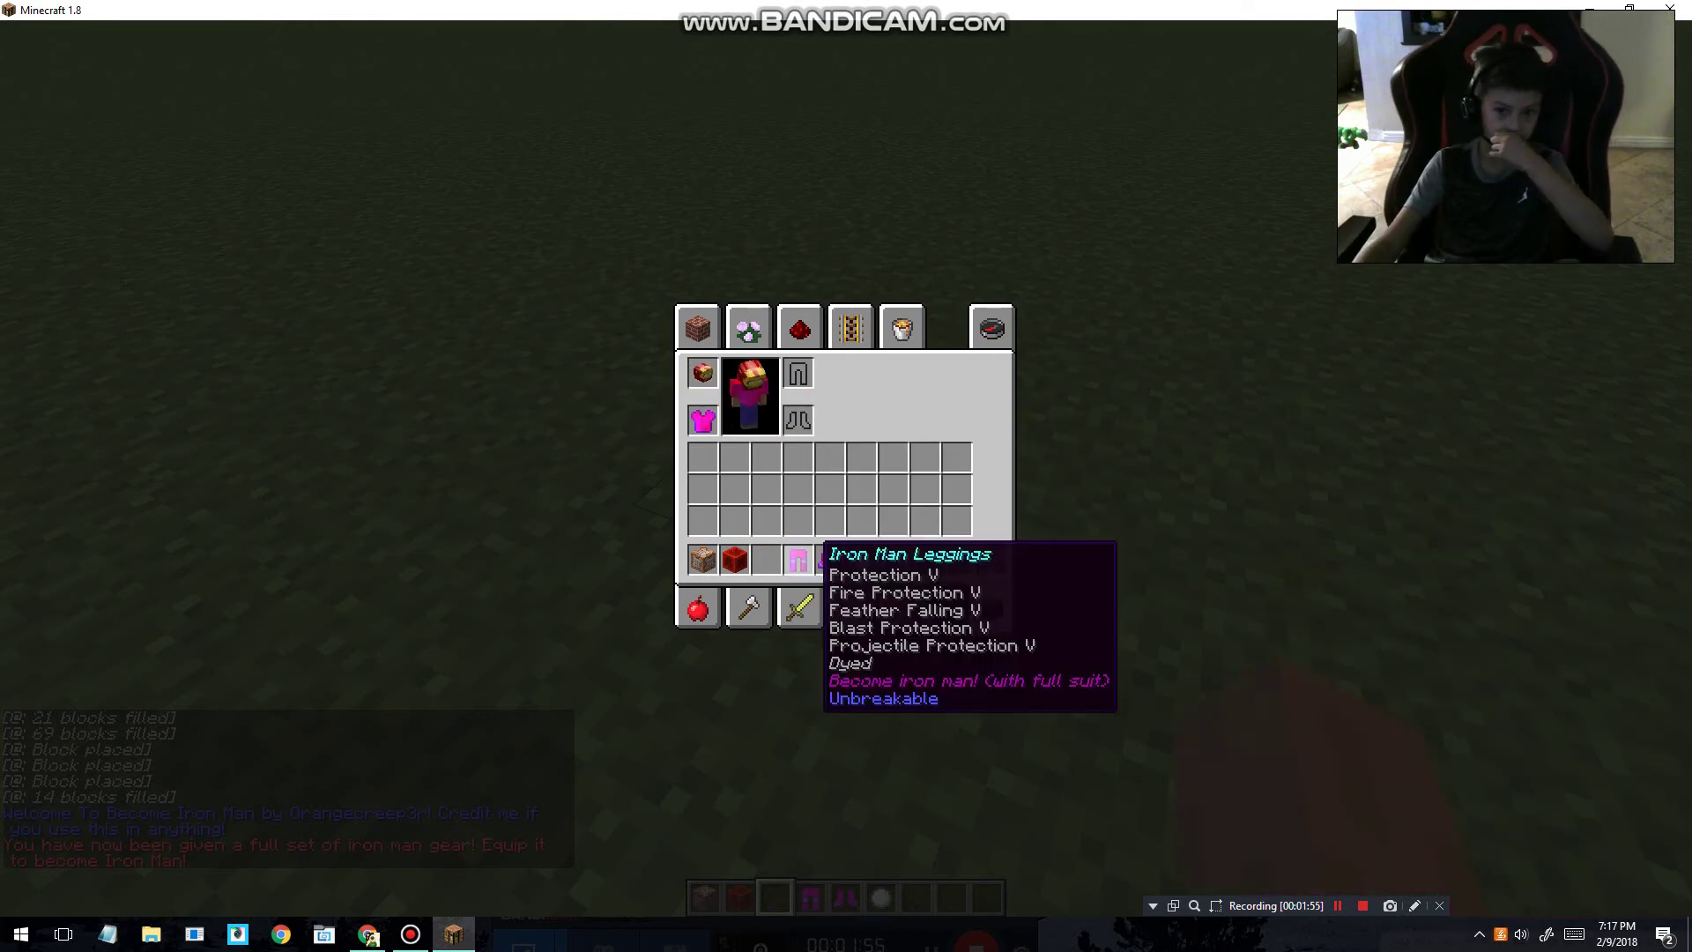
pyautogui.click(801, 384)
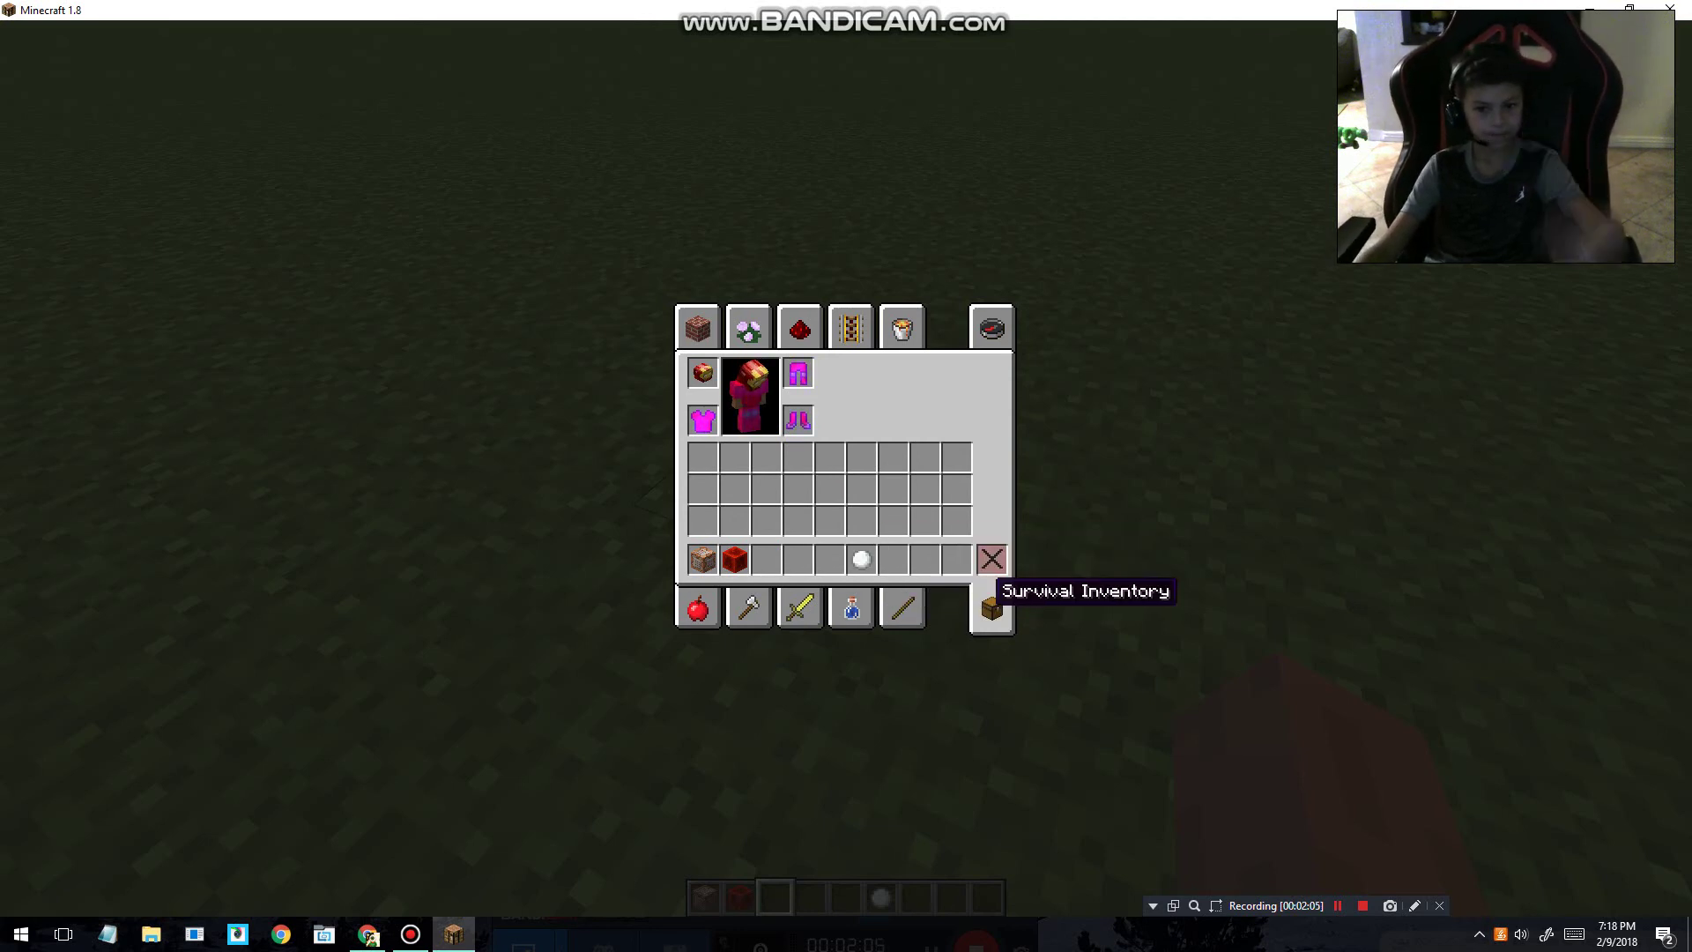
pyautogui.press('e')
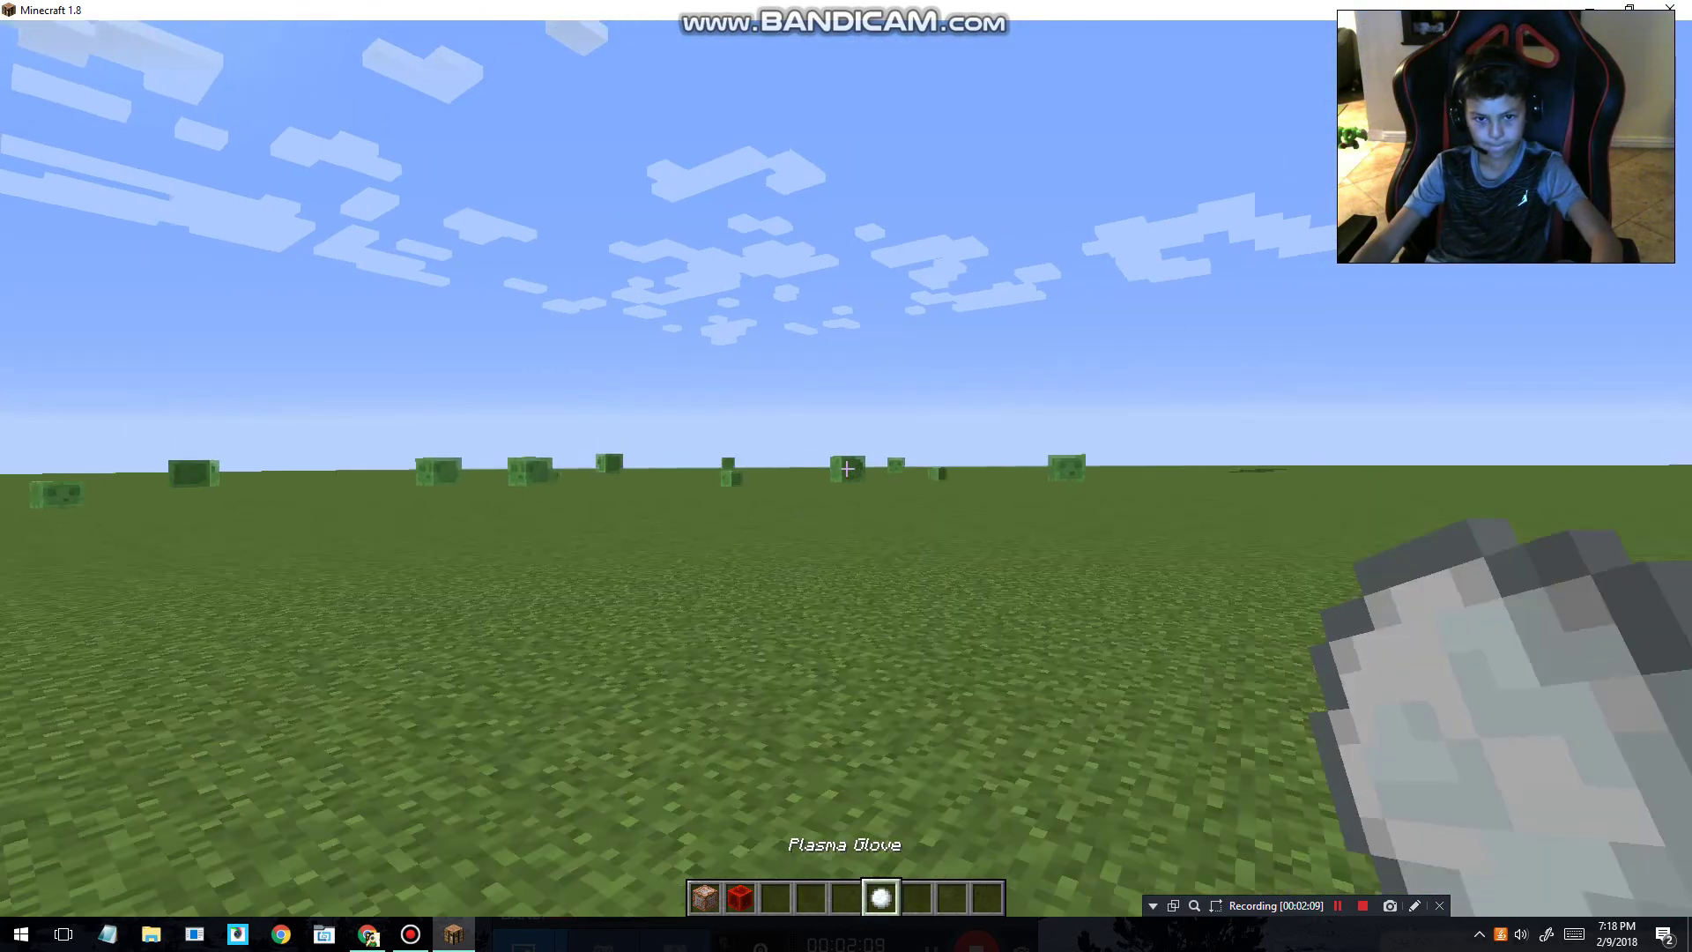
# Fire three Plasma Glove shots at the ground and walk toward the craters.
pyautogui.rightClick(846, 468)
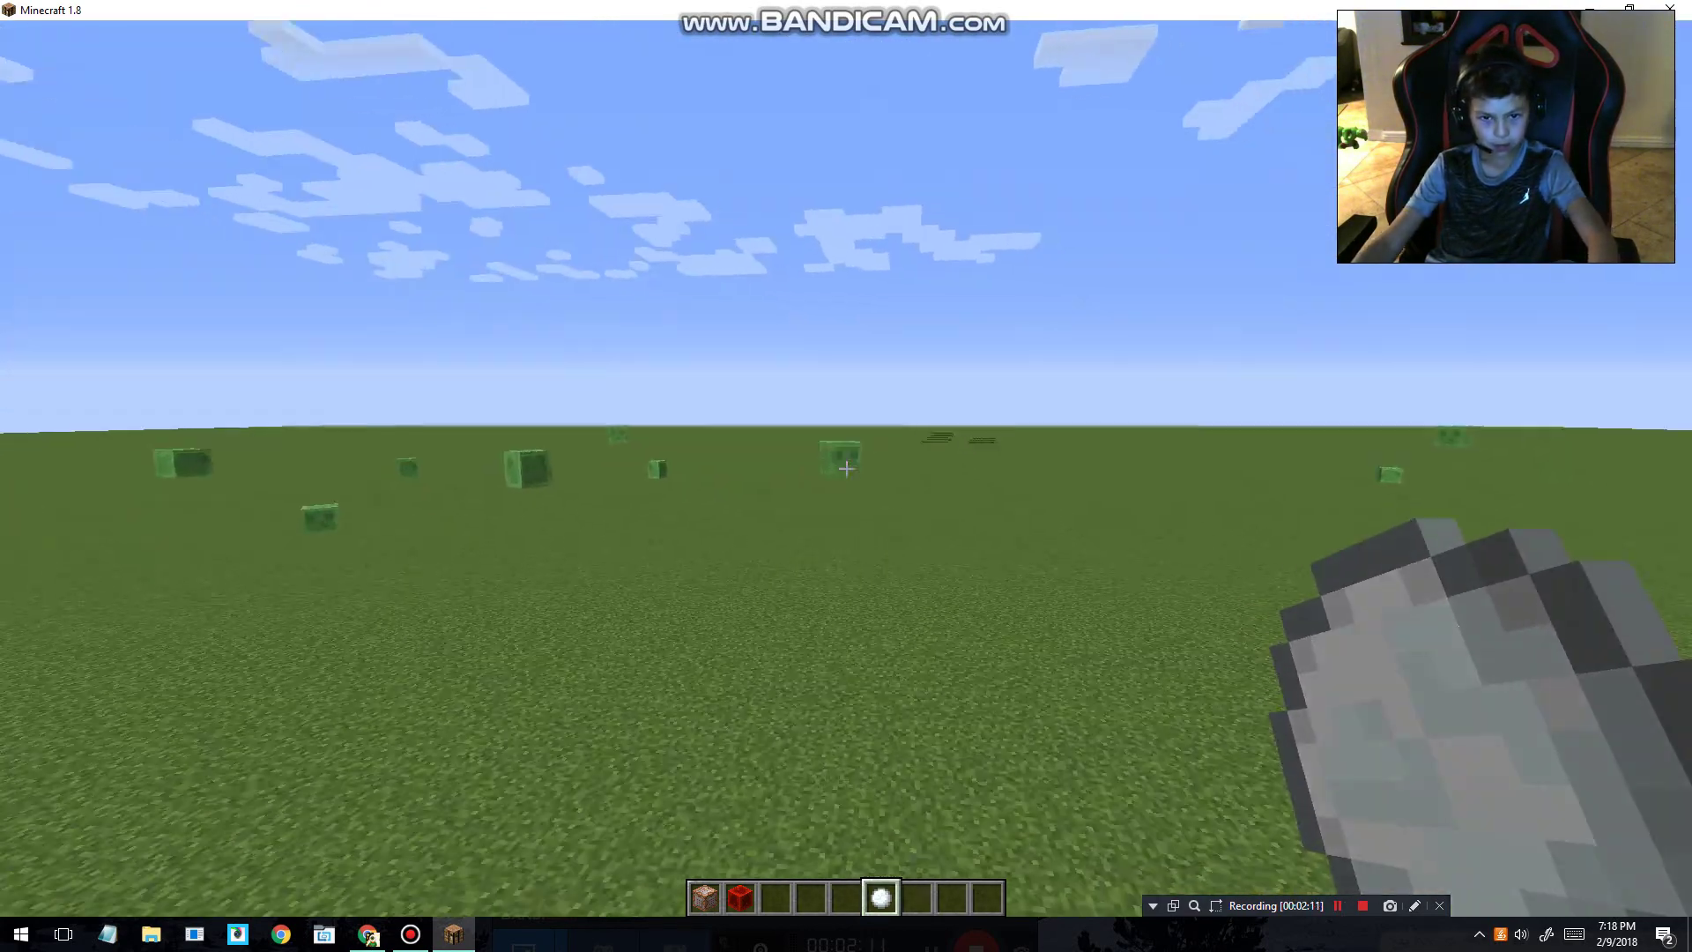
pyautogui.rightClick(846, 468)
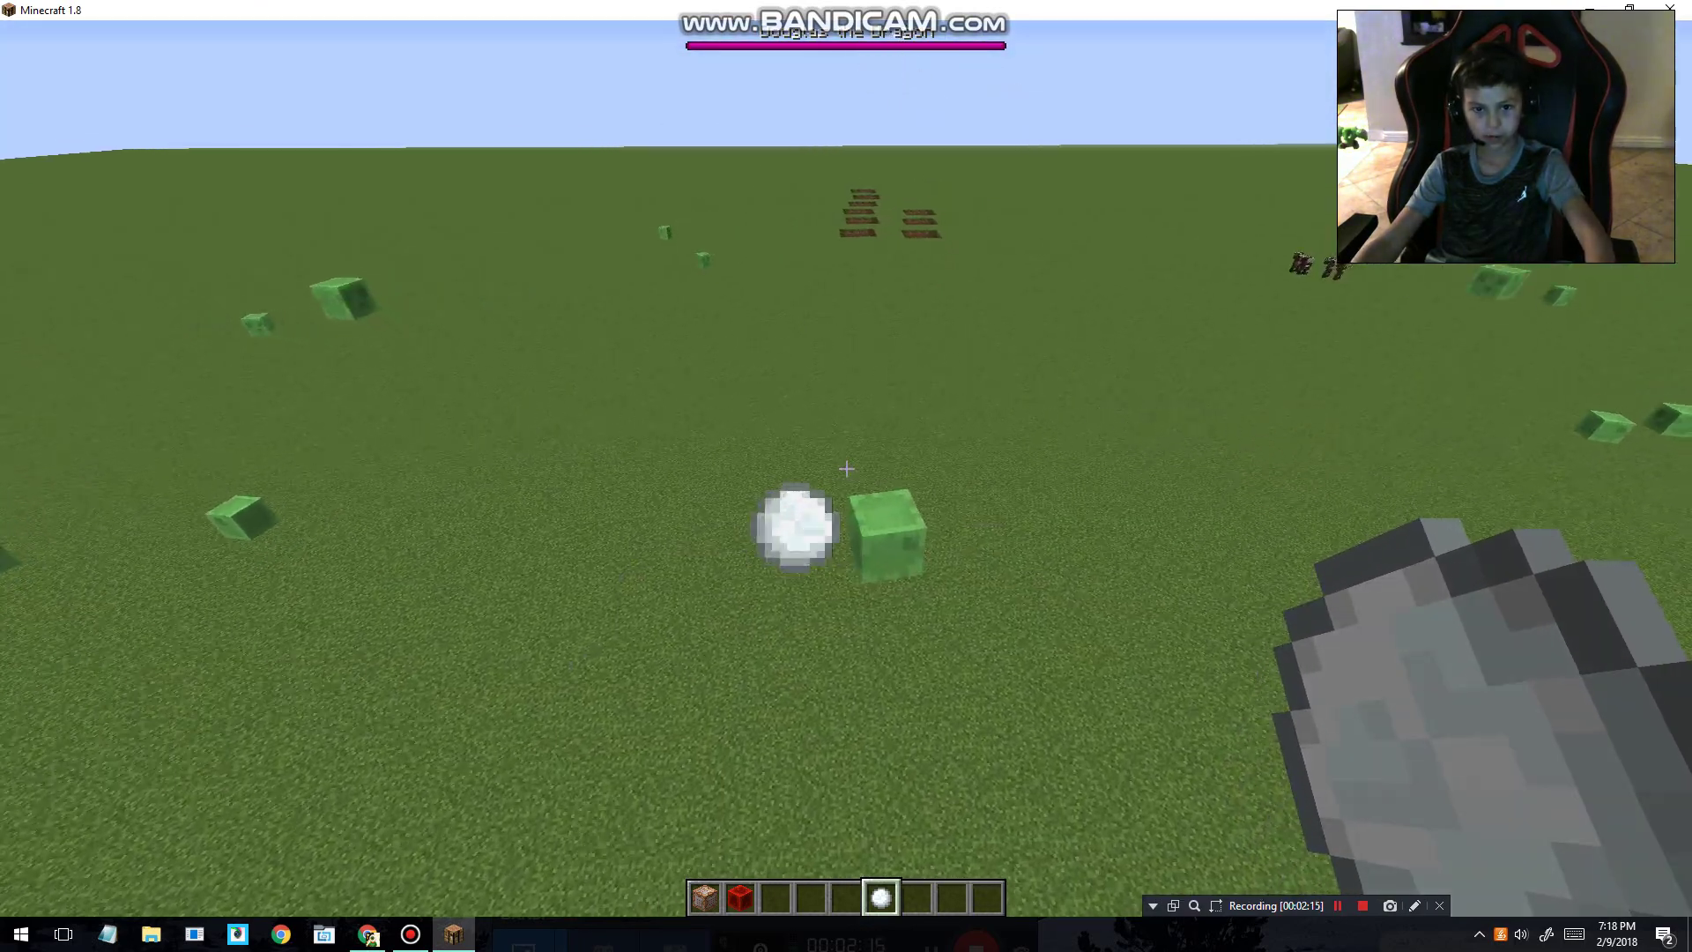
pyautogui.rightClick(846, 469)
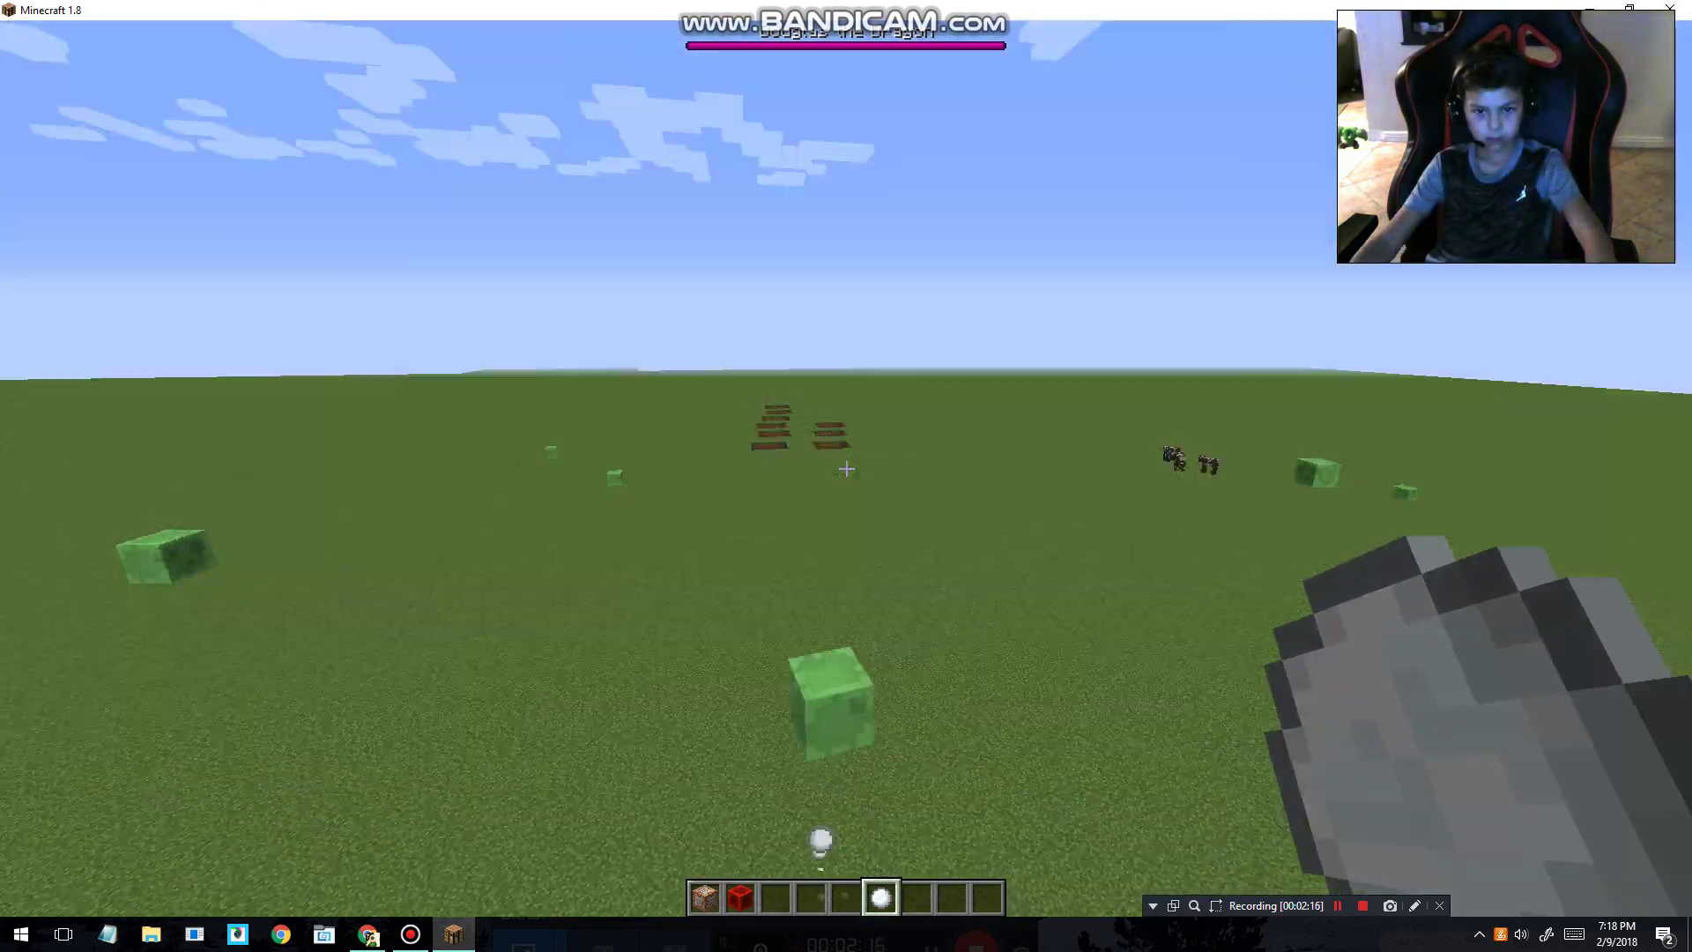
pyautogui.press('w')
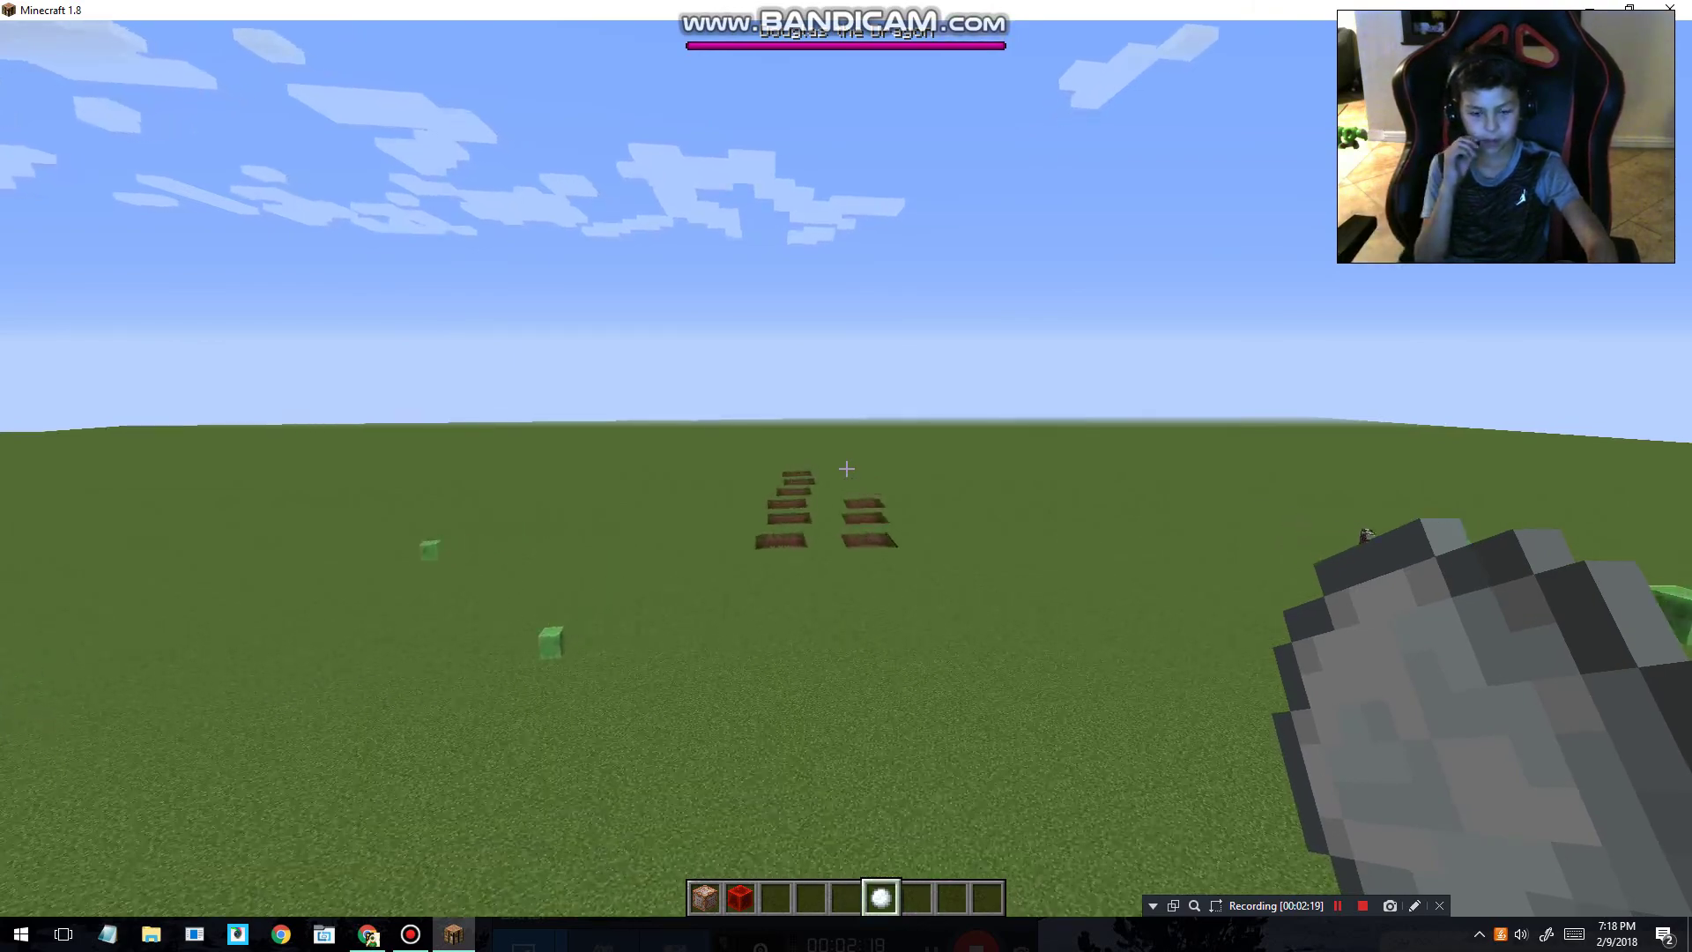
pyautogui.press('w')
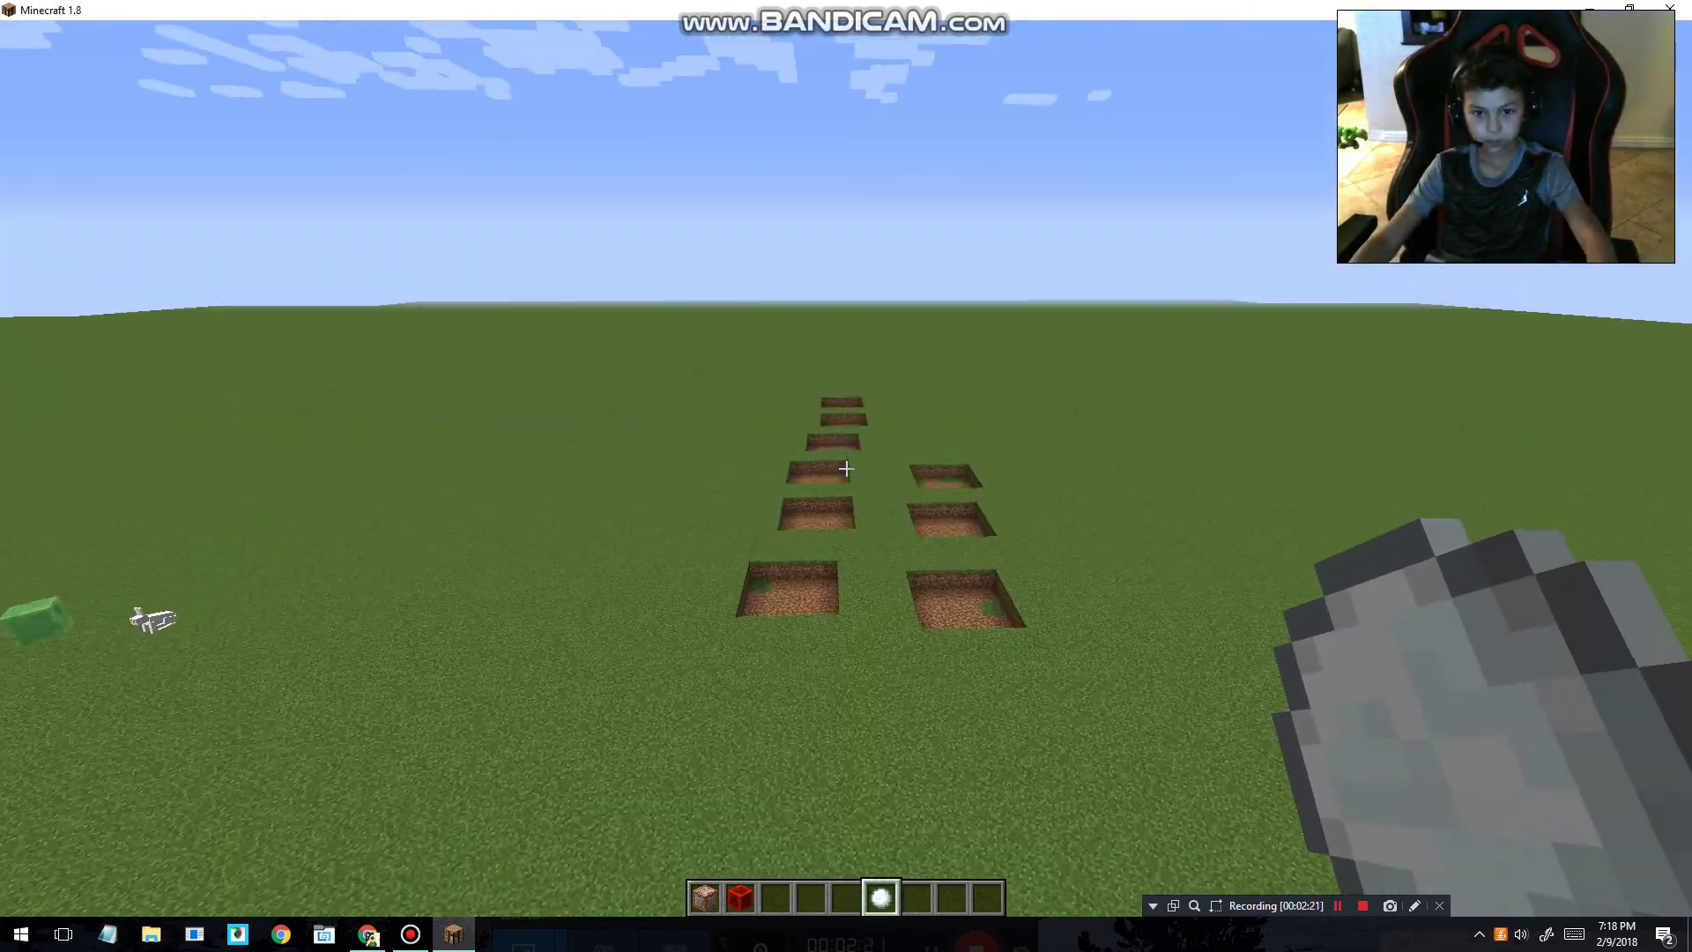
pyautogui.press('w')
pyautogui.scroll(2, 846, 468)
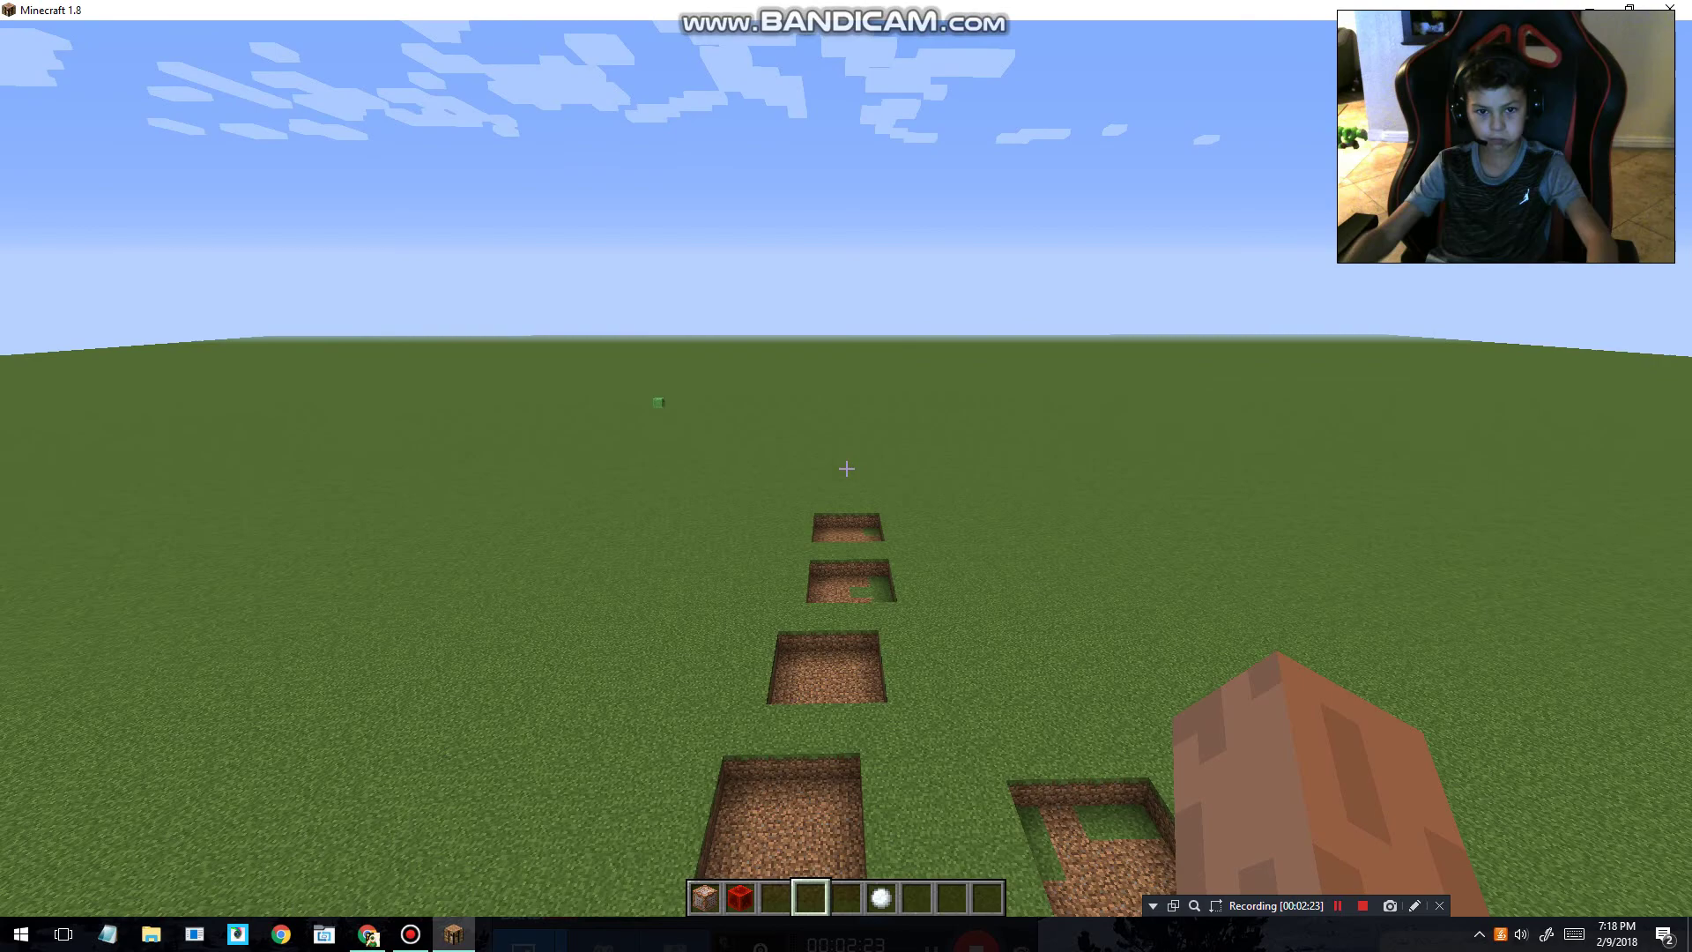
# Walk past the craters toward the slime, check the inventory, and pause the game.
pyautogui.press('w')
pyautogui.press('w')
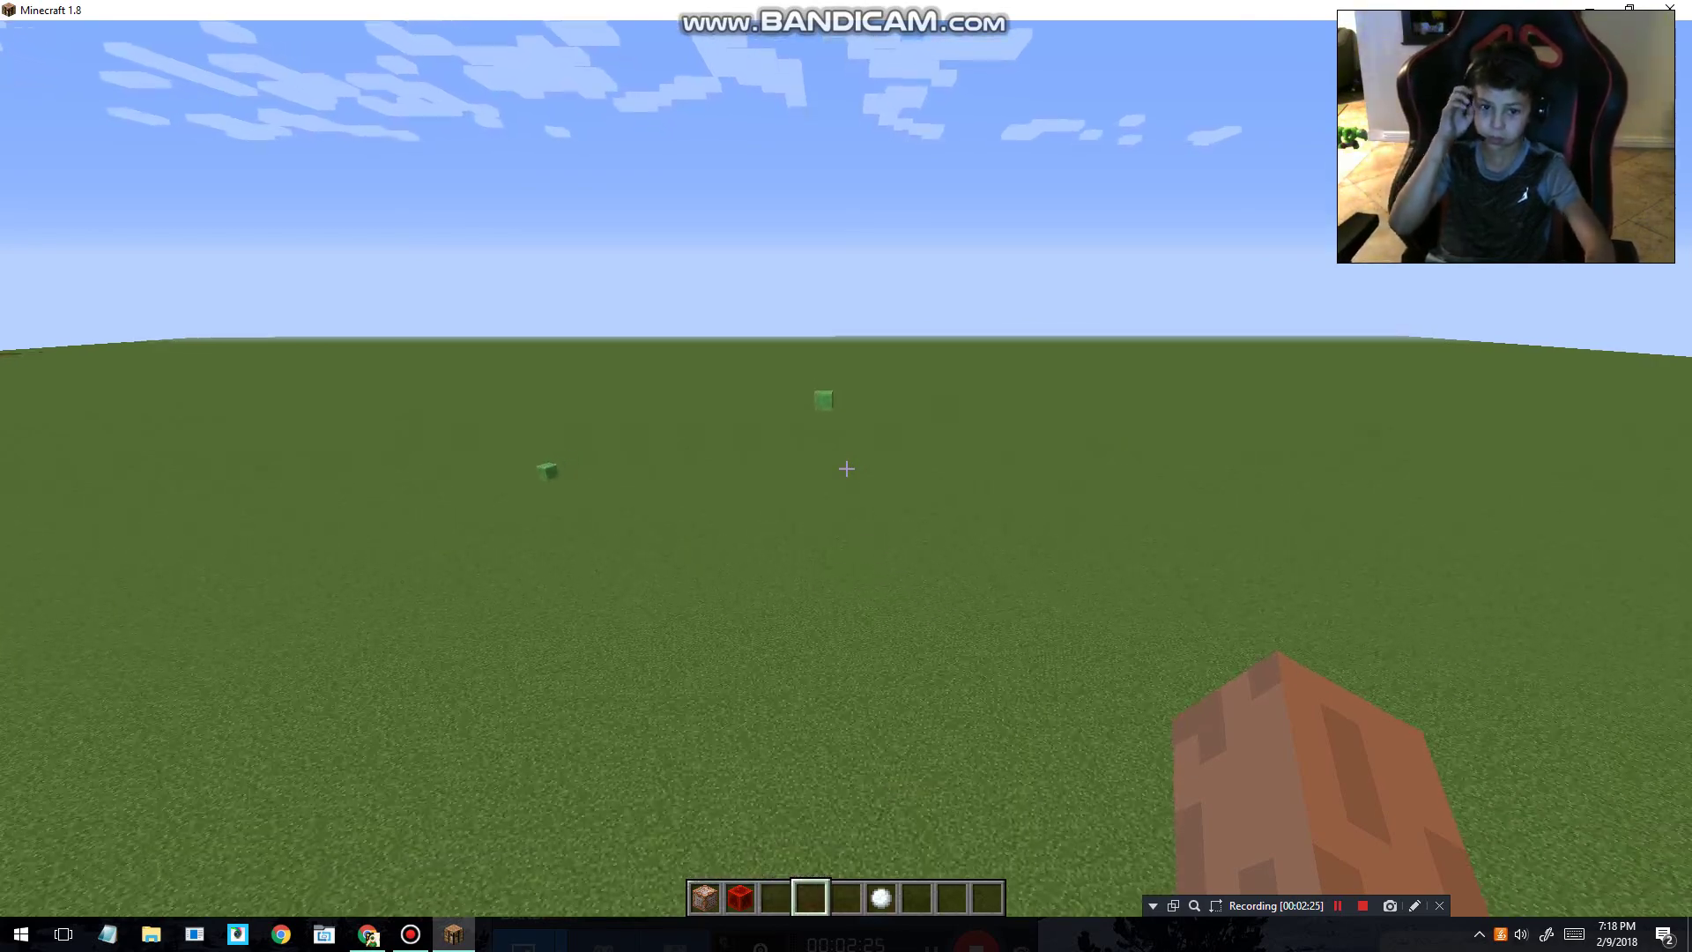
pyautogui.press('w')
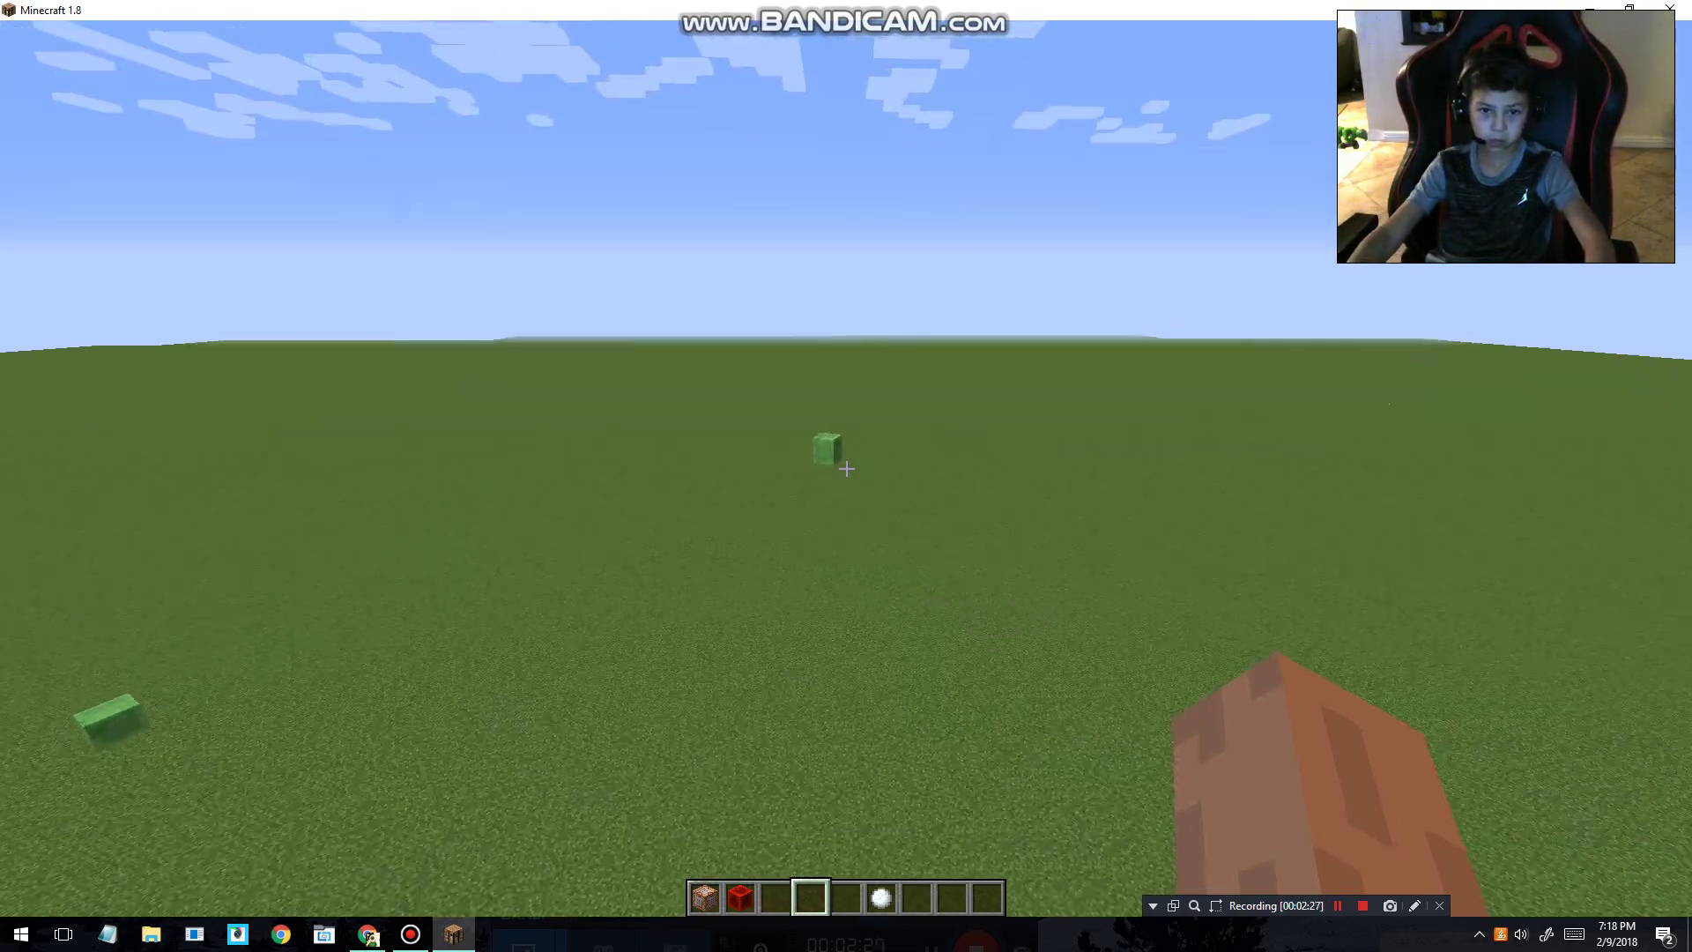
pyautogui.press('w')
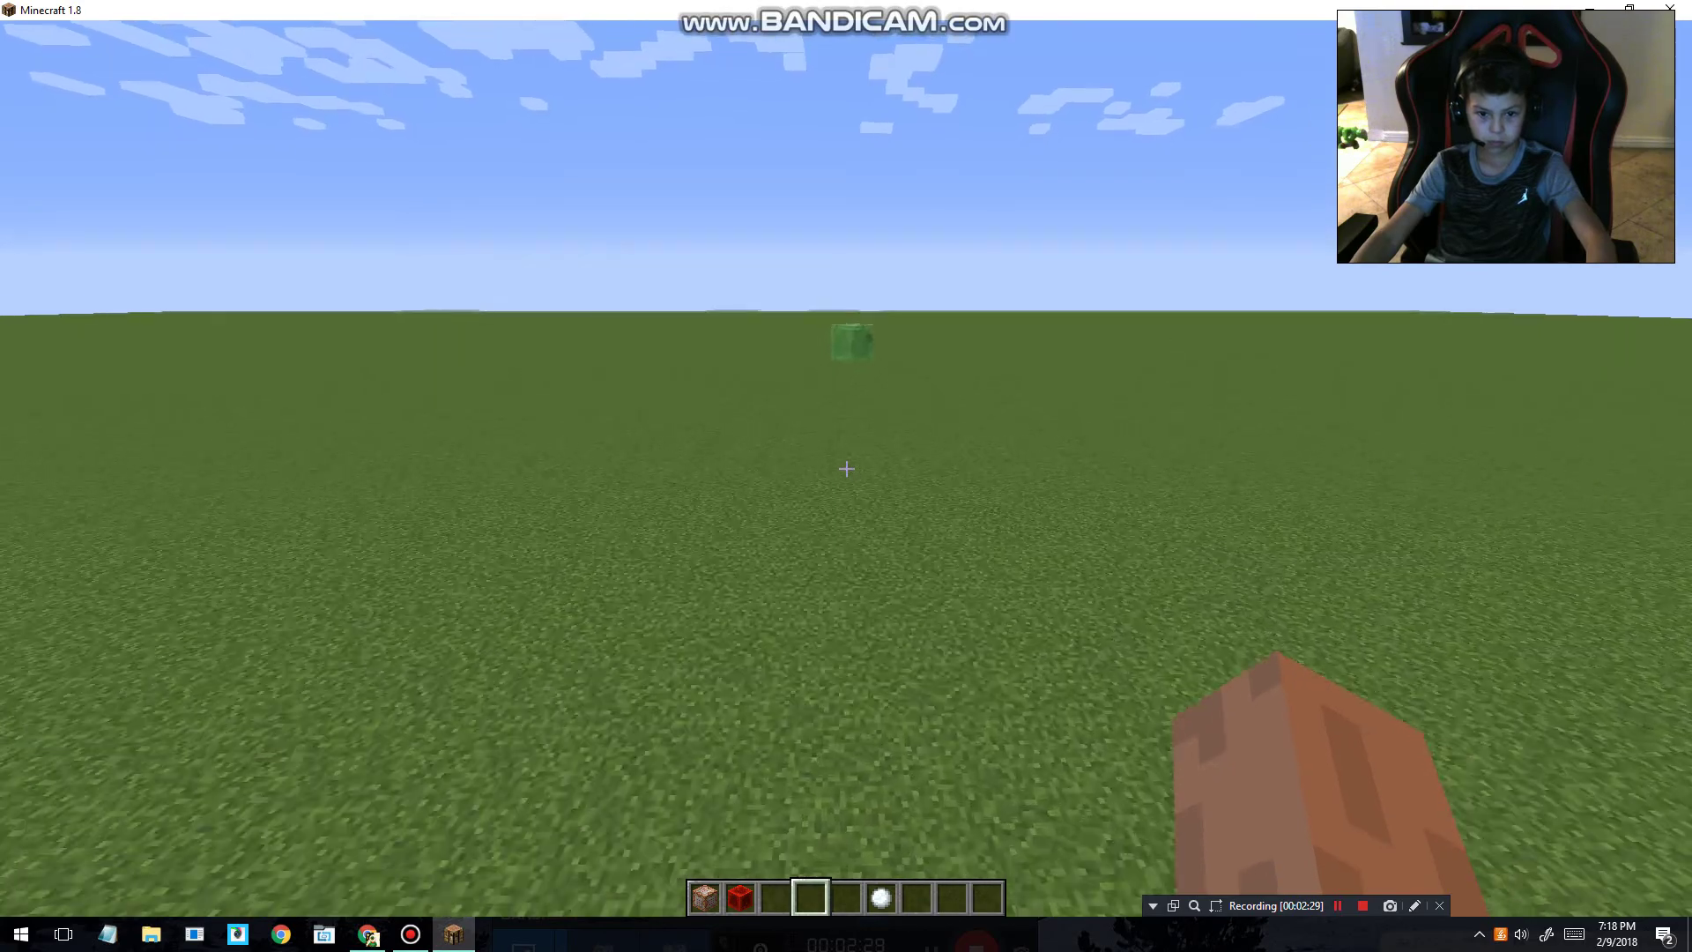
pyautogui.press('w')
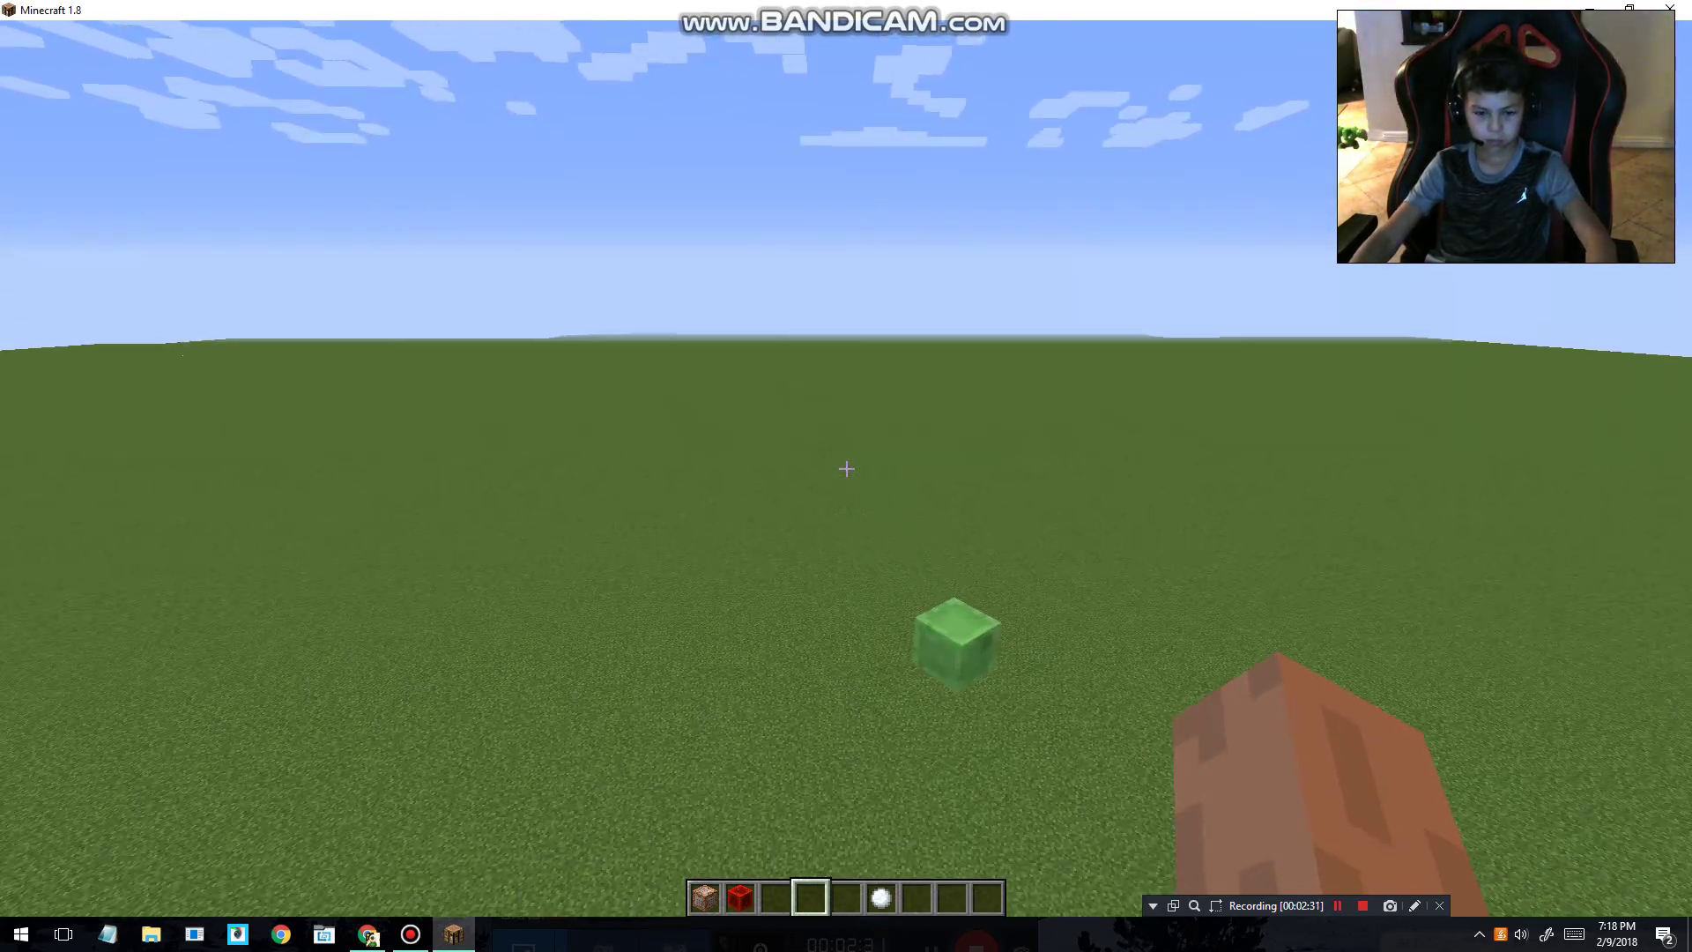
pyautogui.press('w')
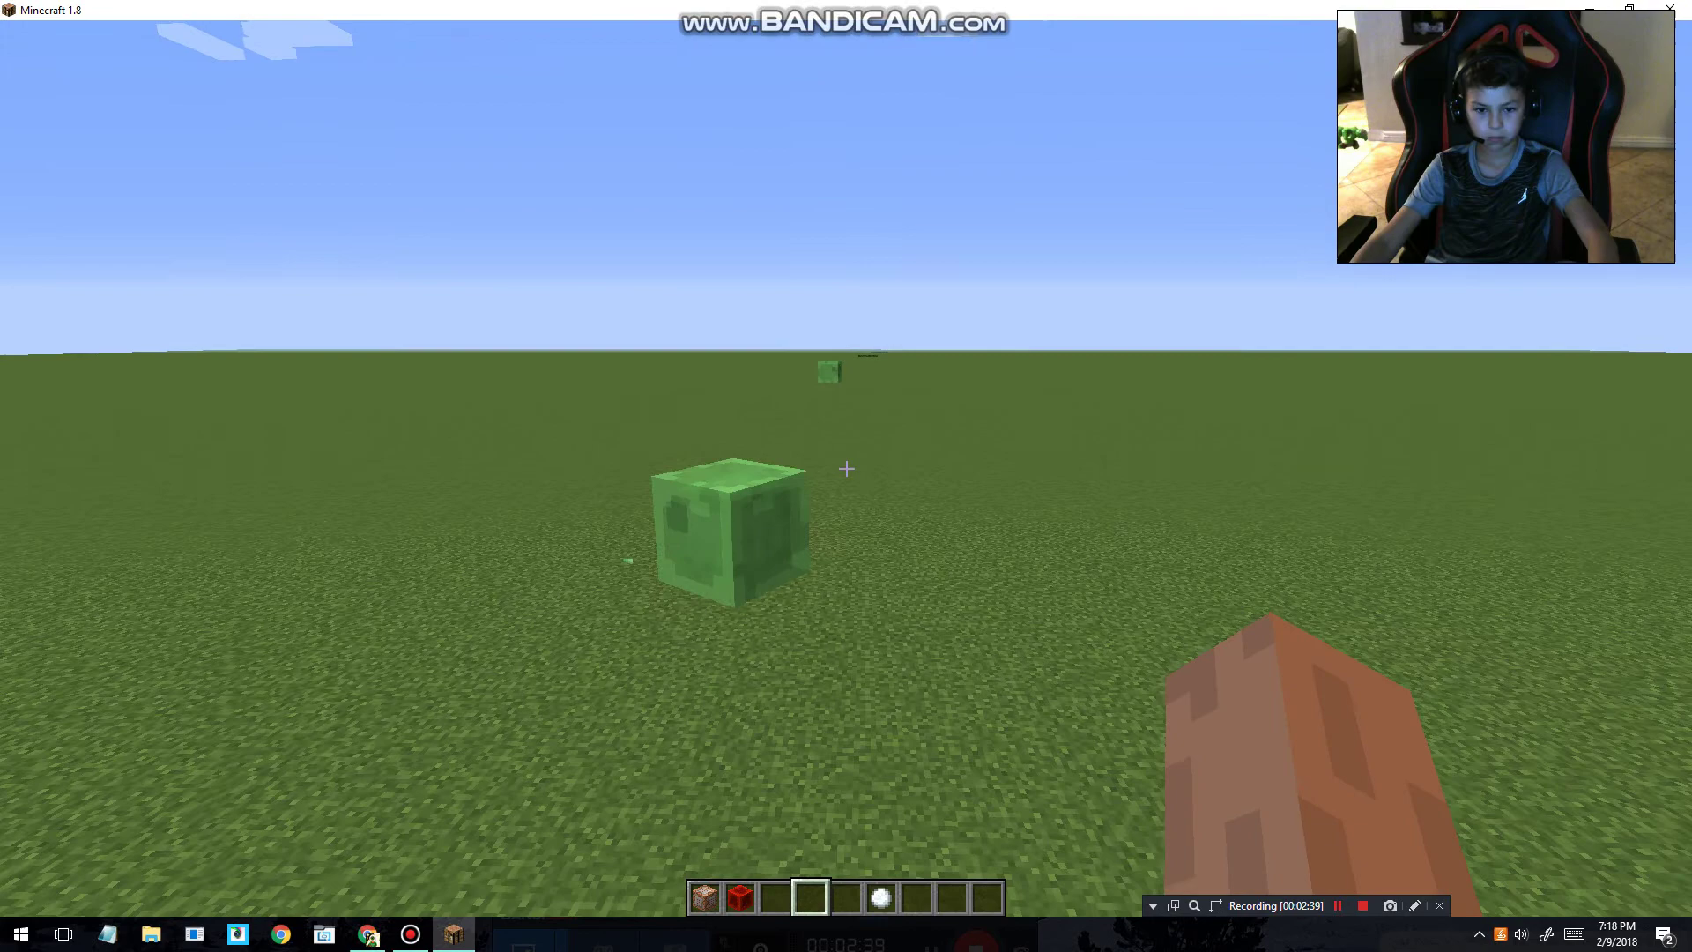
pyautogui.press('e')
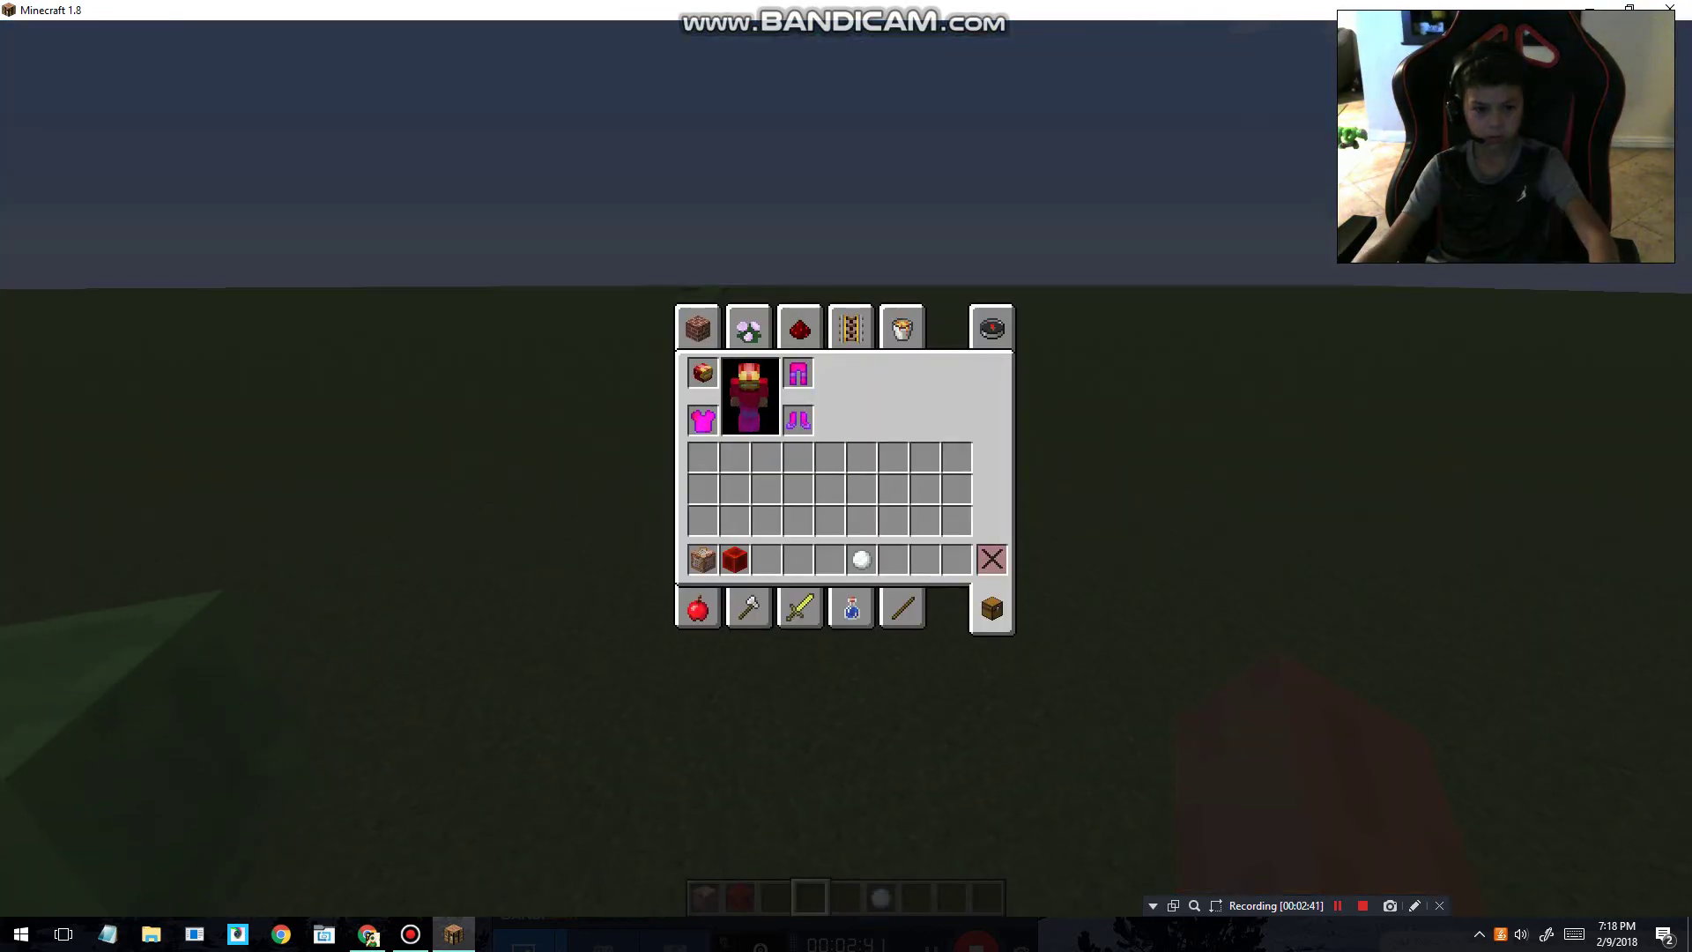
pyautogui.press('e')
pyautogui.press('Escape')
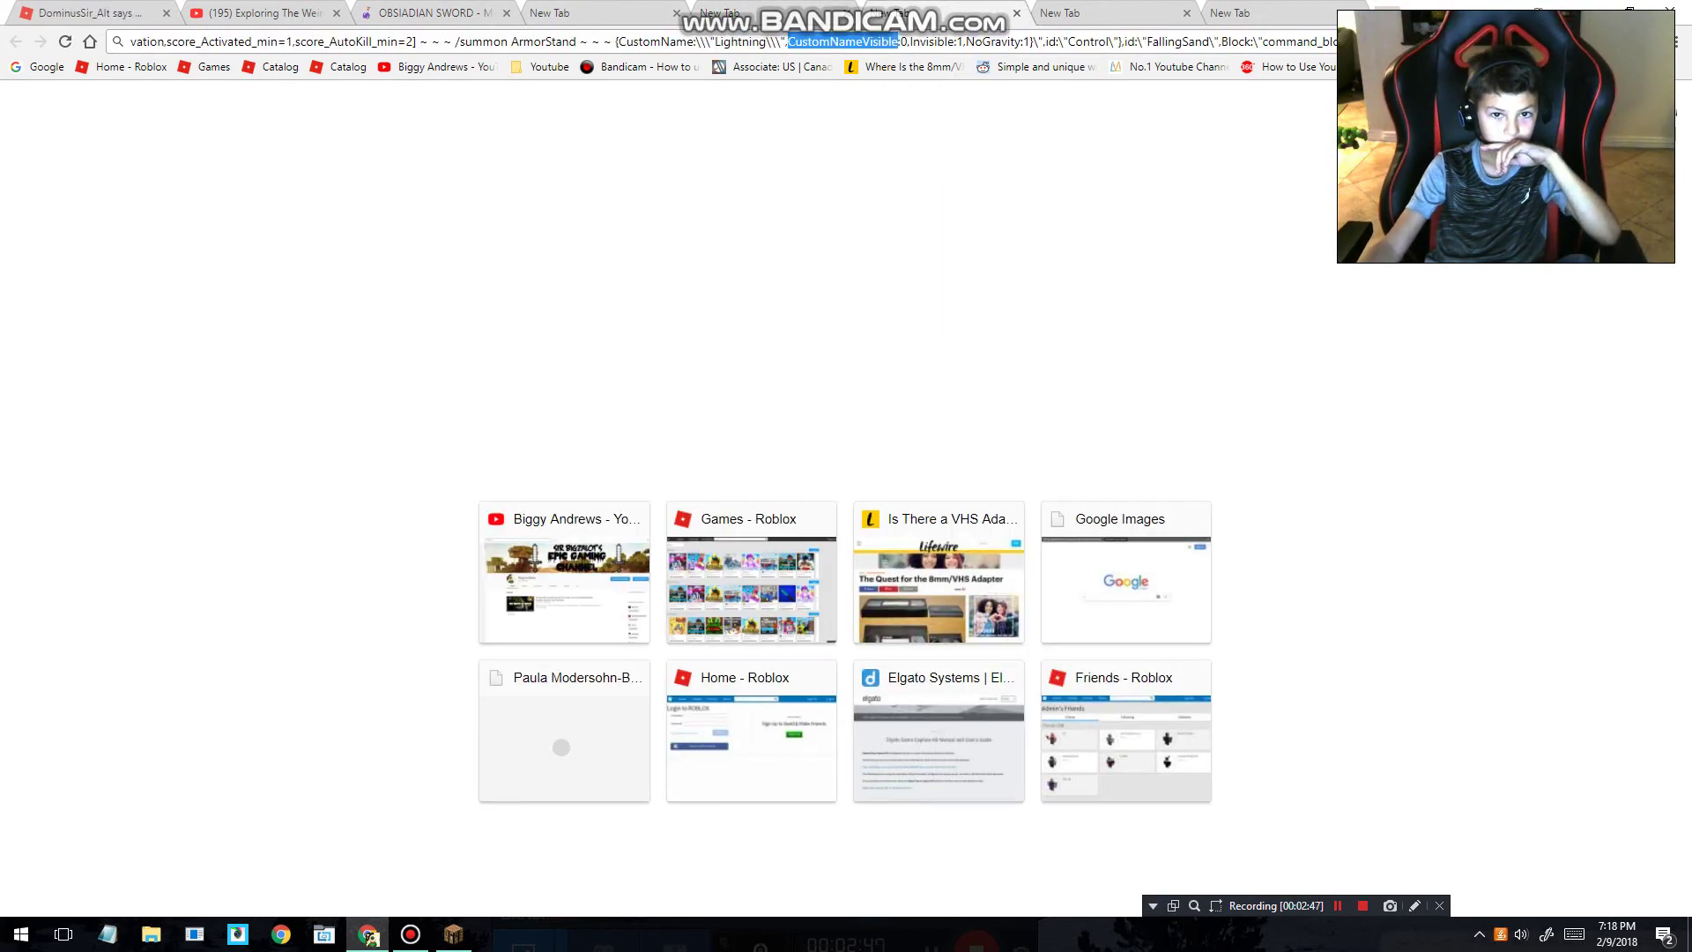
pyautogui.click(836, 42)
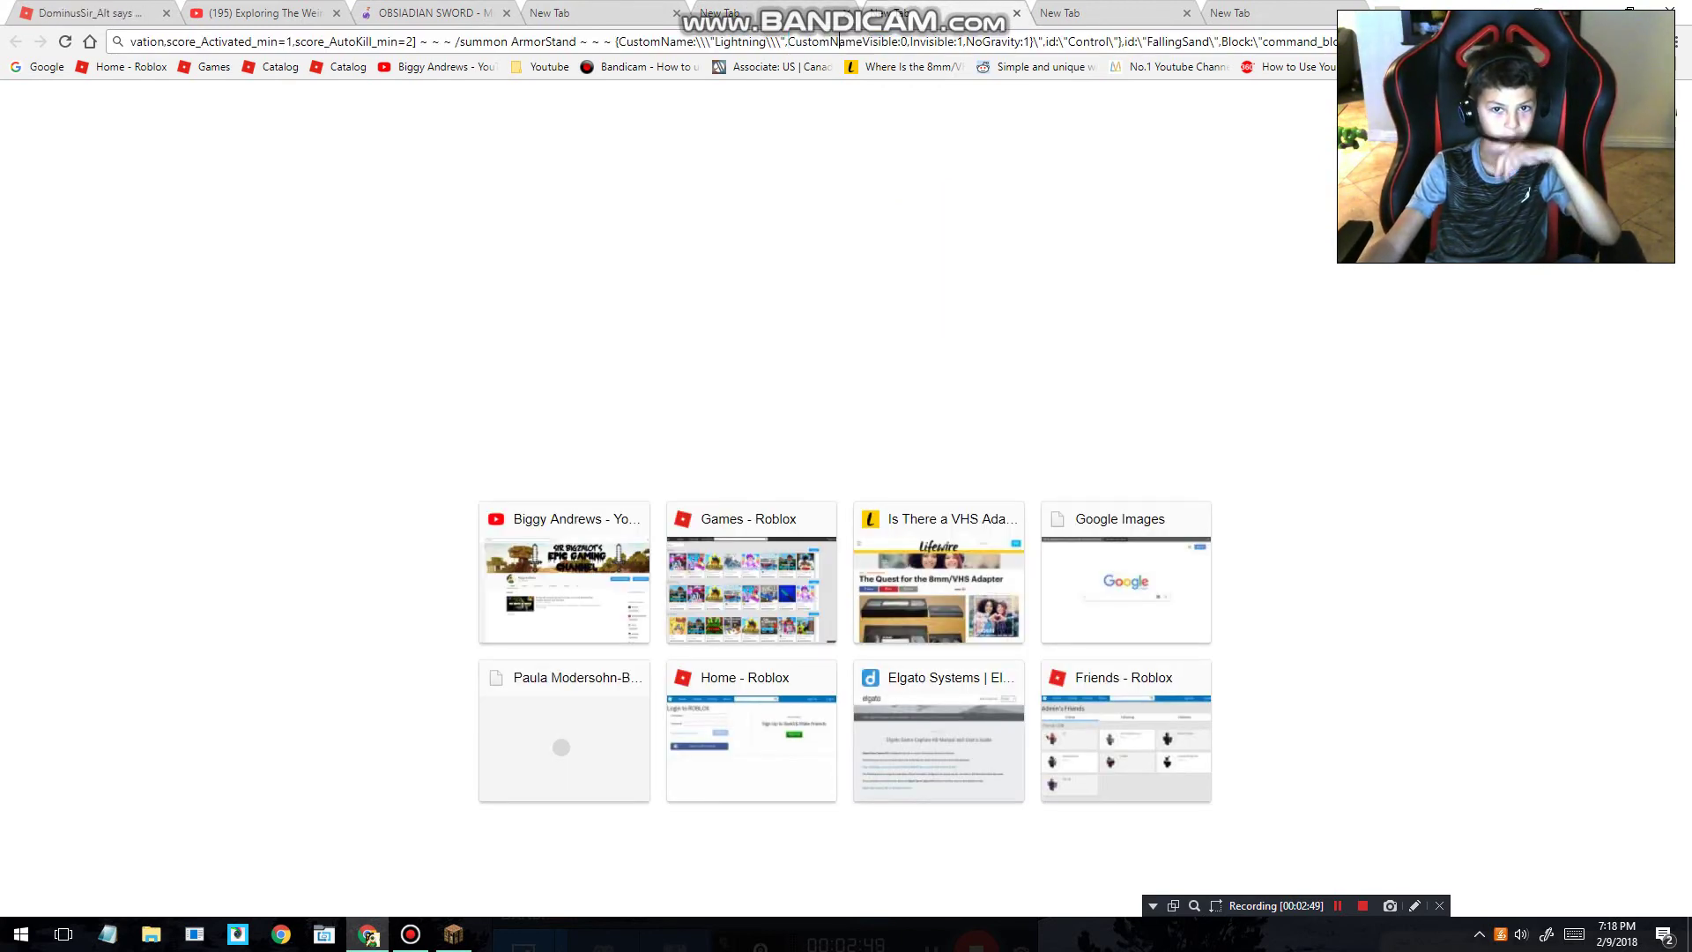
# Examine the CustomNameVisible part of the pasted ArmorStand summon command.
pyautogui.tripleClick(839, 41)
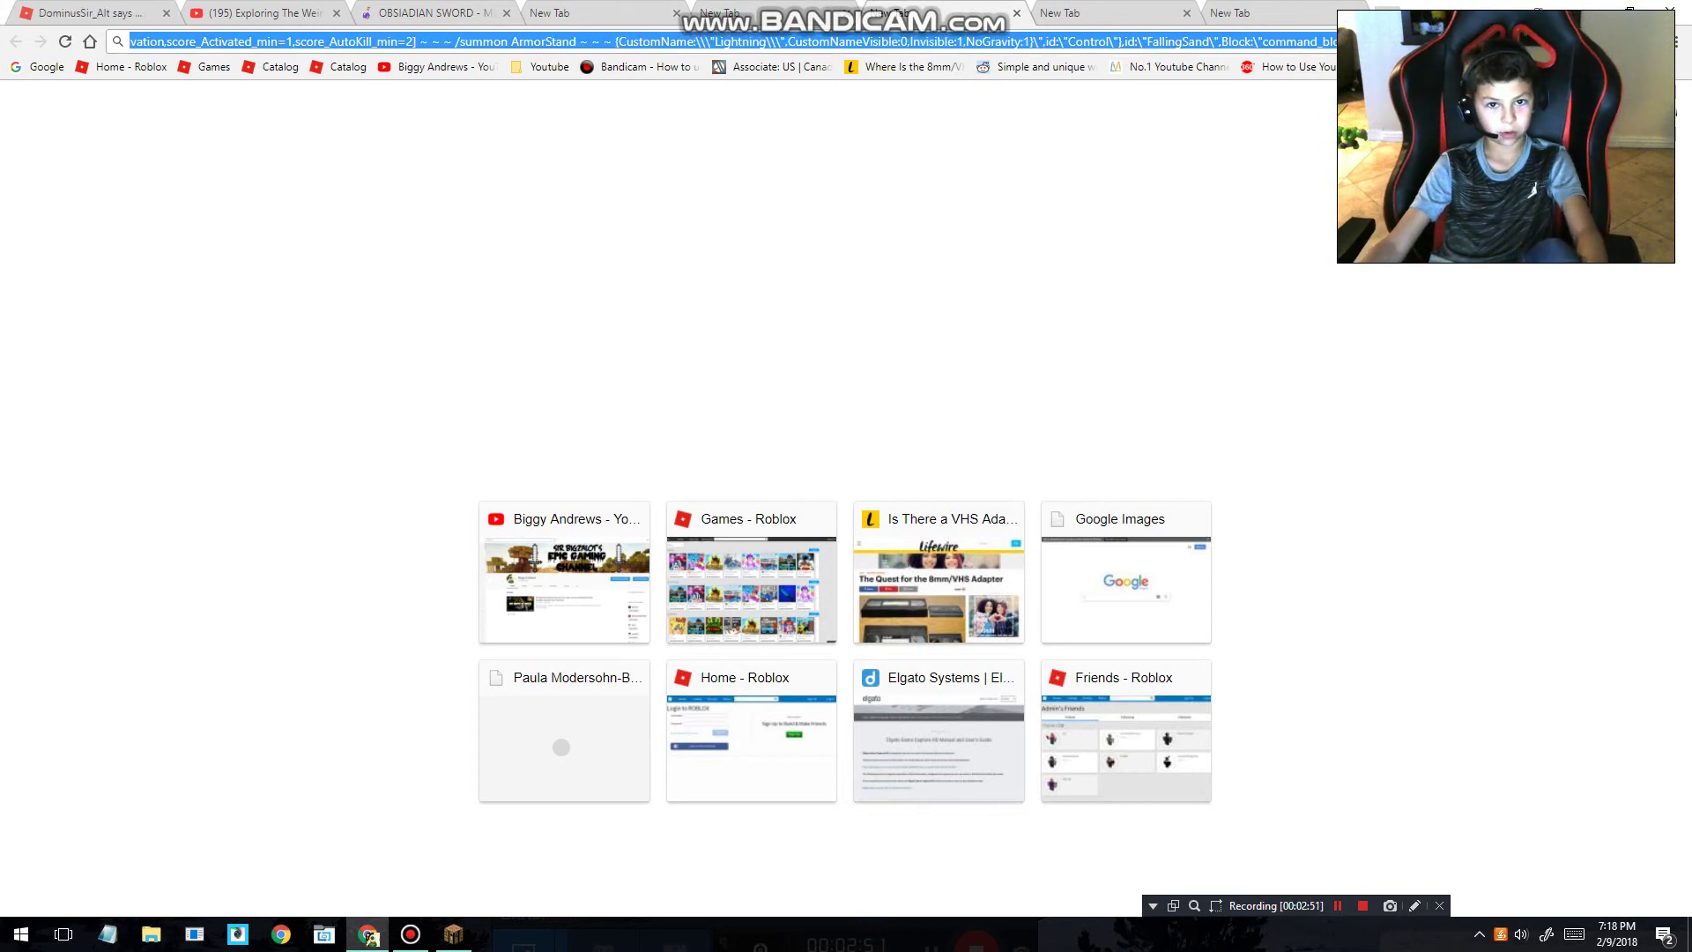
pyautogui.doubleClick(838, 42)
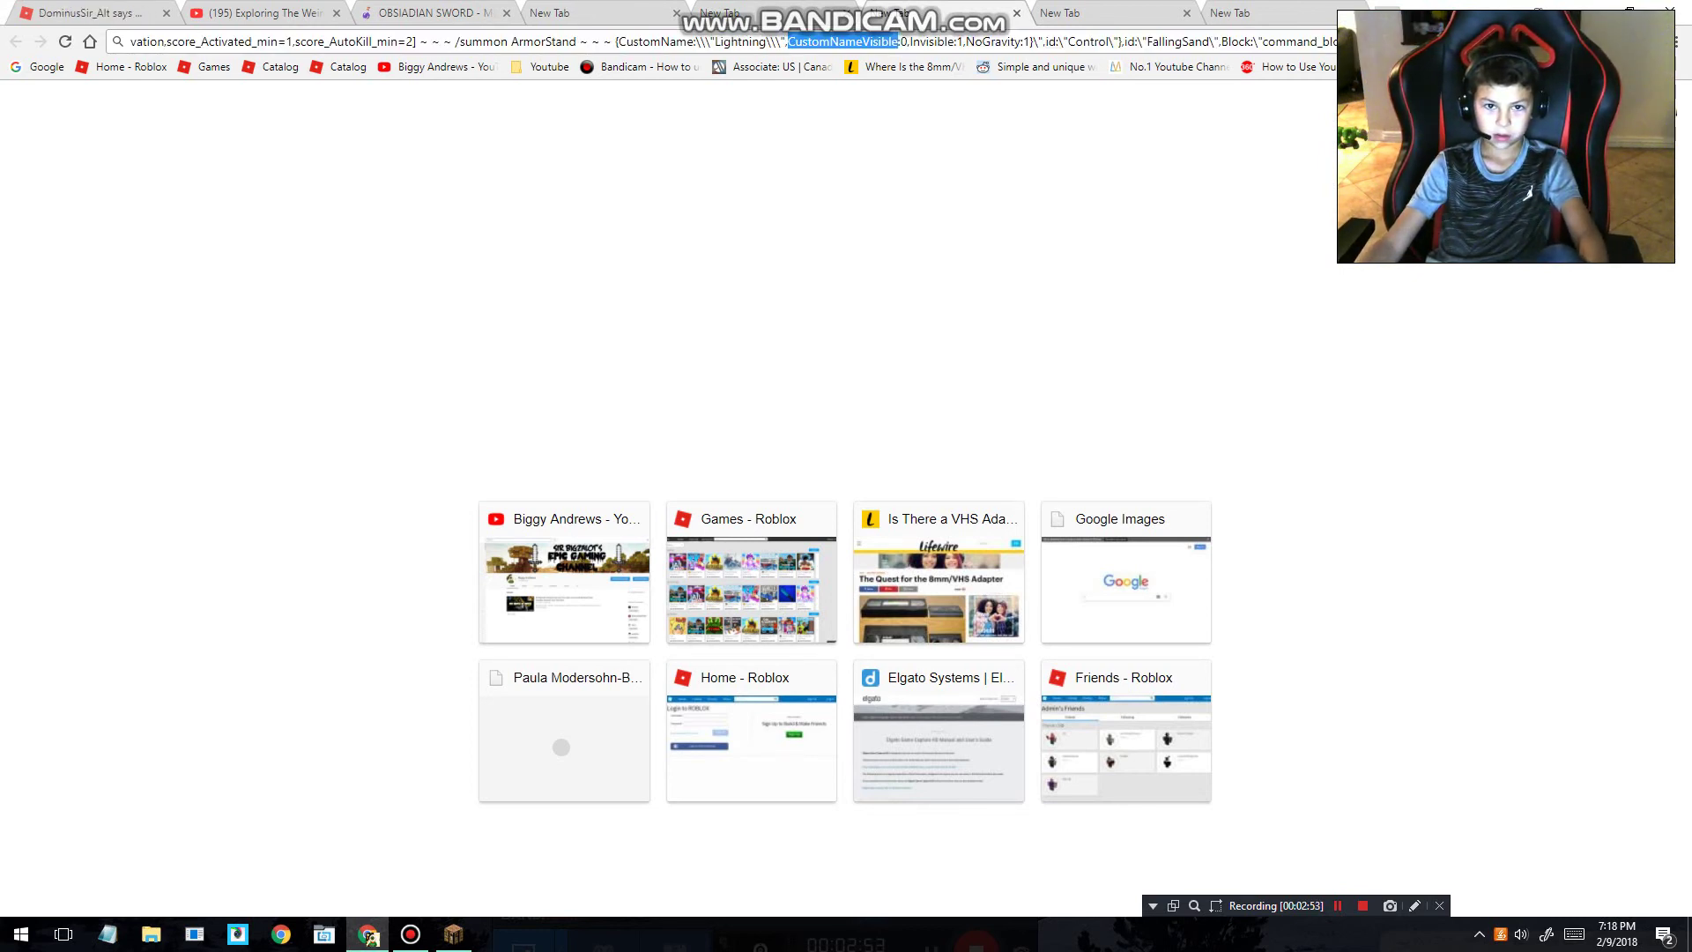
pyautogui.click(837, 42)
# Check the command's start and Control tail, then select the entire command.
pyautogui.moveTo(839, 41); pyautogui.dragTo(130, 42)
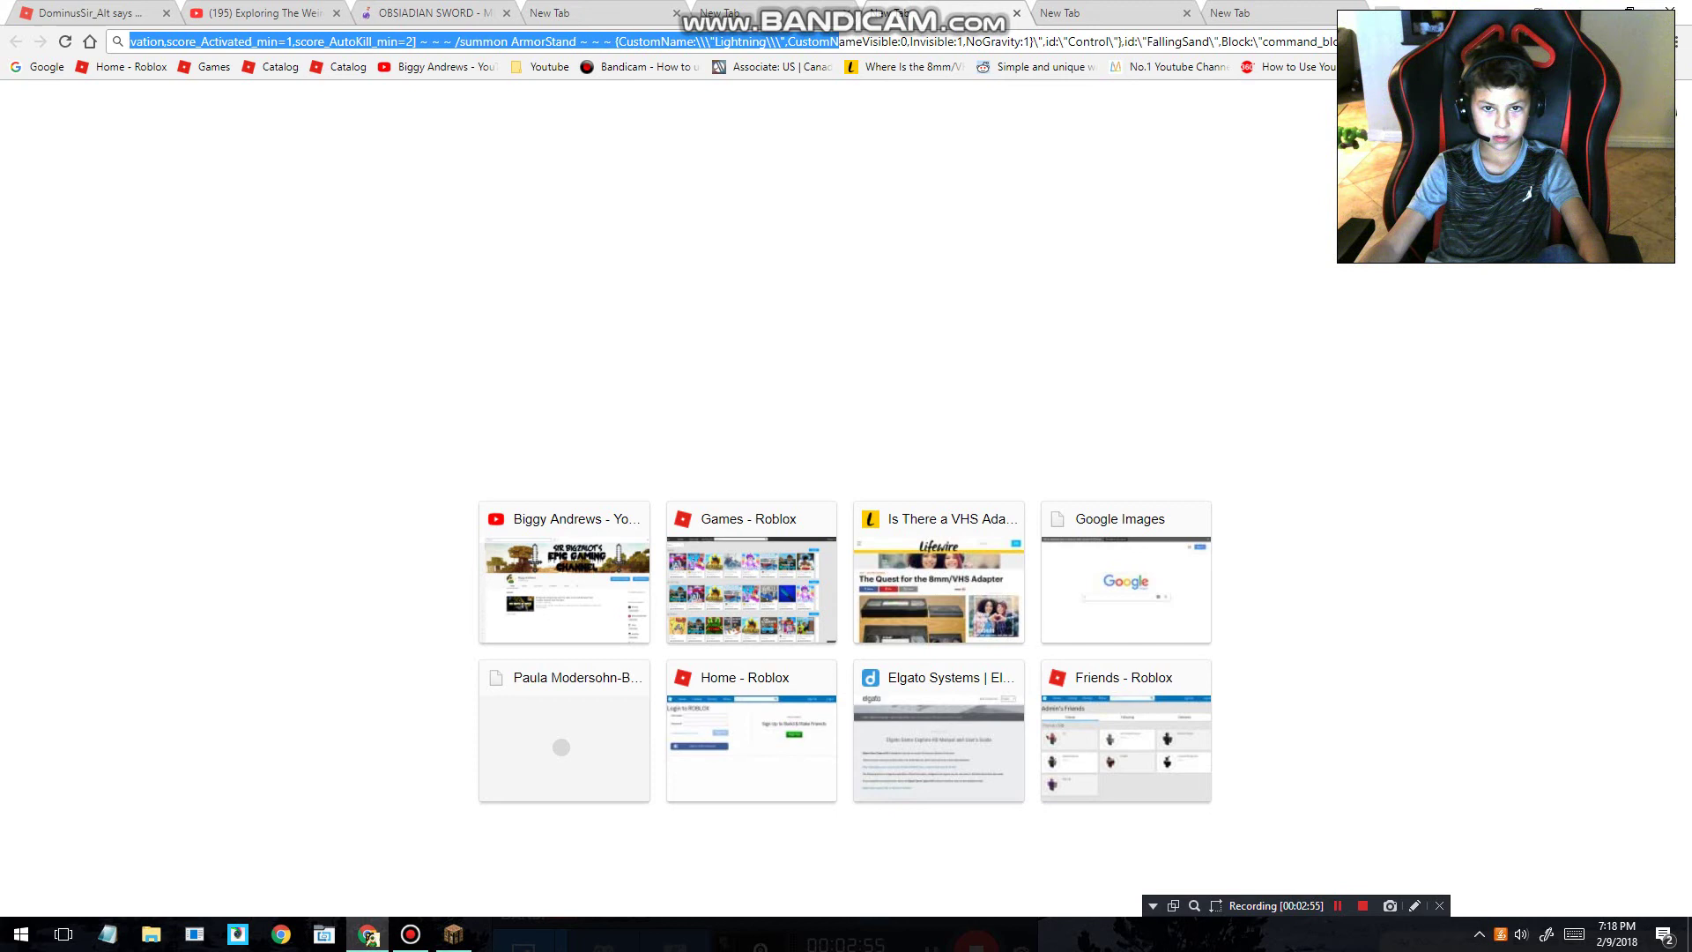
pyautogui.doubleClick(838, 41)
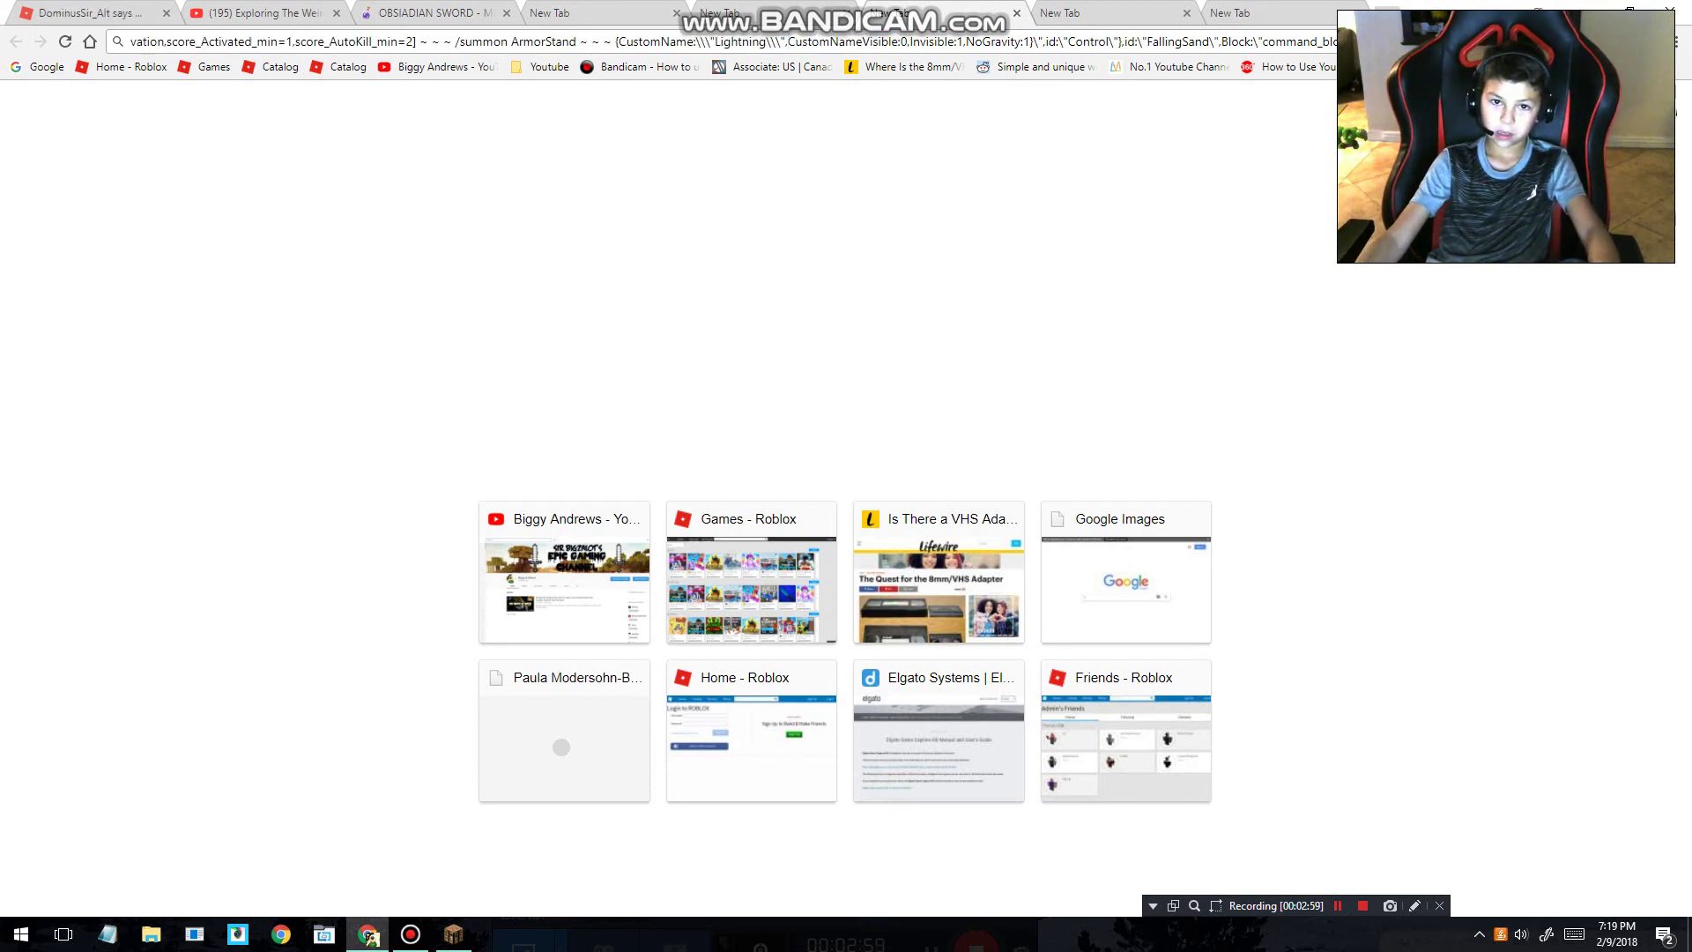
pyautogui.doubleClick(843, 42)
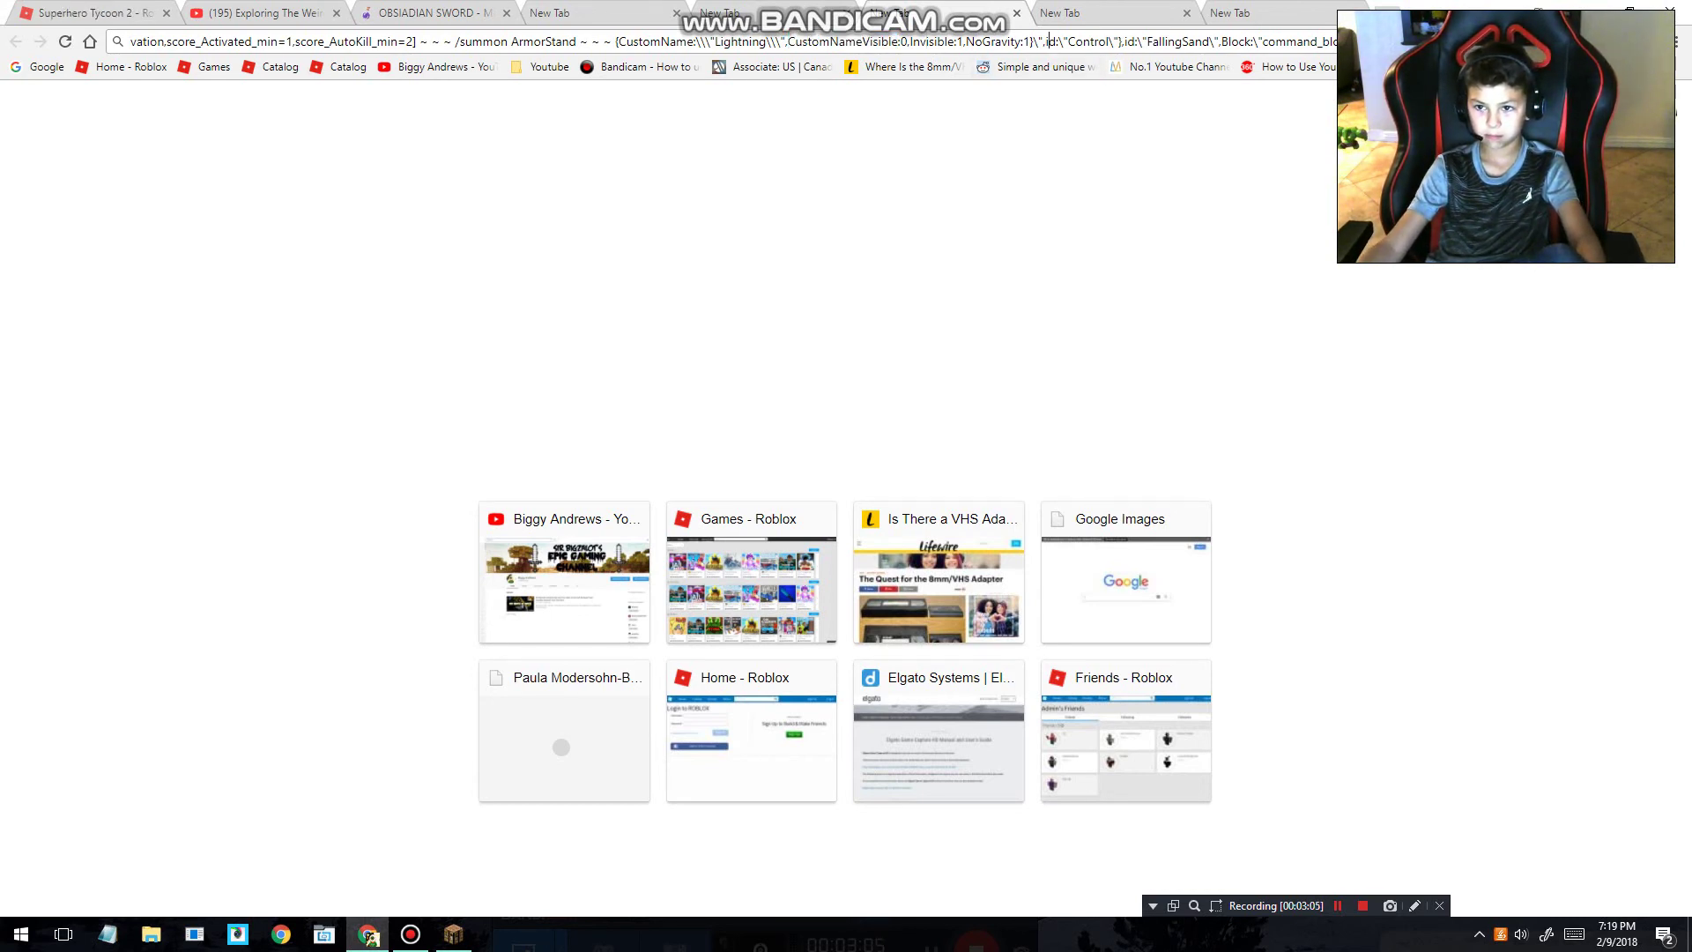
pyautogui.moveTo(1049, 42); pyautogui.dragTo(1388, 41)
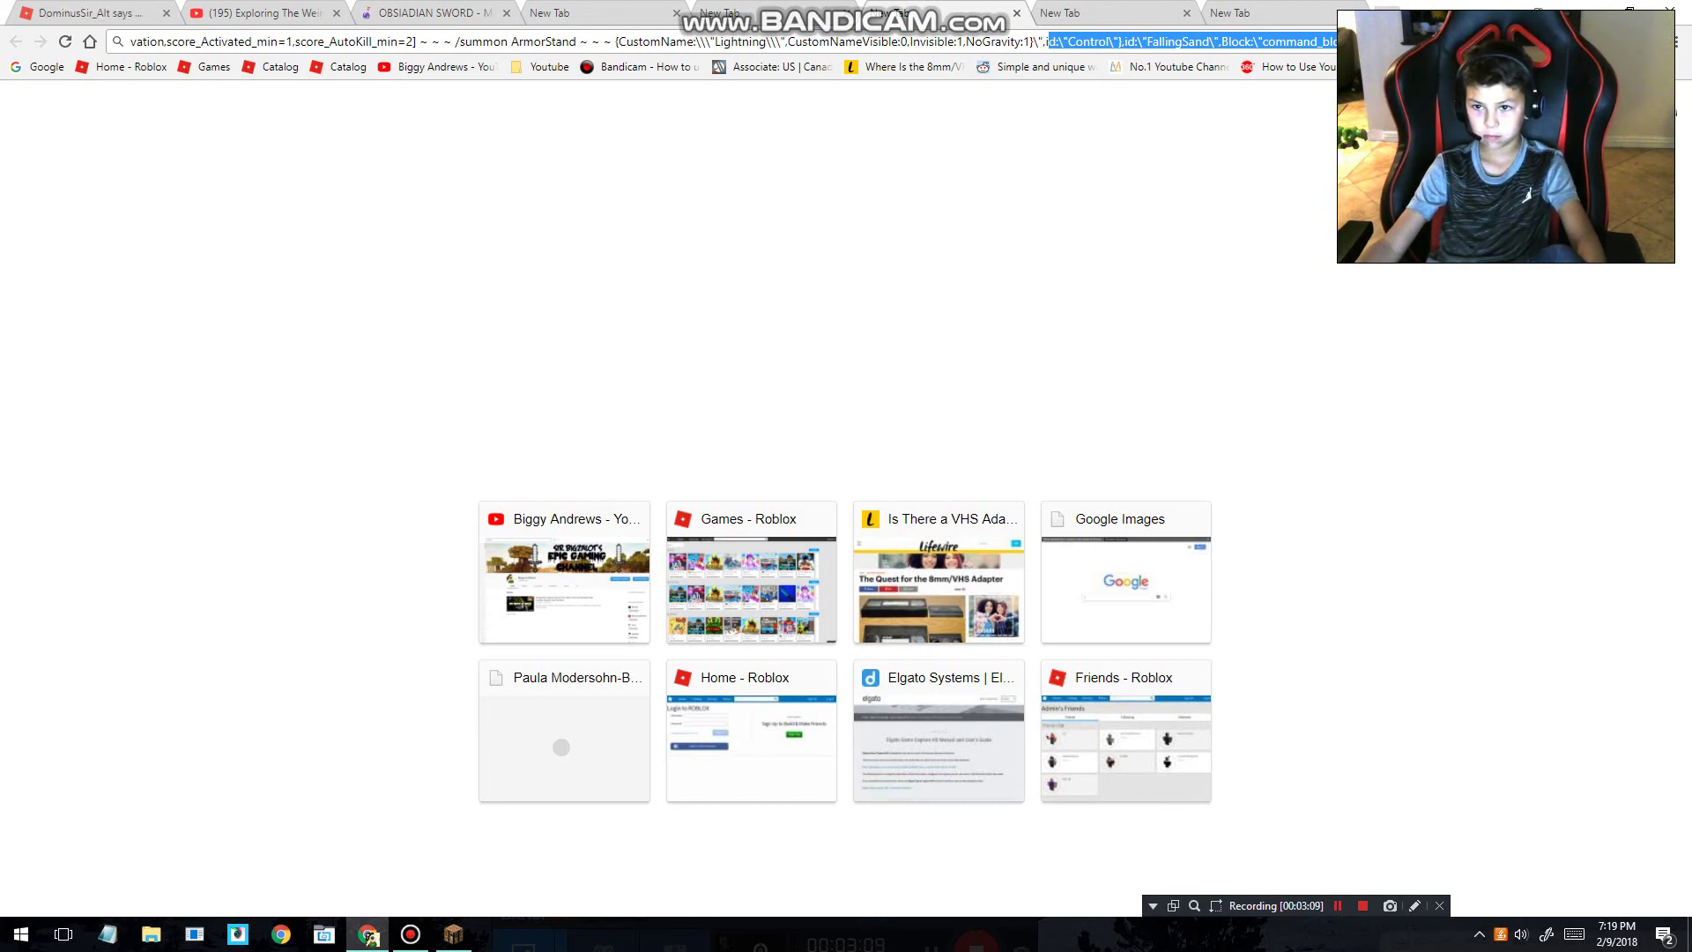
pyautogui.hotkey('ctrl', 'c')
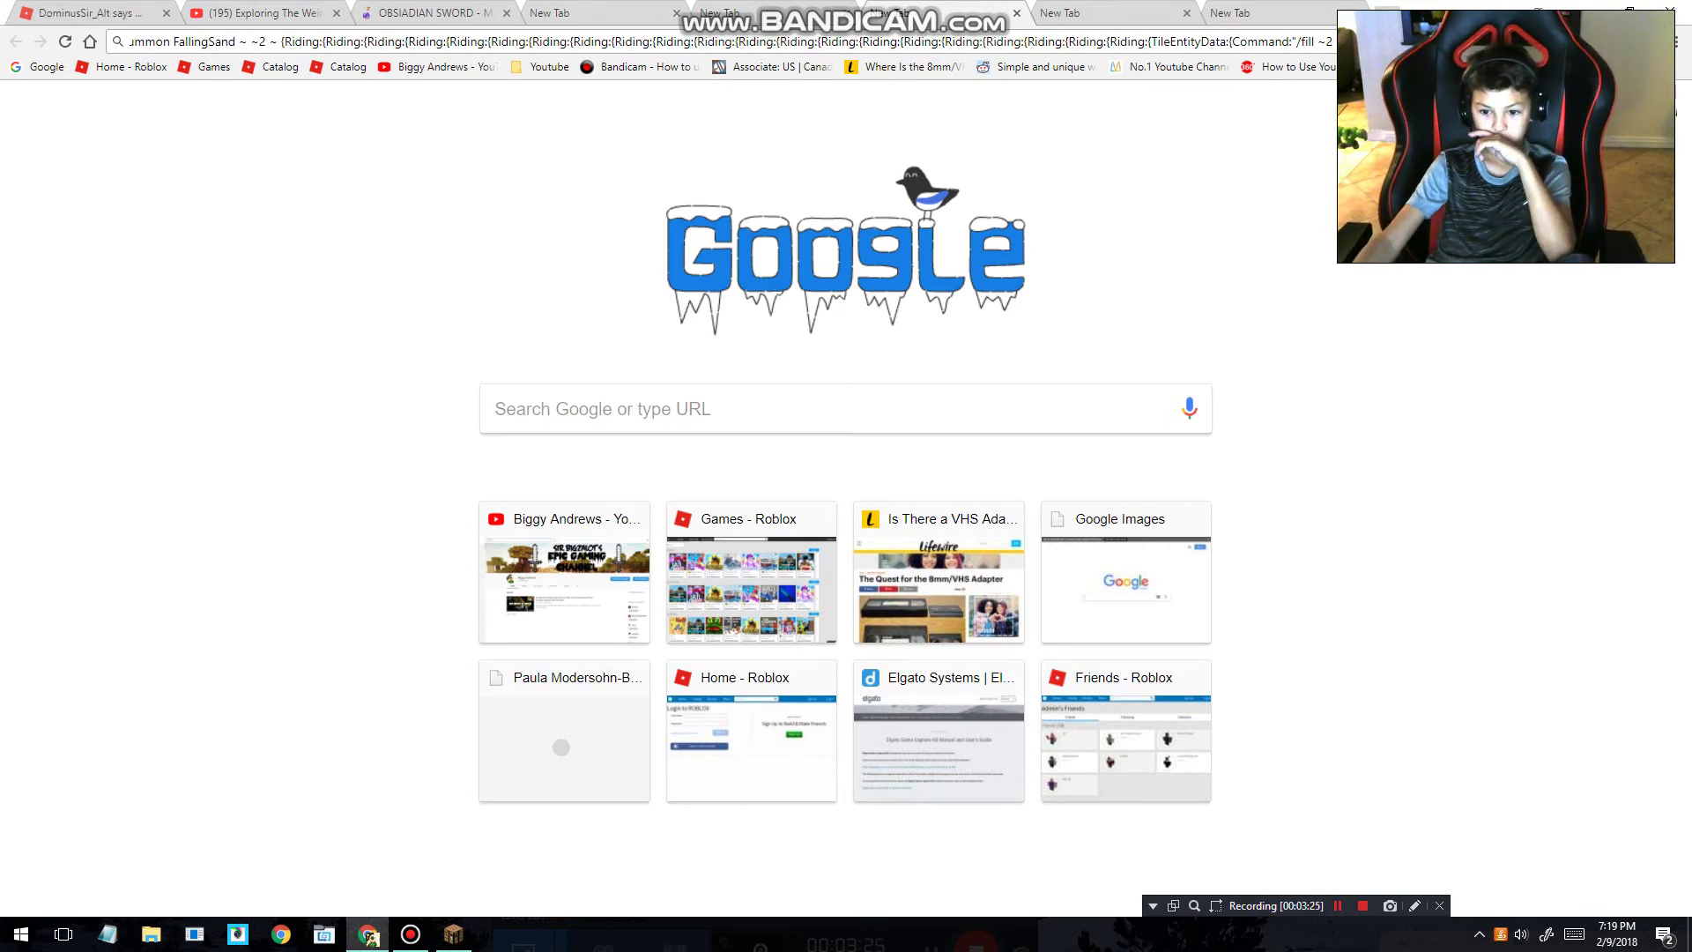
pyautogui.press('Right')
pyautogui.press('Right')
pyautogui.press('Right')
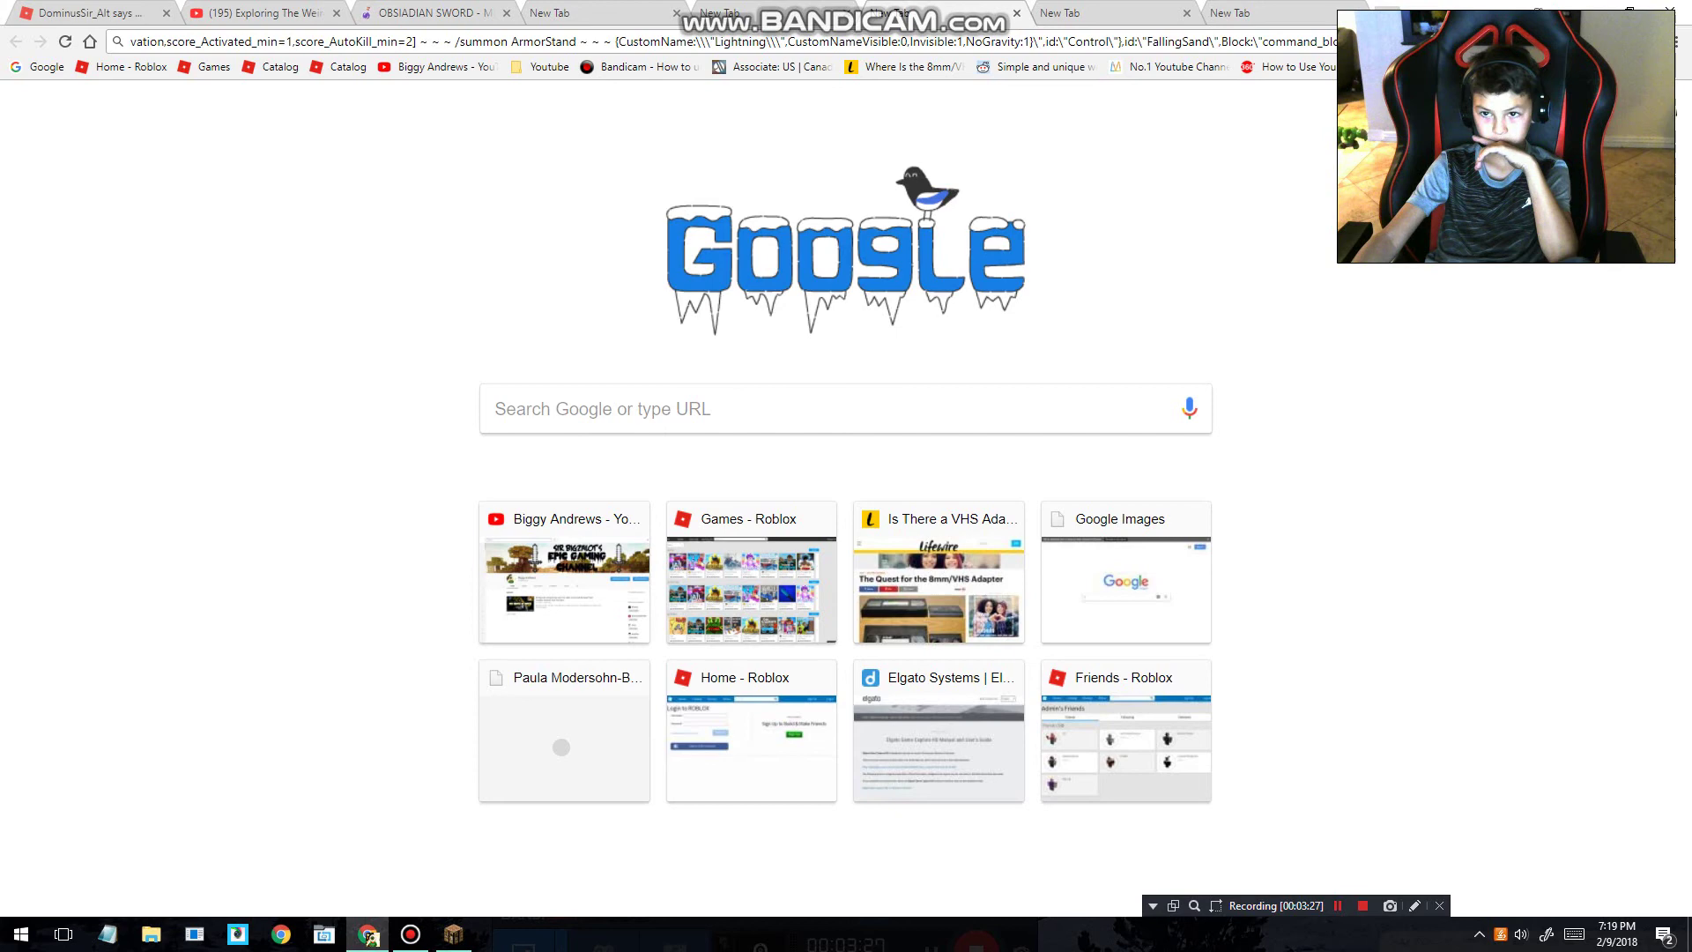
pyautogui.hotkey('ctrl', 'a')
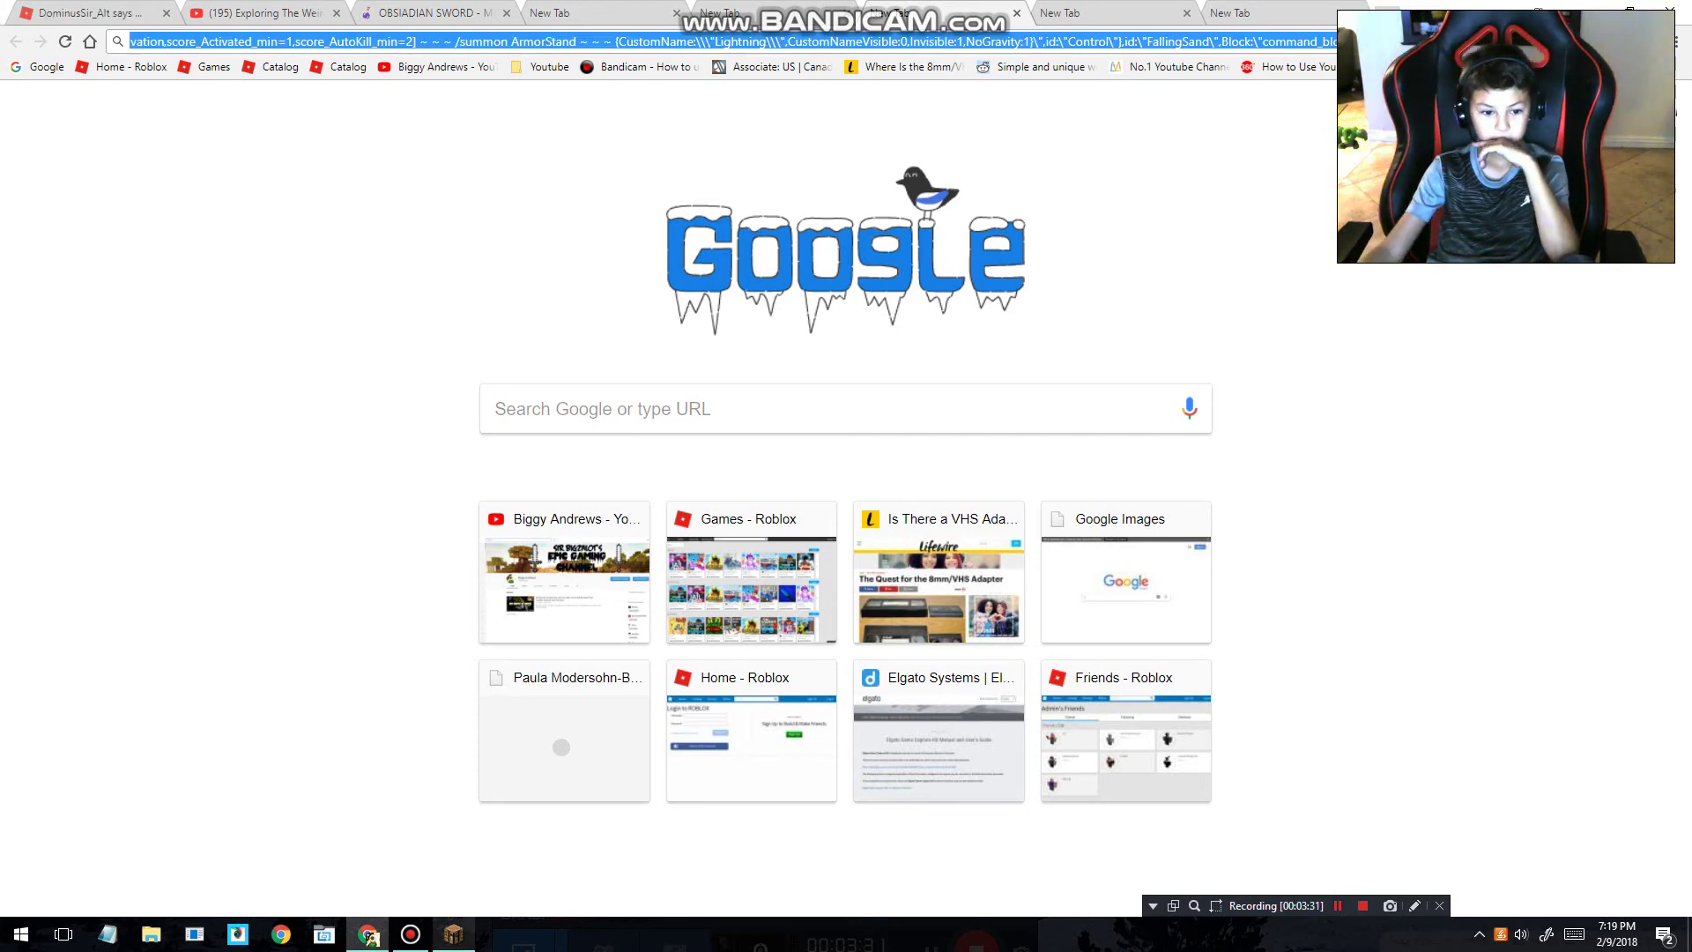
# Place a command block with the pasted Lightning command and power it with redstone.
pyautogui.hotkey('alt', 'Tab')
pyautogui.press('Escape')
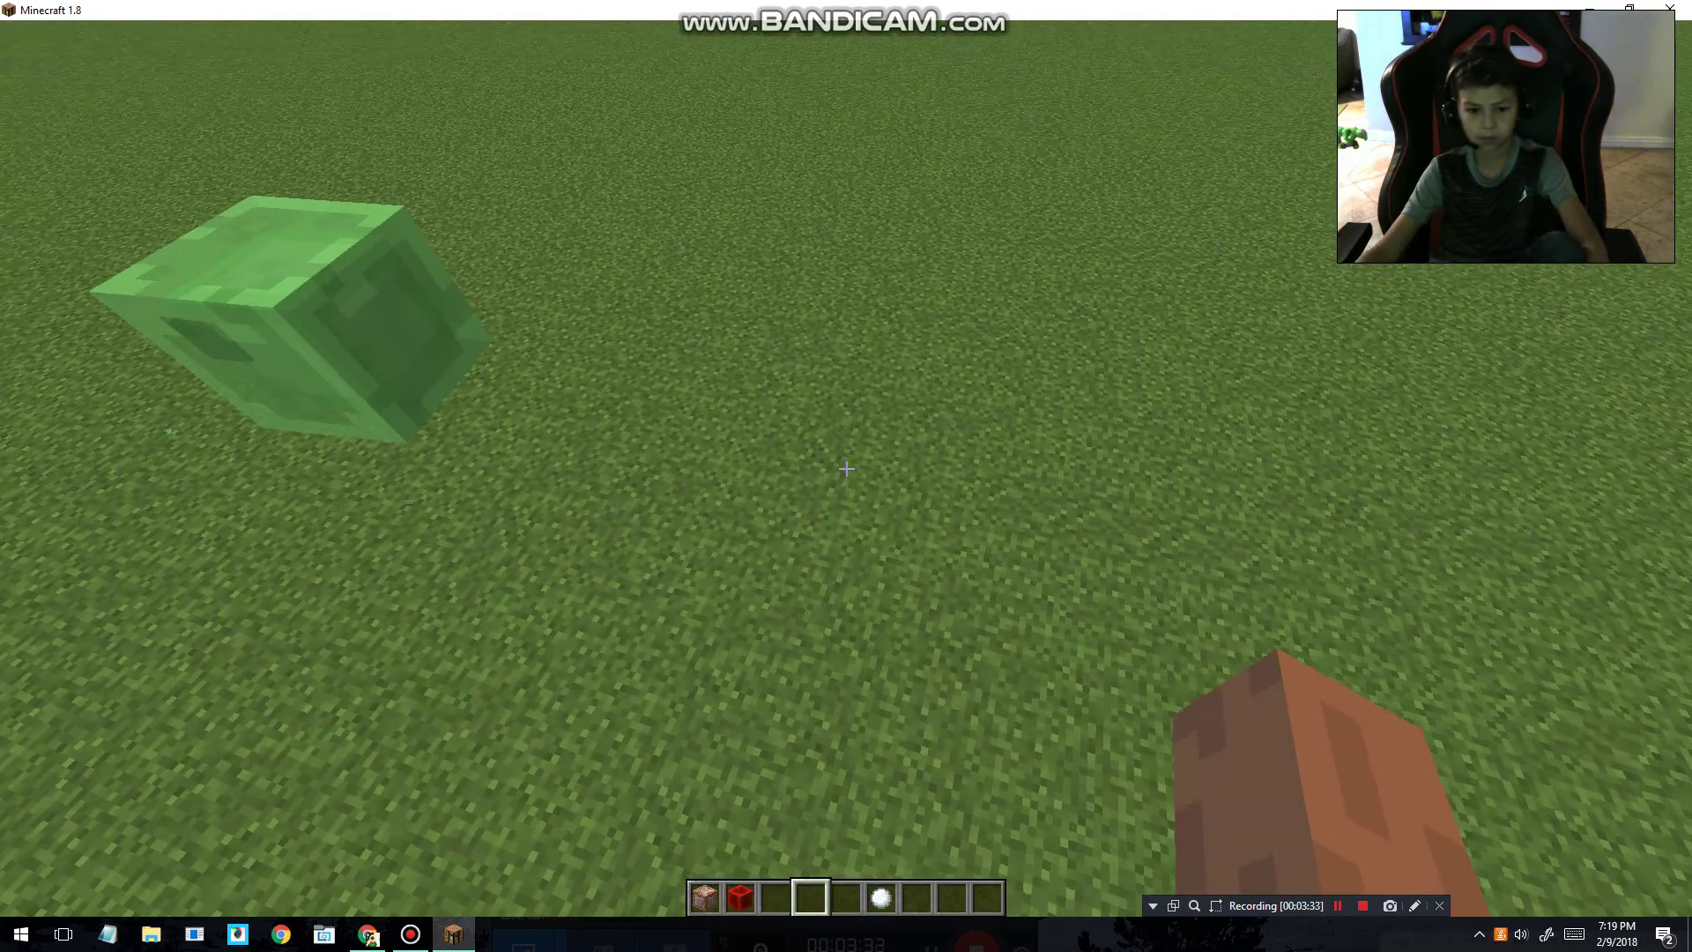
pyautogui.scroll(2, 846, 468)
pyautogui.scroll(1, 846, 468)
pyautogui.rightClick(846, 467)
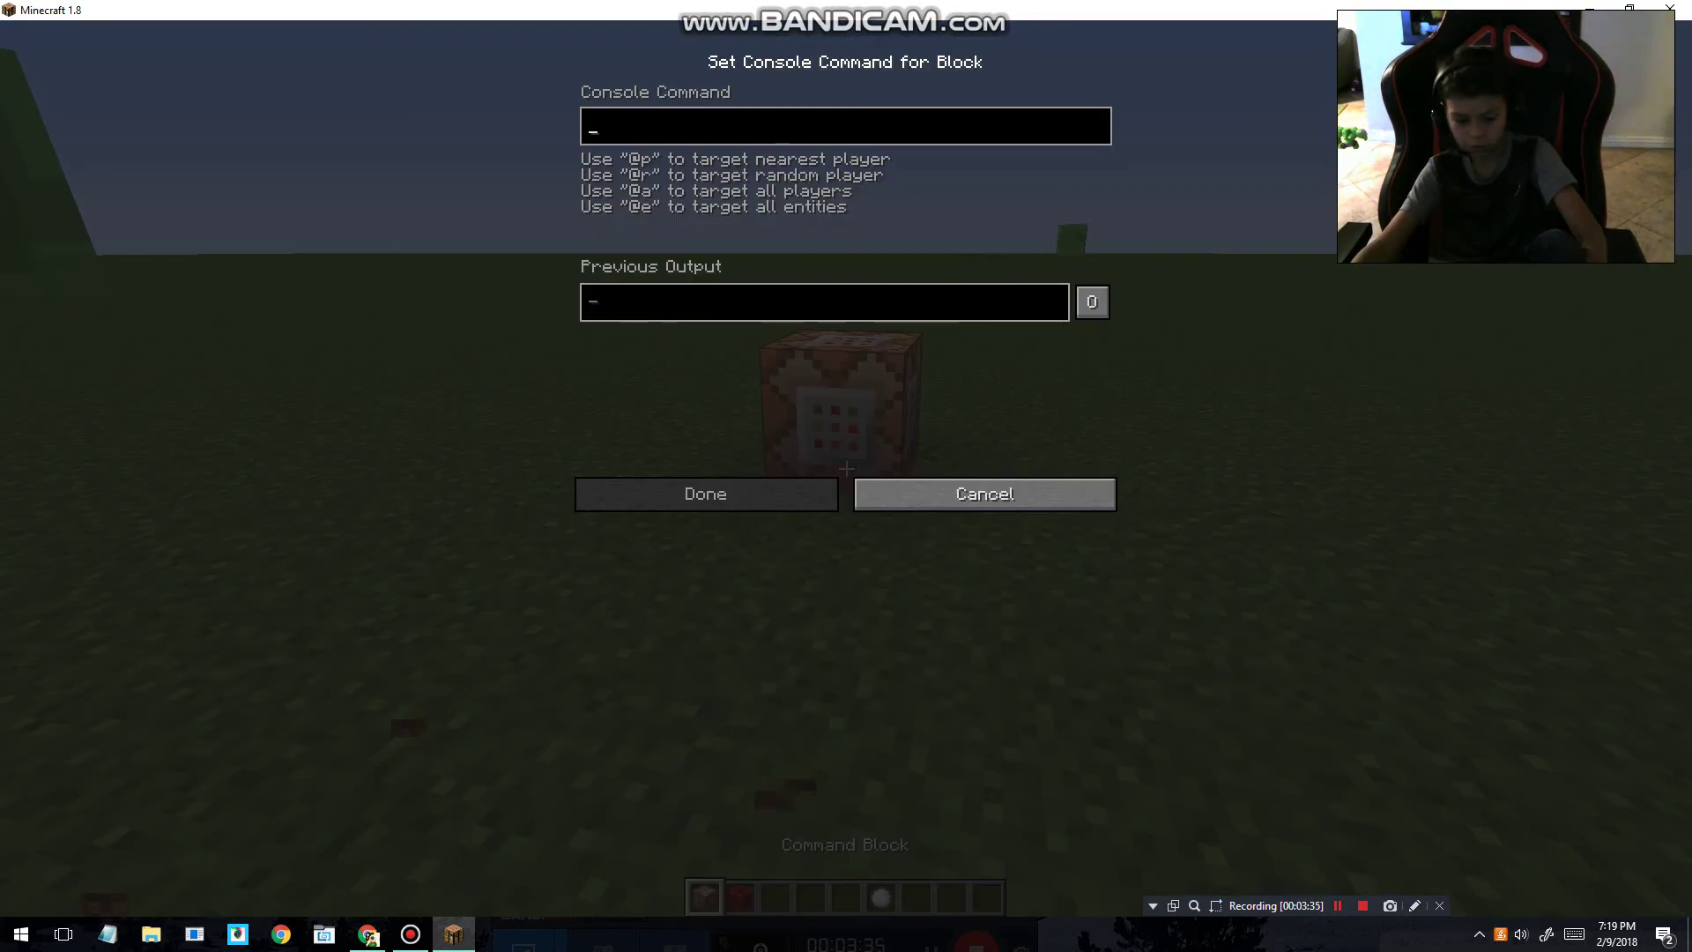
pyautogui.press('Return')
pyautogui.scroll(-1, 846, 468)
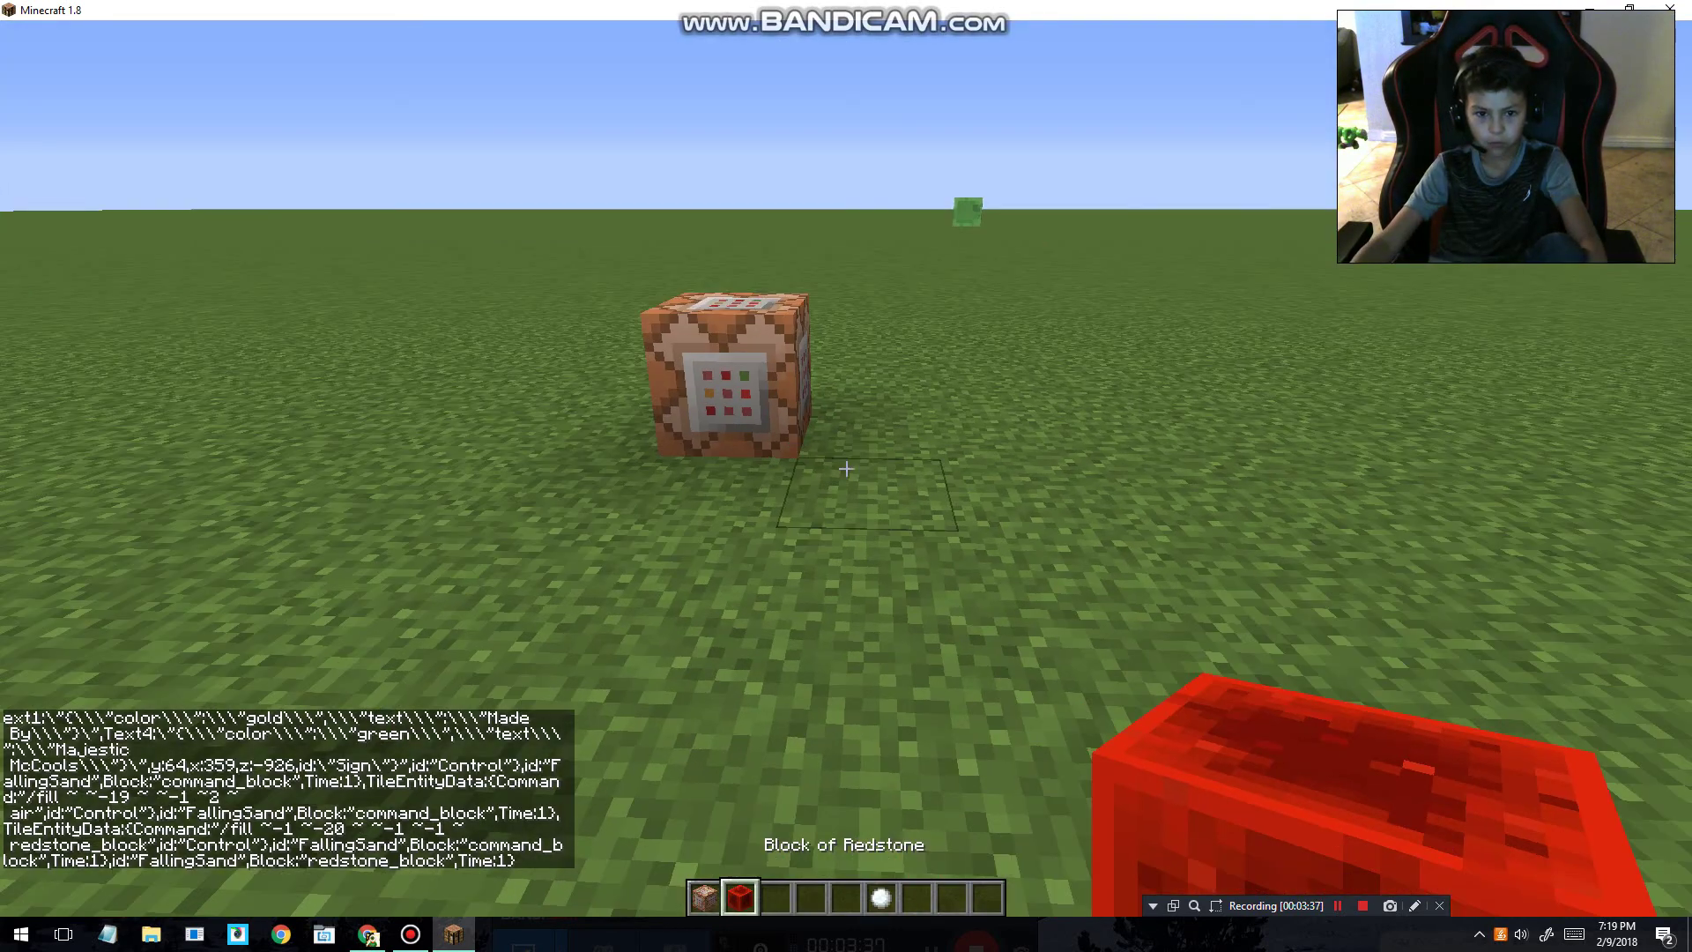
pyautogui.rightClick(846, 468)
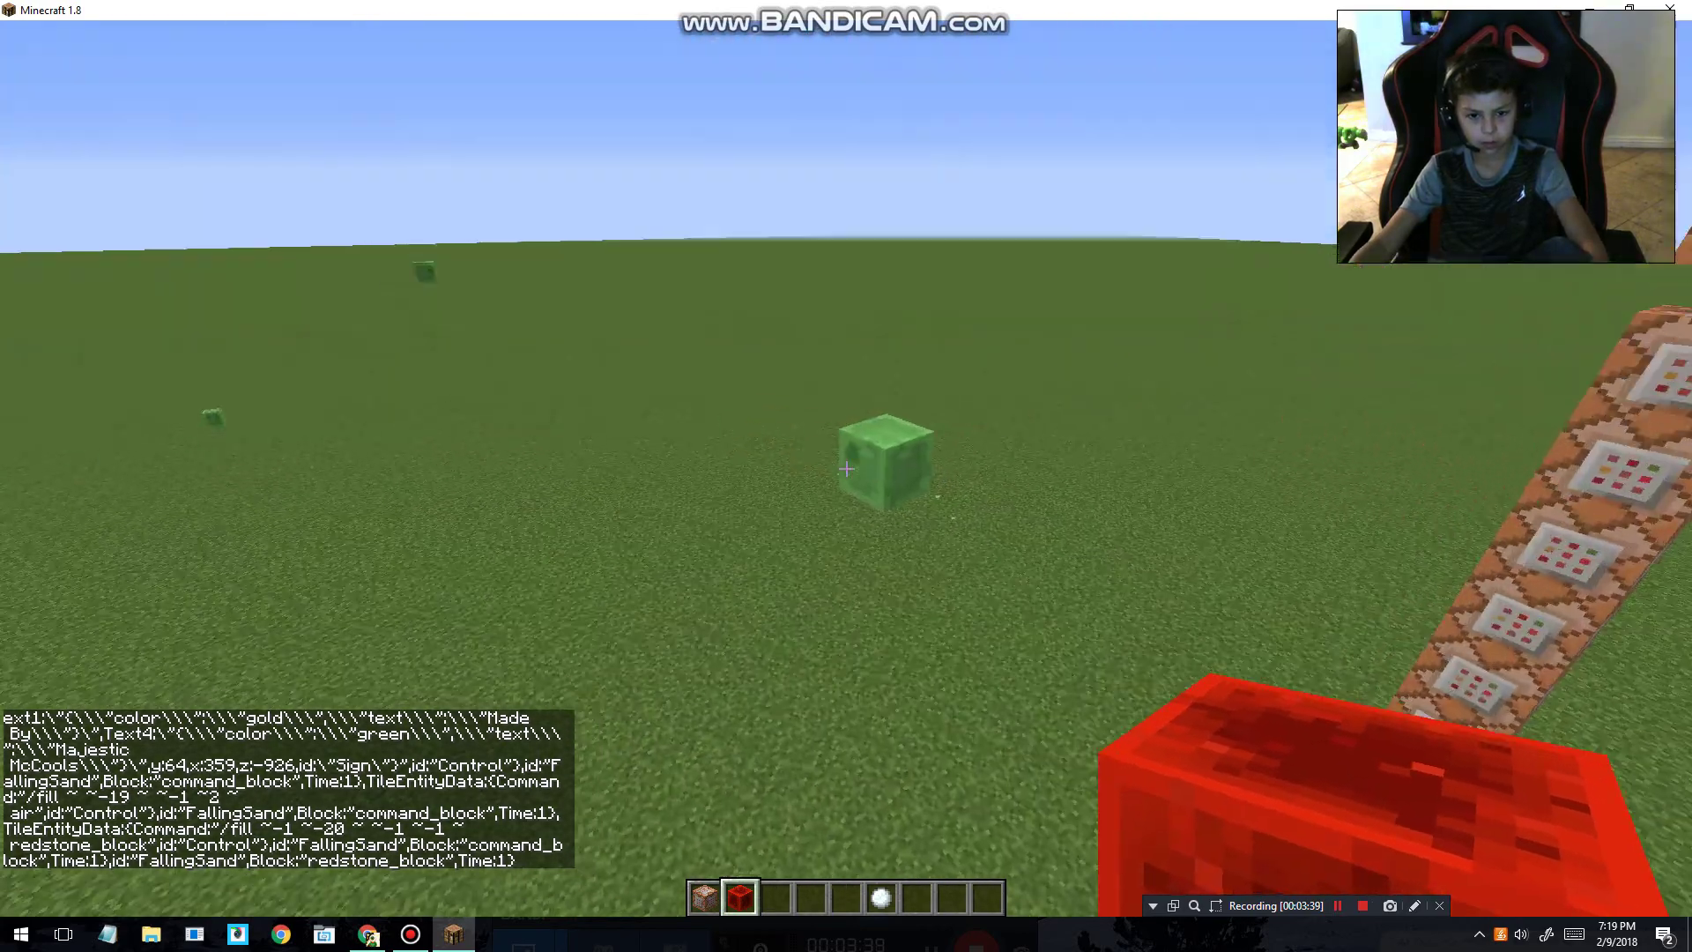
pyautogui.scroll(-2, 847, 468)
pyautogui.click(847, 469)
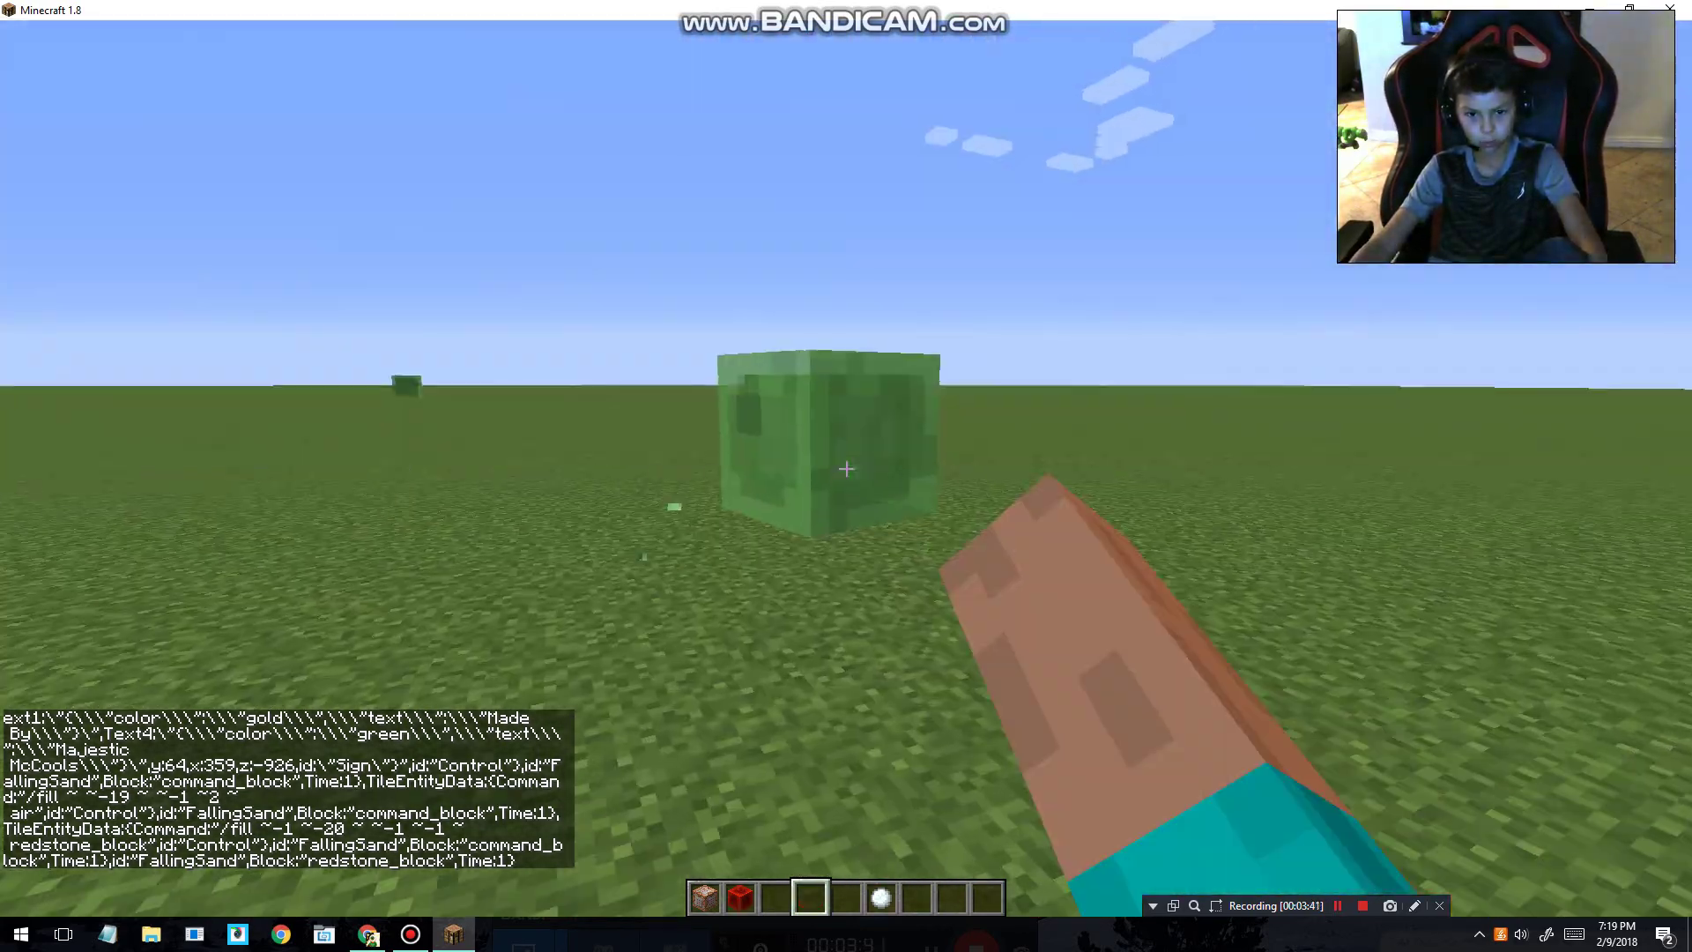
# Walk to the built structure and hold the LightningWand from hotbar slot 9.
pyautogui.click(846, 468)
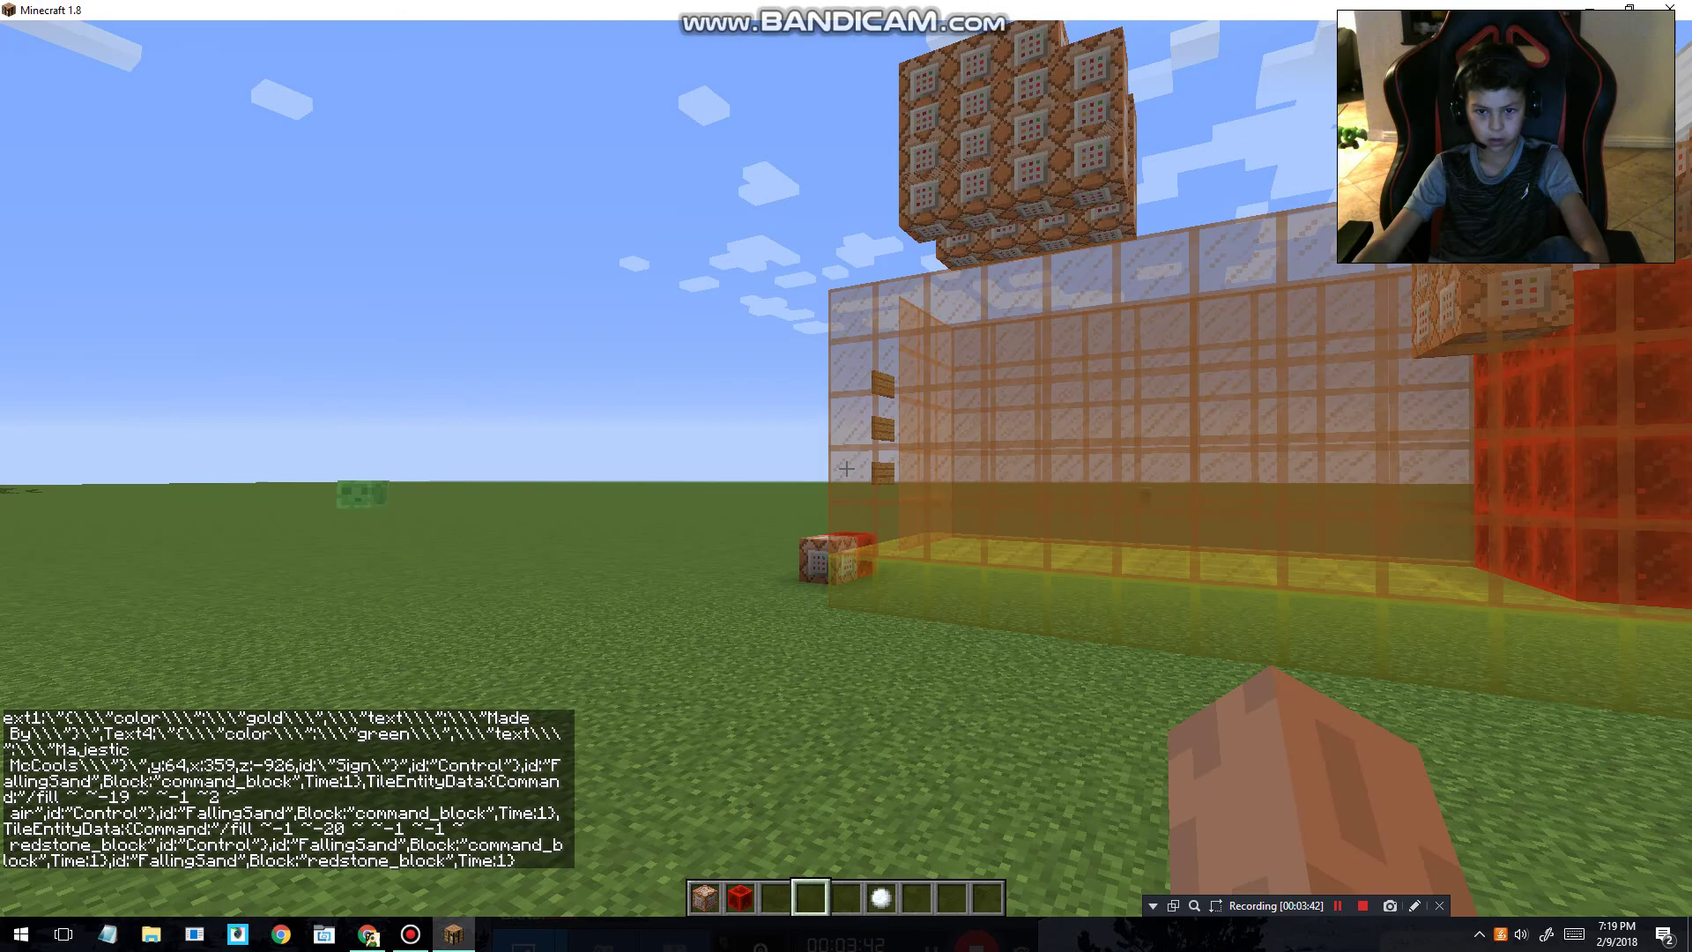
pyautogui.press('w')
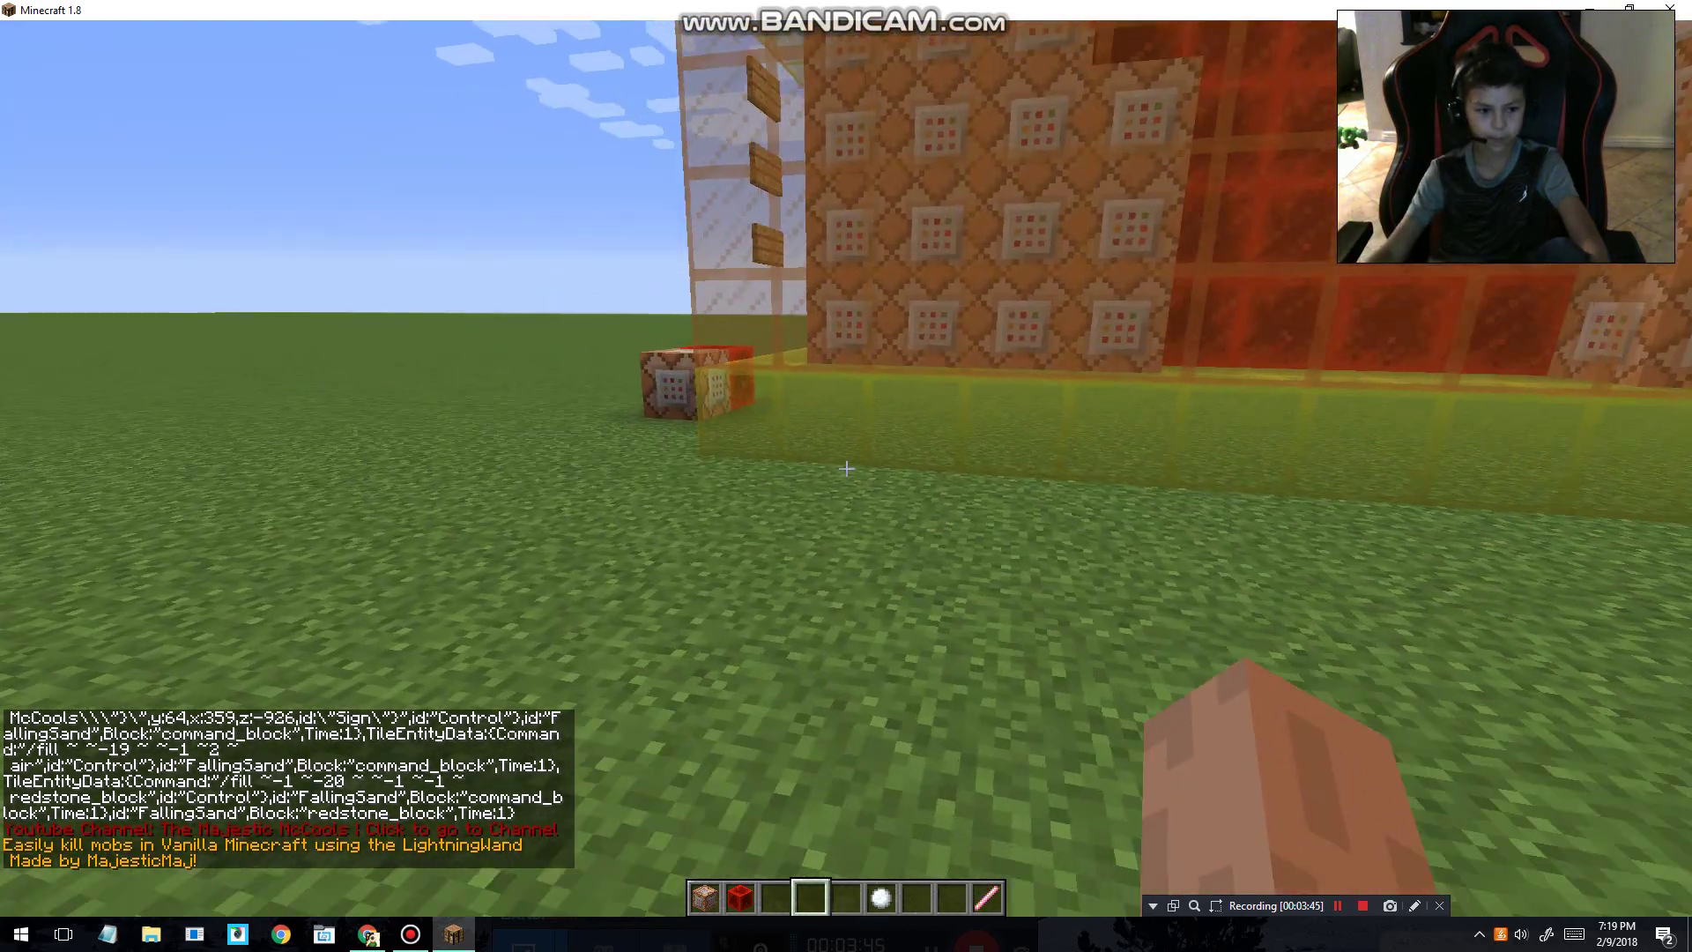
pyautogui.press('w')
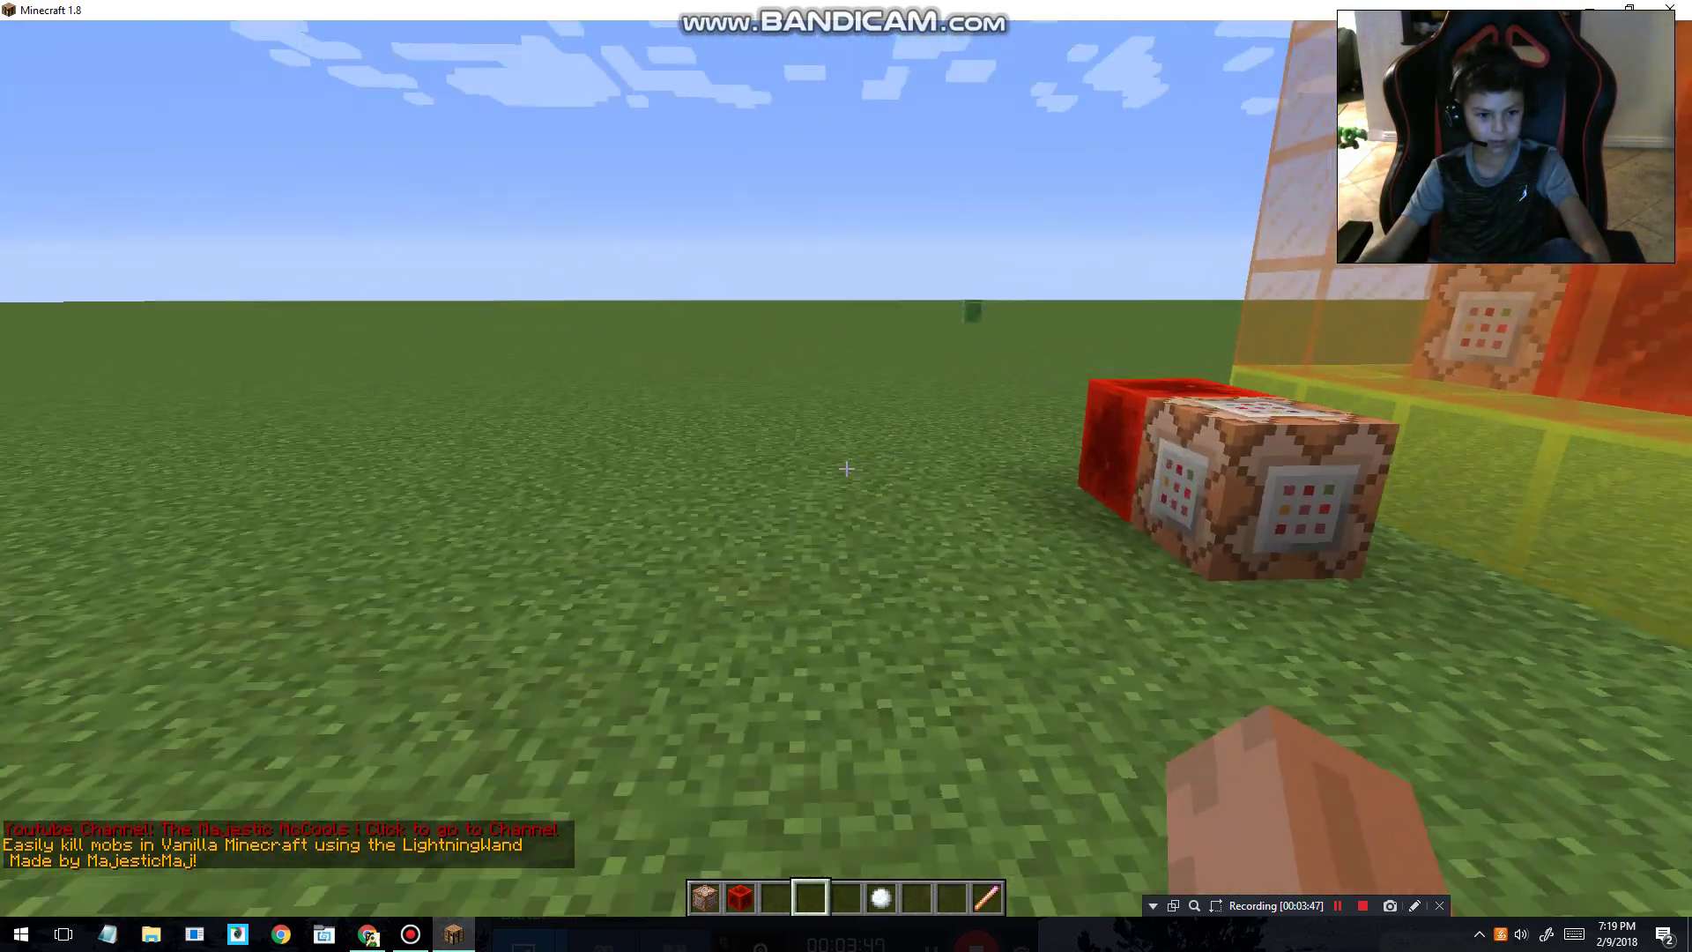
pyautogui.press('w')
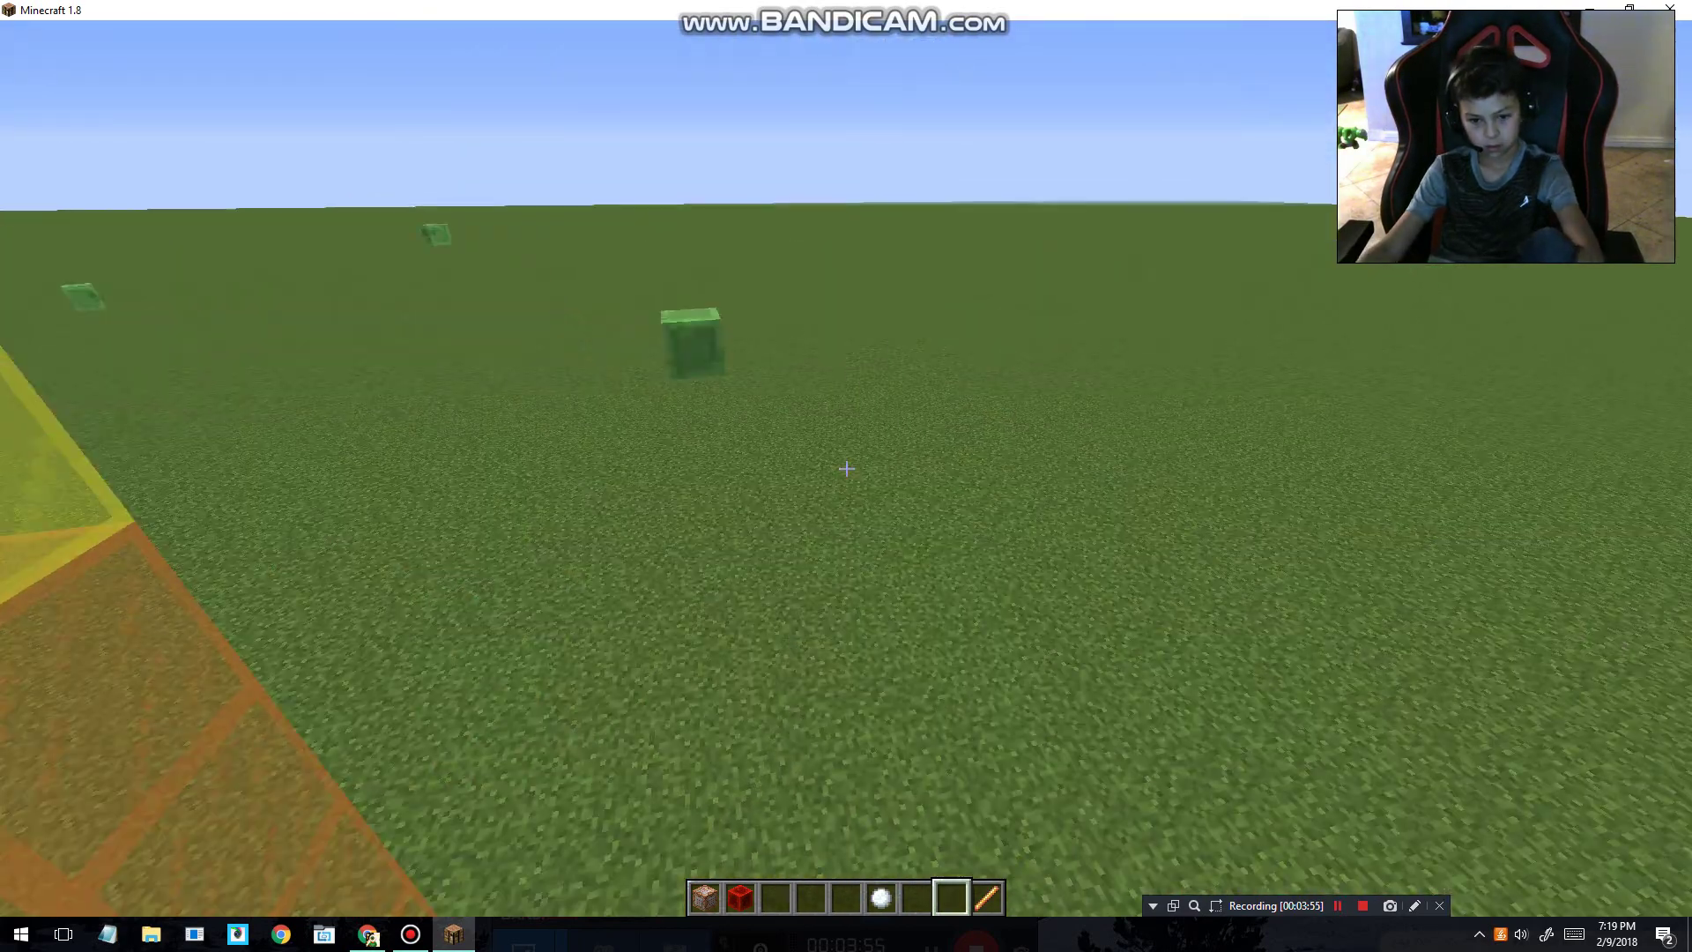
pyautogui.press('9')
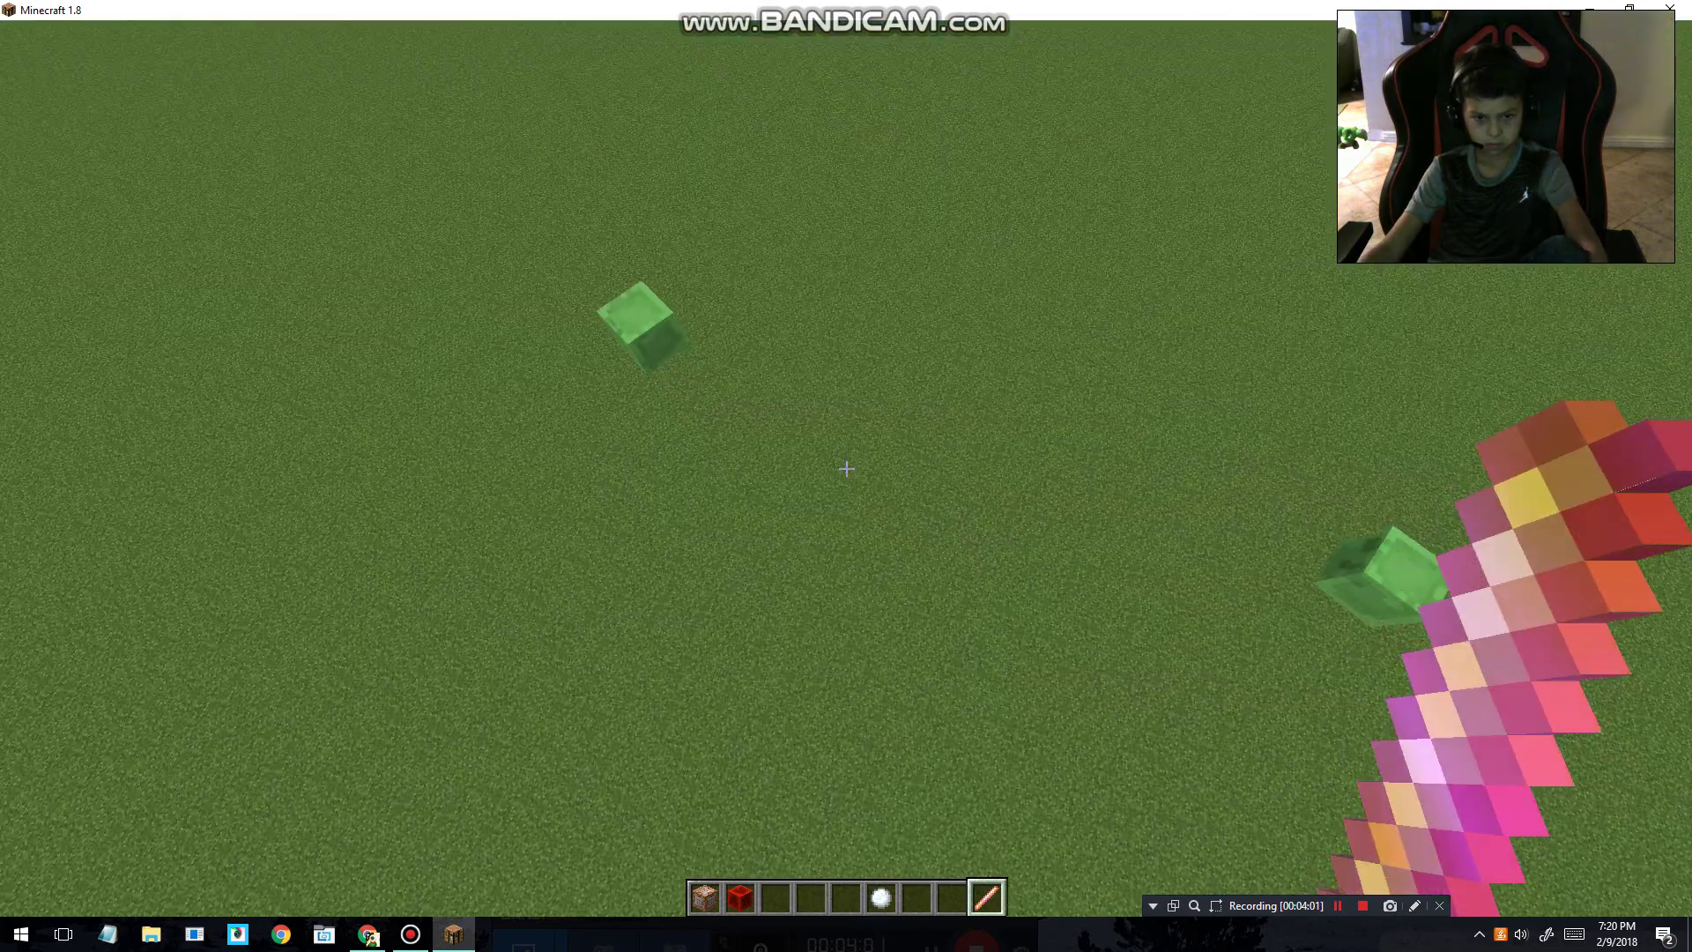
pyautogui.press('e')
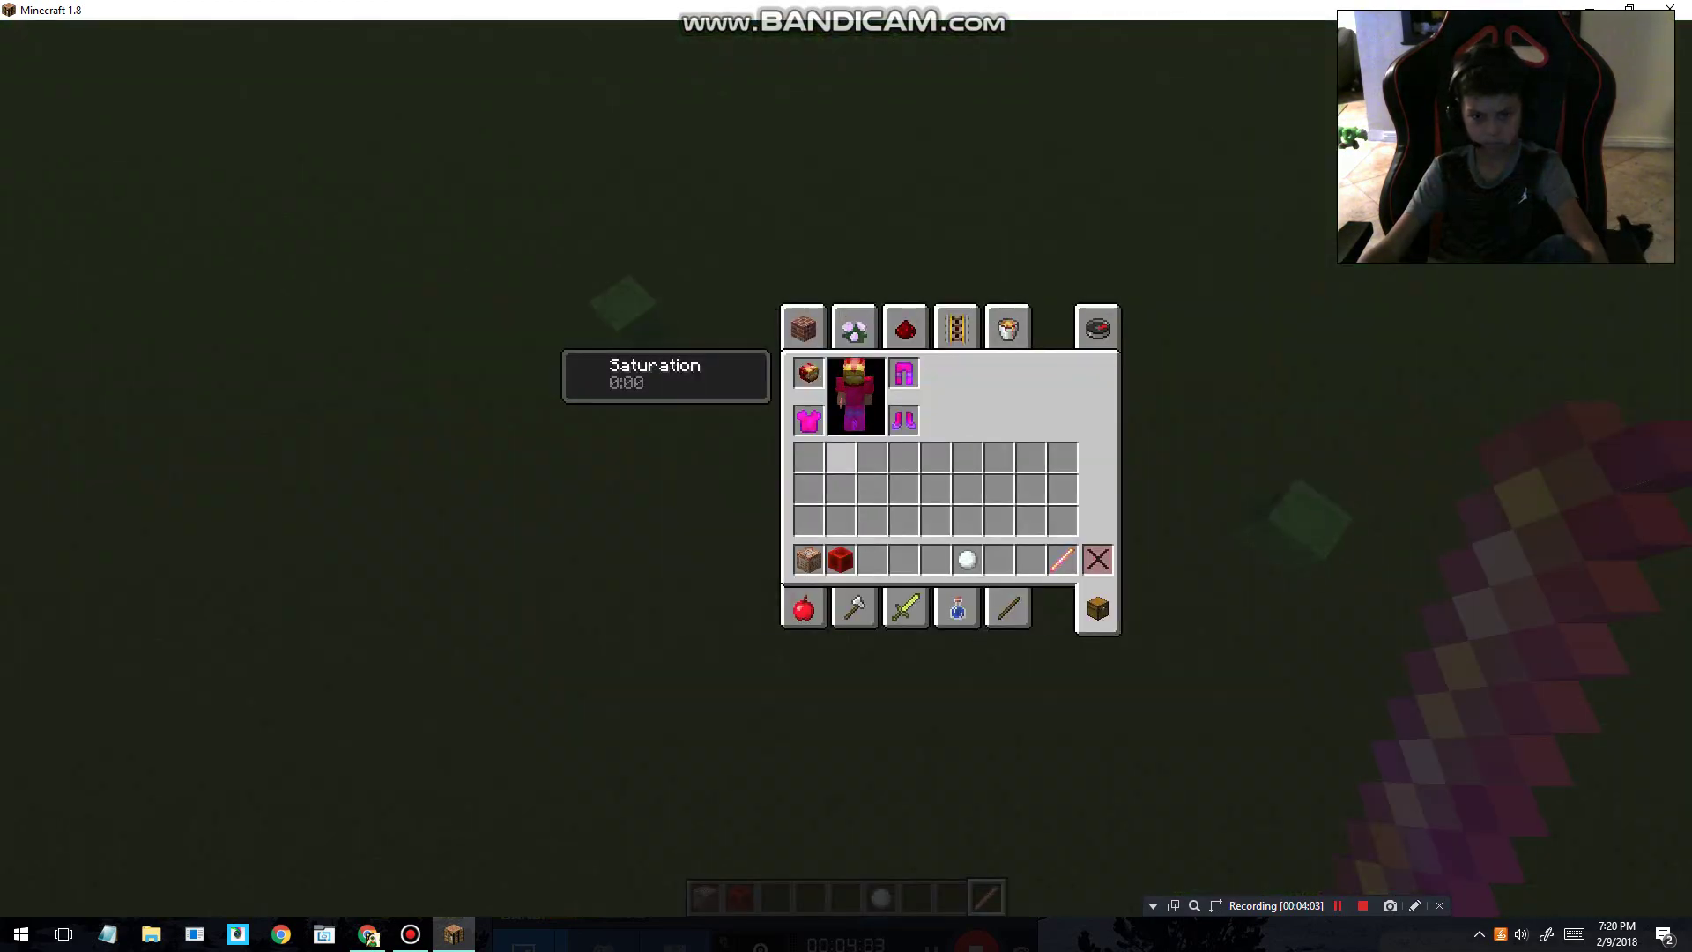
pyautogui.press('e')
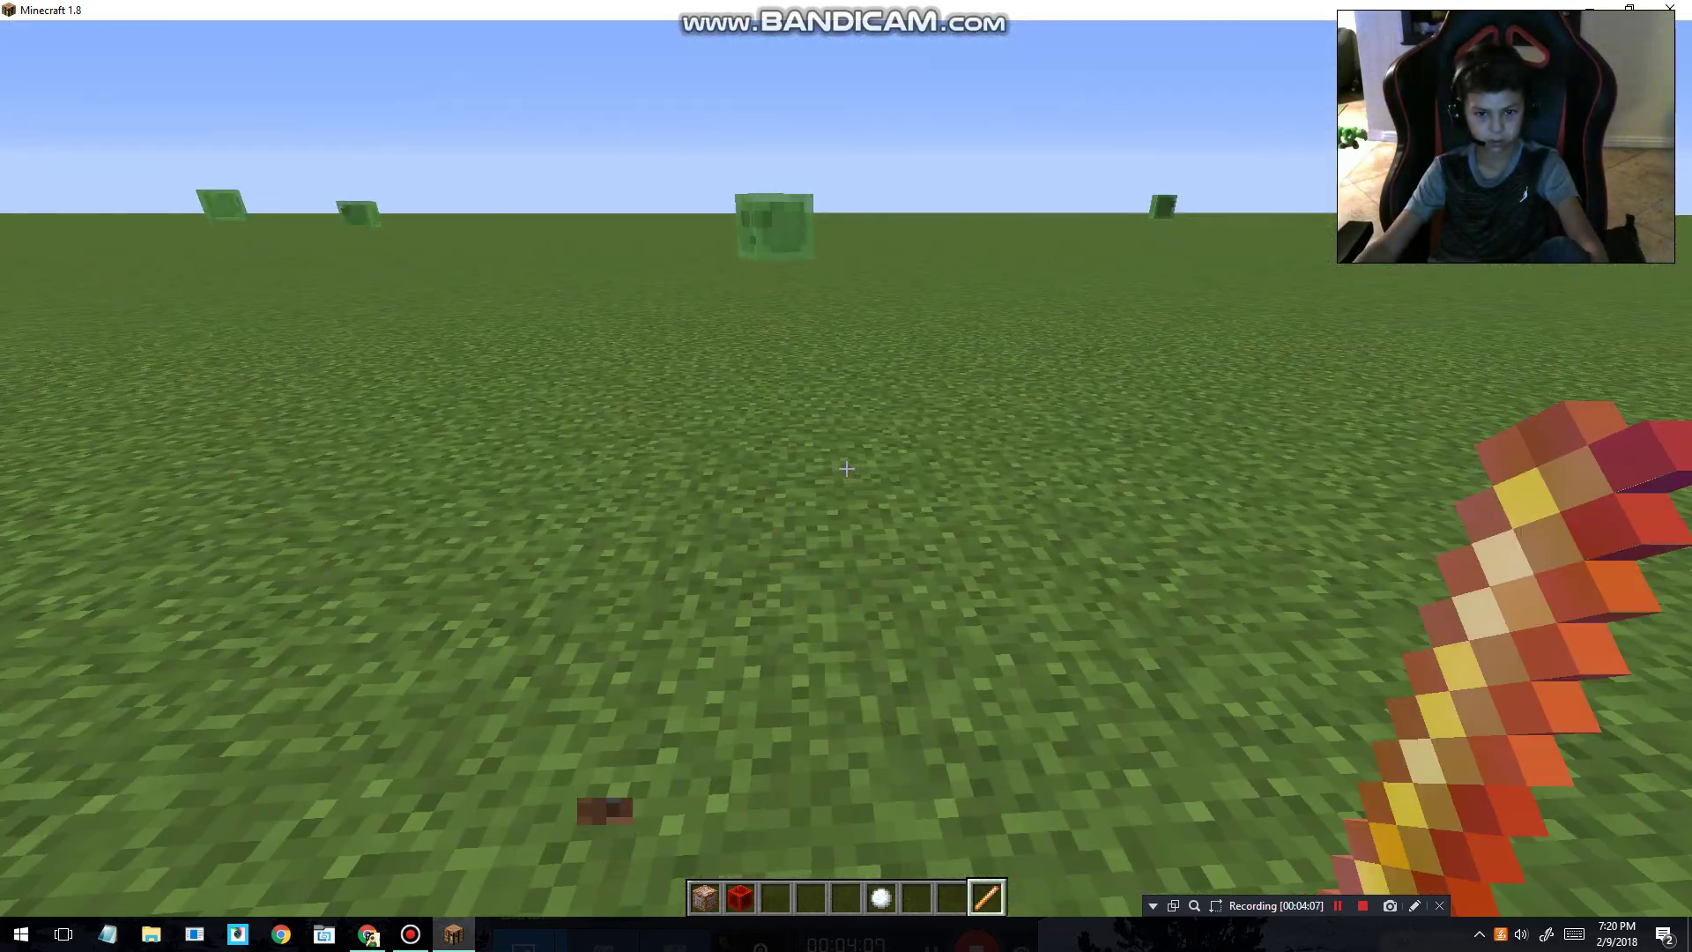
# Strike the slimes with the LightningWand, setting them and the grass ablaze.
pyautogui.click(847, 469)
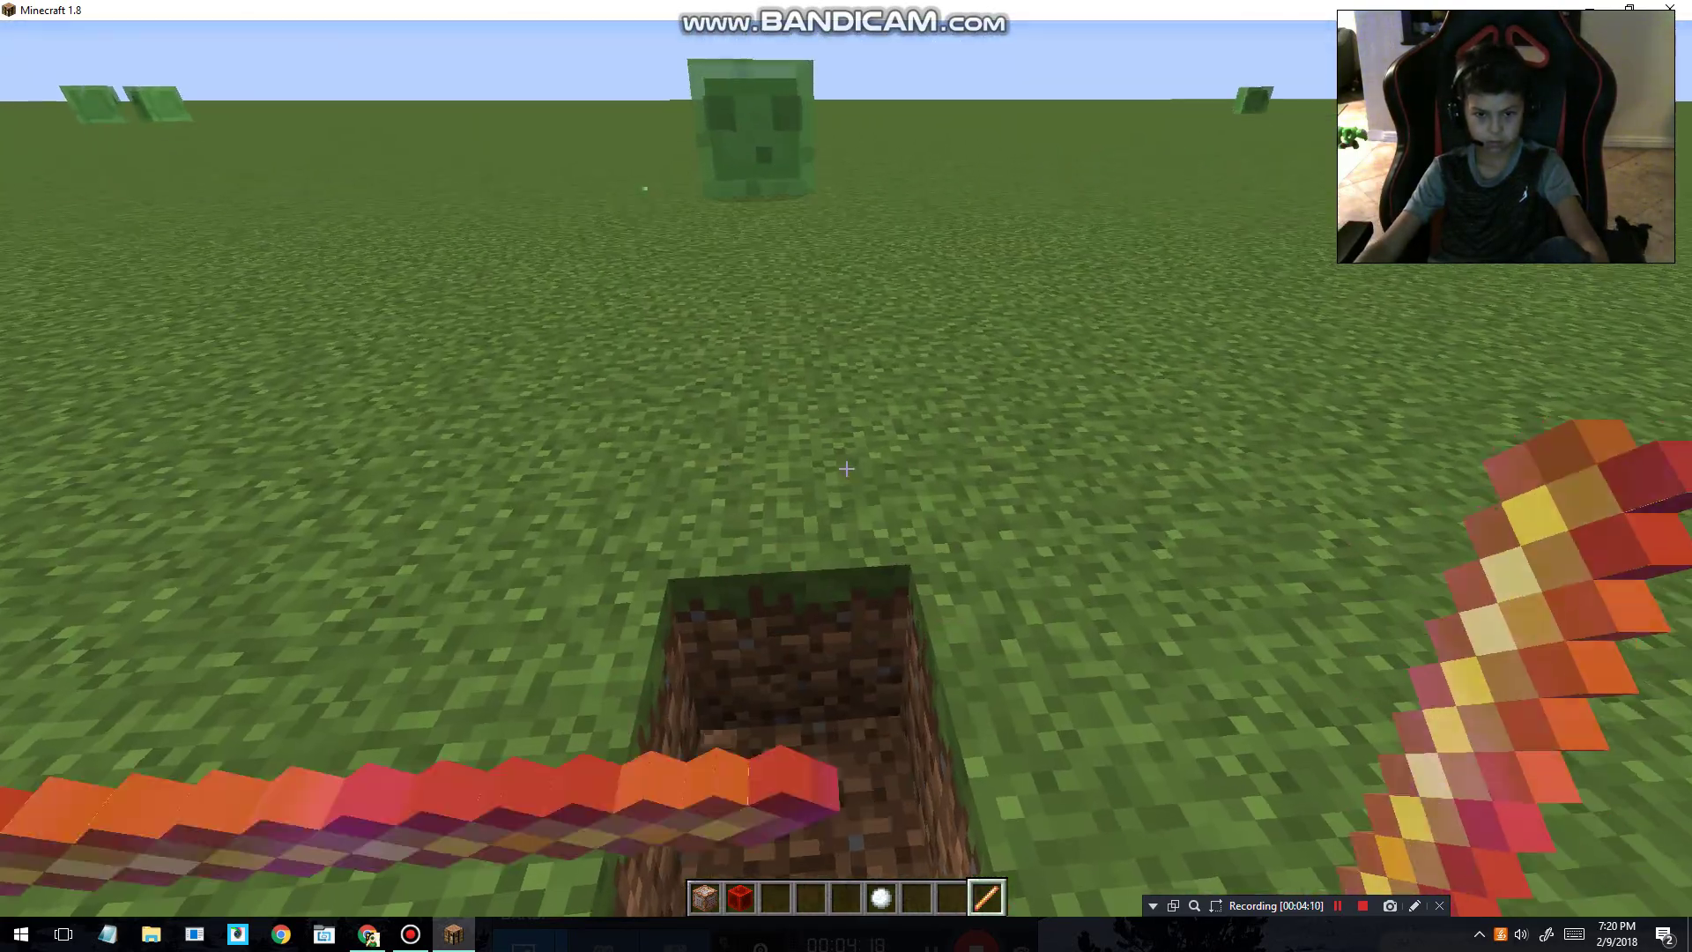
pyautogui.click(846, 468)
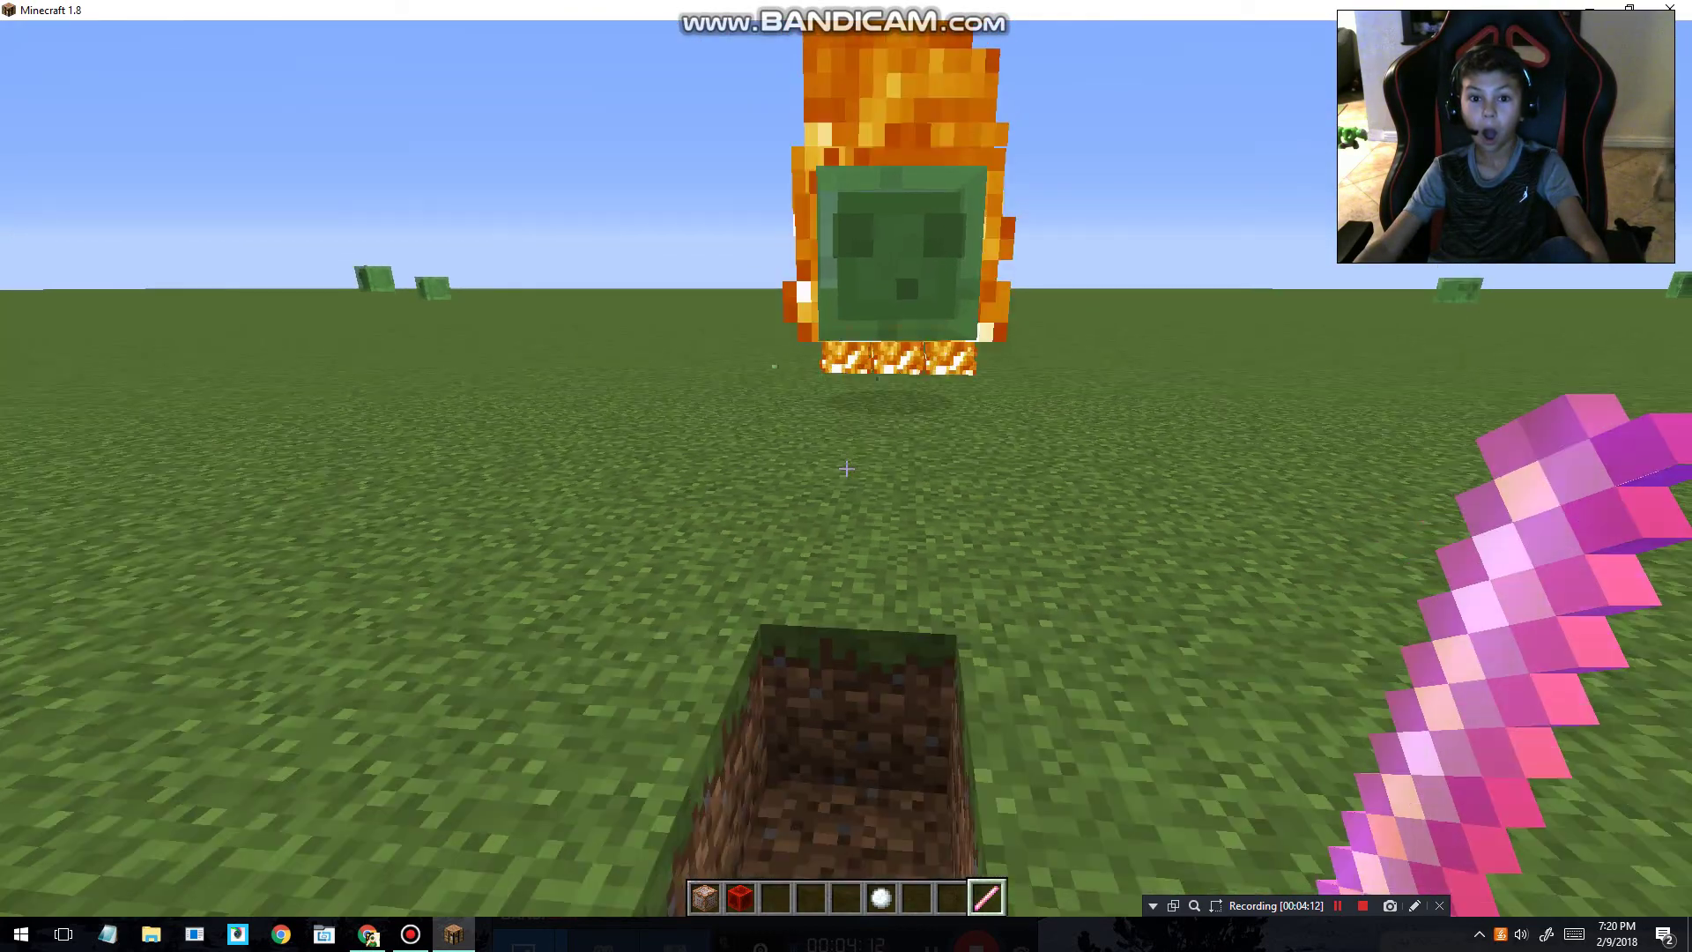
pyautogui.click(847, 468)
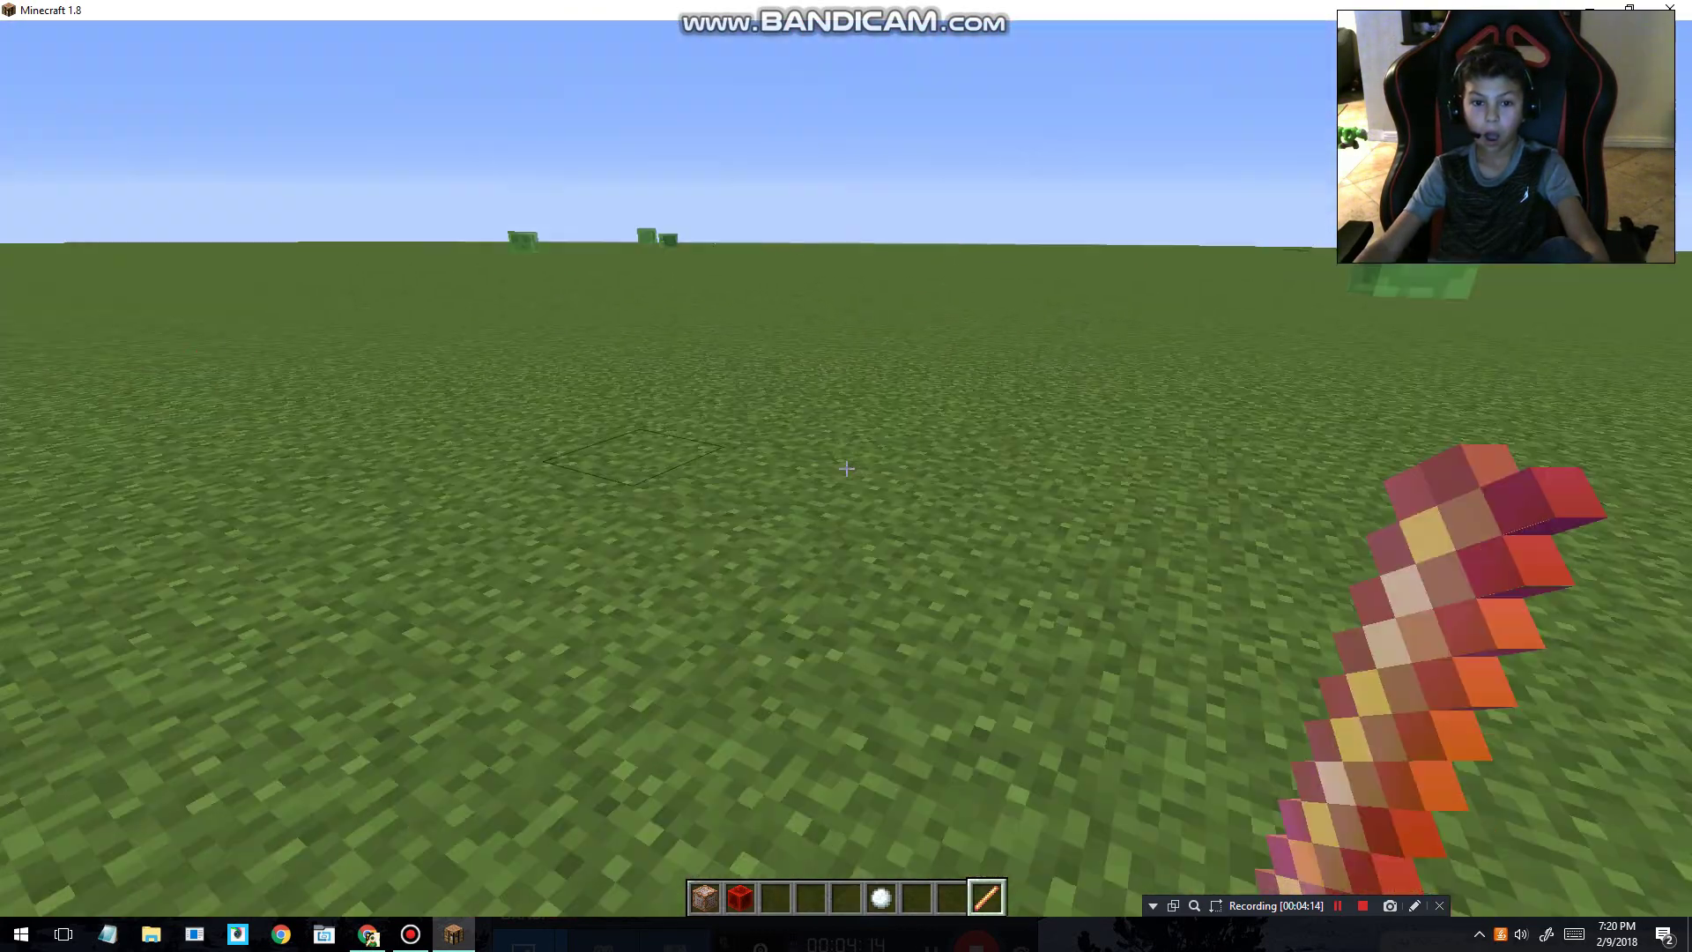
pyautogui.click(846, 468)
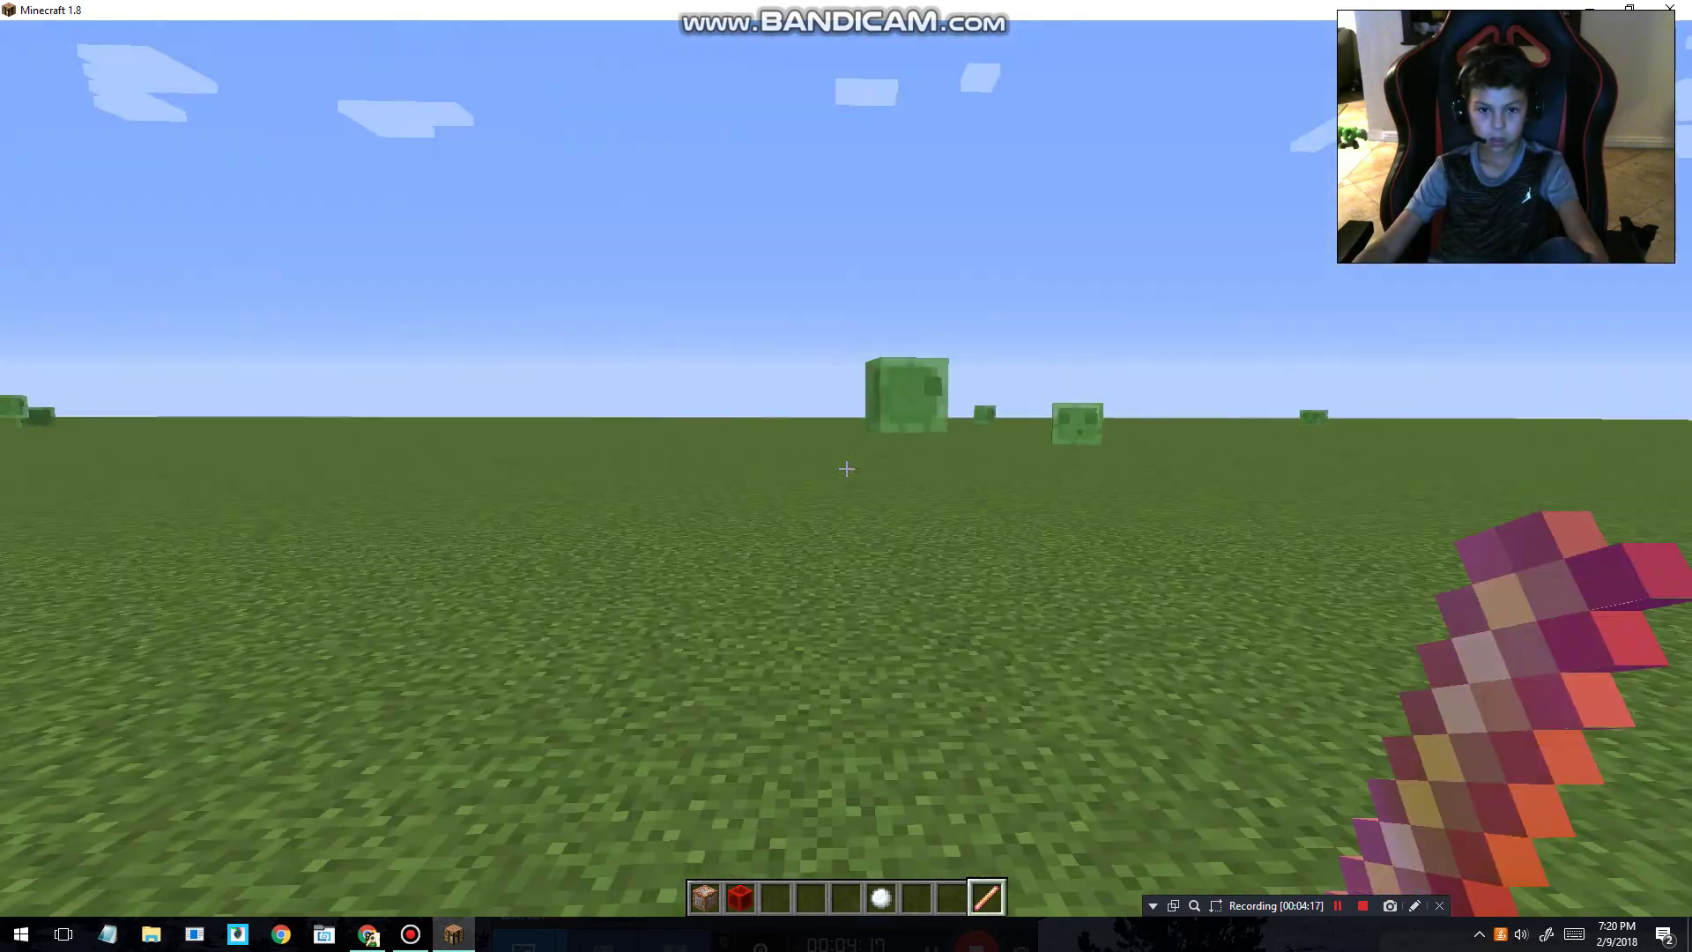
pyautogui.click(847, 468)
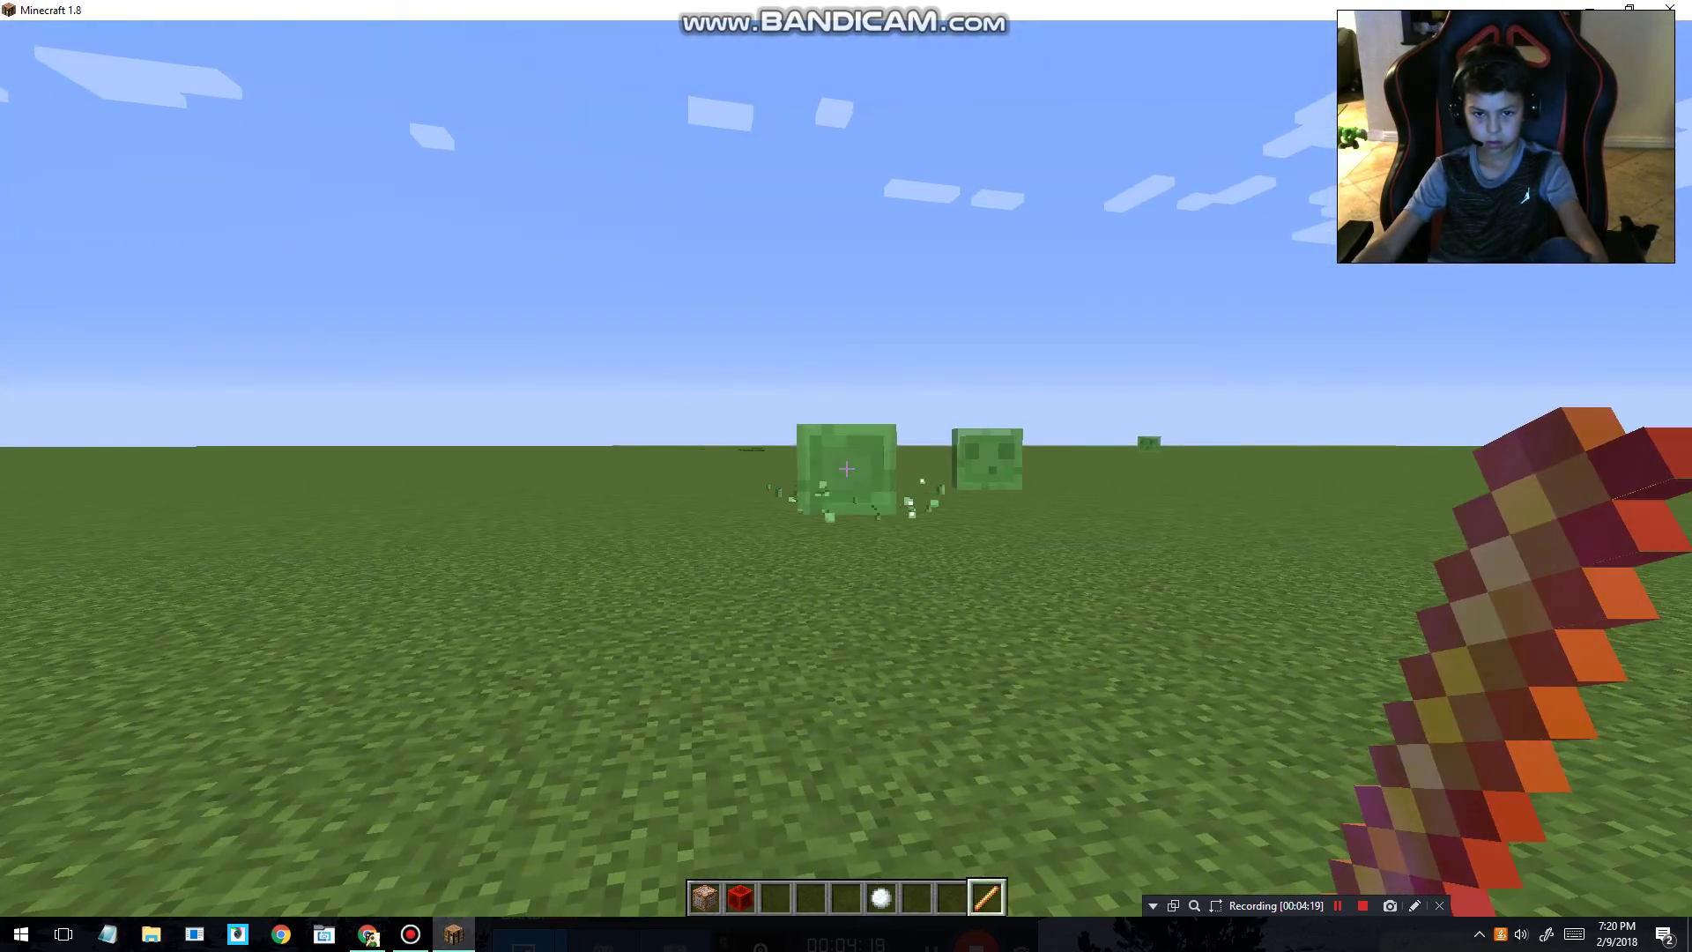
pyautogui.click(846, 468)
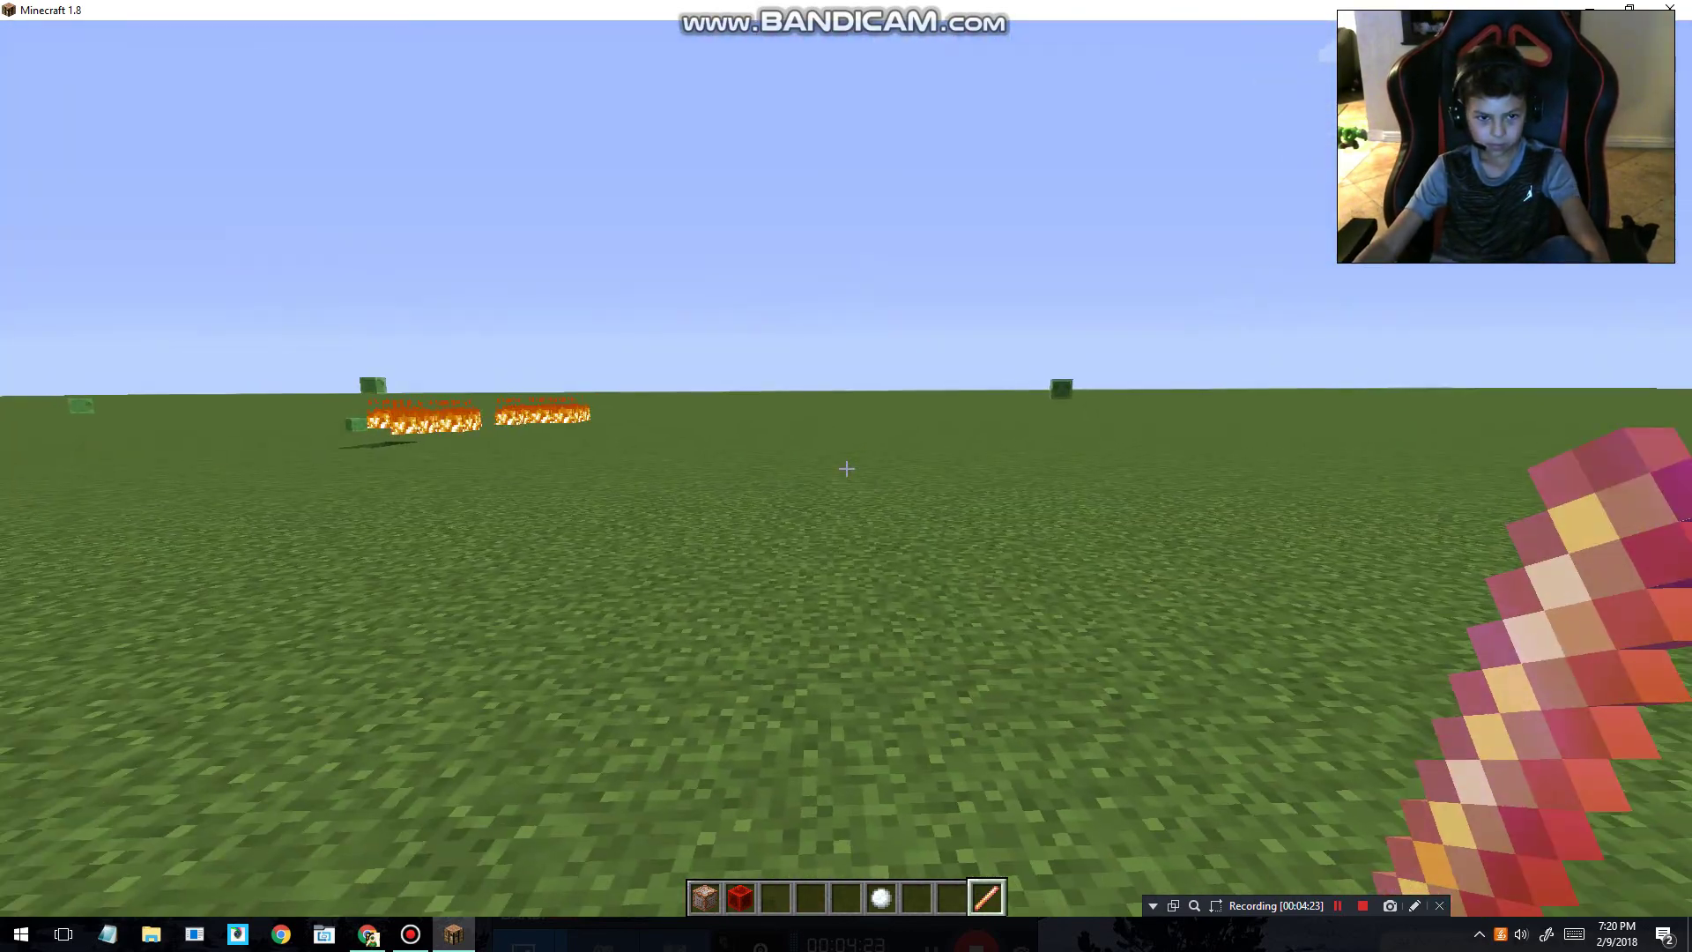
# Select the whole Grant_To_Nether command in Chrome's address bar.
pyautogui.press('e')
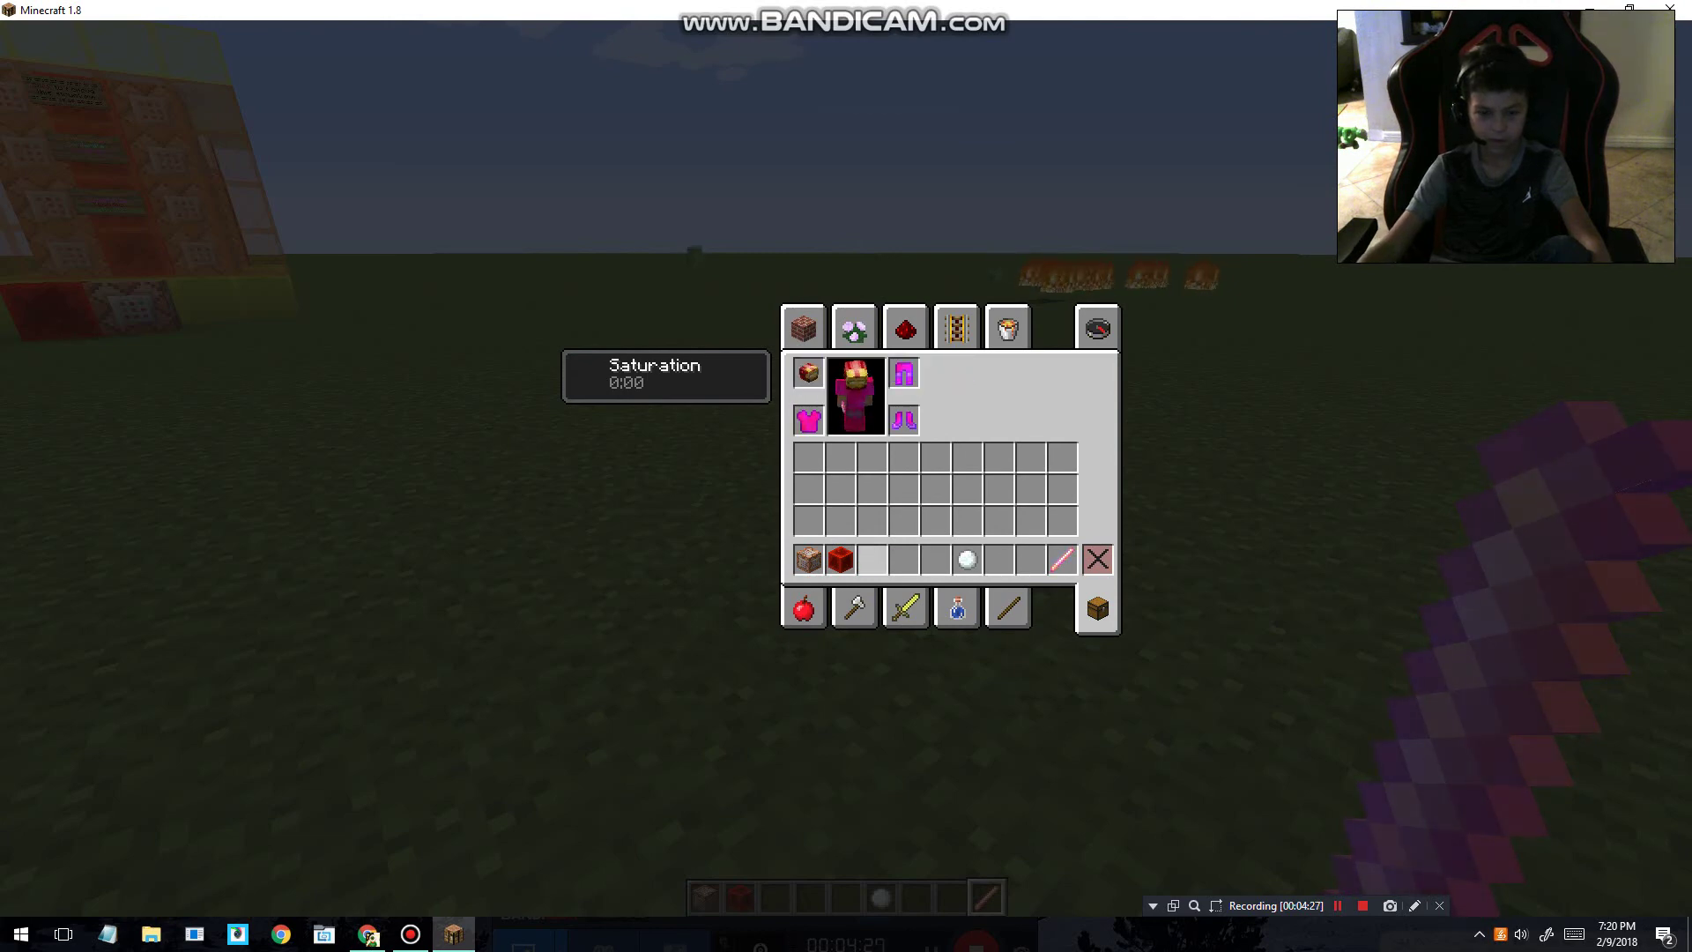
pyautogui.press('Escape')
pyautogui.press('Escape')
pyautogui.hotkey('alt', 'Tab')
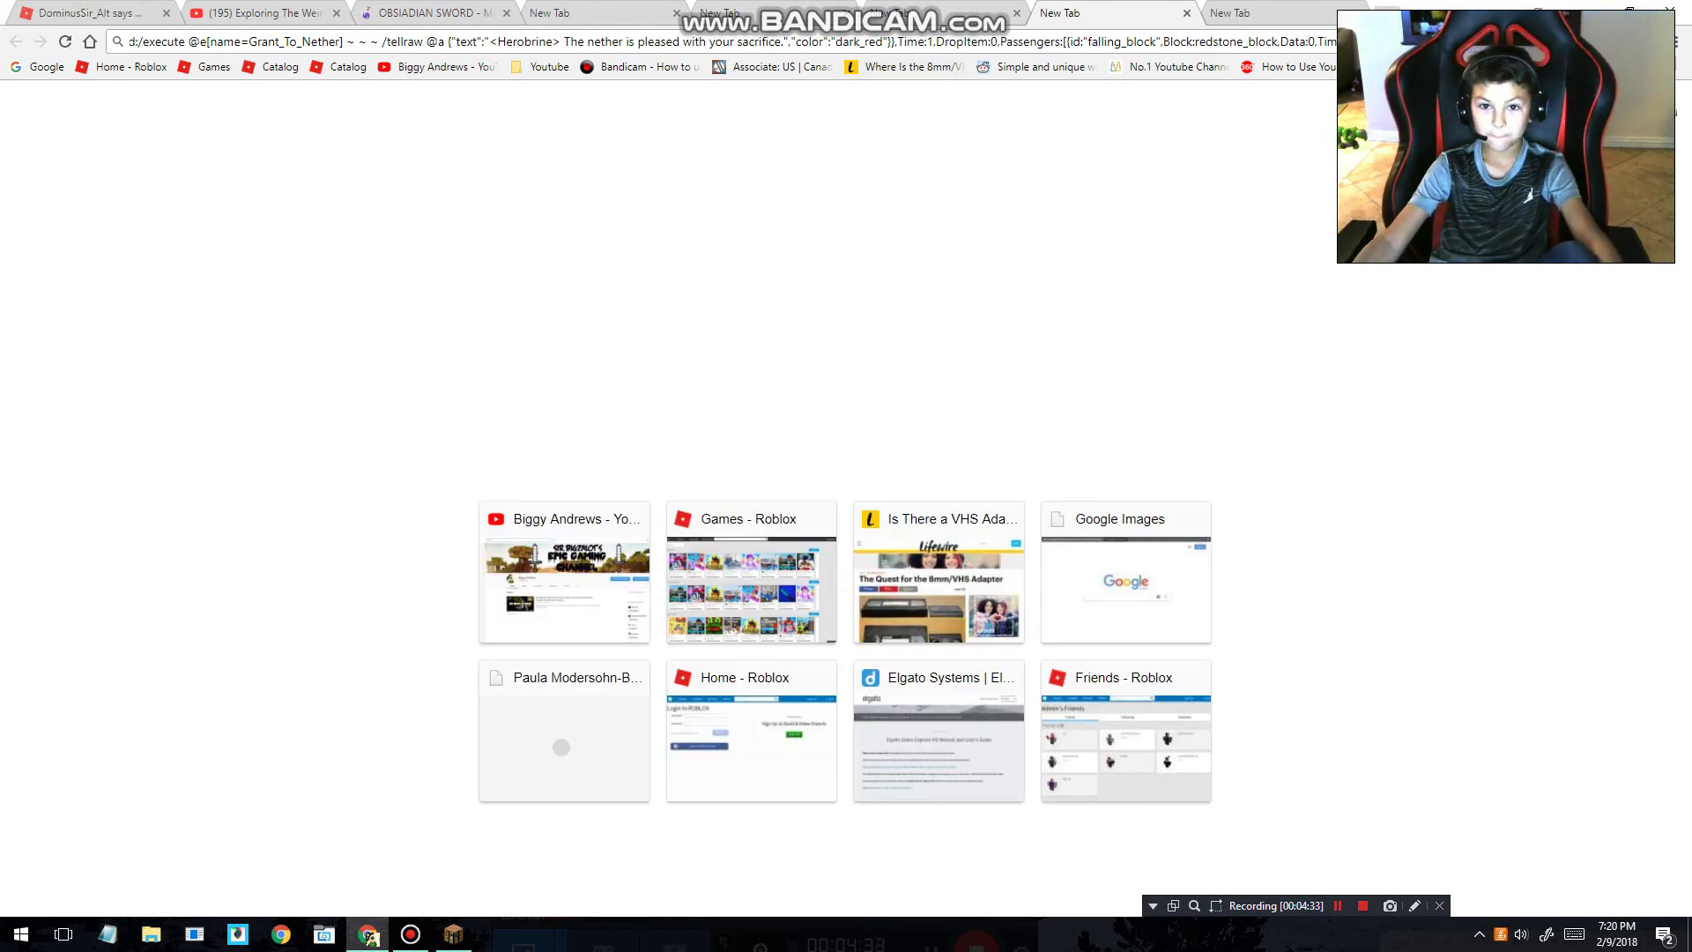
pyautogui.hotkey('ctrl', 'a')
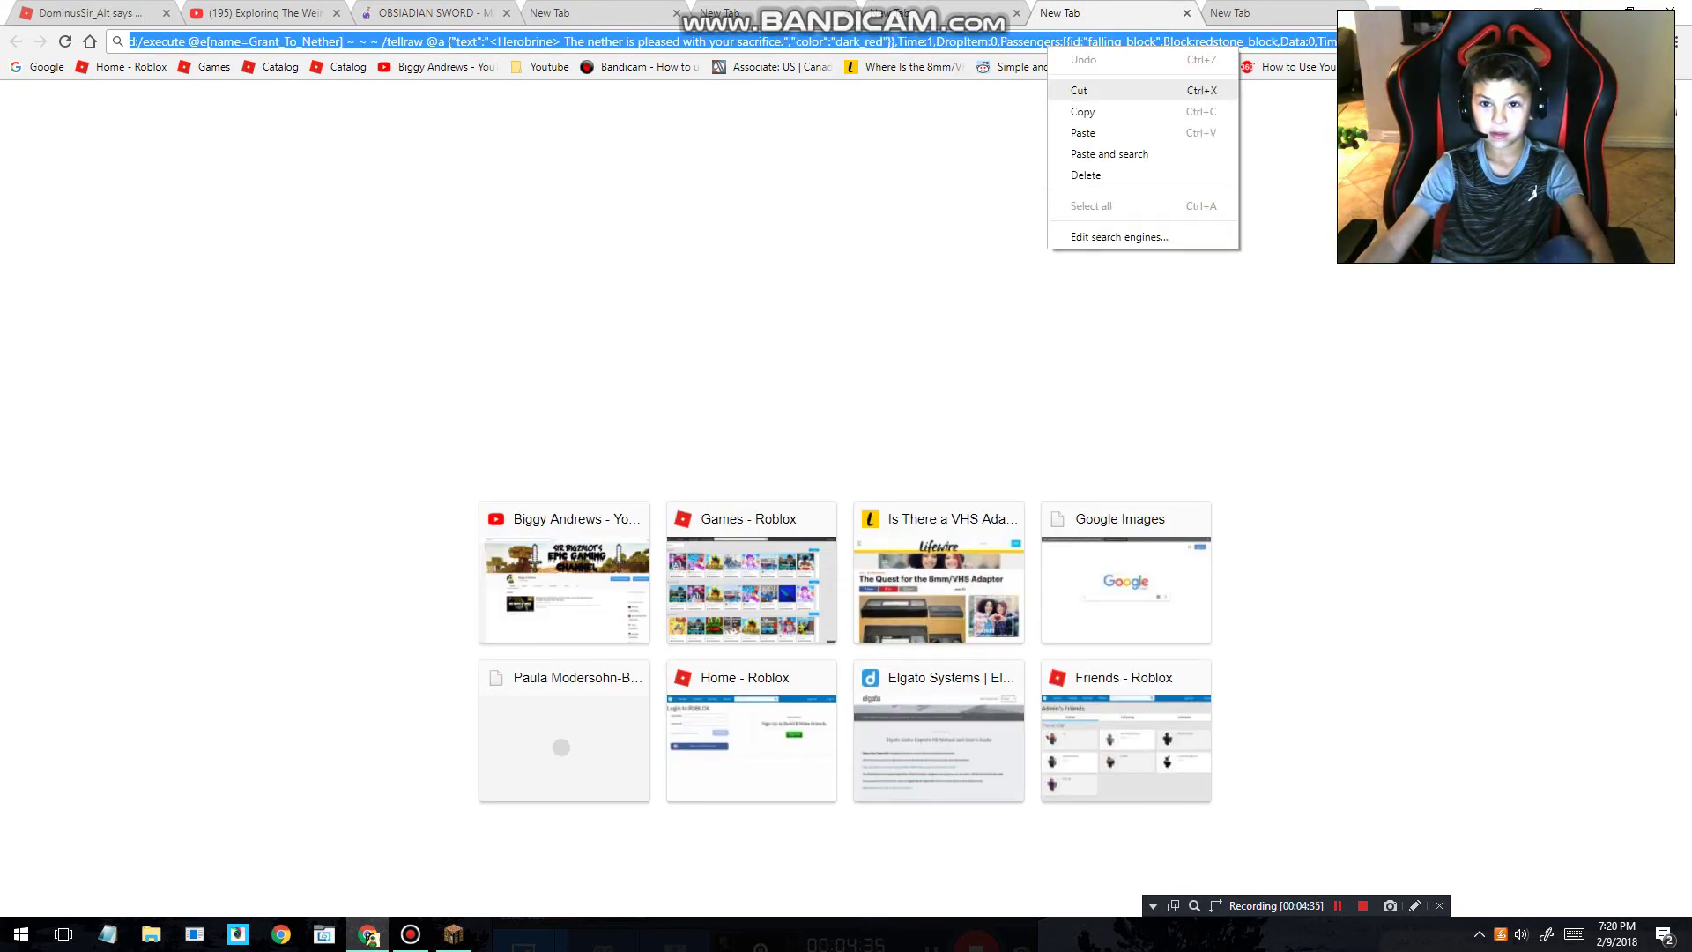
# Place a command block holding the Grant_To_Nether command and power it with redstone.
pyautogui.hotkey('alt', 'Tab')
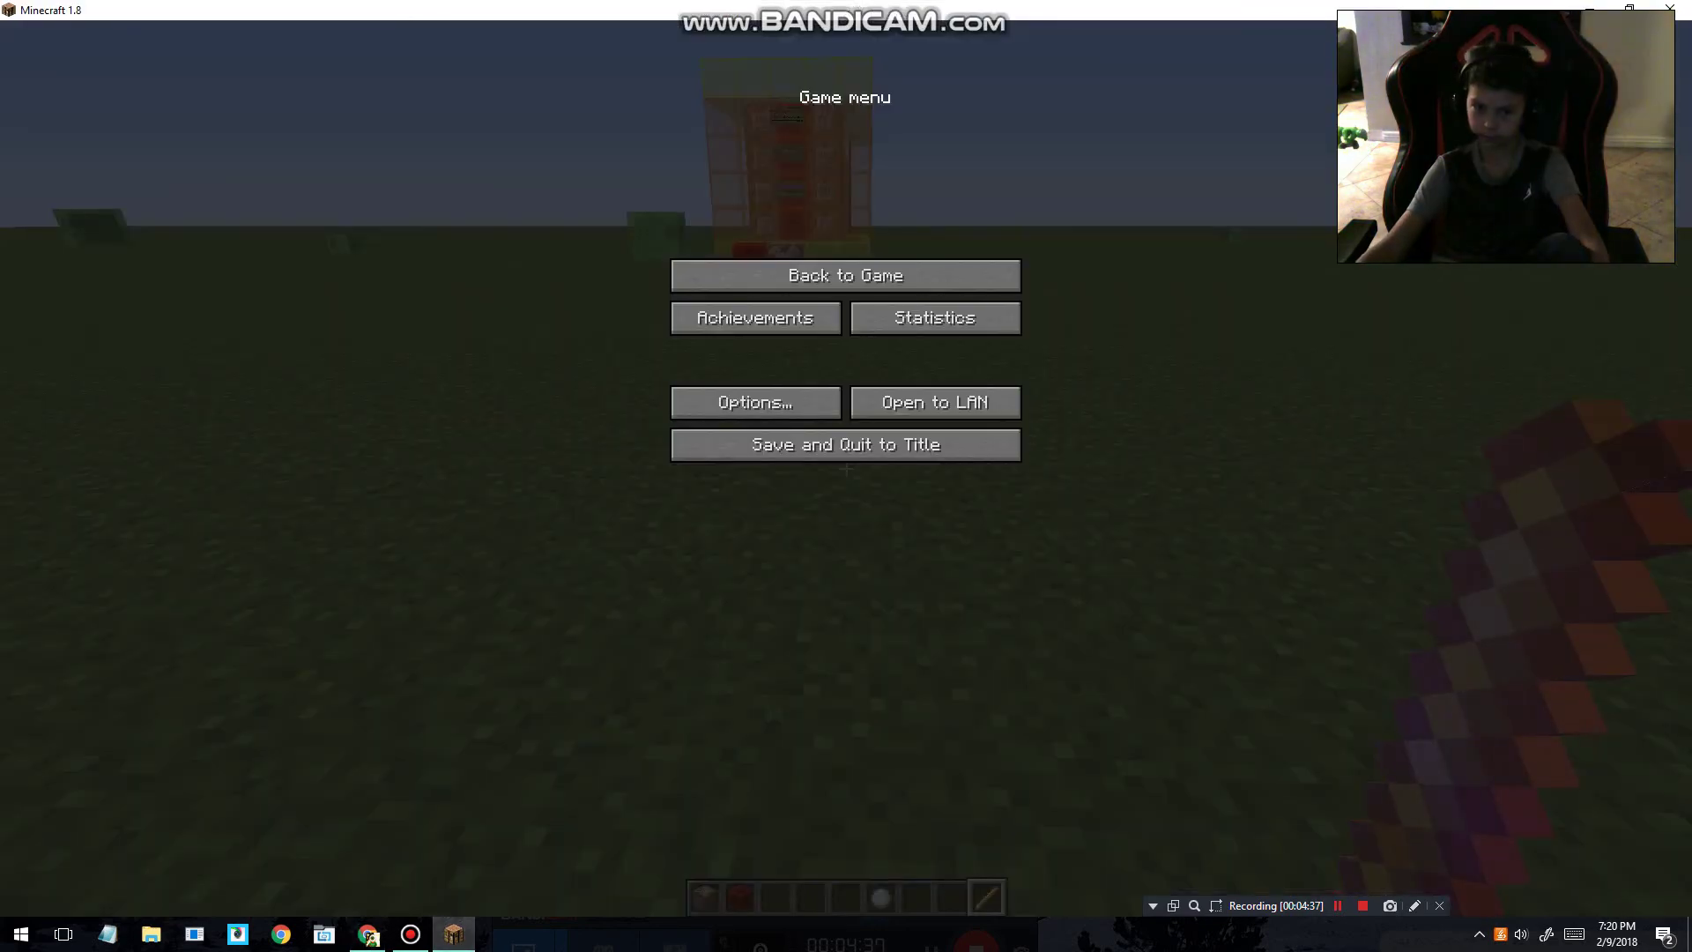
pyautogui.press('Escape')
pyautogui.scroll(7, 846, 476)
pyautogui.scroll(1, 846, 475)
pyautogui.rightClick(846, 476)
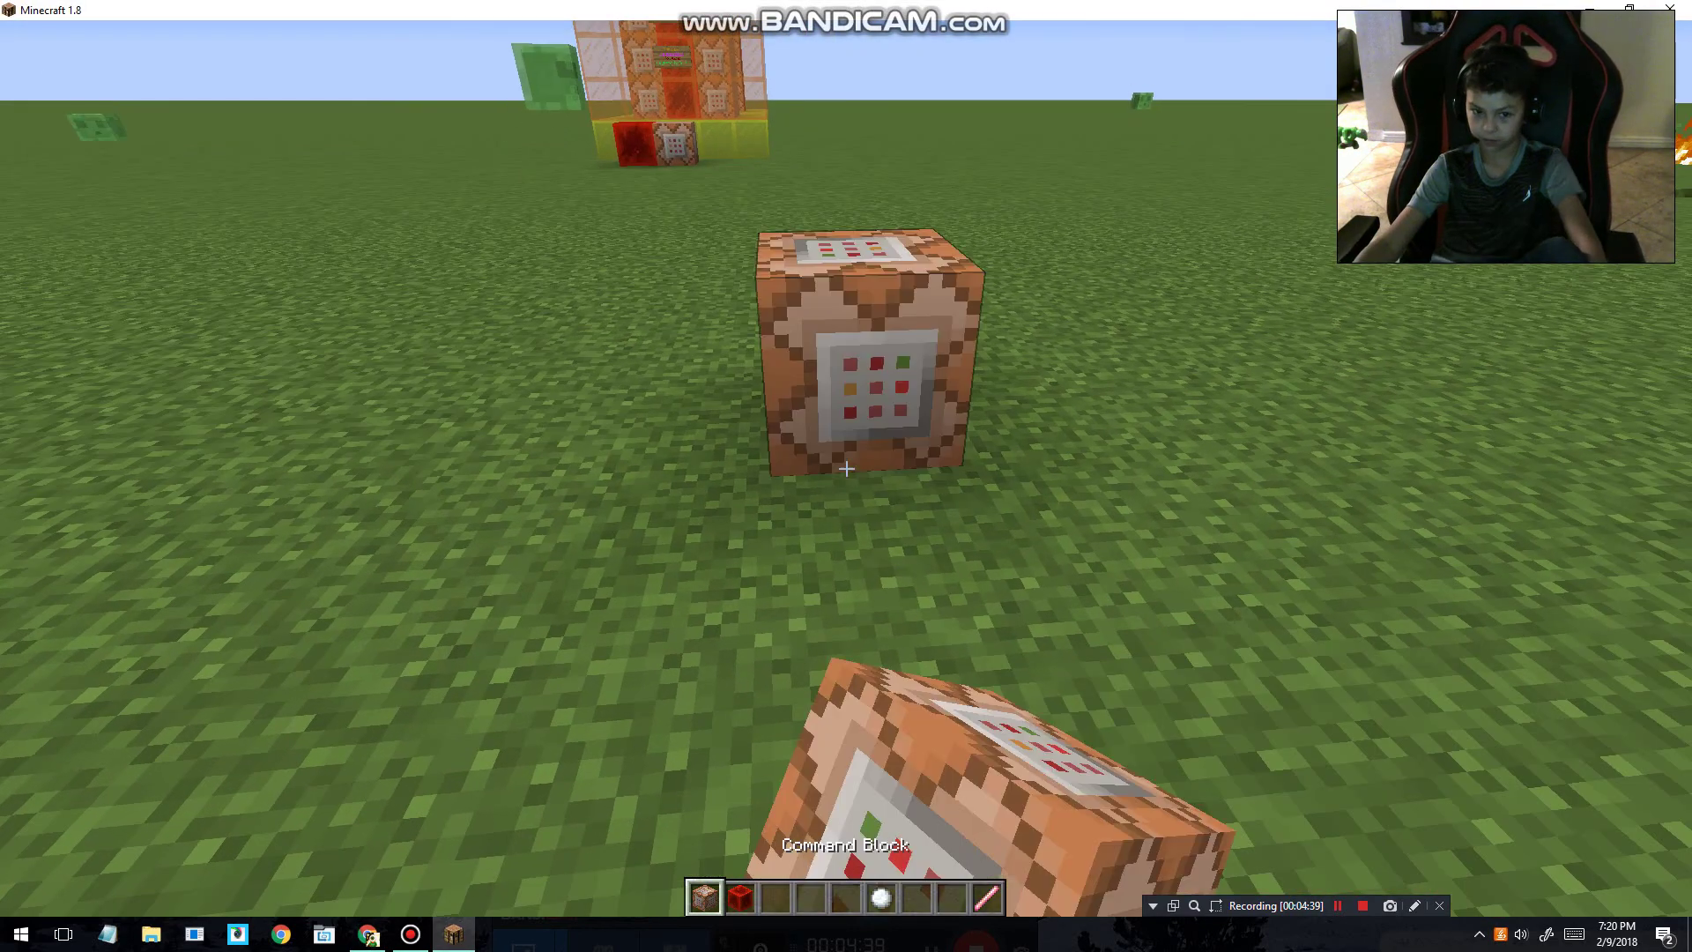
pyautogui.press('Return')
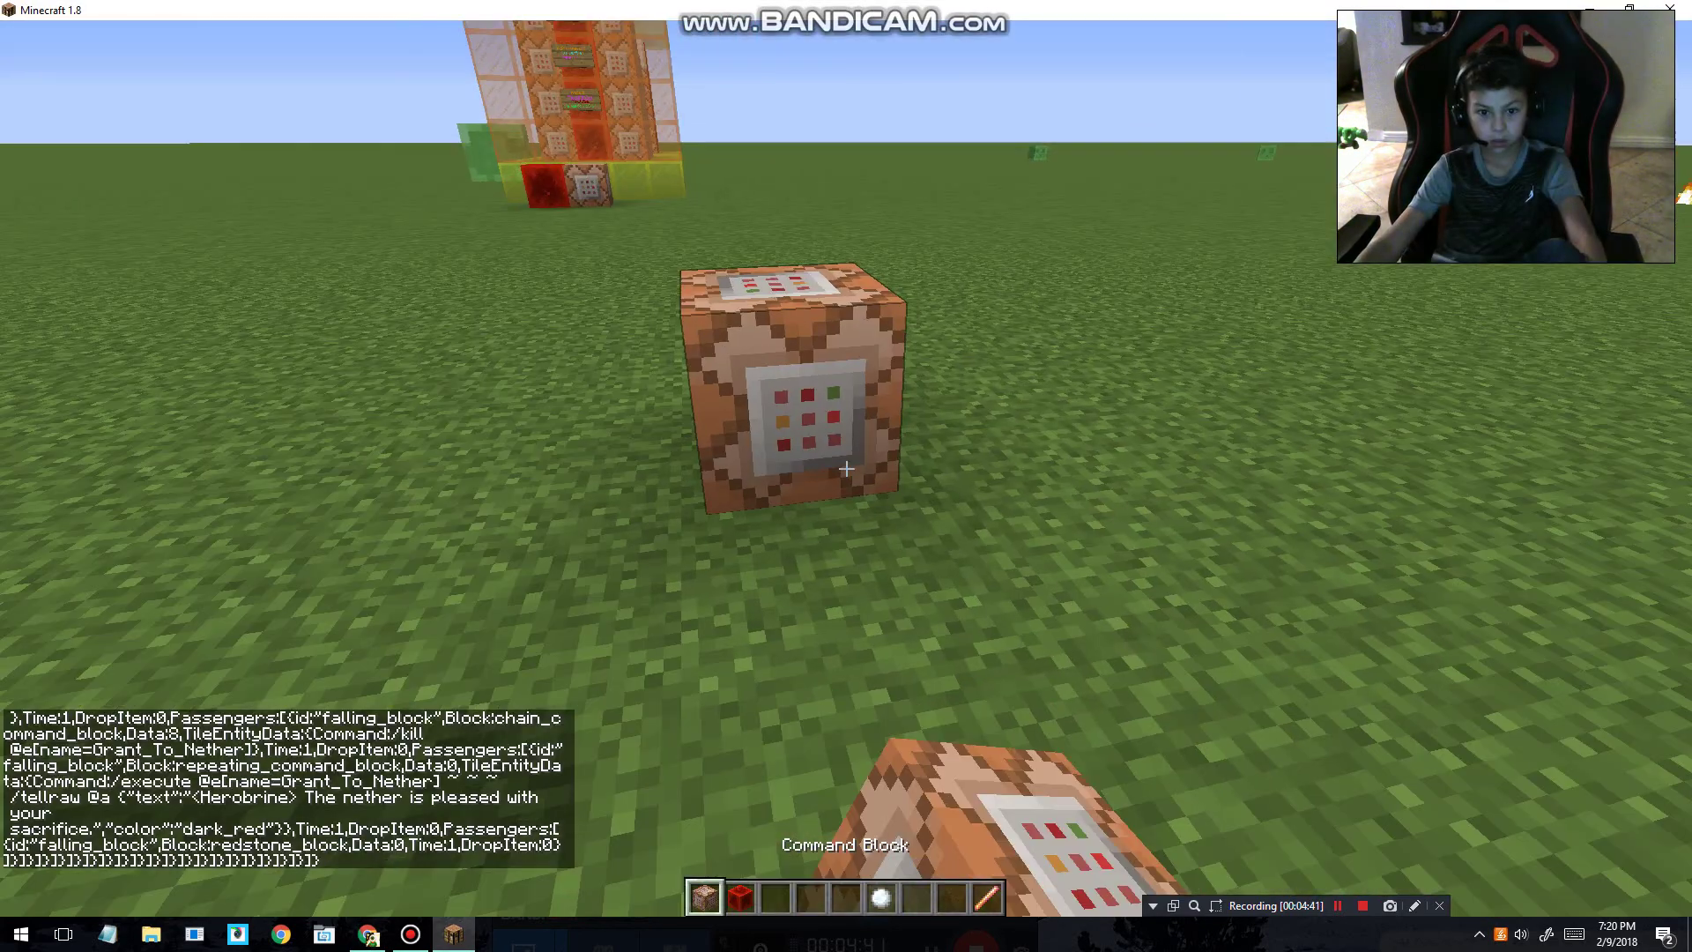
pyautogui.scroll(-1, 846, 467)
pyautogui.rightClick(846, 467)
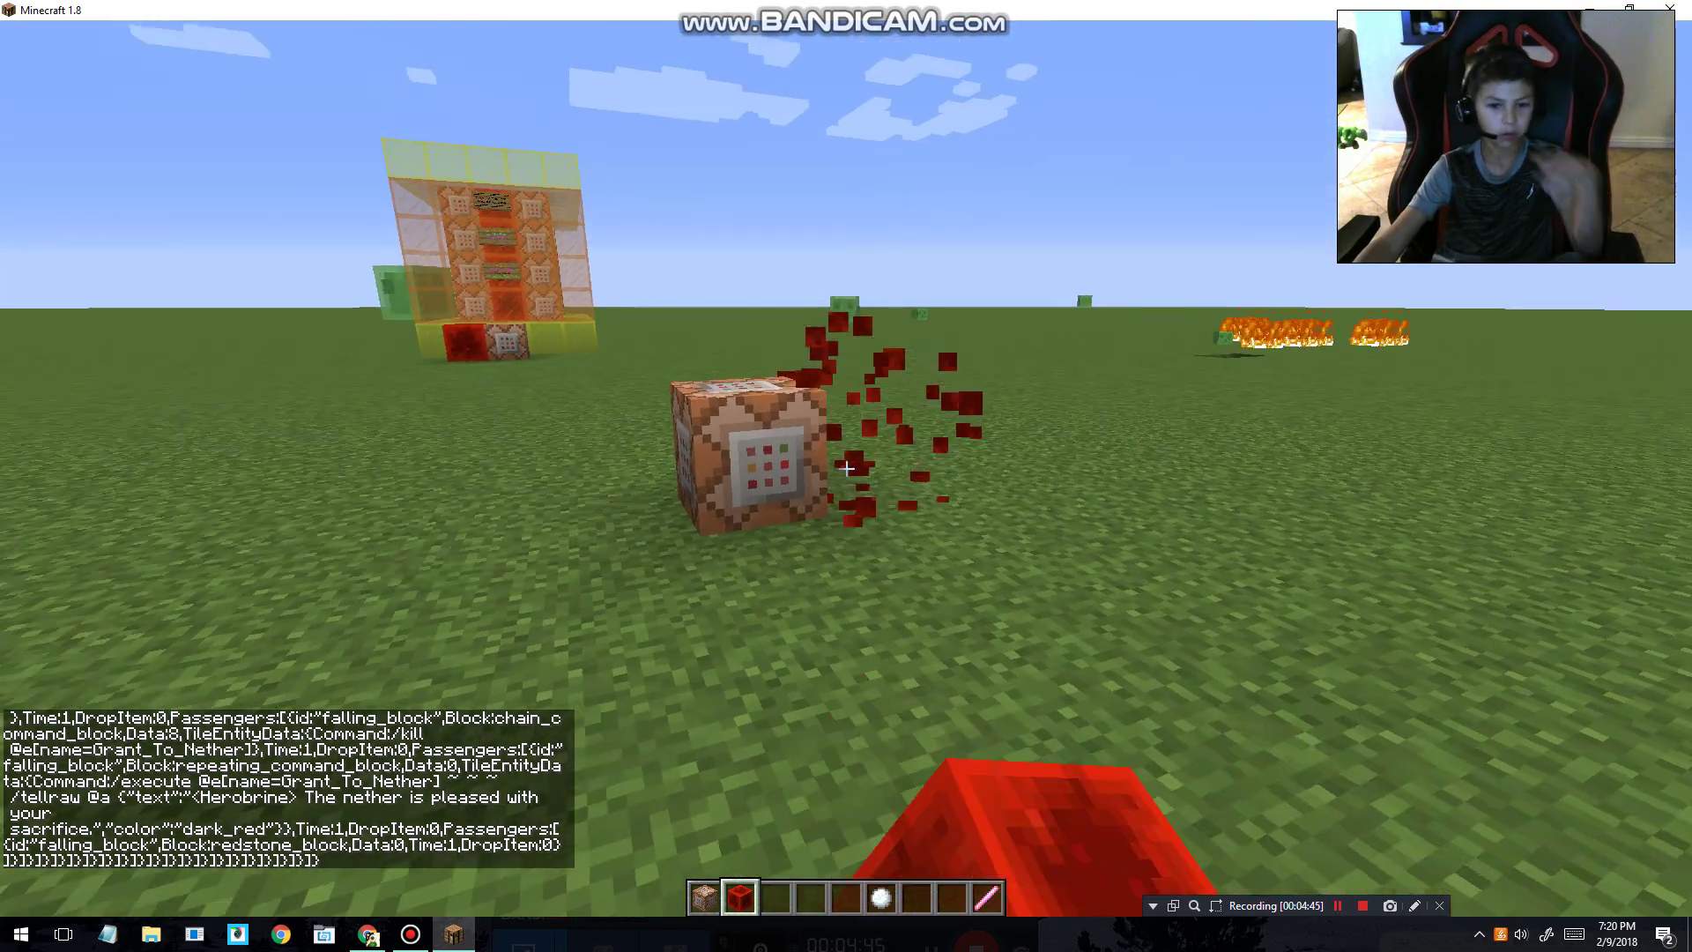
pyautogui.press('Escape')
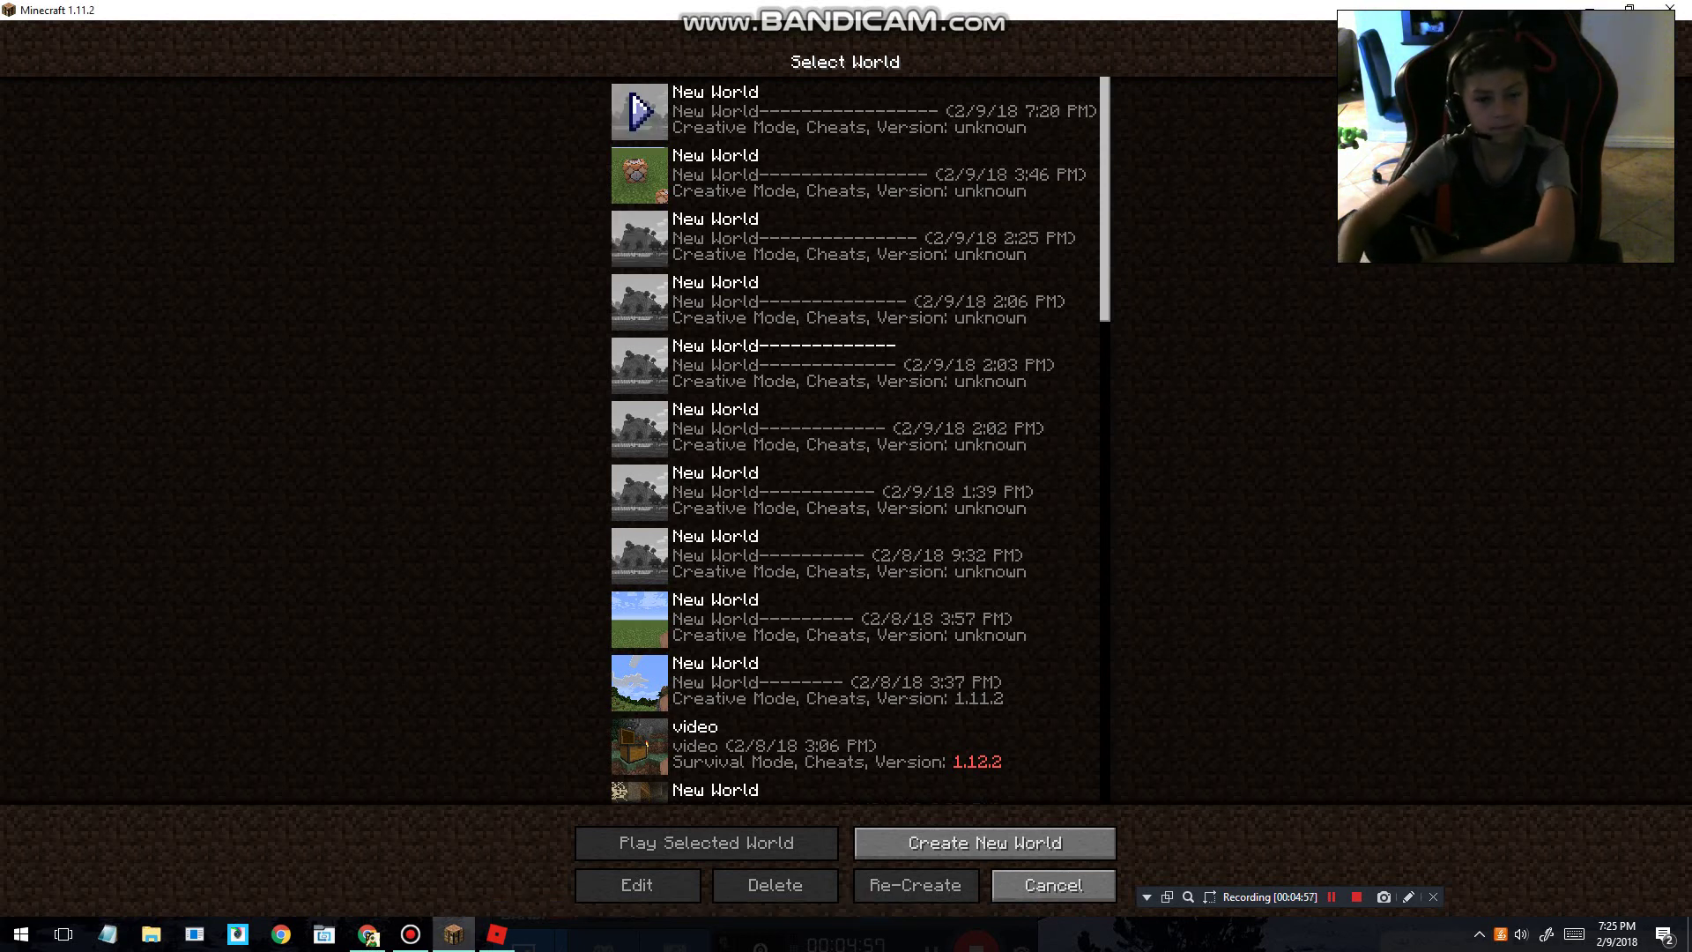
# Pick a saved world from the Minecraft 1.11.2 list so it starts loading.
pyautogui.click(985, 842)
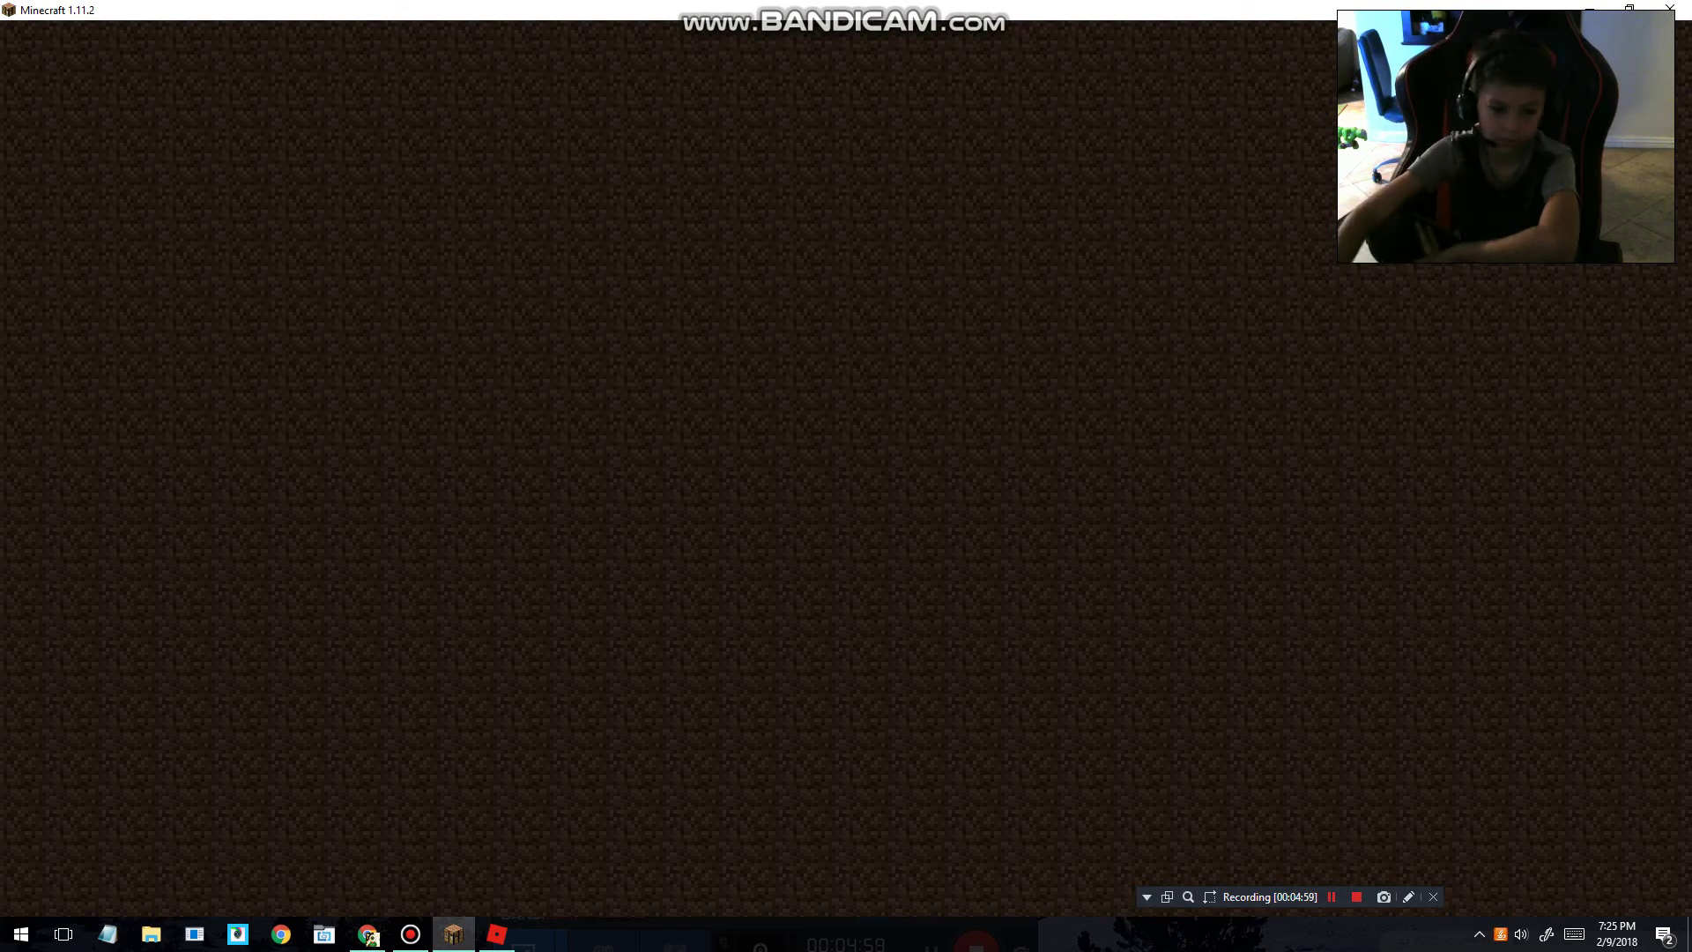
# Walk the Roblox character off the pad toward the house, then close Roblox.
pyautogui.click(496, 935)
pyautogui.press('Left')
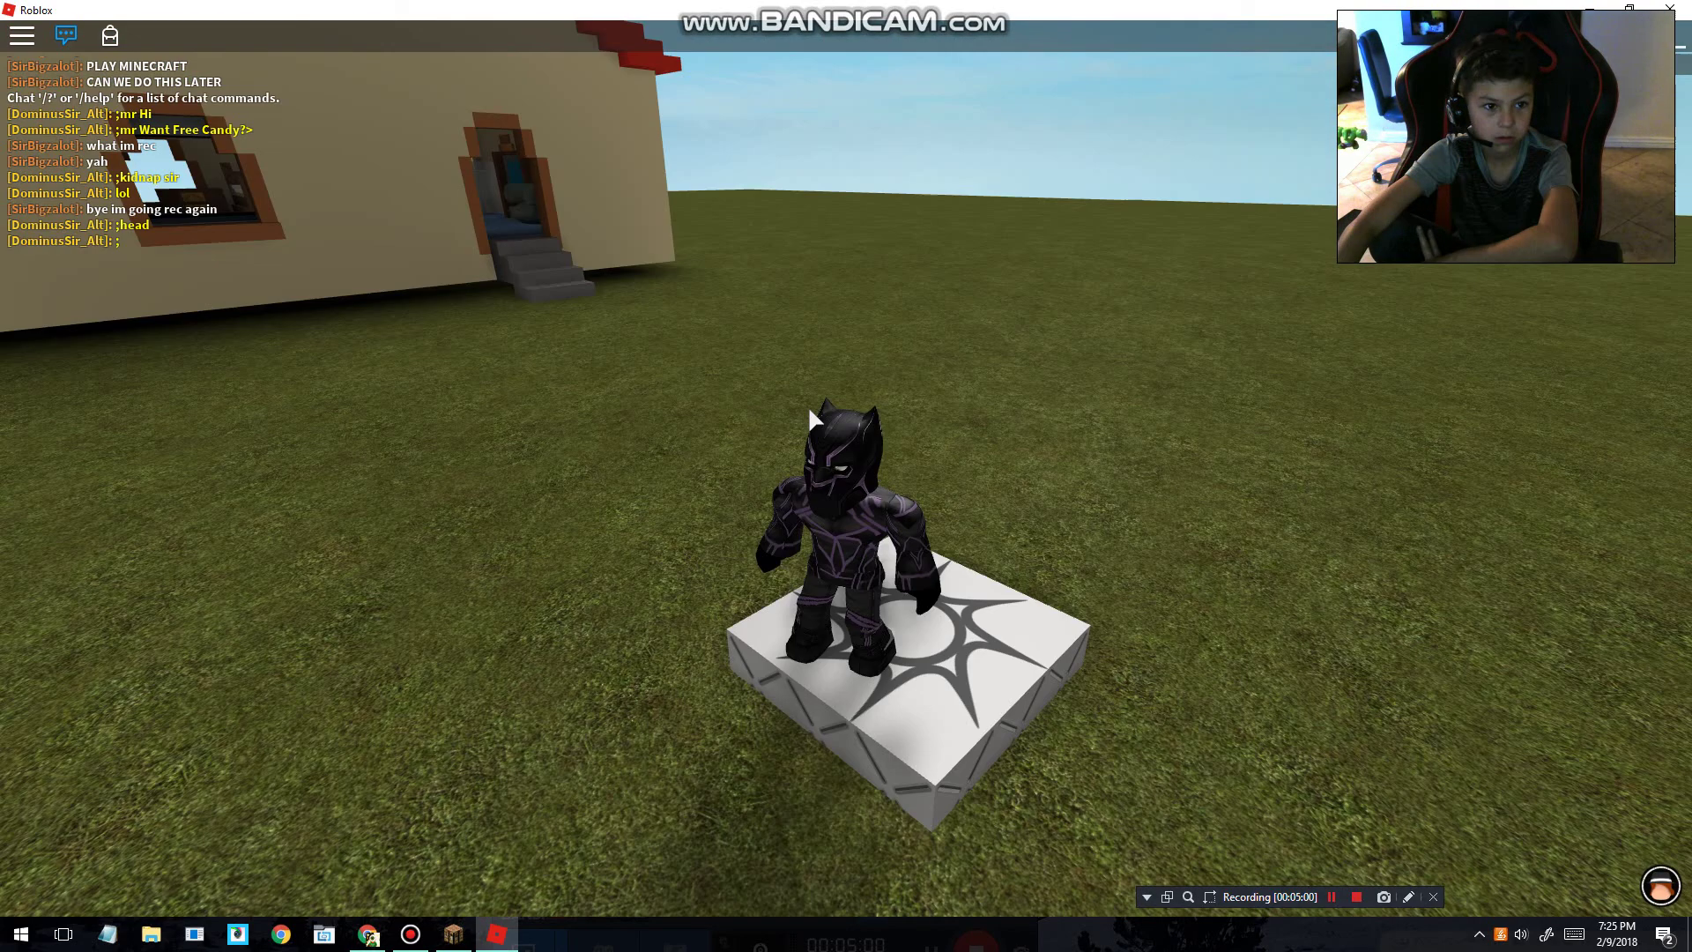
pyautogui.press('Left')
pyautogui.press('w')
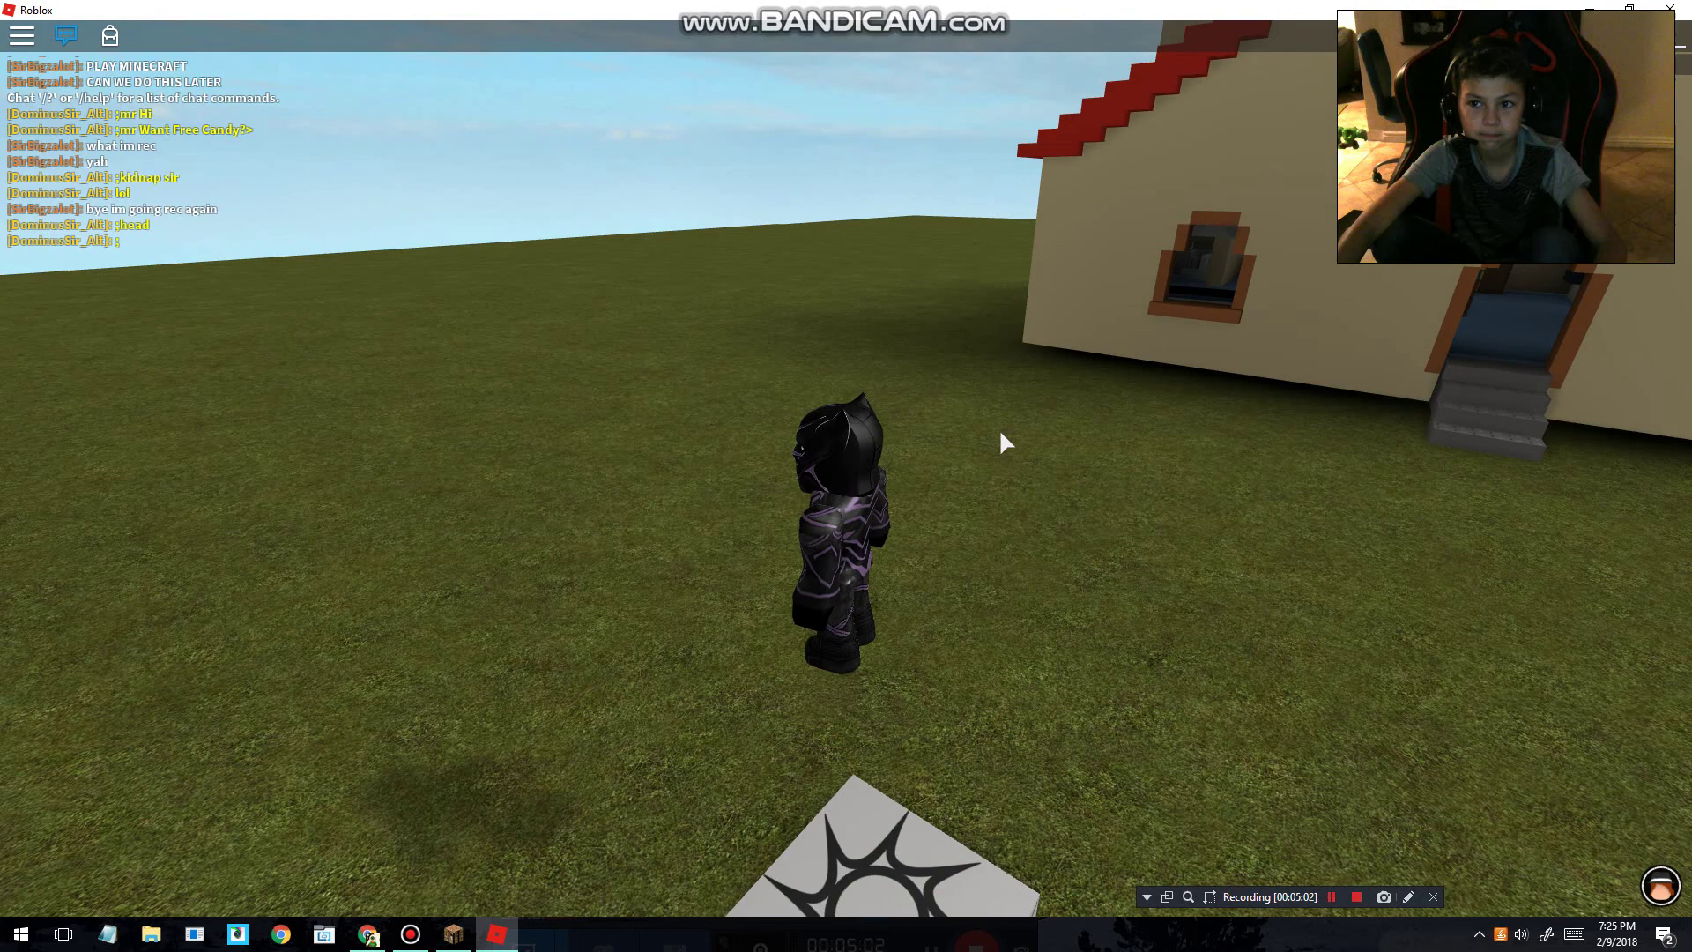
pyautogui.hotkey('alt', 'F4')
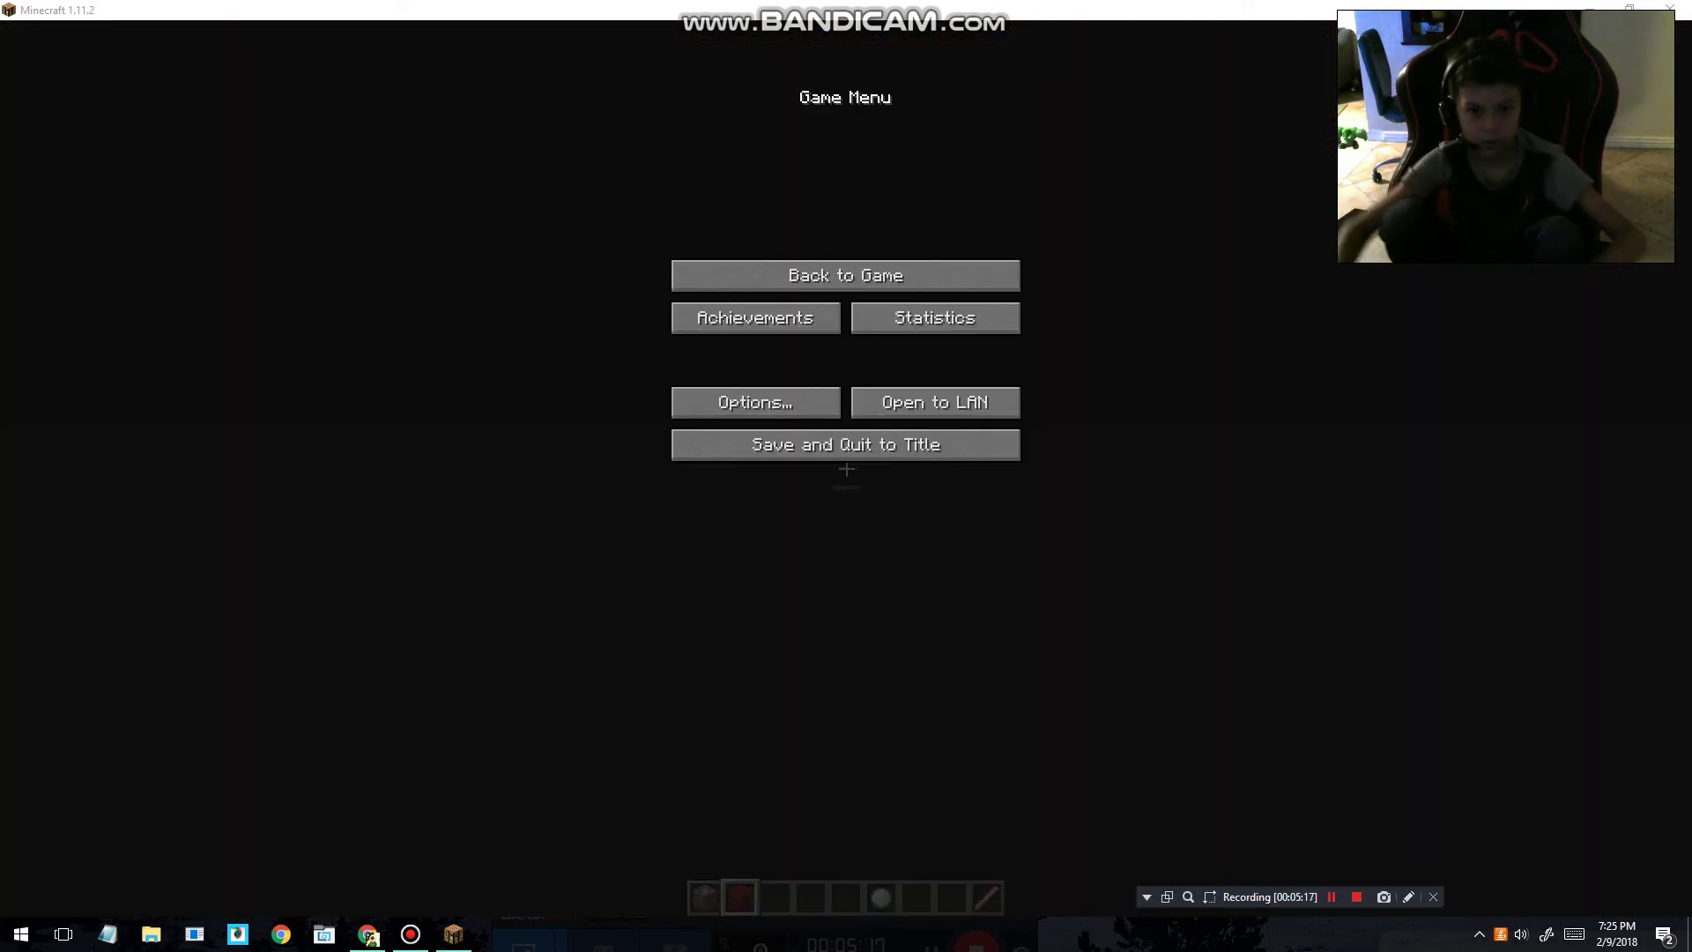
# Walk to the slime and hit it twice with the wand.
pyautogui.press('Escape')
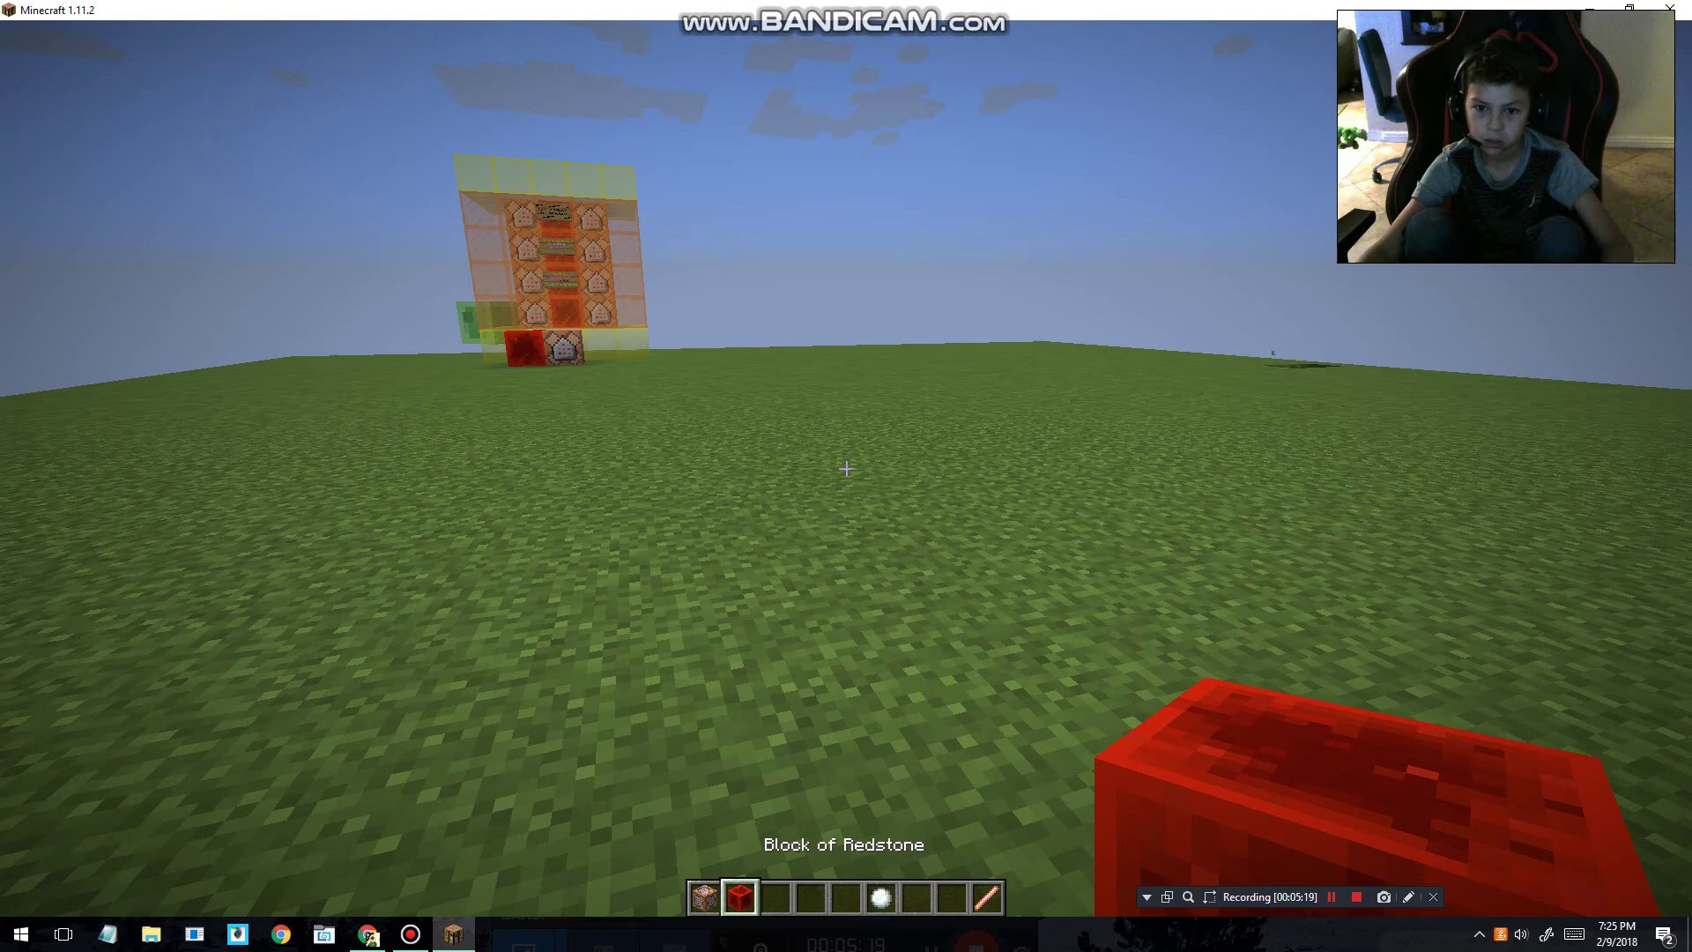
pyautogui.press('w')
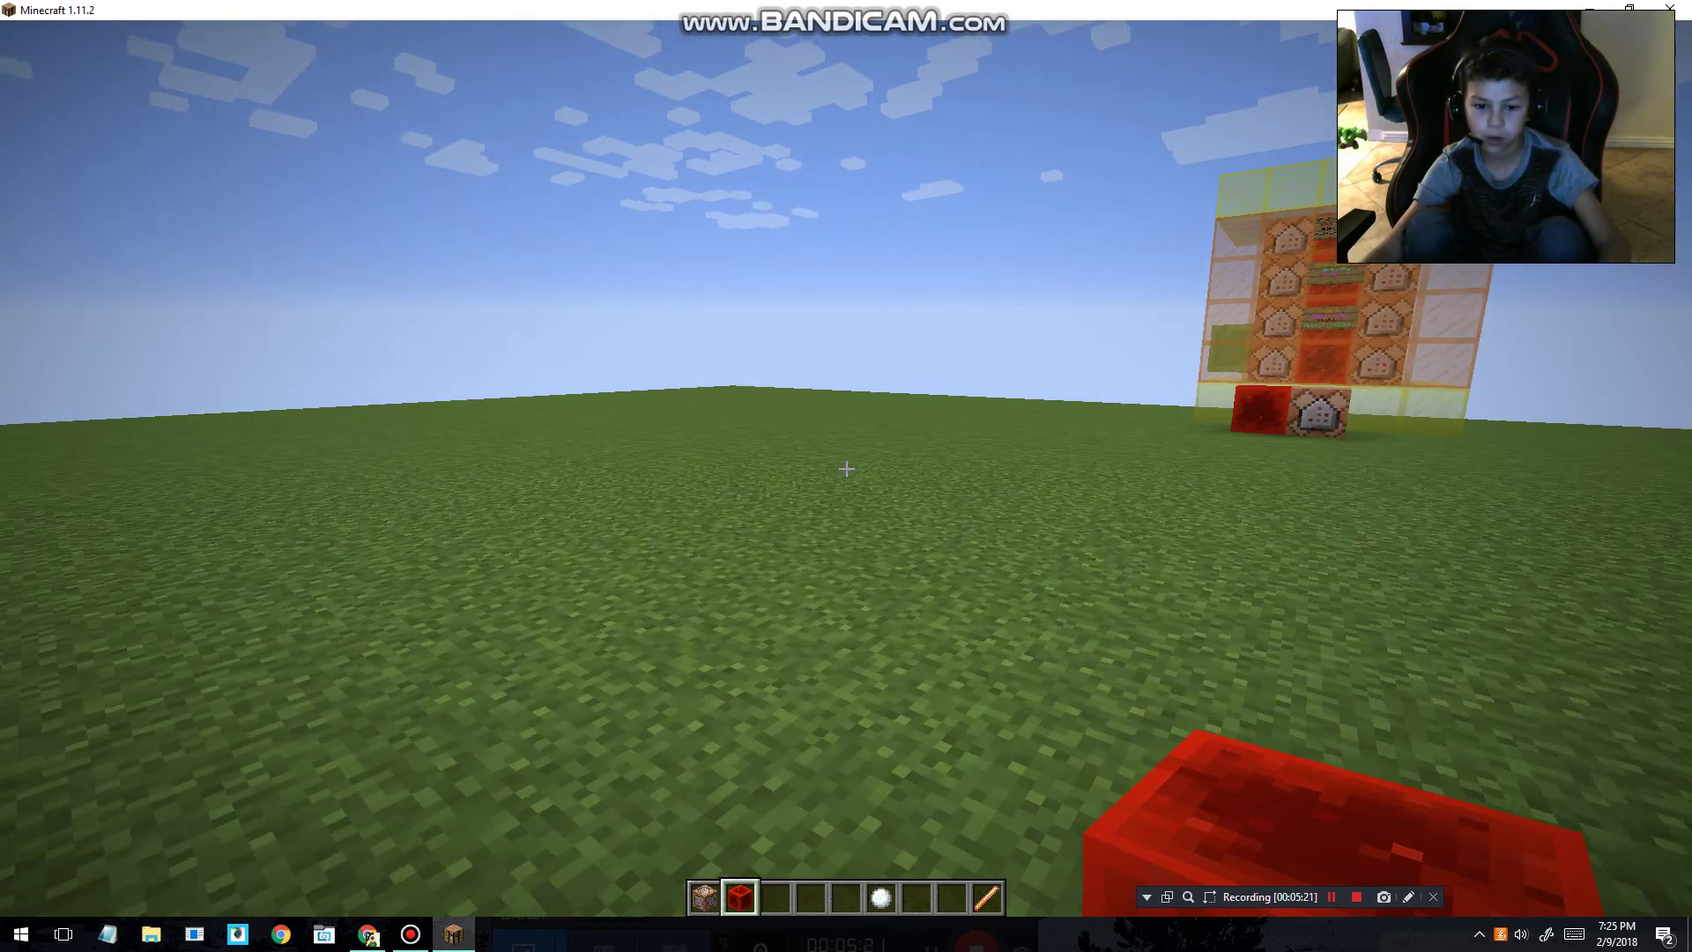
pyautogui.scroll(-4, 846, 468)
pyautogui.scroll(-3, 846, 469)
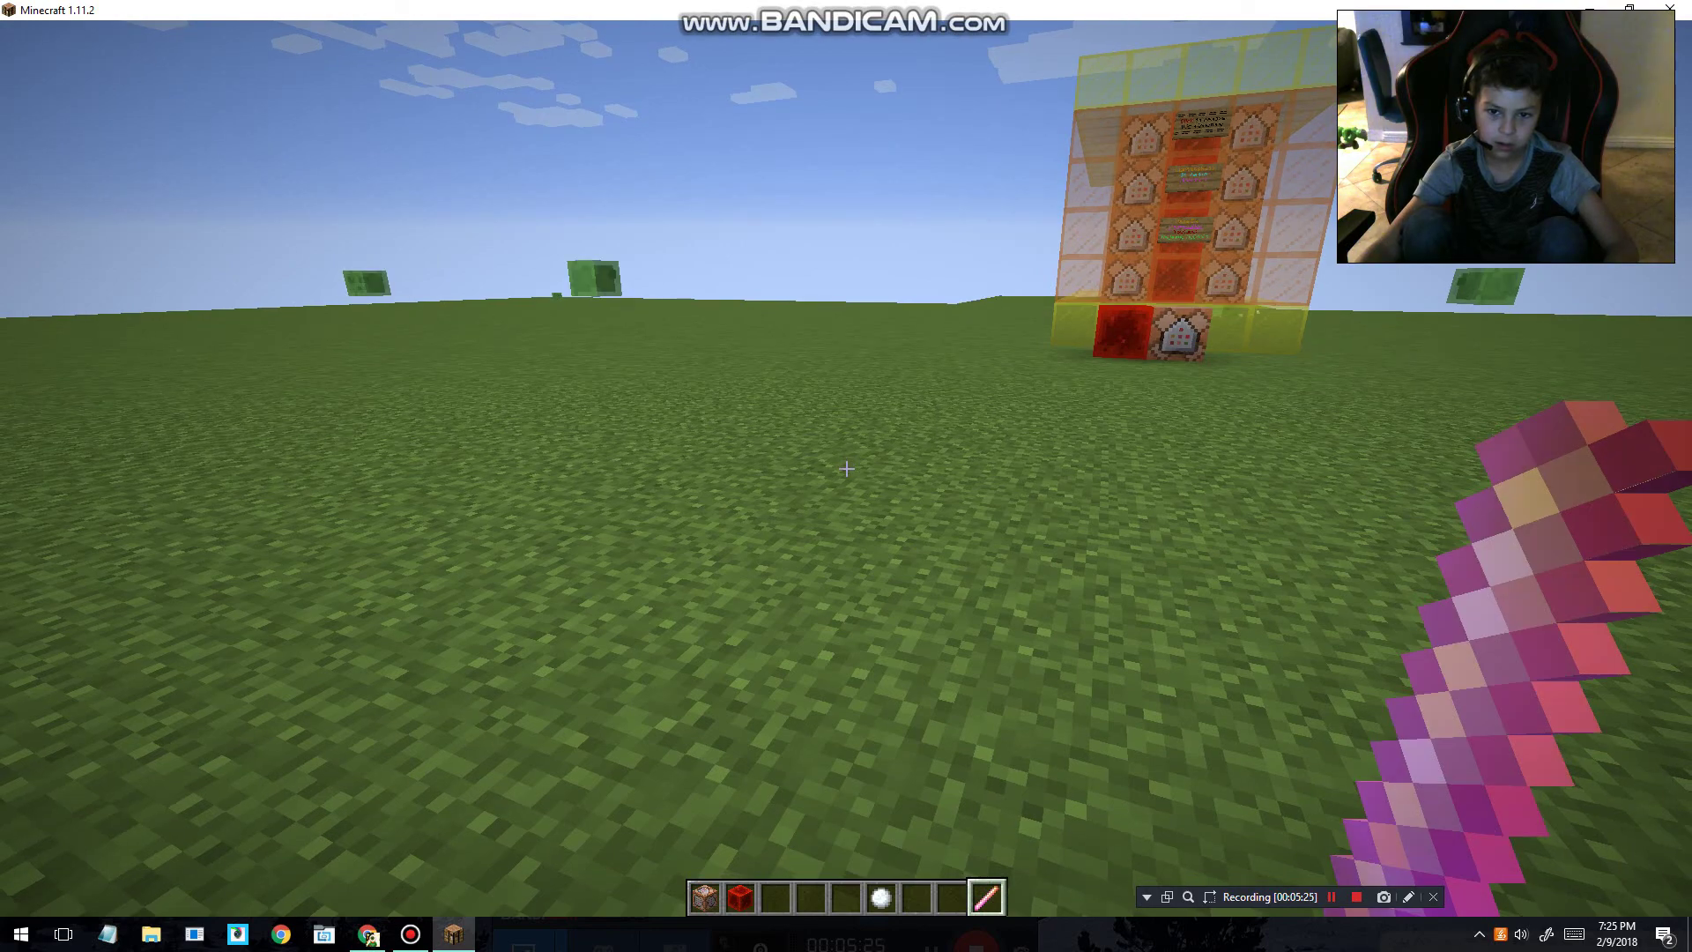
pyautogui.press('w')
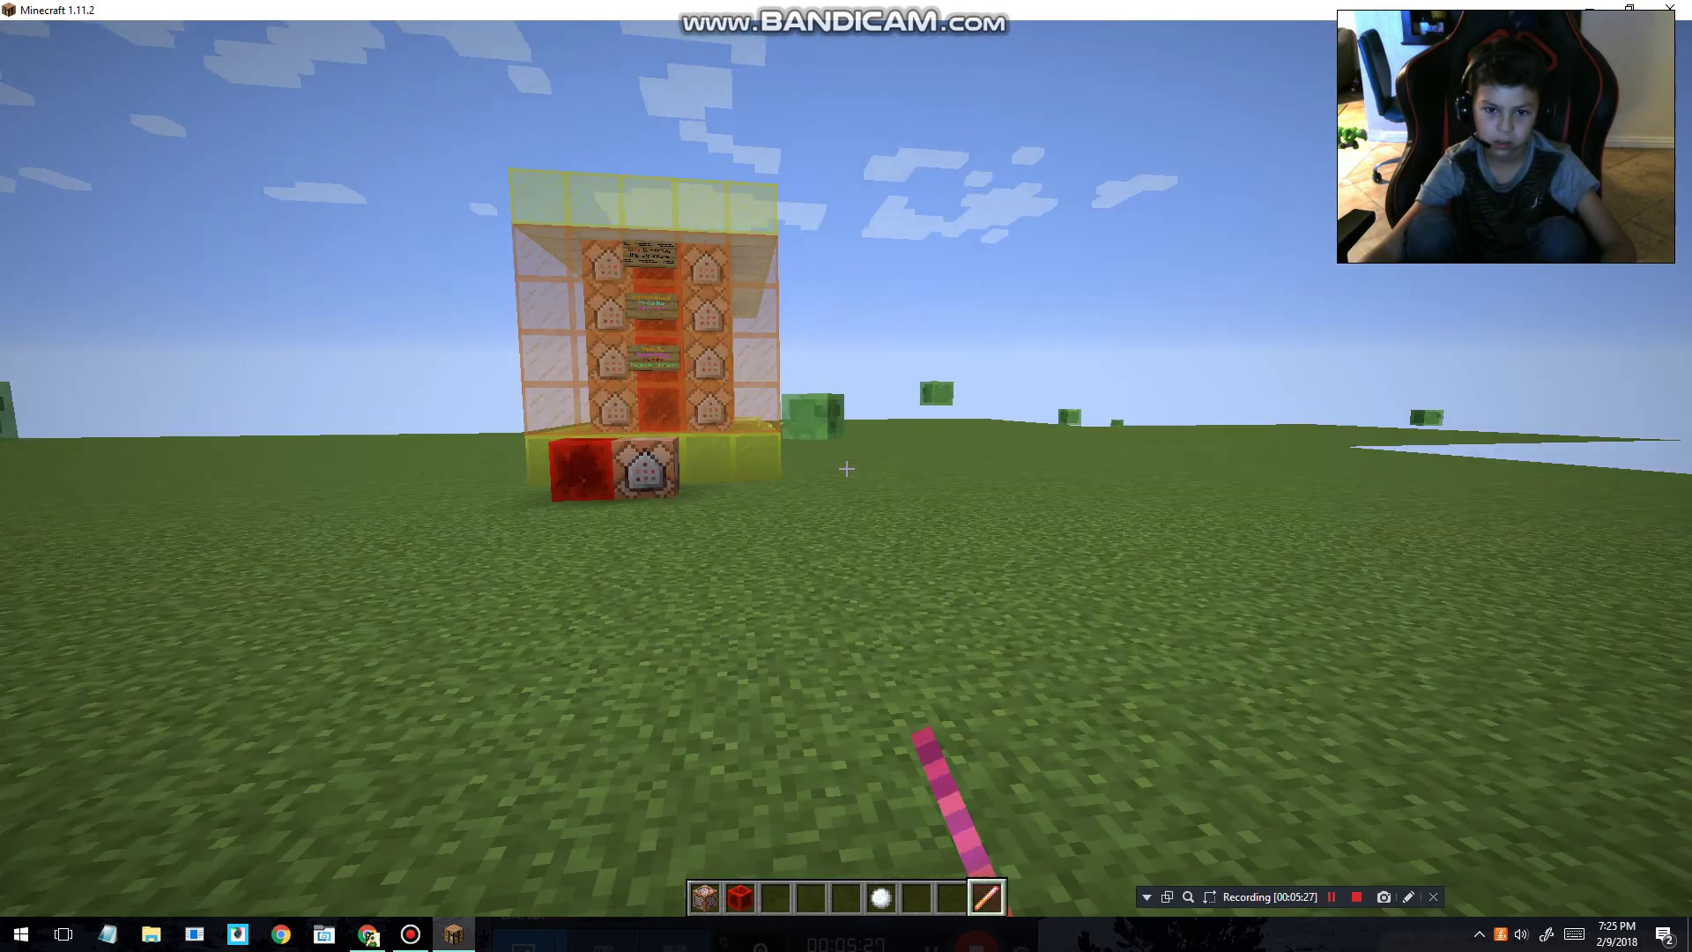
pyautogui.press('w')
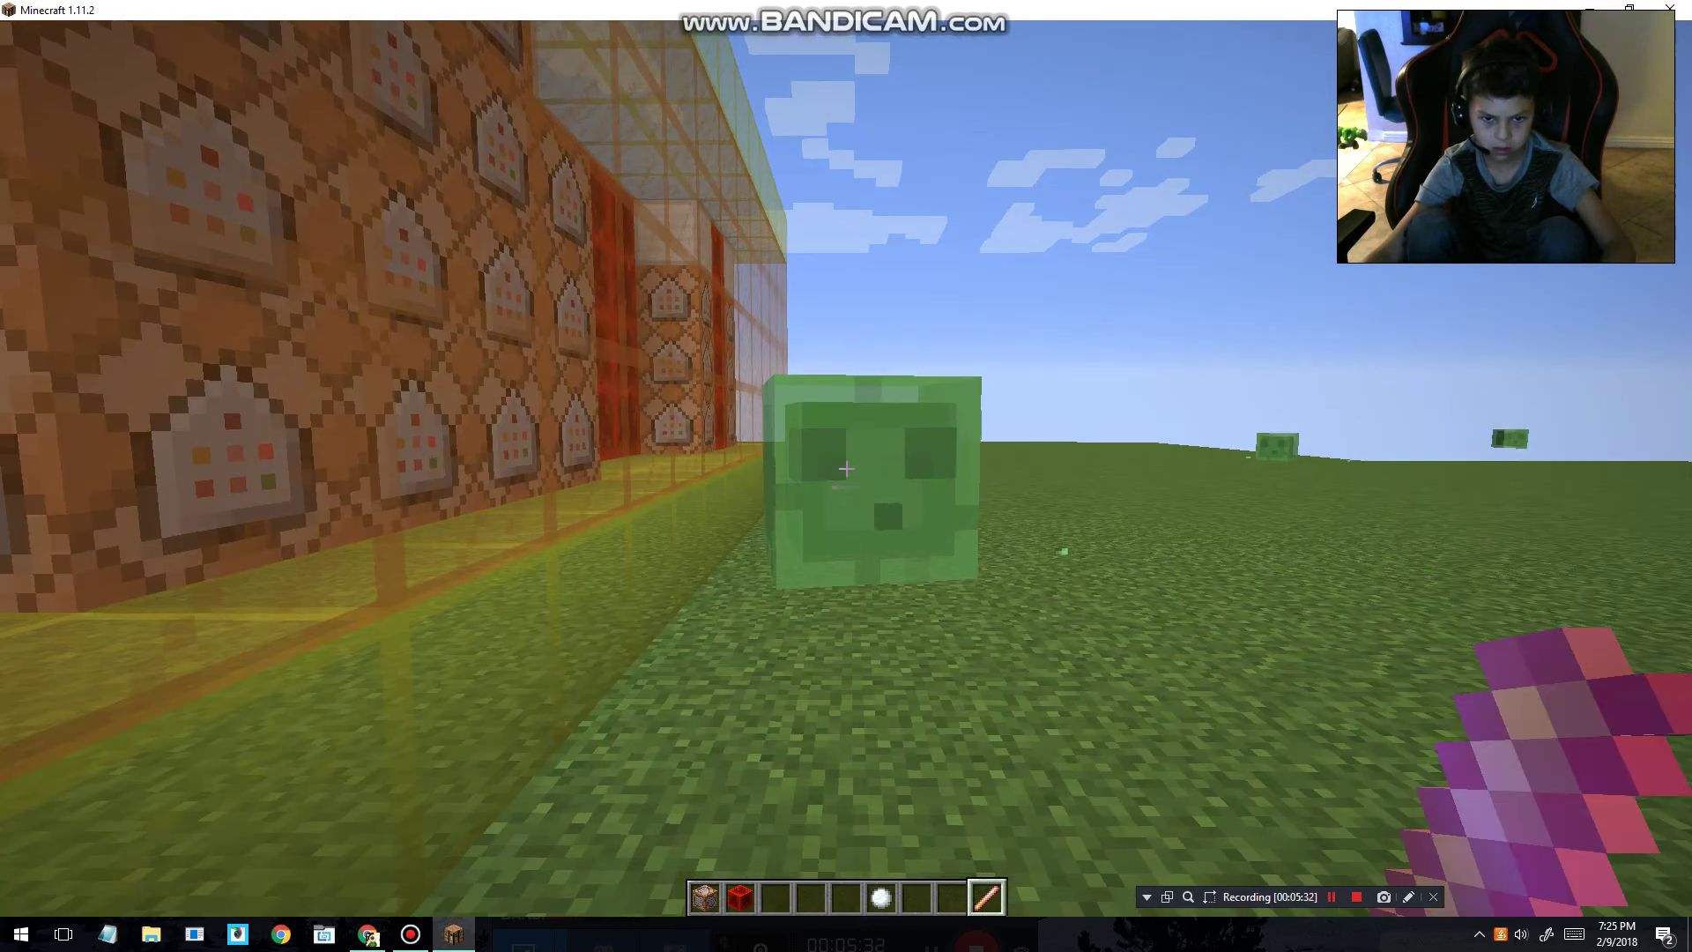
pyautogui.click(846, 469)
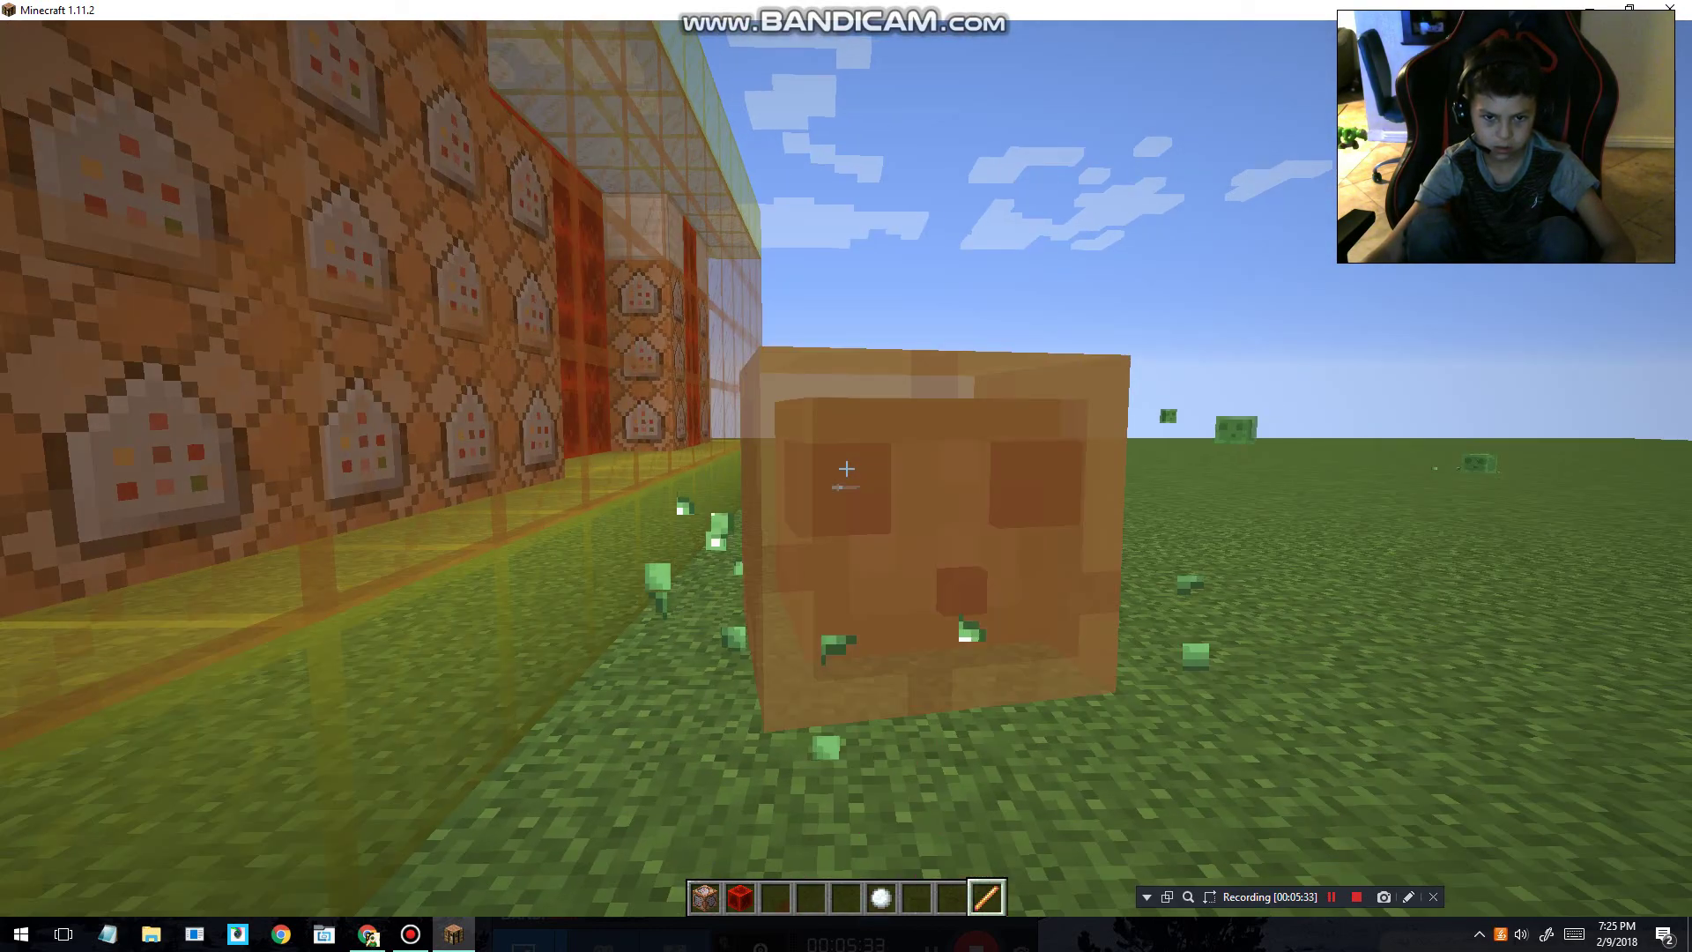
pyautogui.click(846, 468)
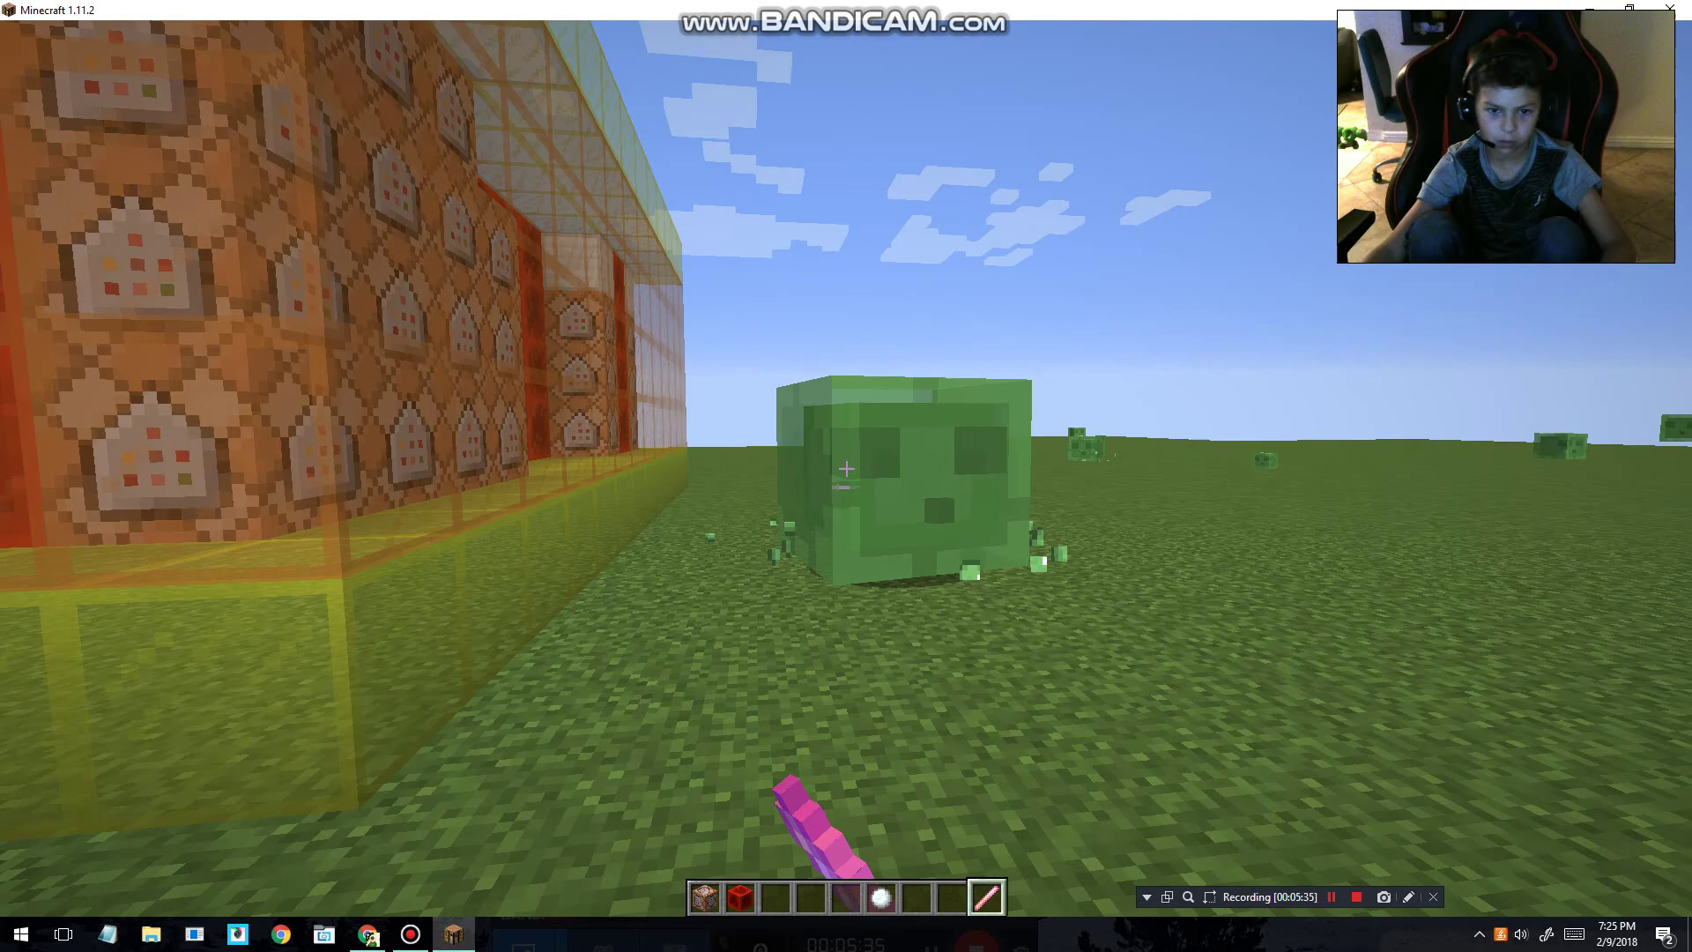
# Fire two Plasma Glove projectiles at the slime from hotbar slot 6.
pyautogui.press('e')
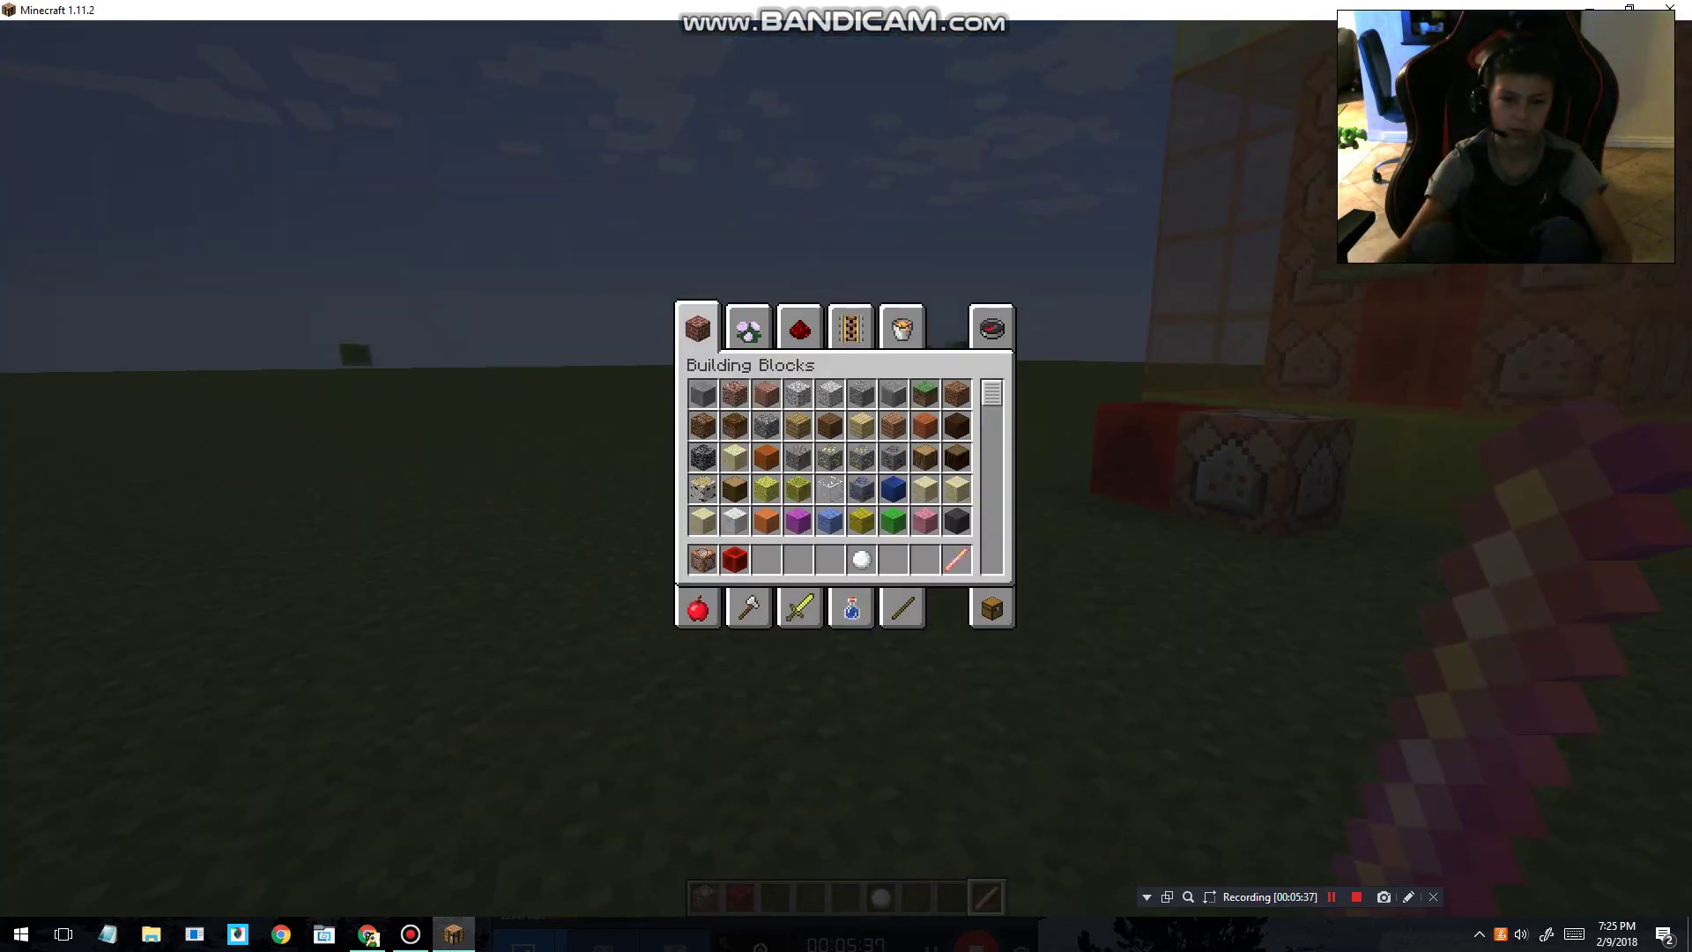
pyautogui.press('e')
pyautogui.press('6')
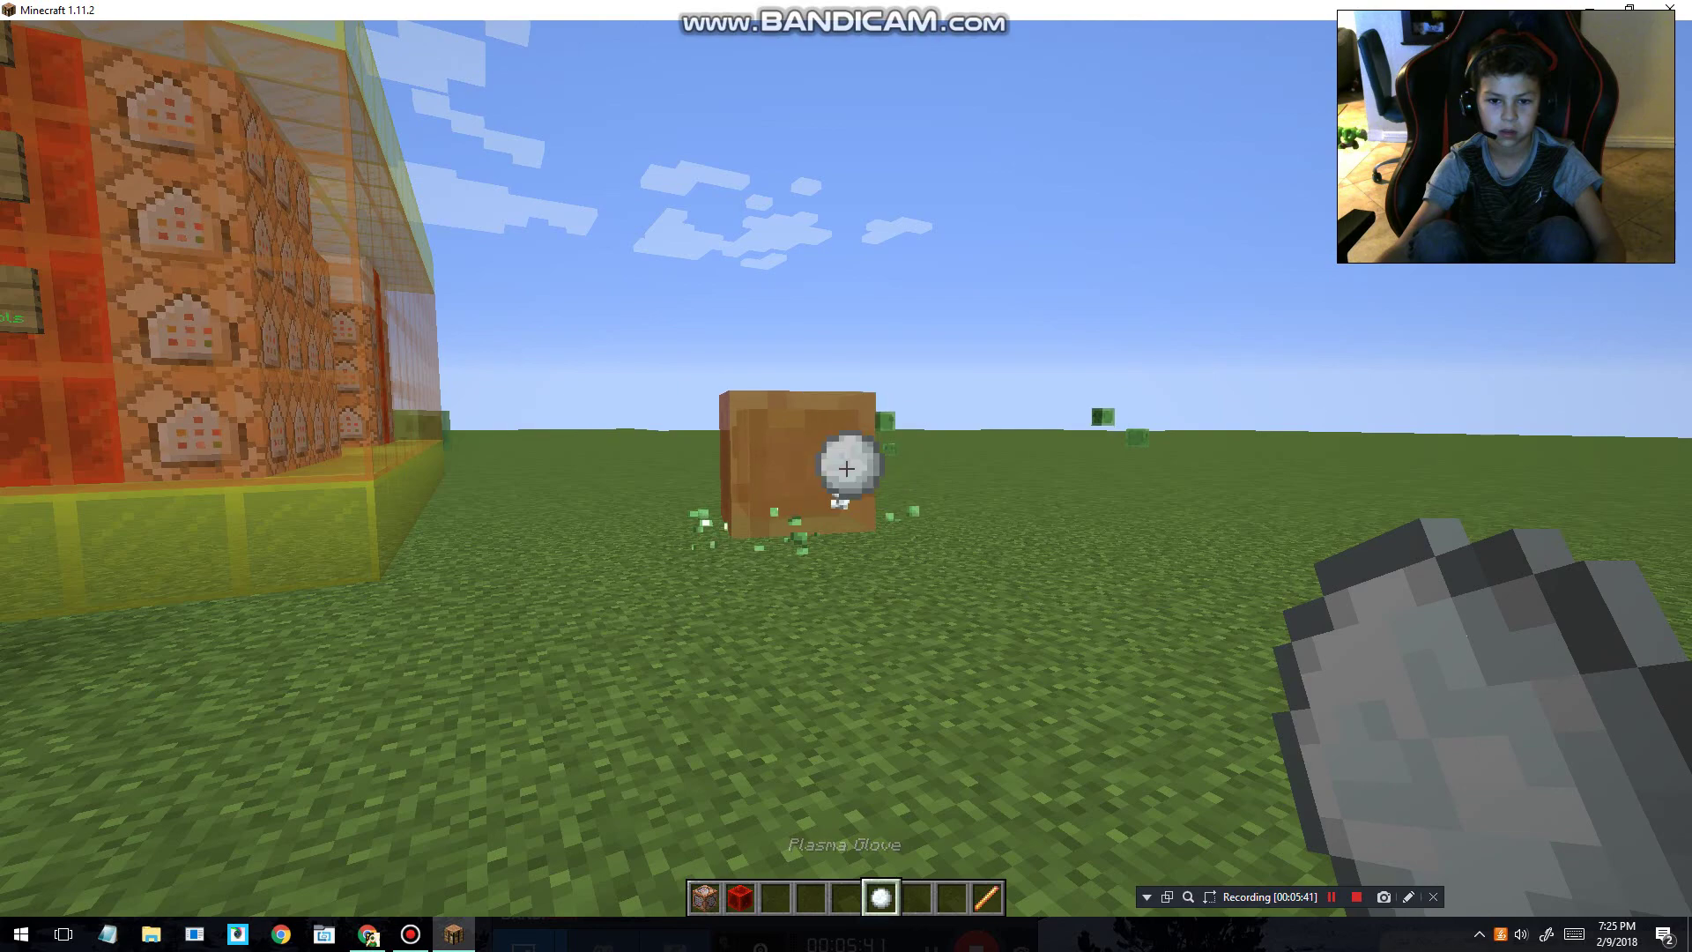
pyautogui.rightClick(846, 467)
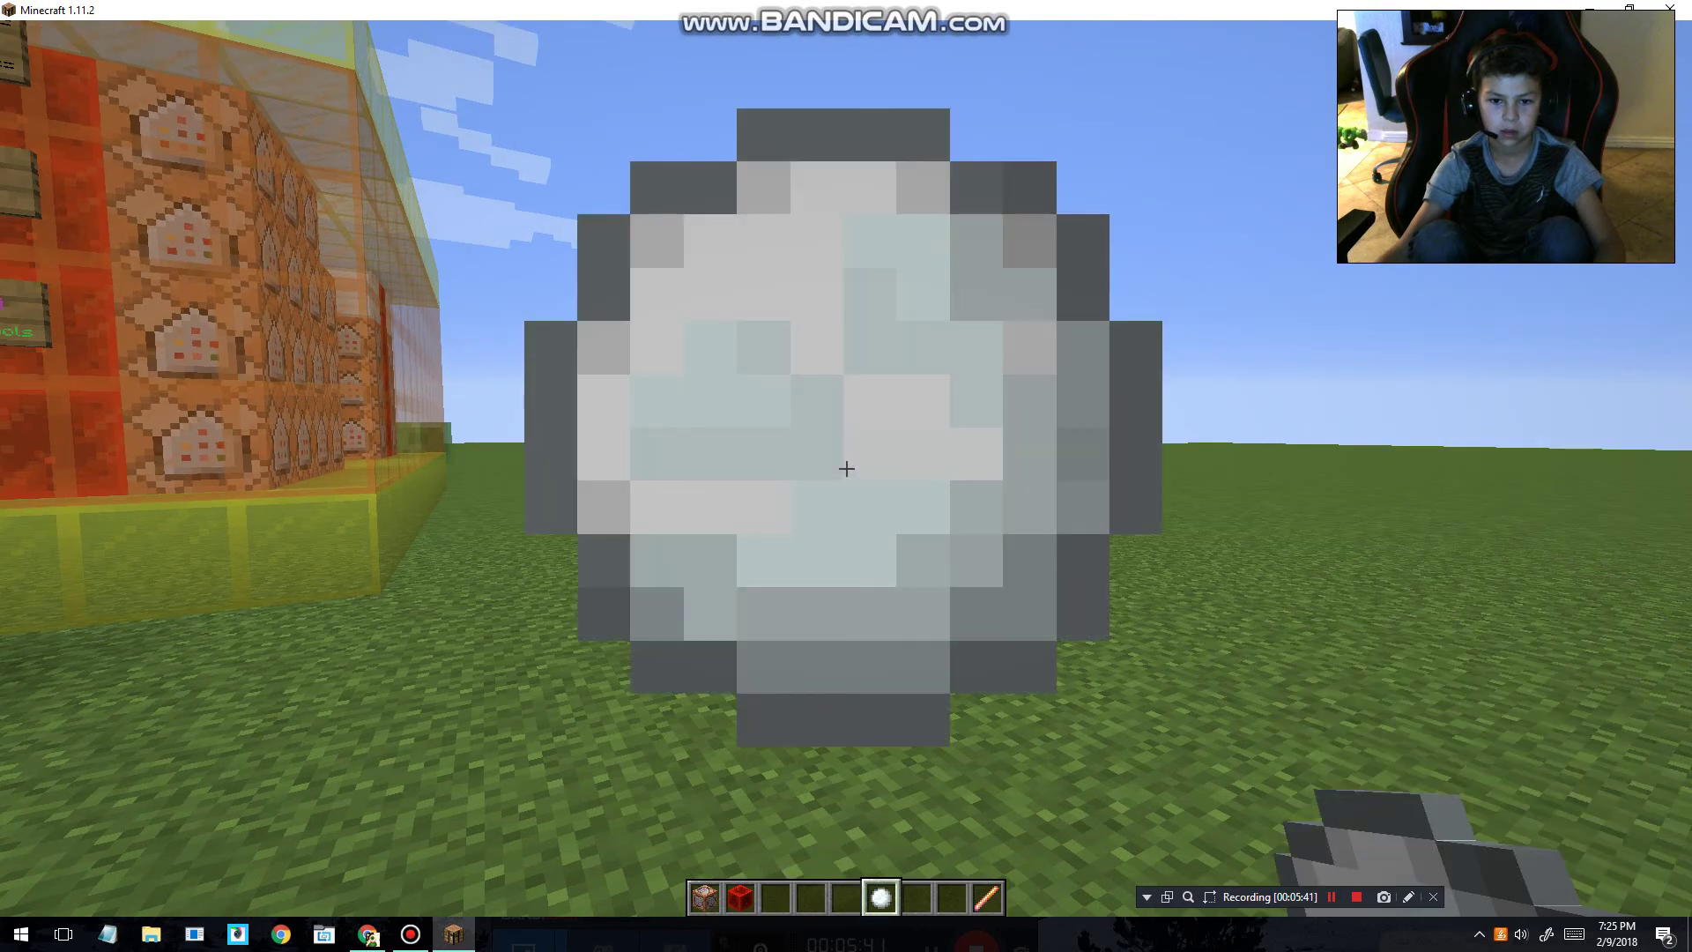
pyautogui.rightClick(846, 467)
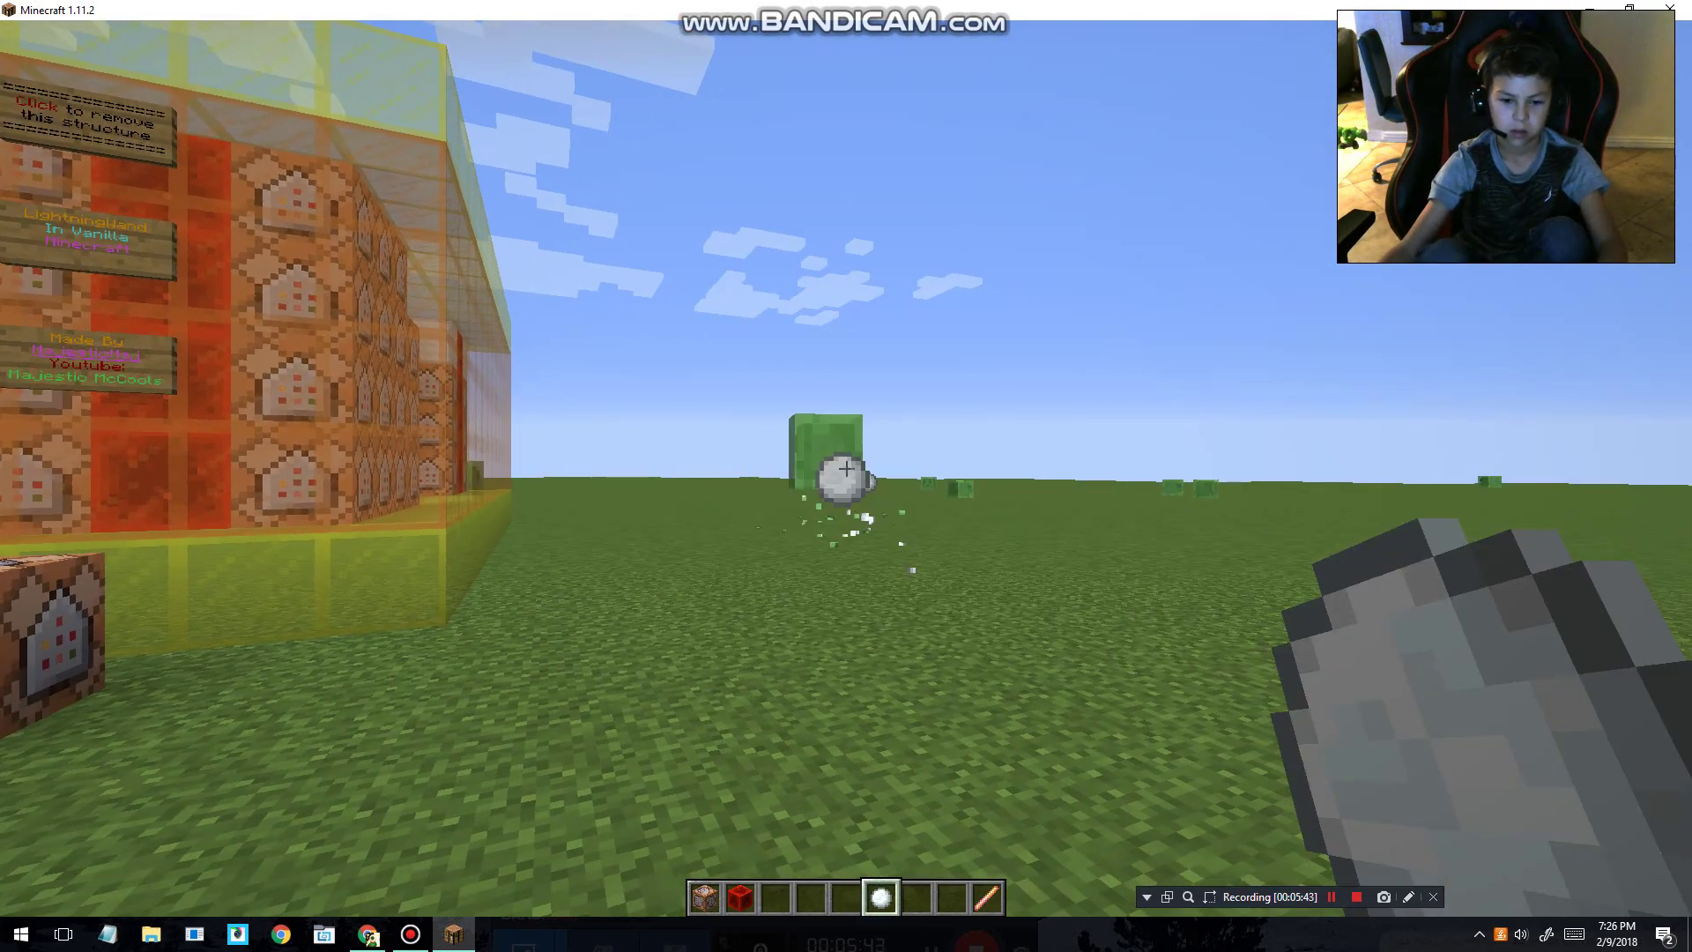
pyautogui.press('2')
pyautogui.press('1')
# Place a command block with the pasted command and power it with redstone.
pyautogui.rightClick(846, 467)
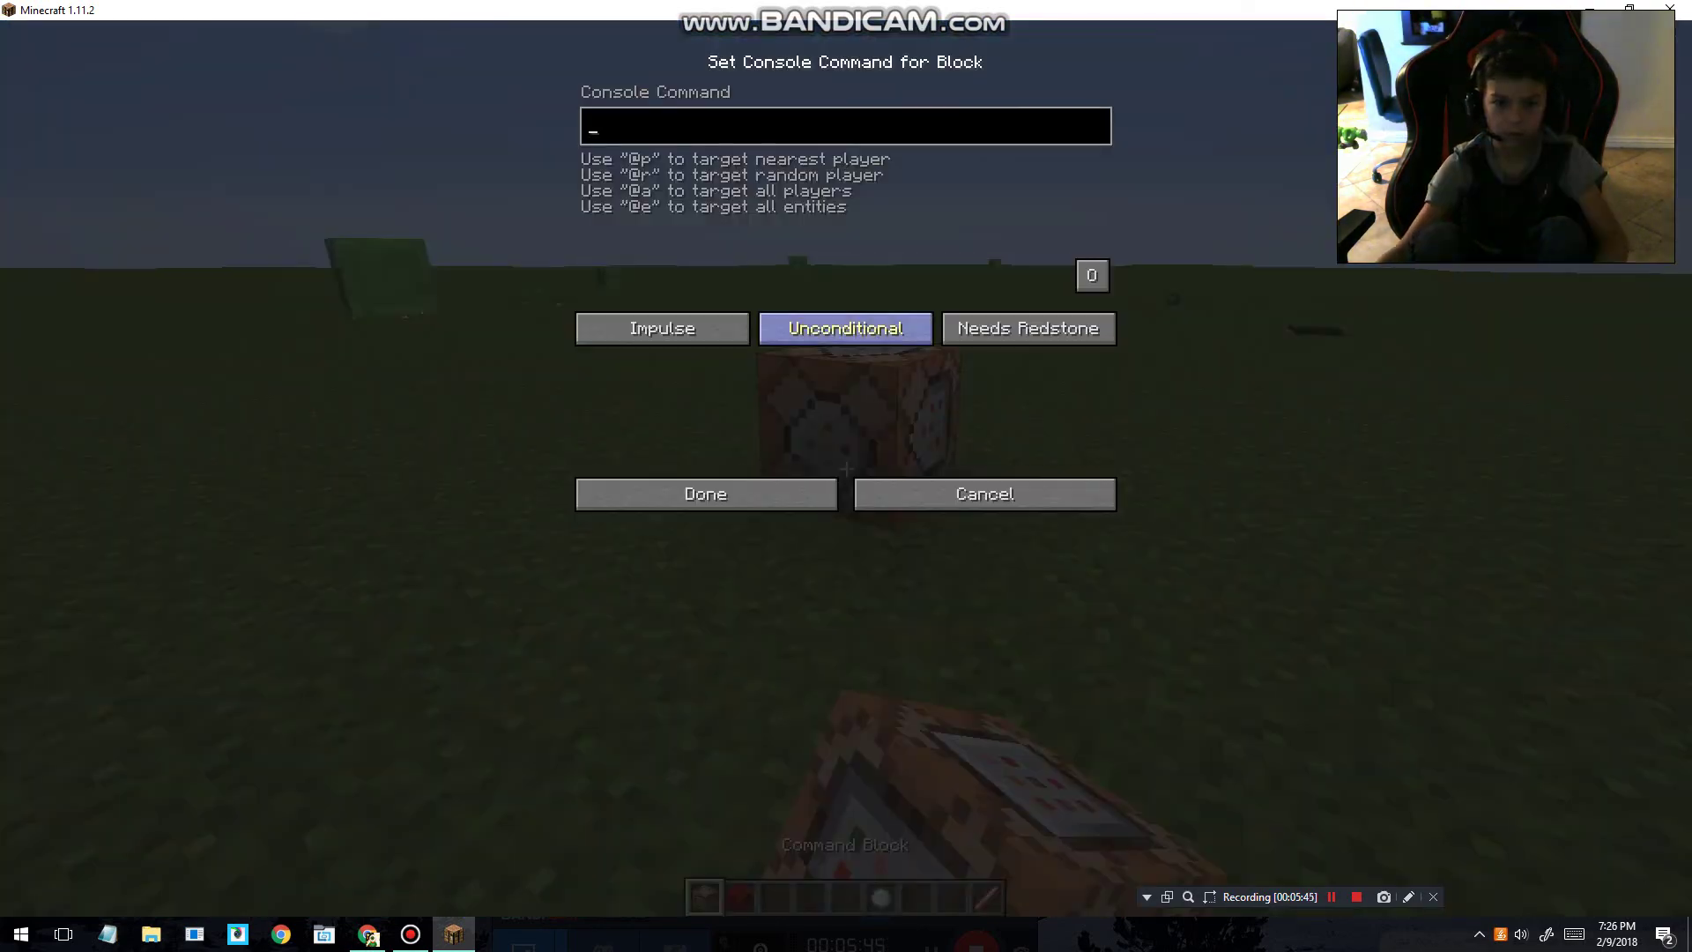
pyautogui.click(706, 493)
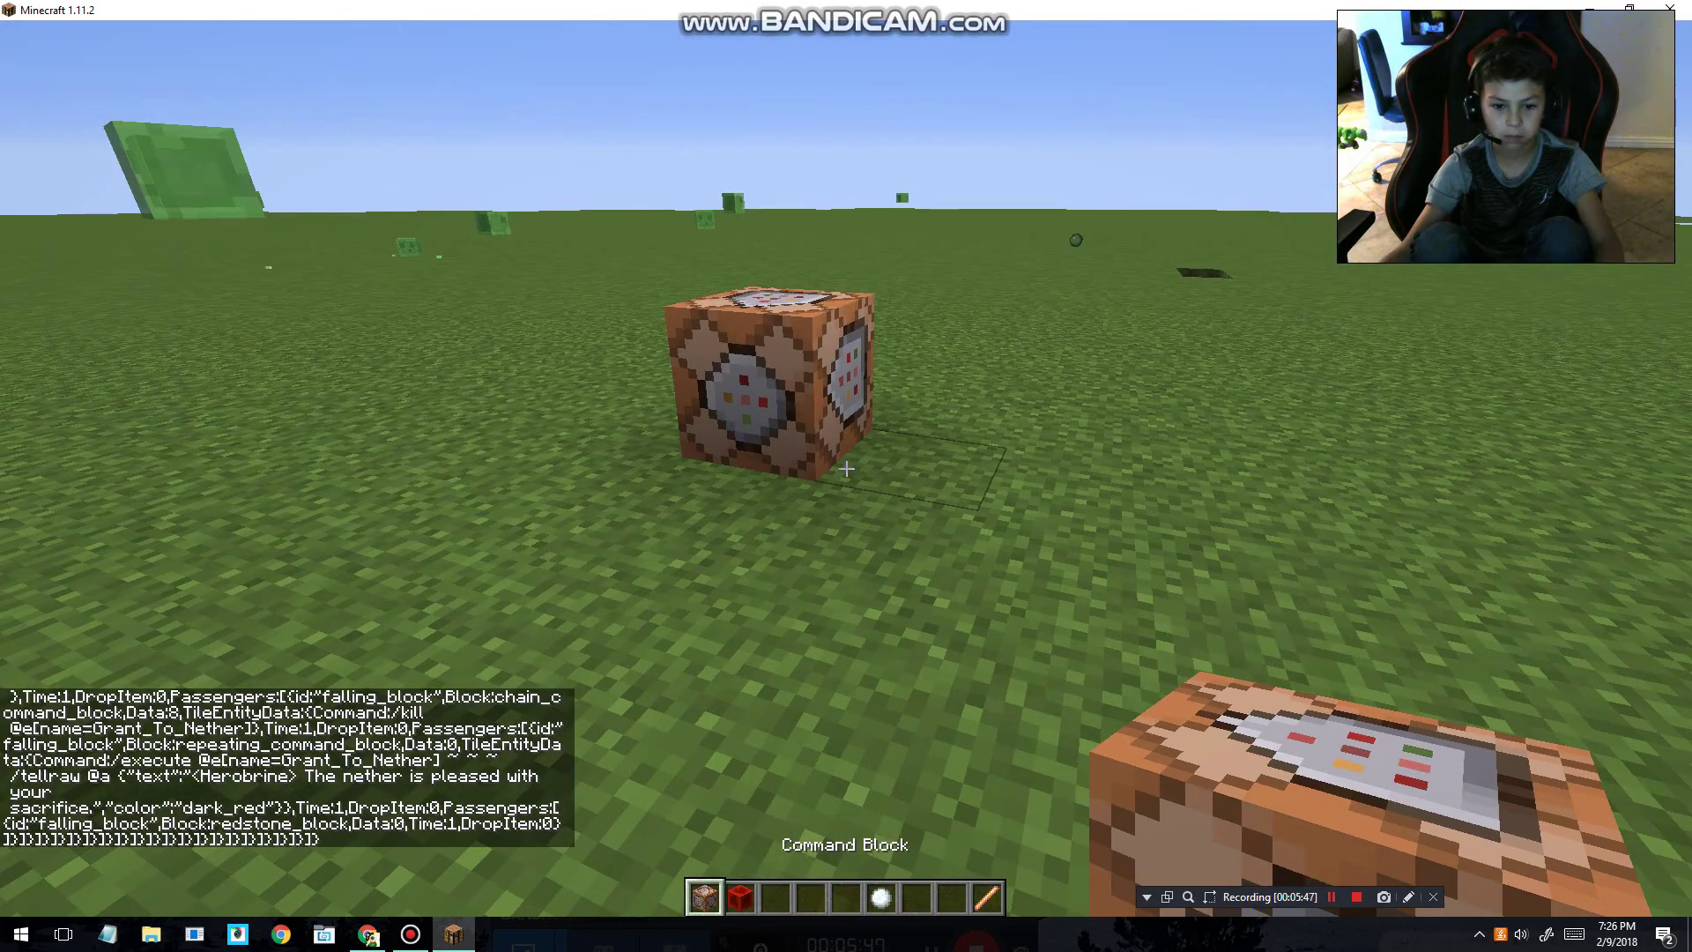
pyautogui.press('2')
pyautogui.rightClick(846, 467)
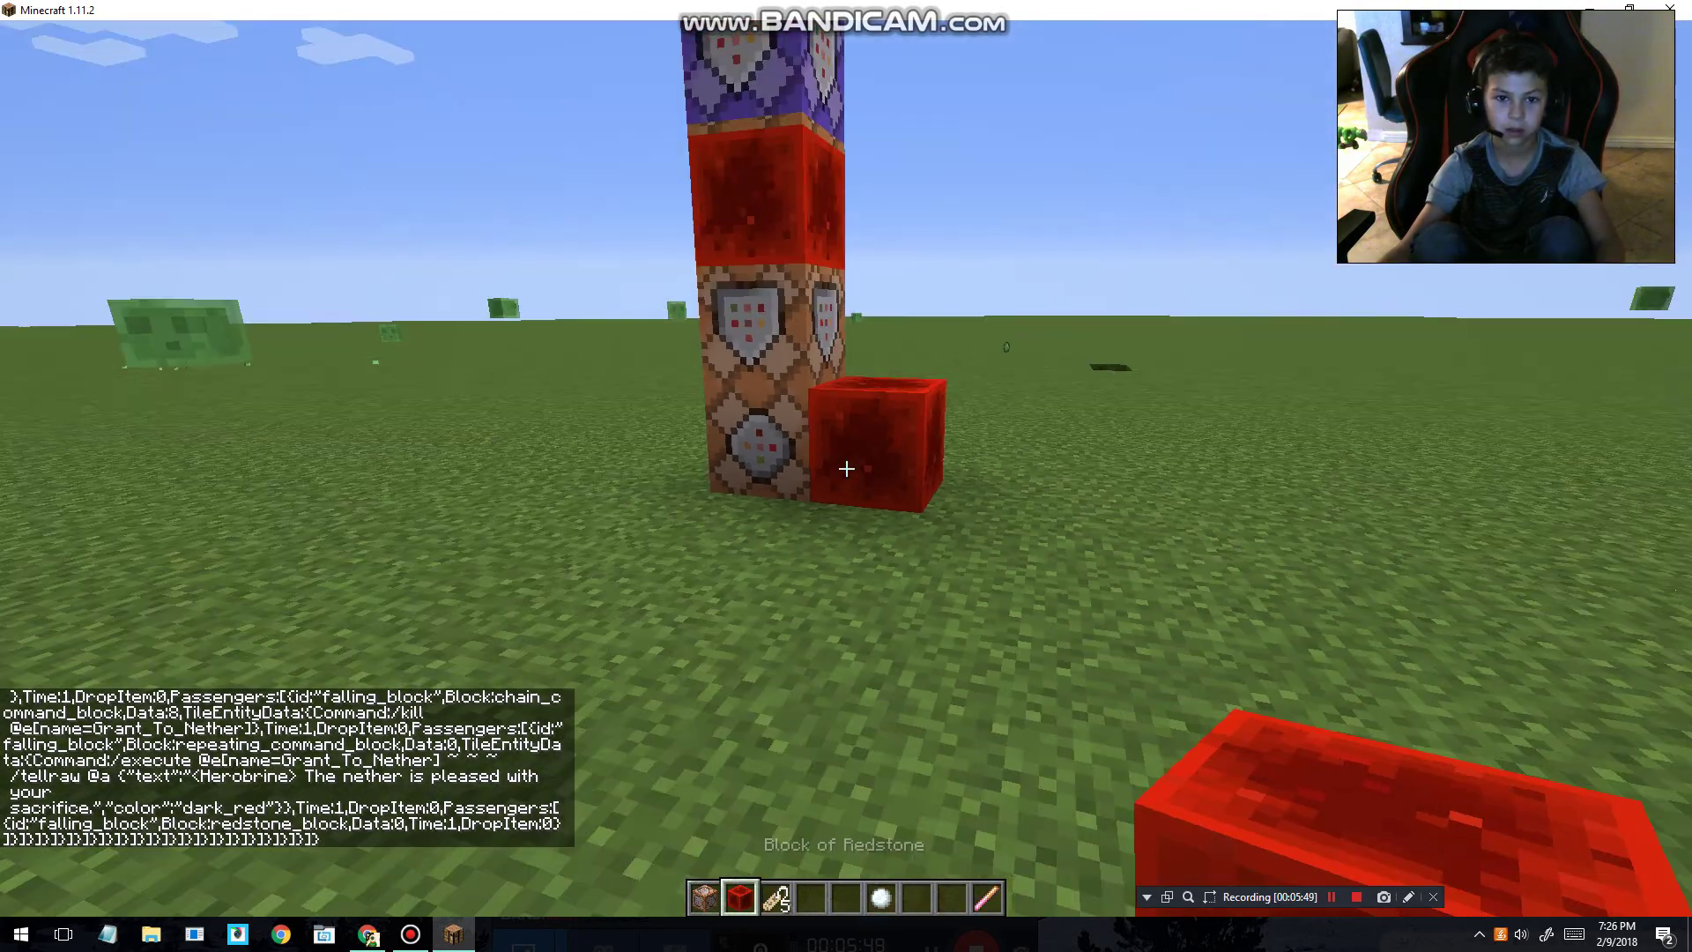
# Use the 'Click to remove' sign to clear the command-block structure.
pyautogui.press('3')
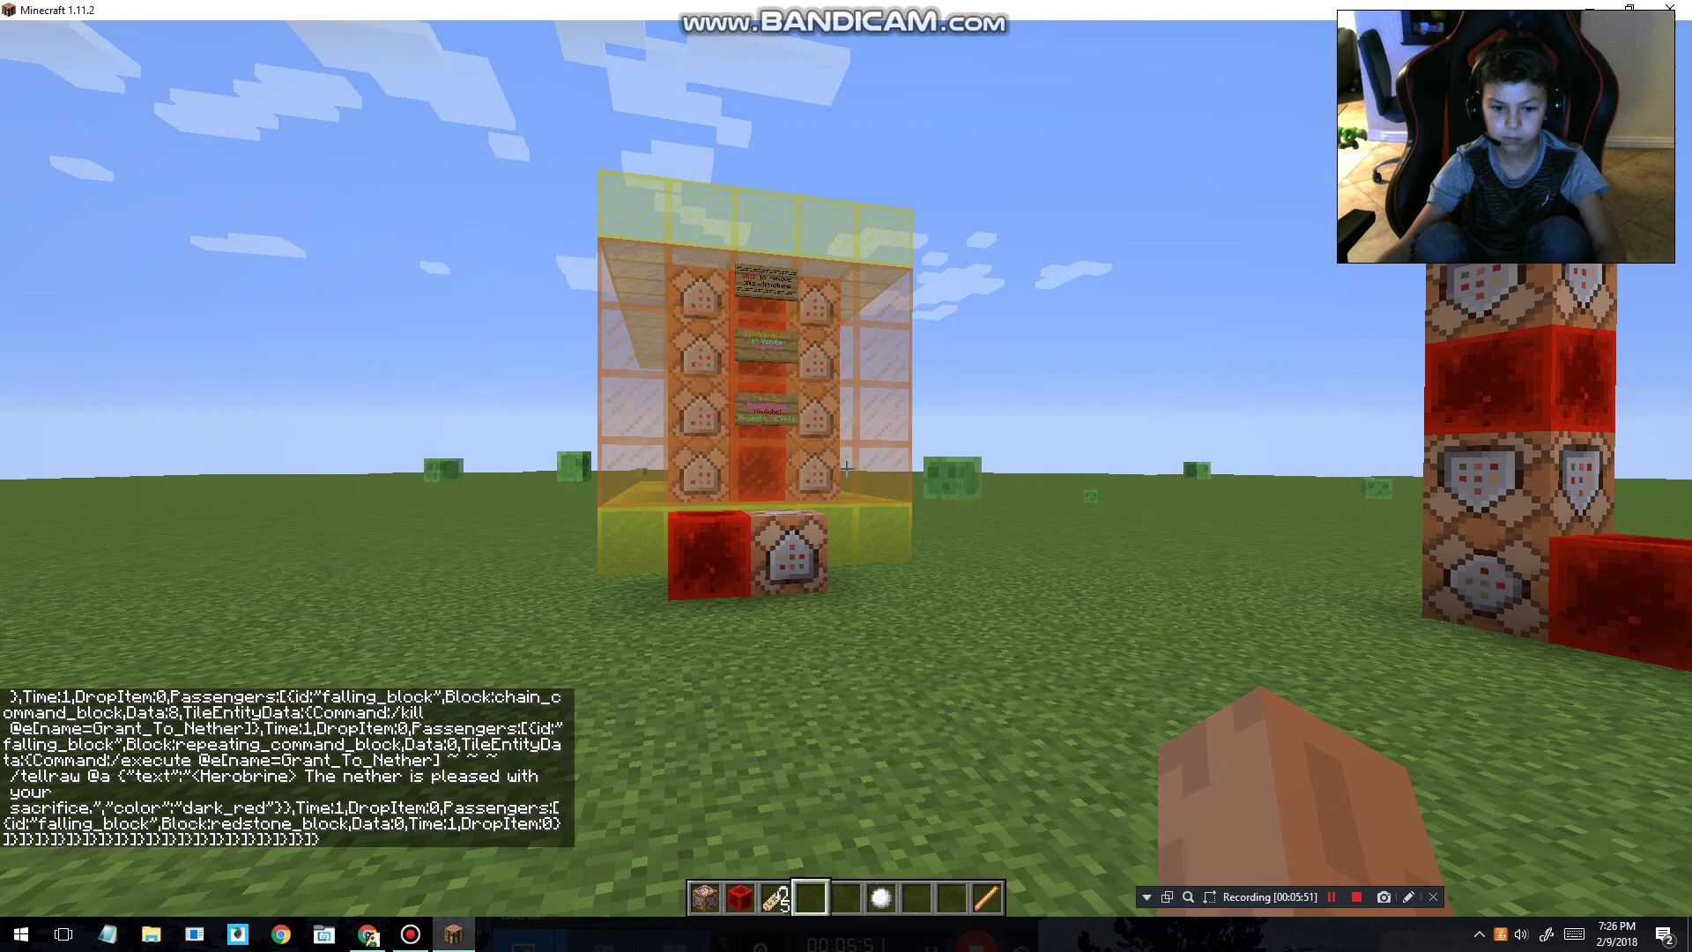
pyautogui.press('w')
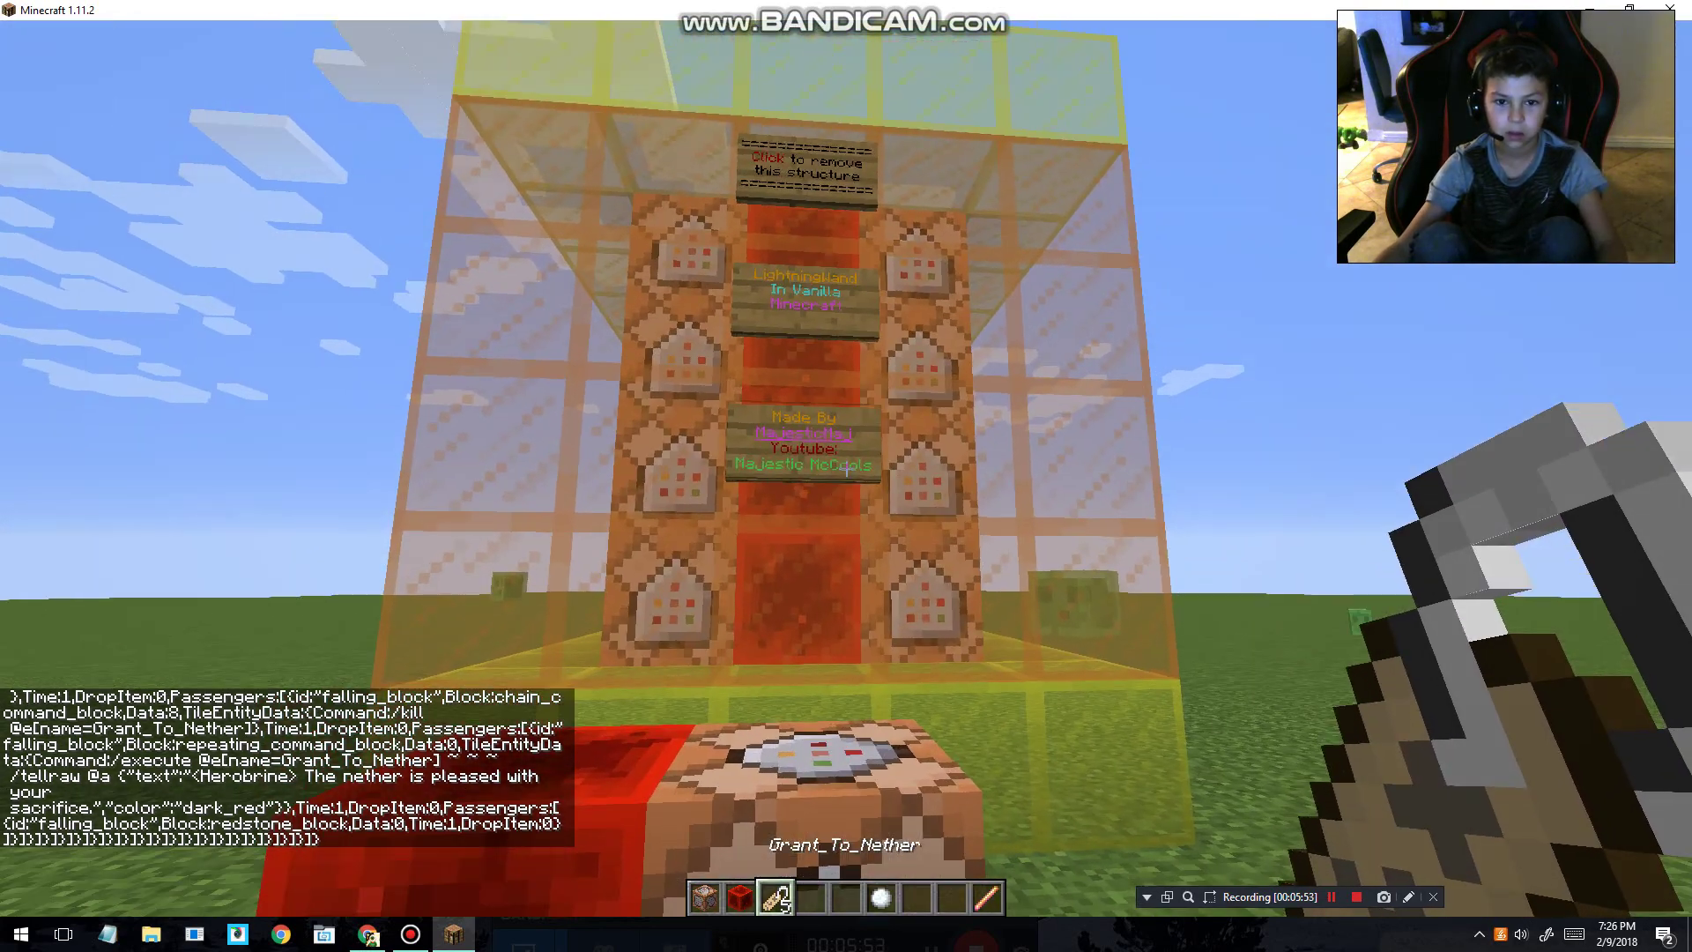
pyautogui.press('w')
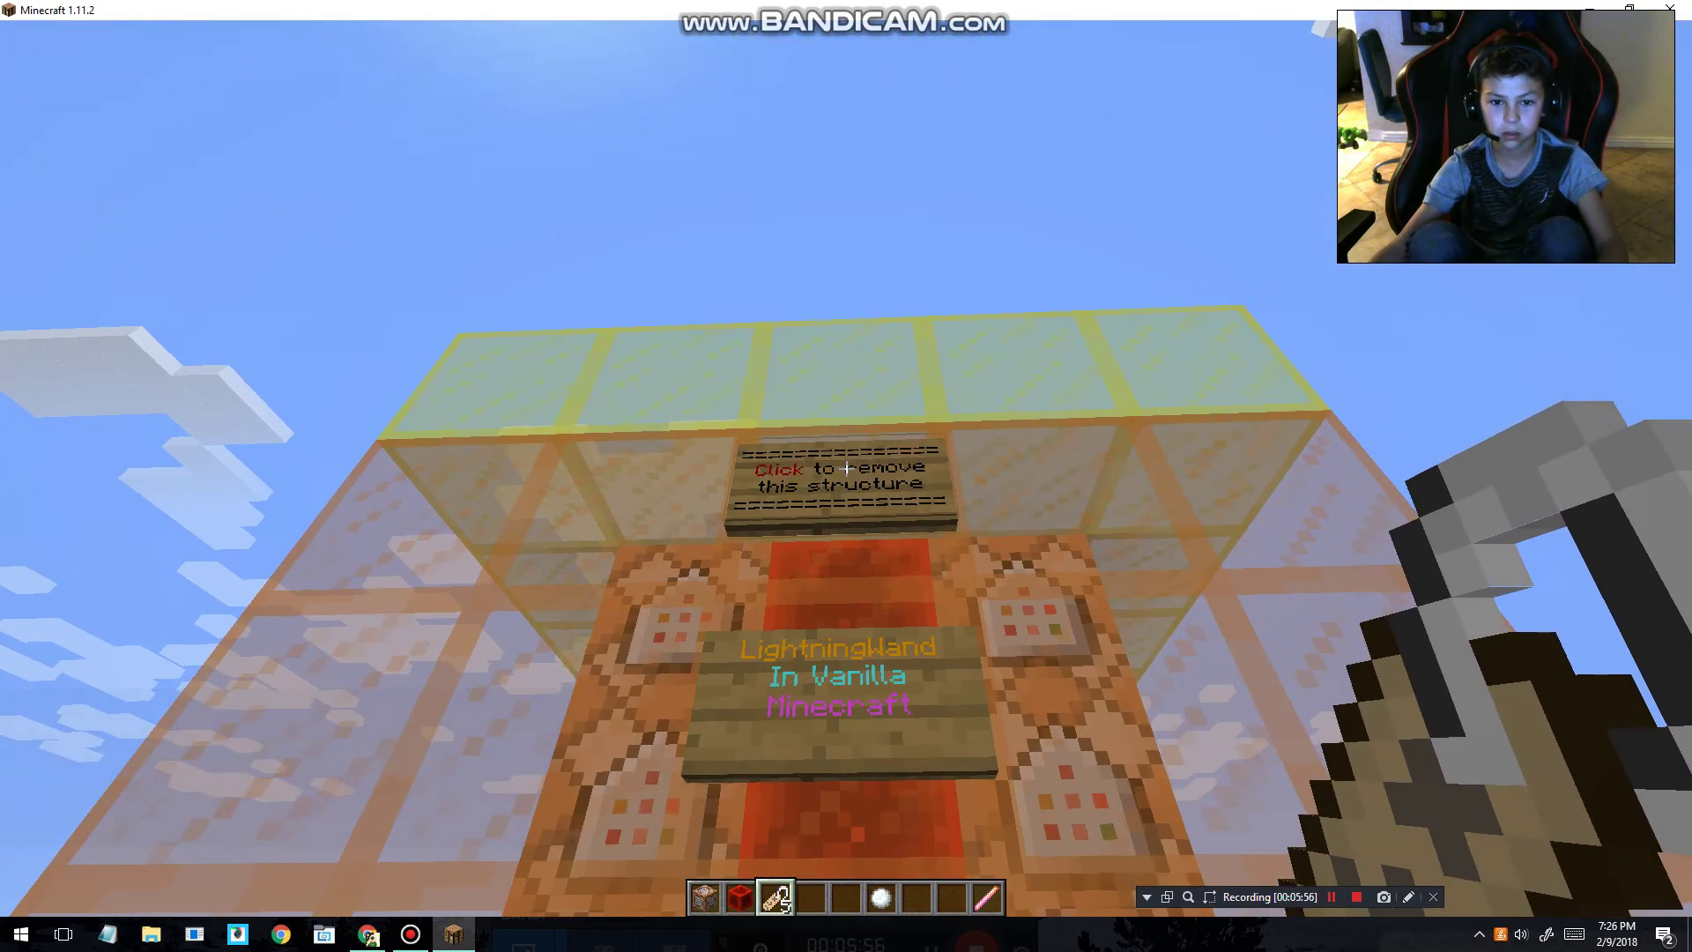
pyautogui.rightClick(846, 468)
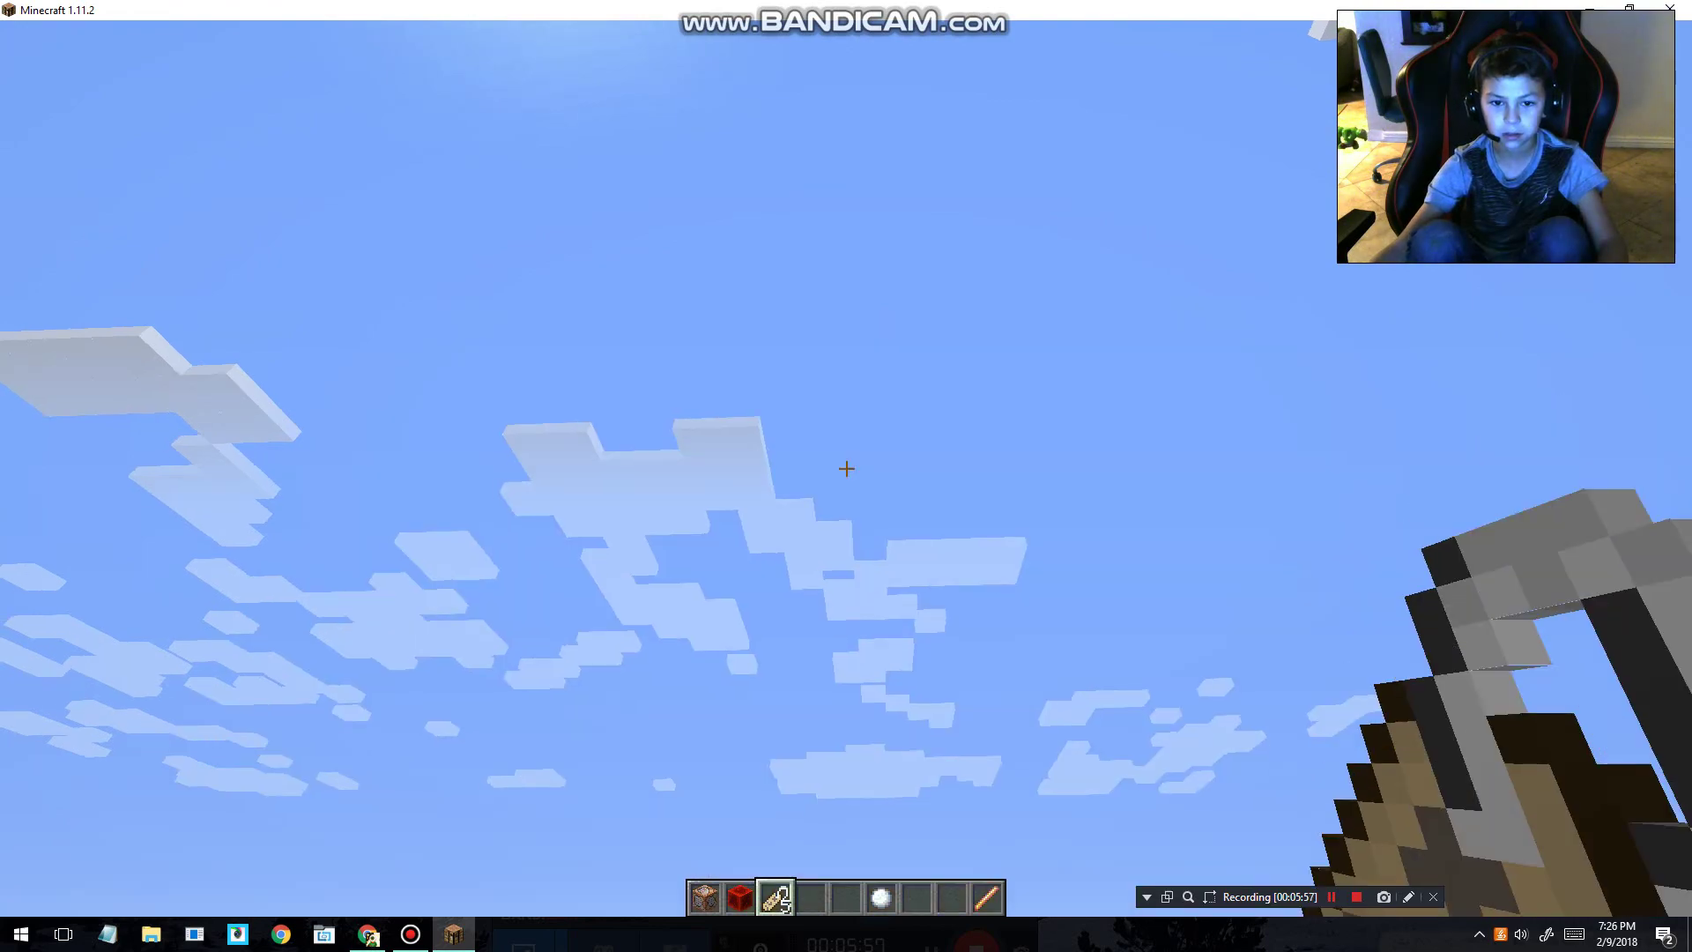
pyautogui.press('s')
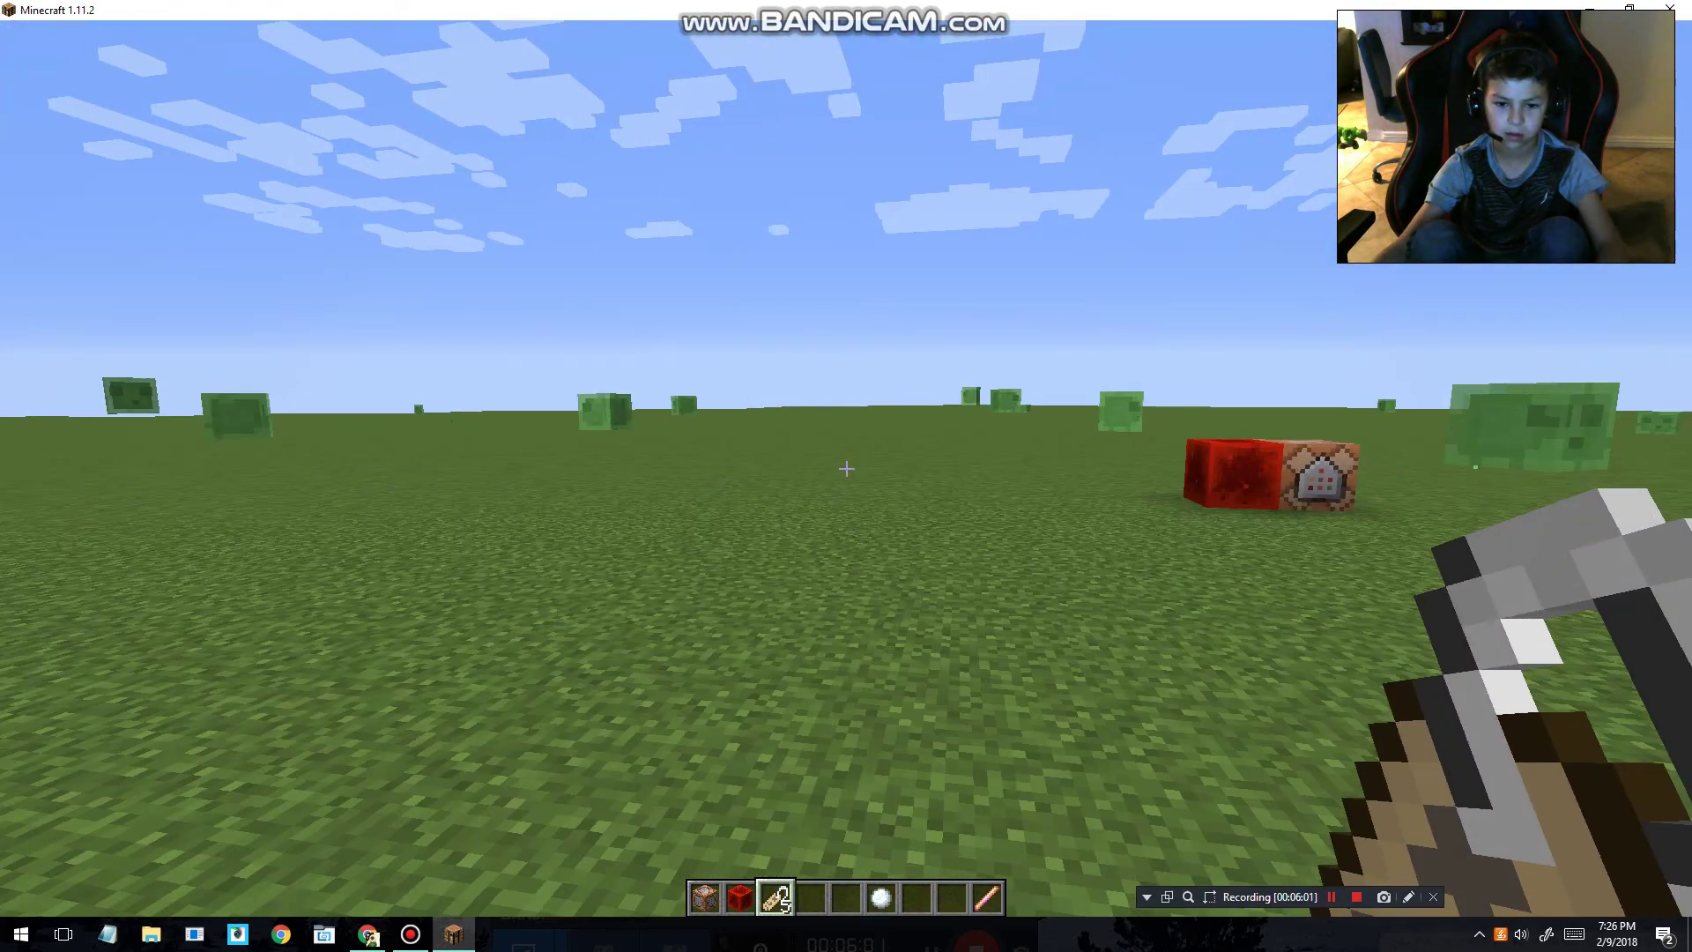
# Read the Grant_To_Nether wand's tooltip, then sacrifice a mob to summon Herobrine.
pyautogui.press('e')
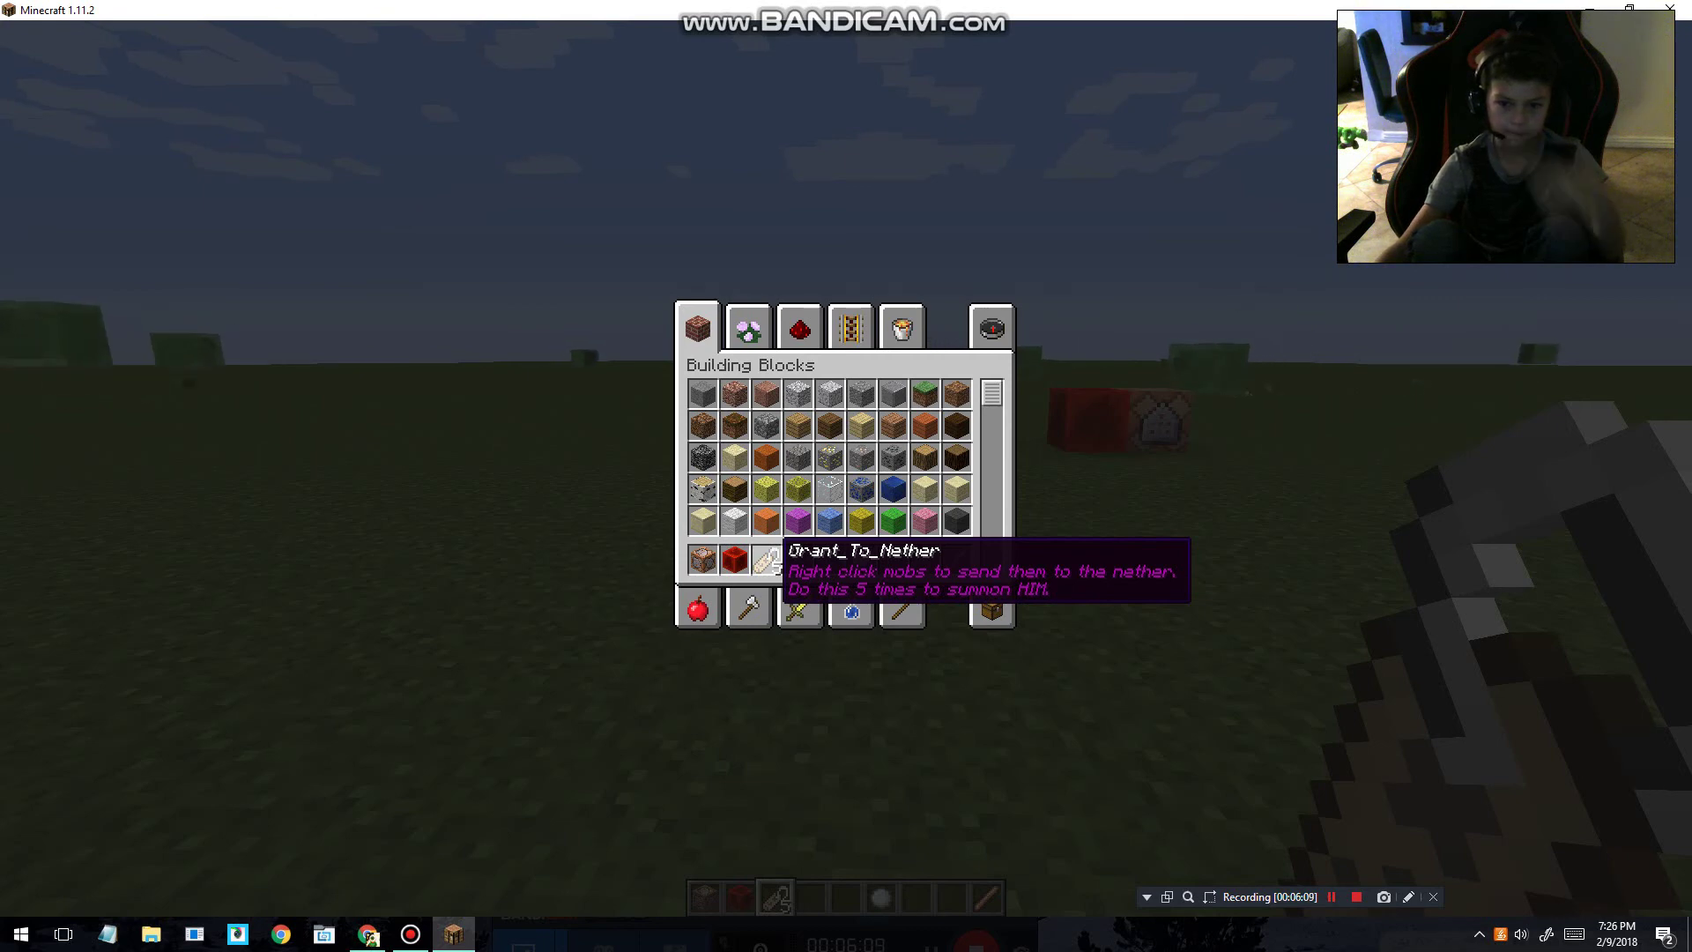
pyautogui.press('e')
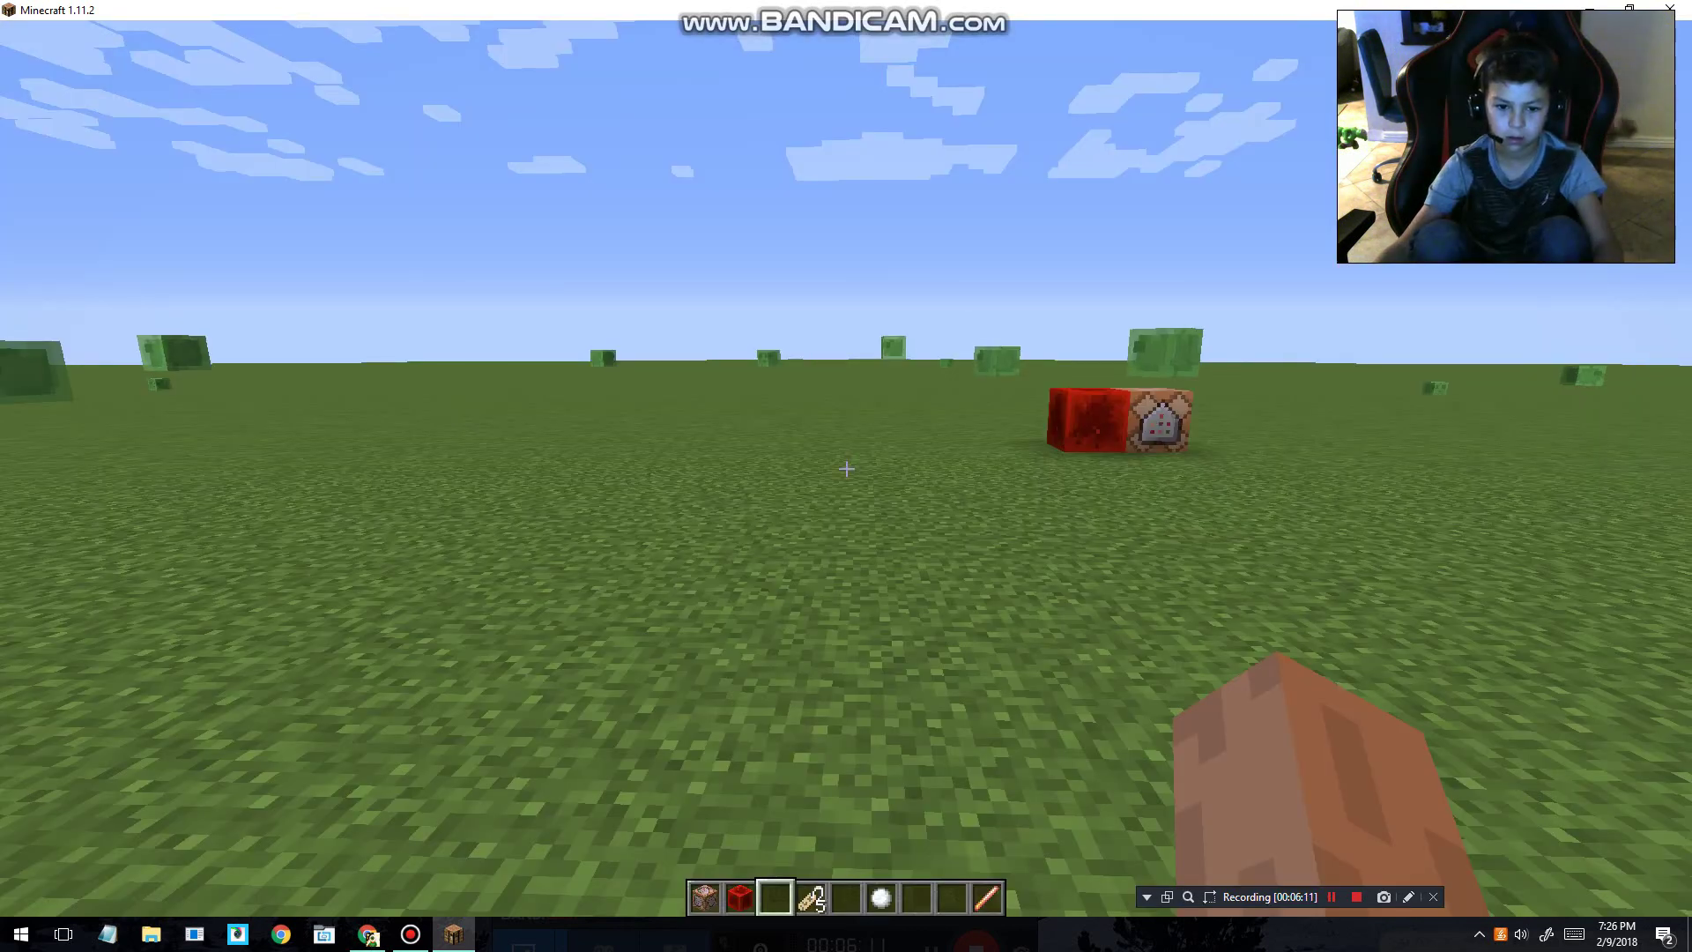
pyautogui.scroll(-1, 846, 469)
pyautogui.scroll(-1, 846, 468)
pyautogui.scroll(1, 845, 469)
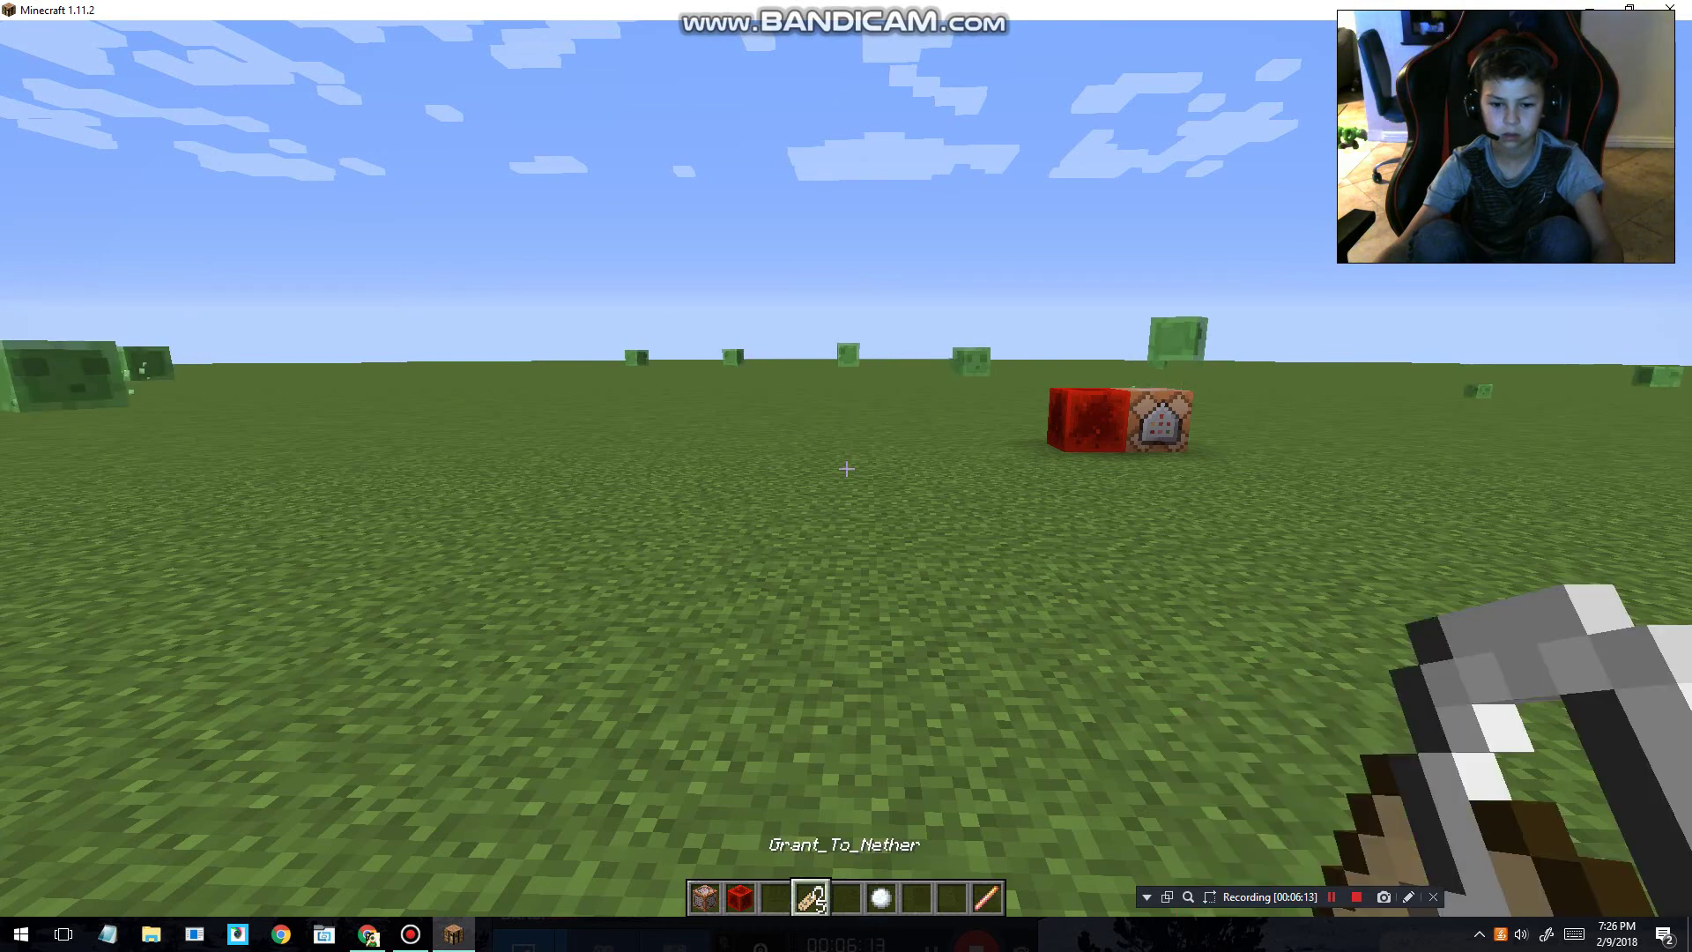
pyautogui.press('e')
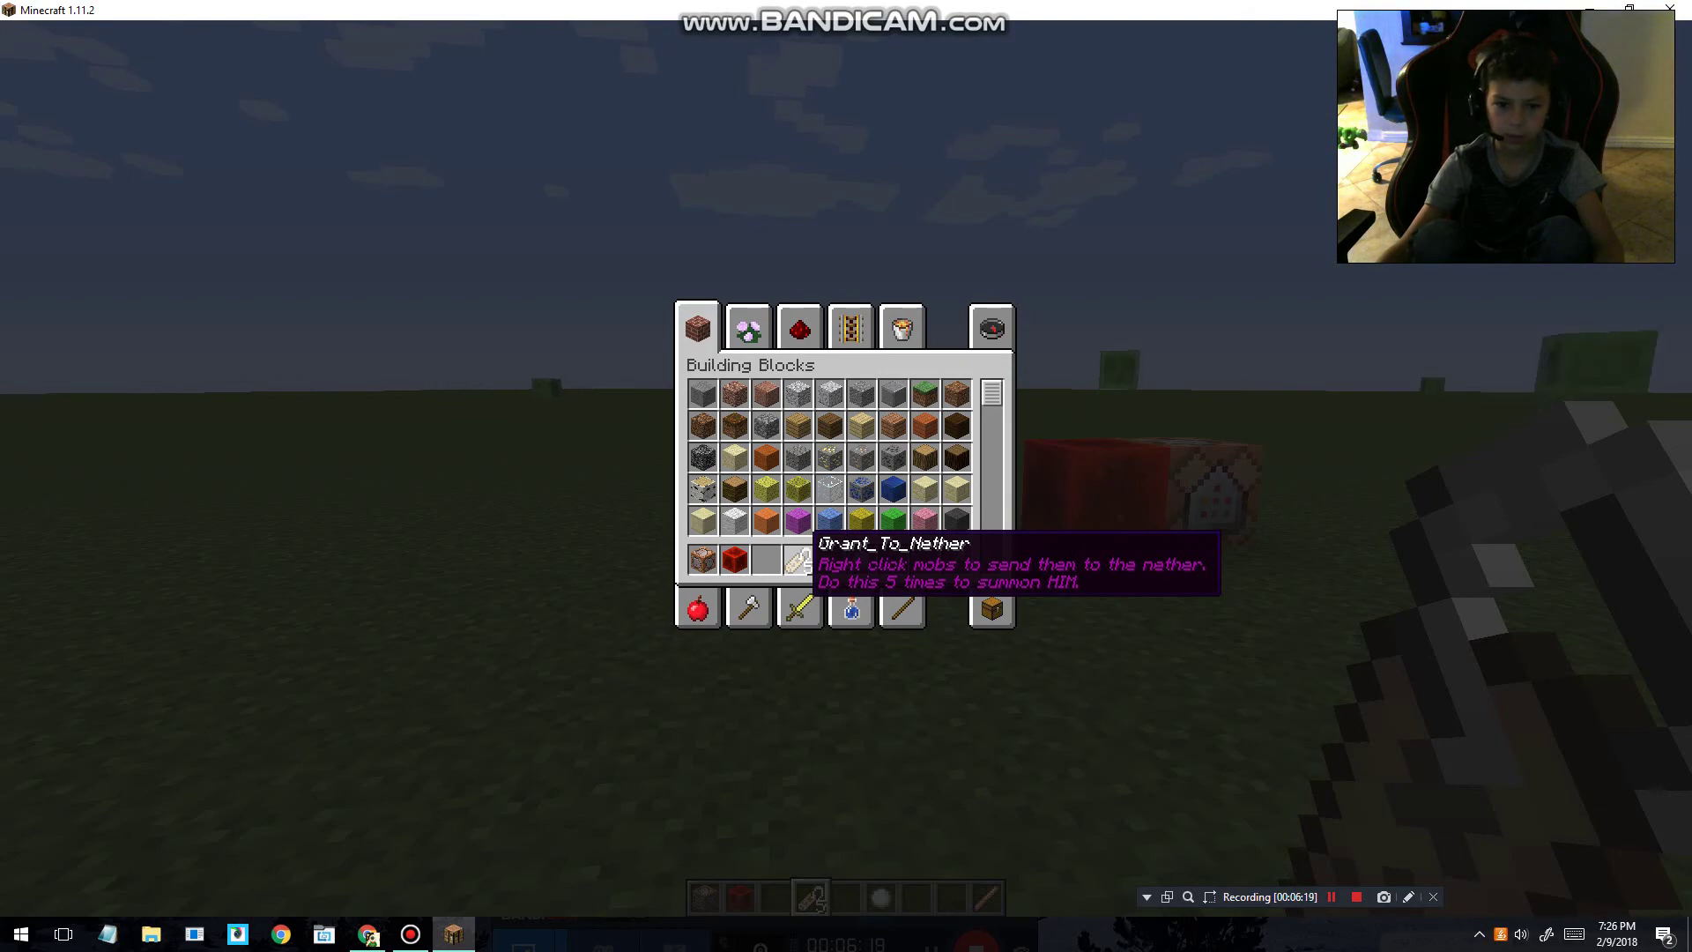
pyautogui.press('e')
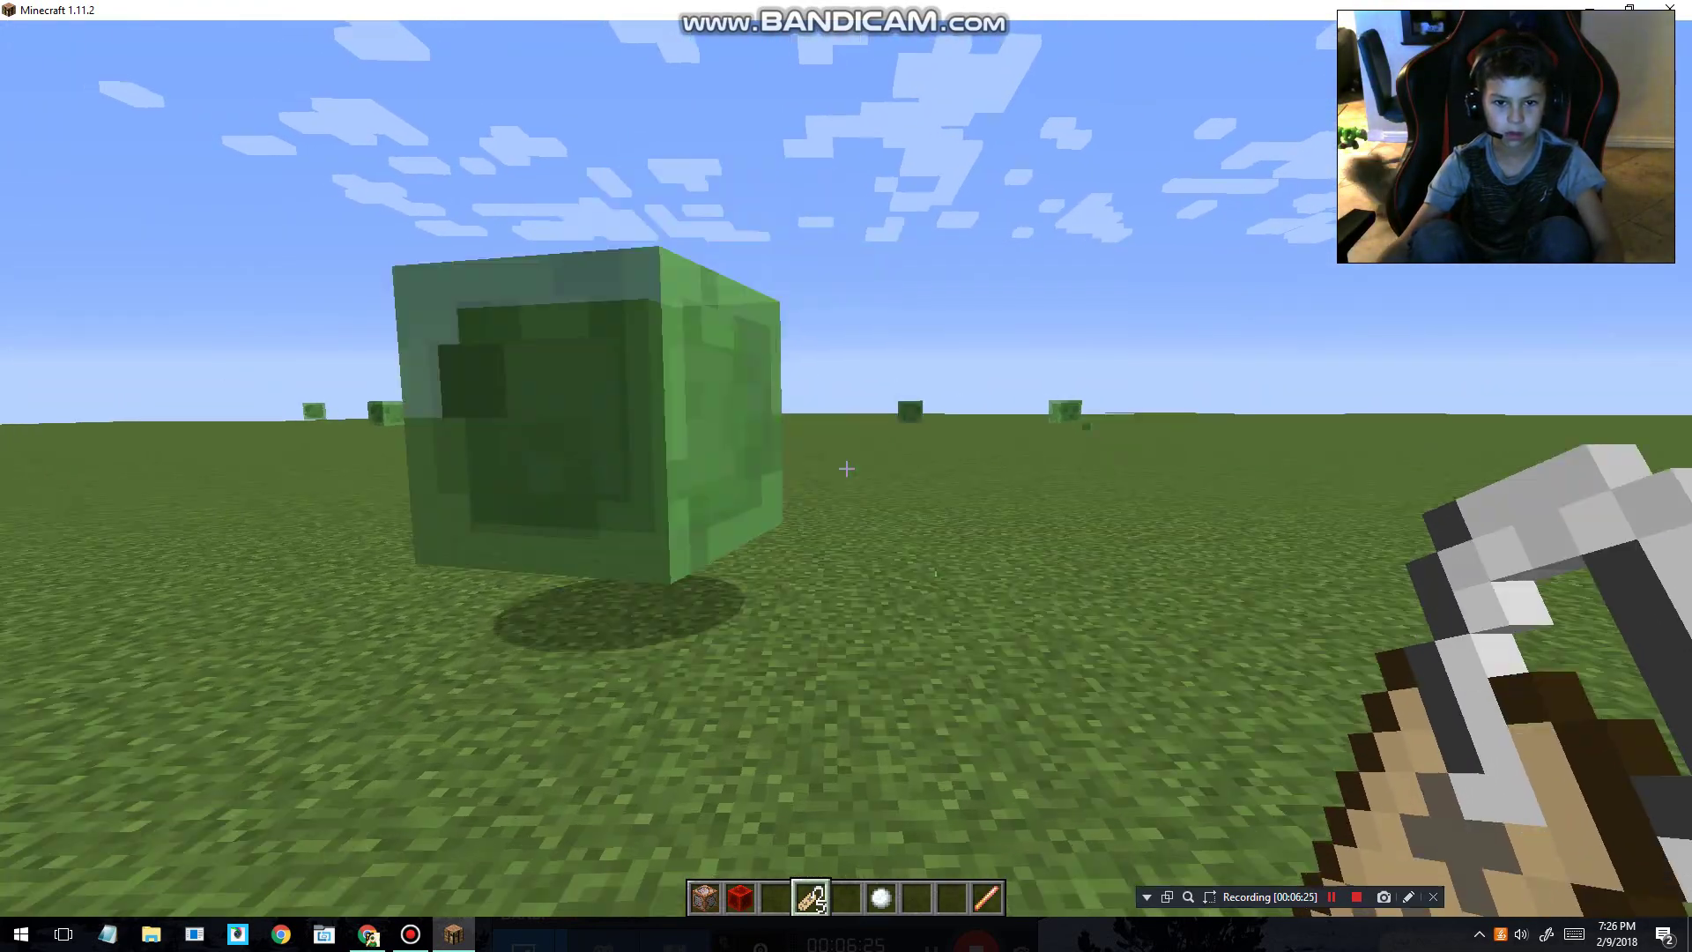
pyautogui.click(846, 468)
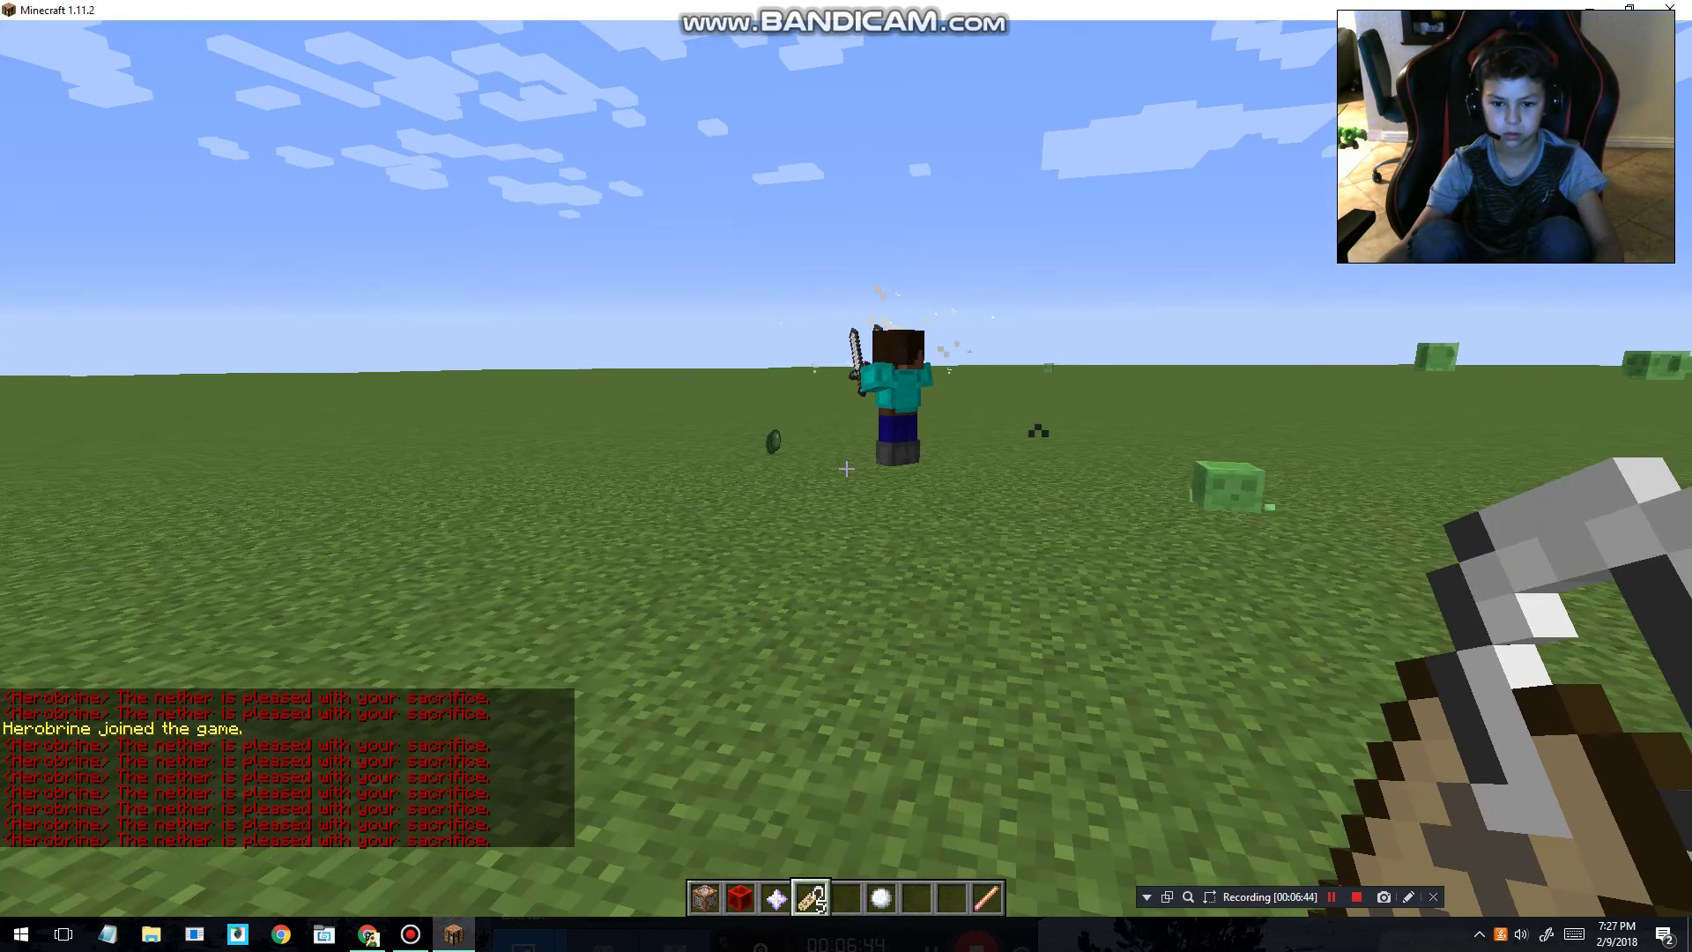
pyautogui.scroll(-3, 846, 468)
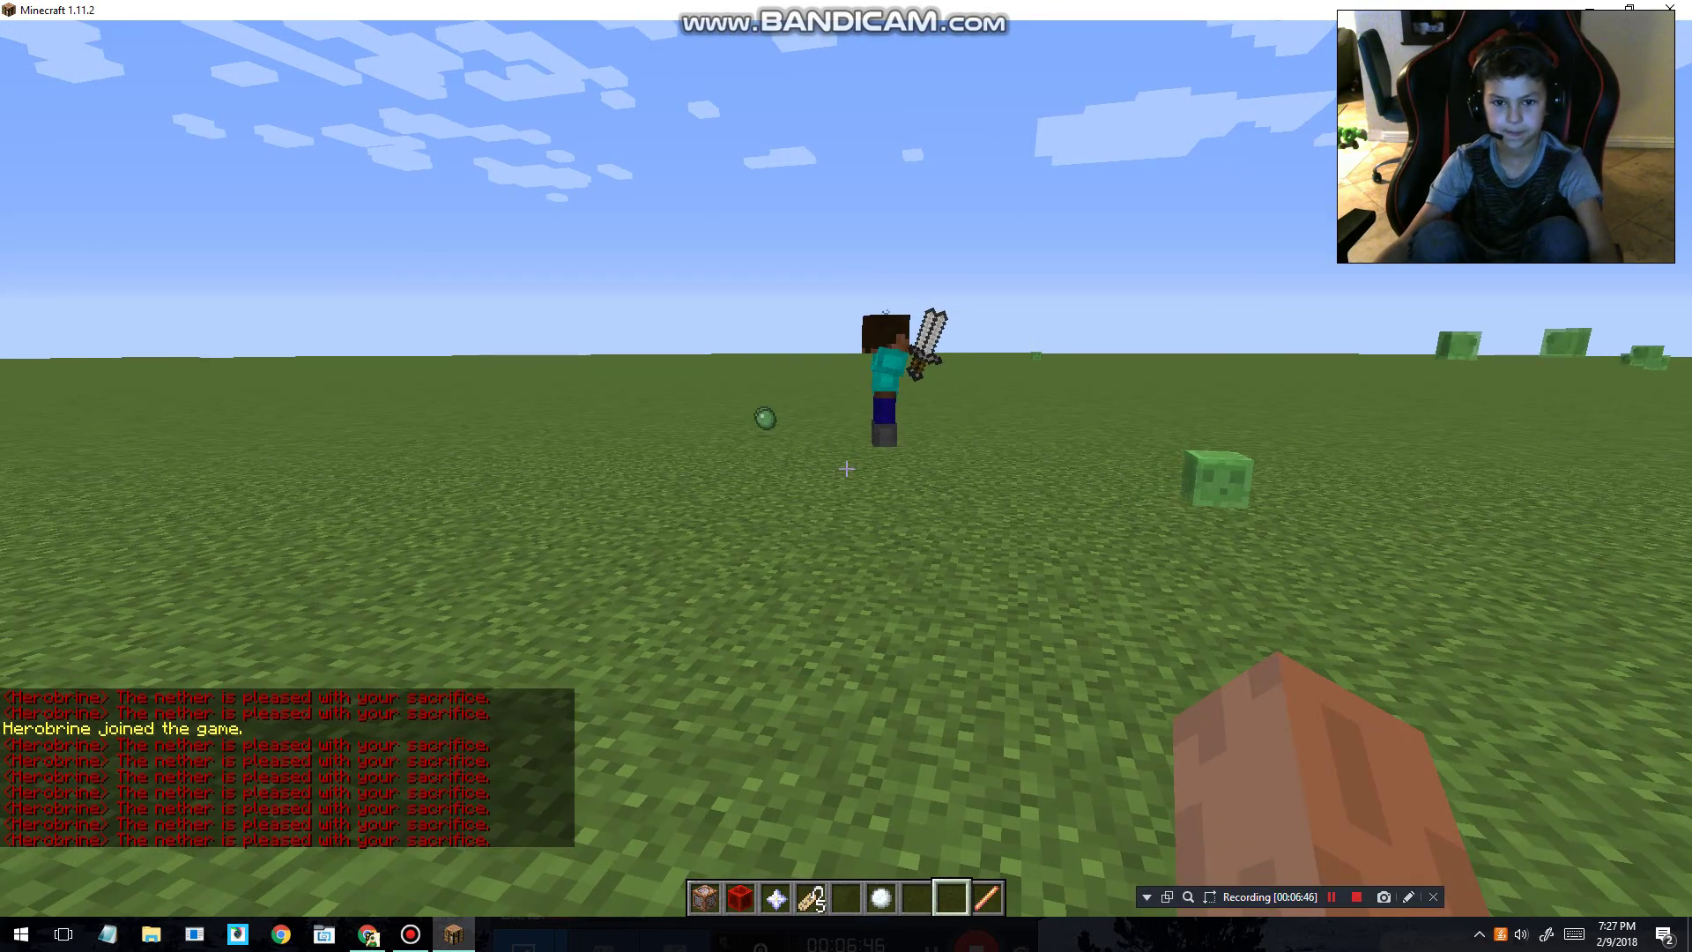
pyautogui.scroll(-1, 846, 467)
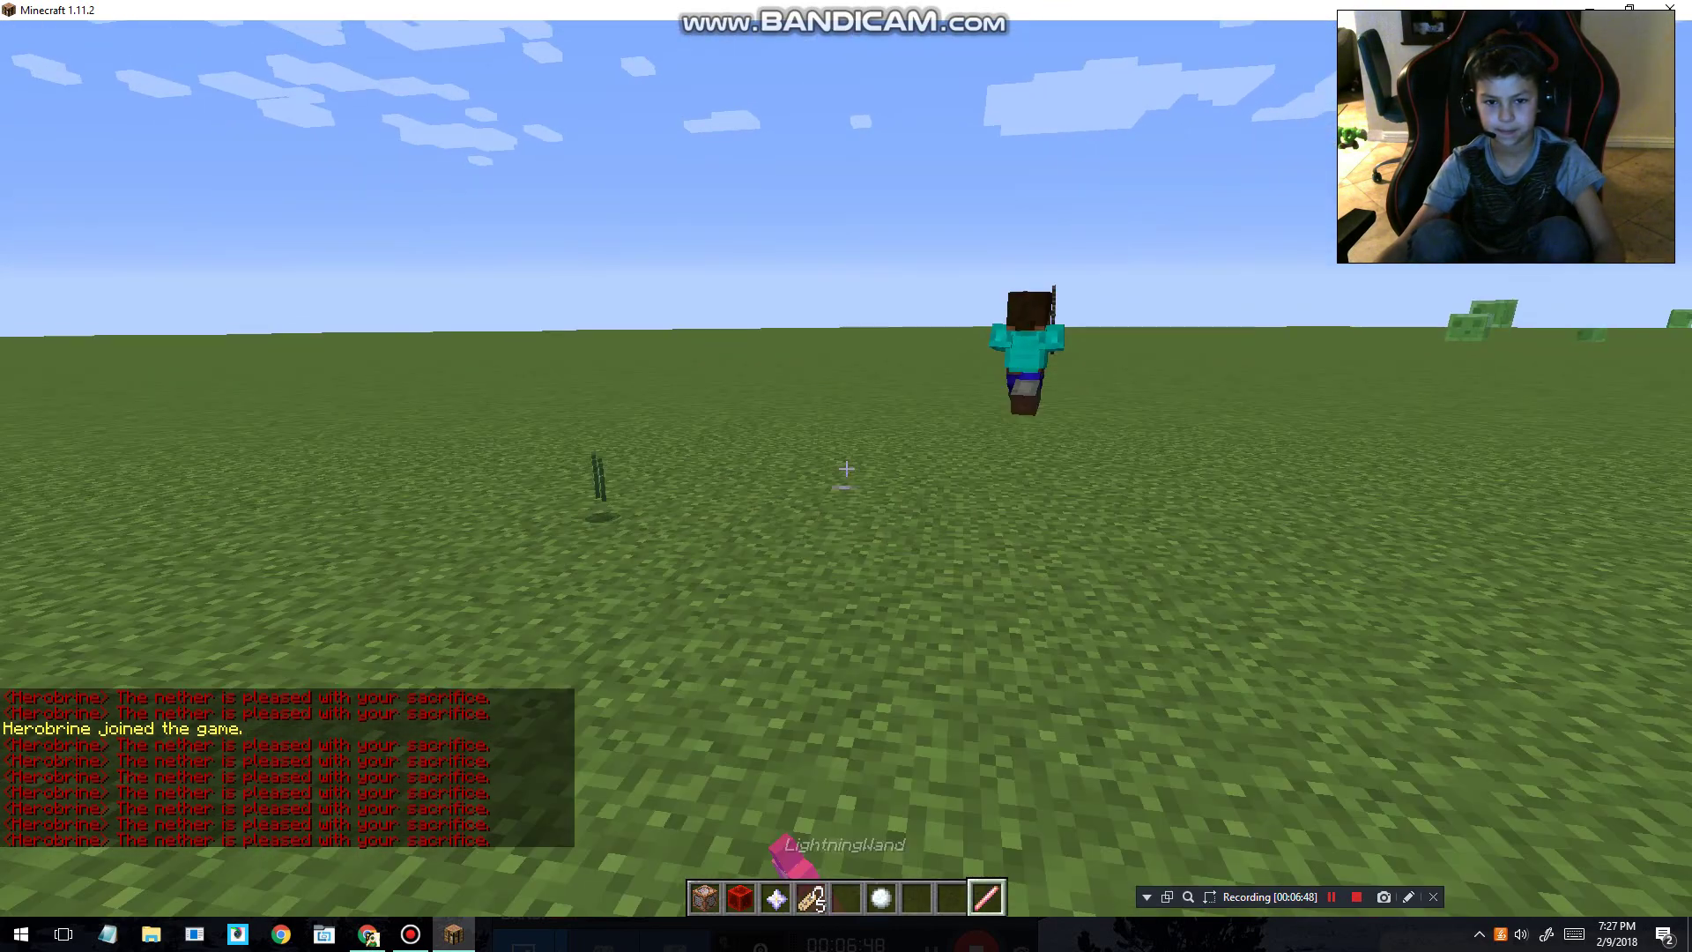
# Strike Herobrine three times with the LightningWand.
pyautogui.click(846, 468)
pyautogui.click(847, 468)
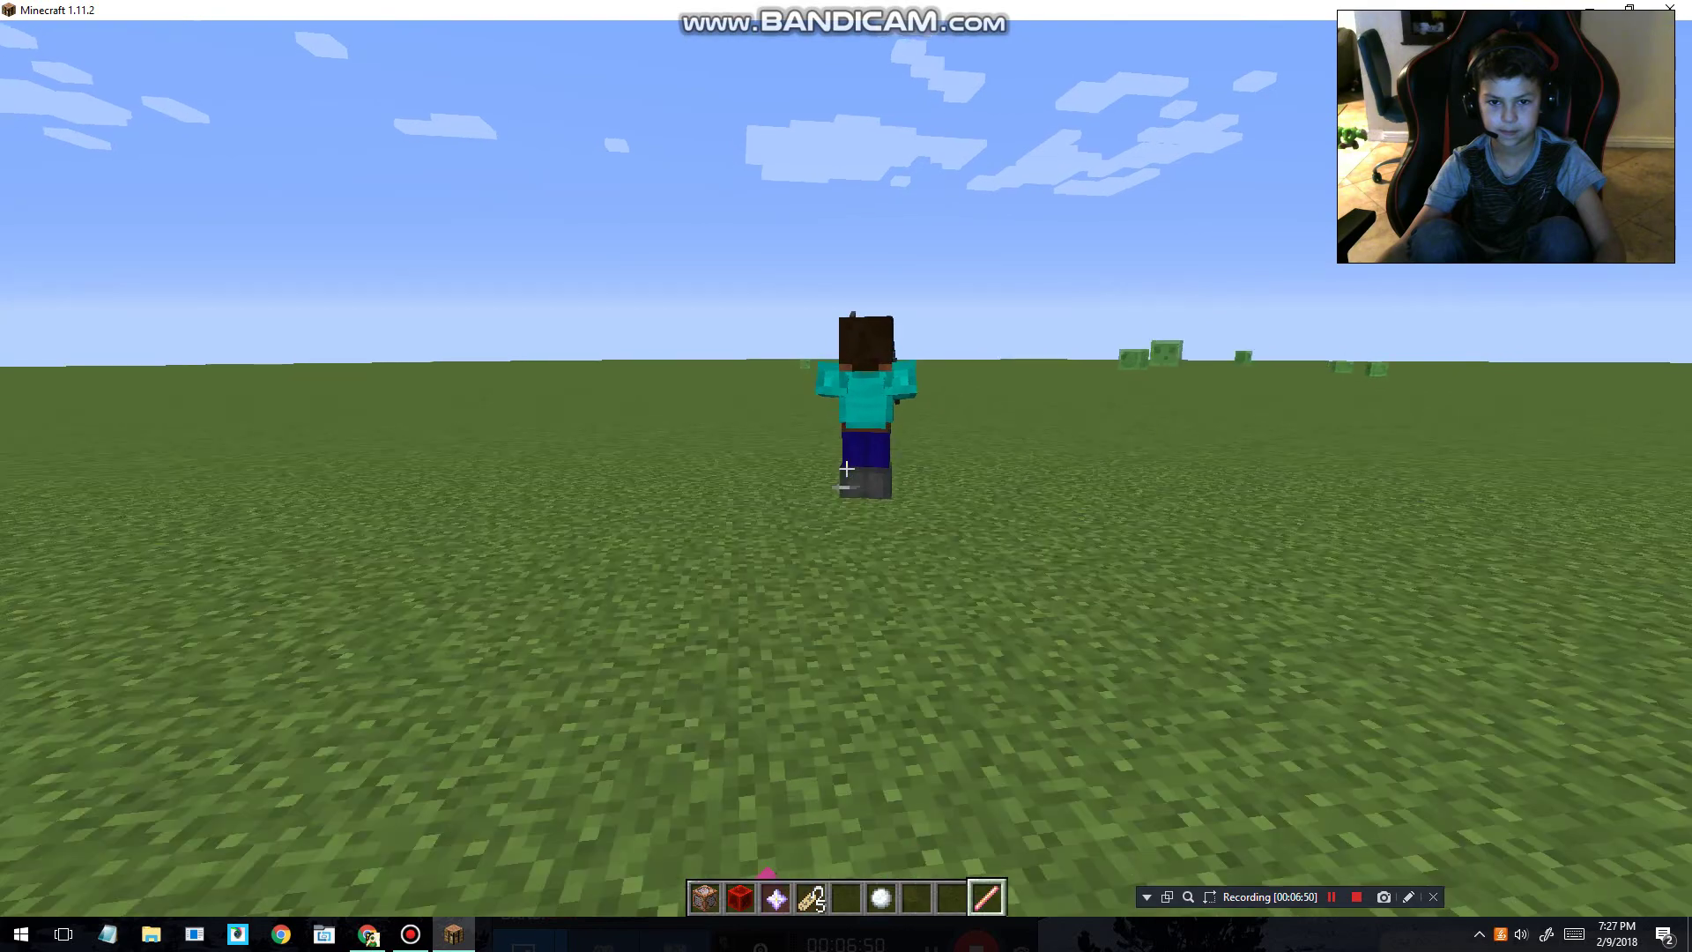
pyautogui.click(847, 469)
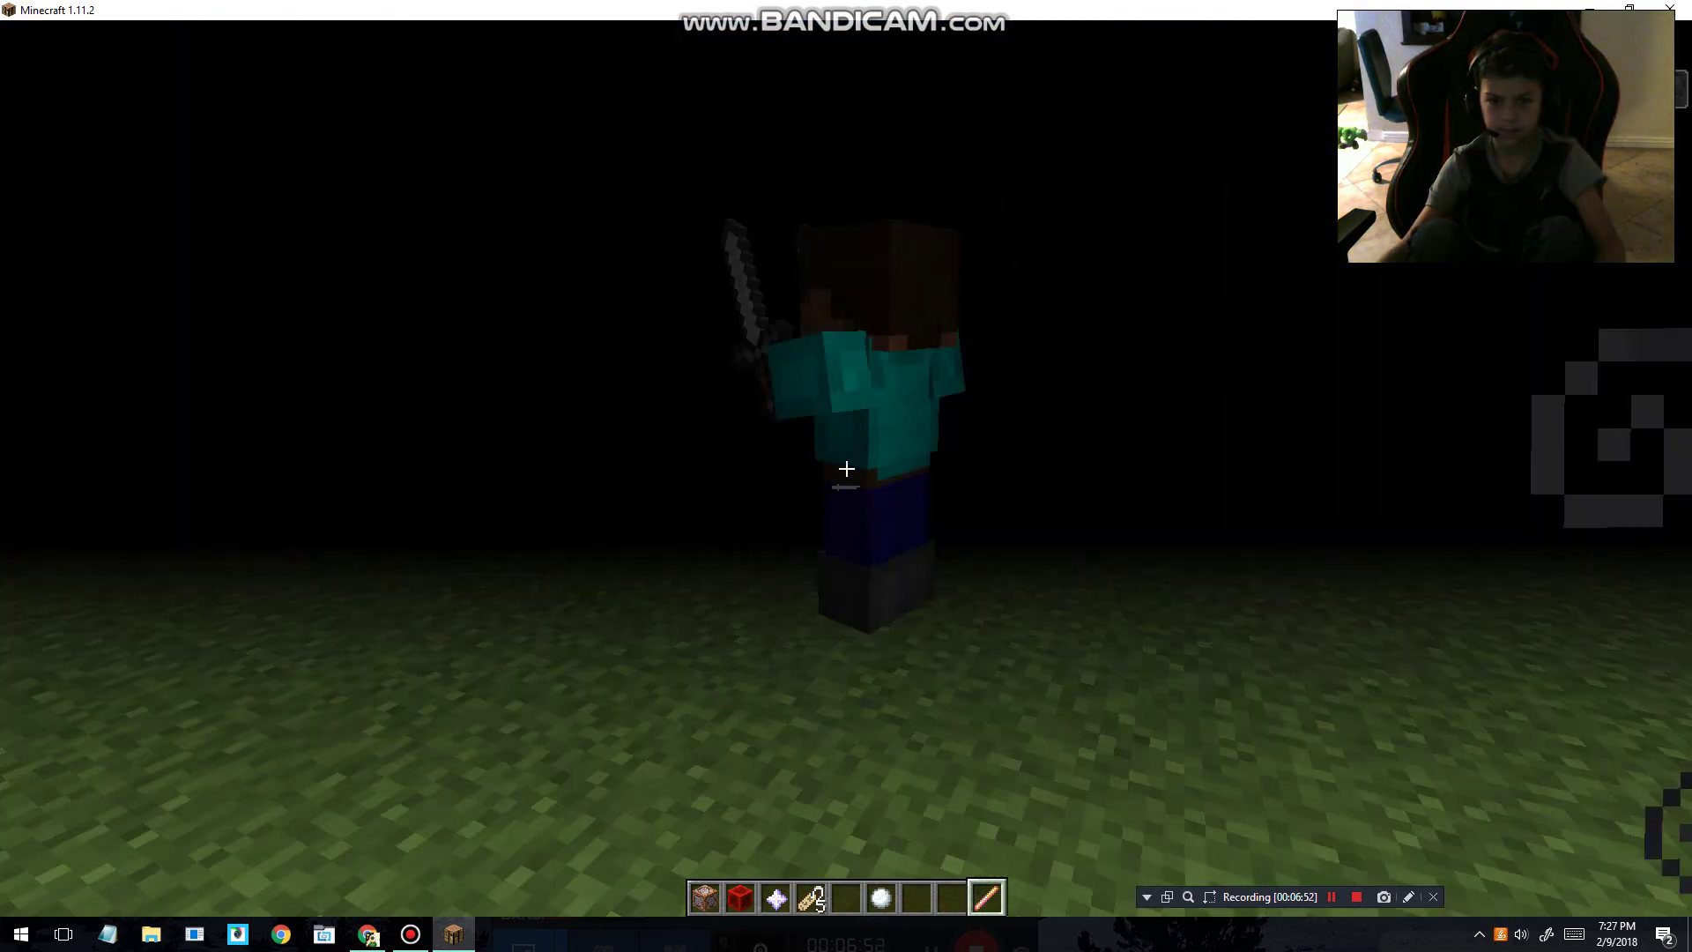
# Switch to hotbar slots 4 and 5 and check the creative inventory while Blindness wears off.
pyautogui.press('4')
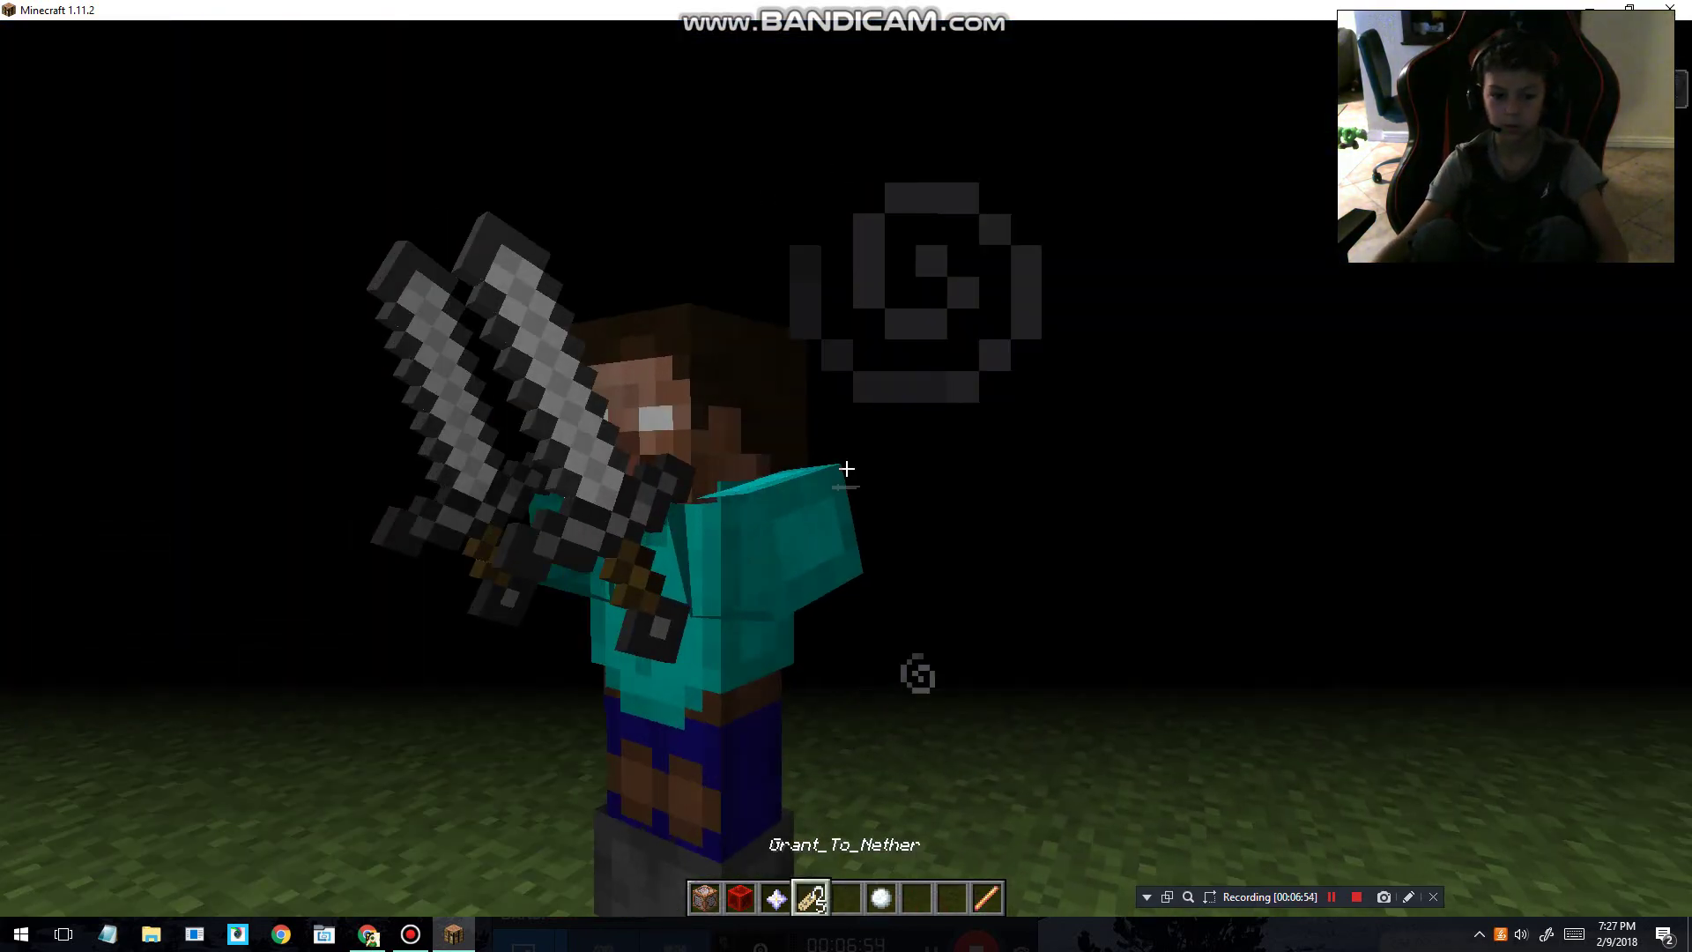
pyautogui.press('5')
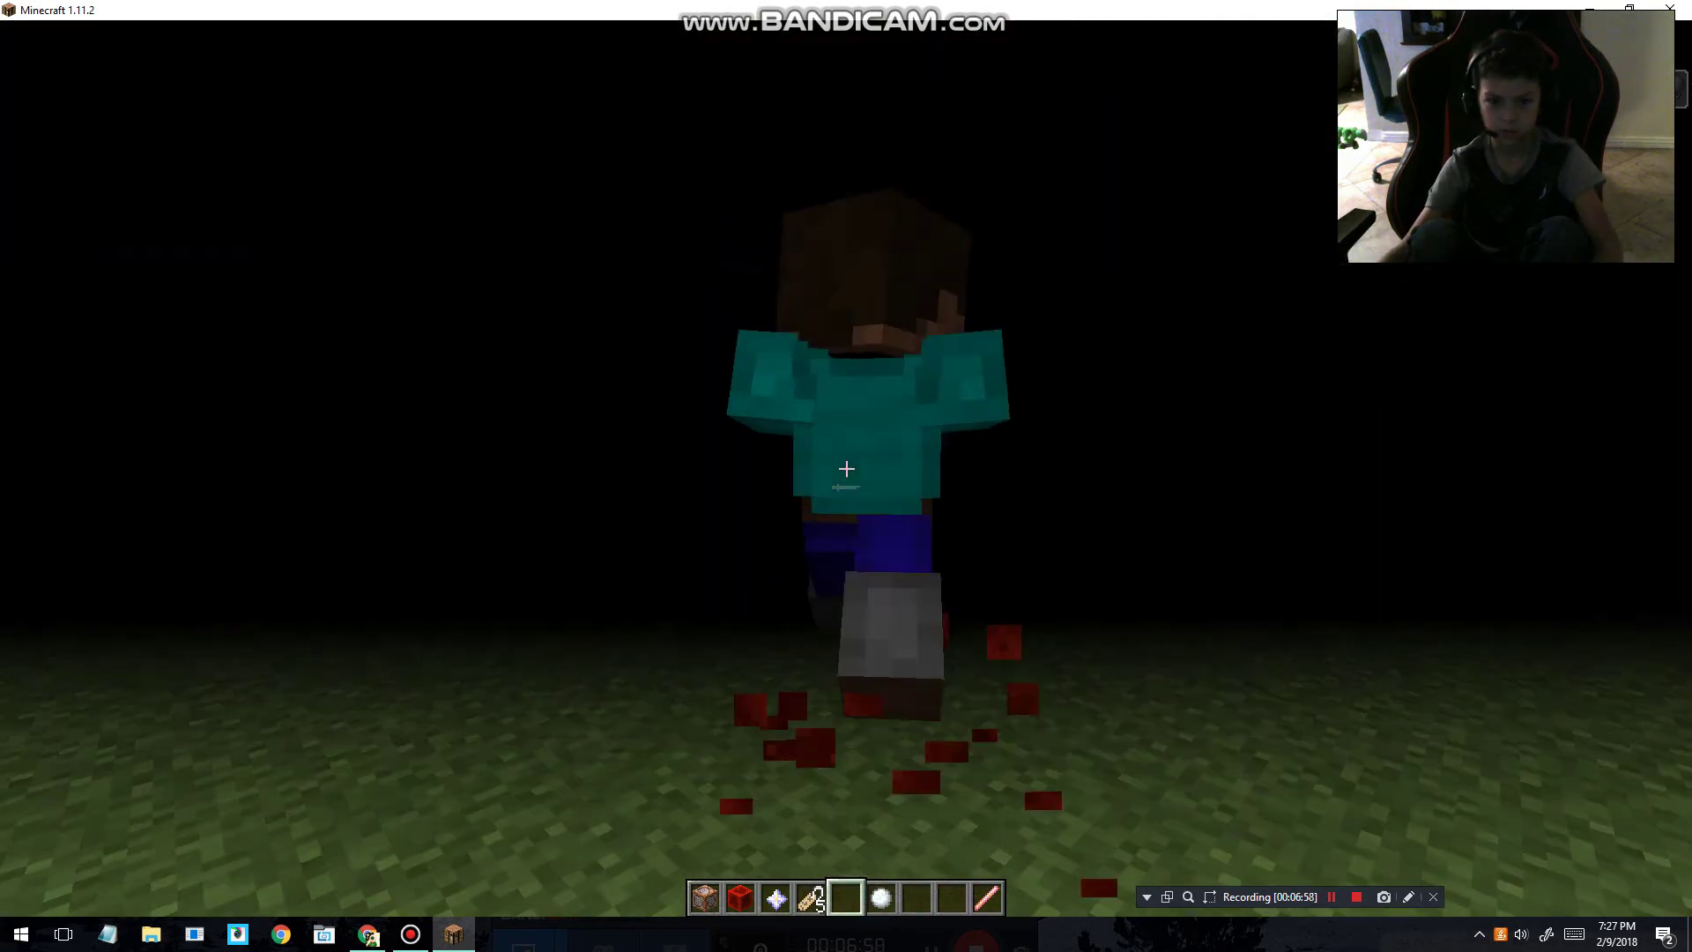
pyautogui.press('e')
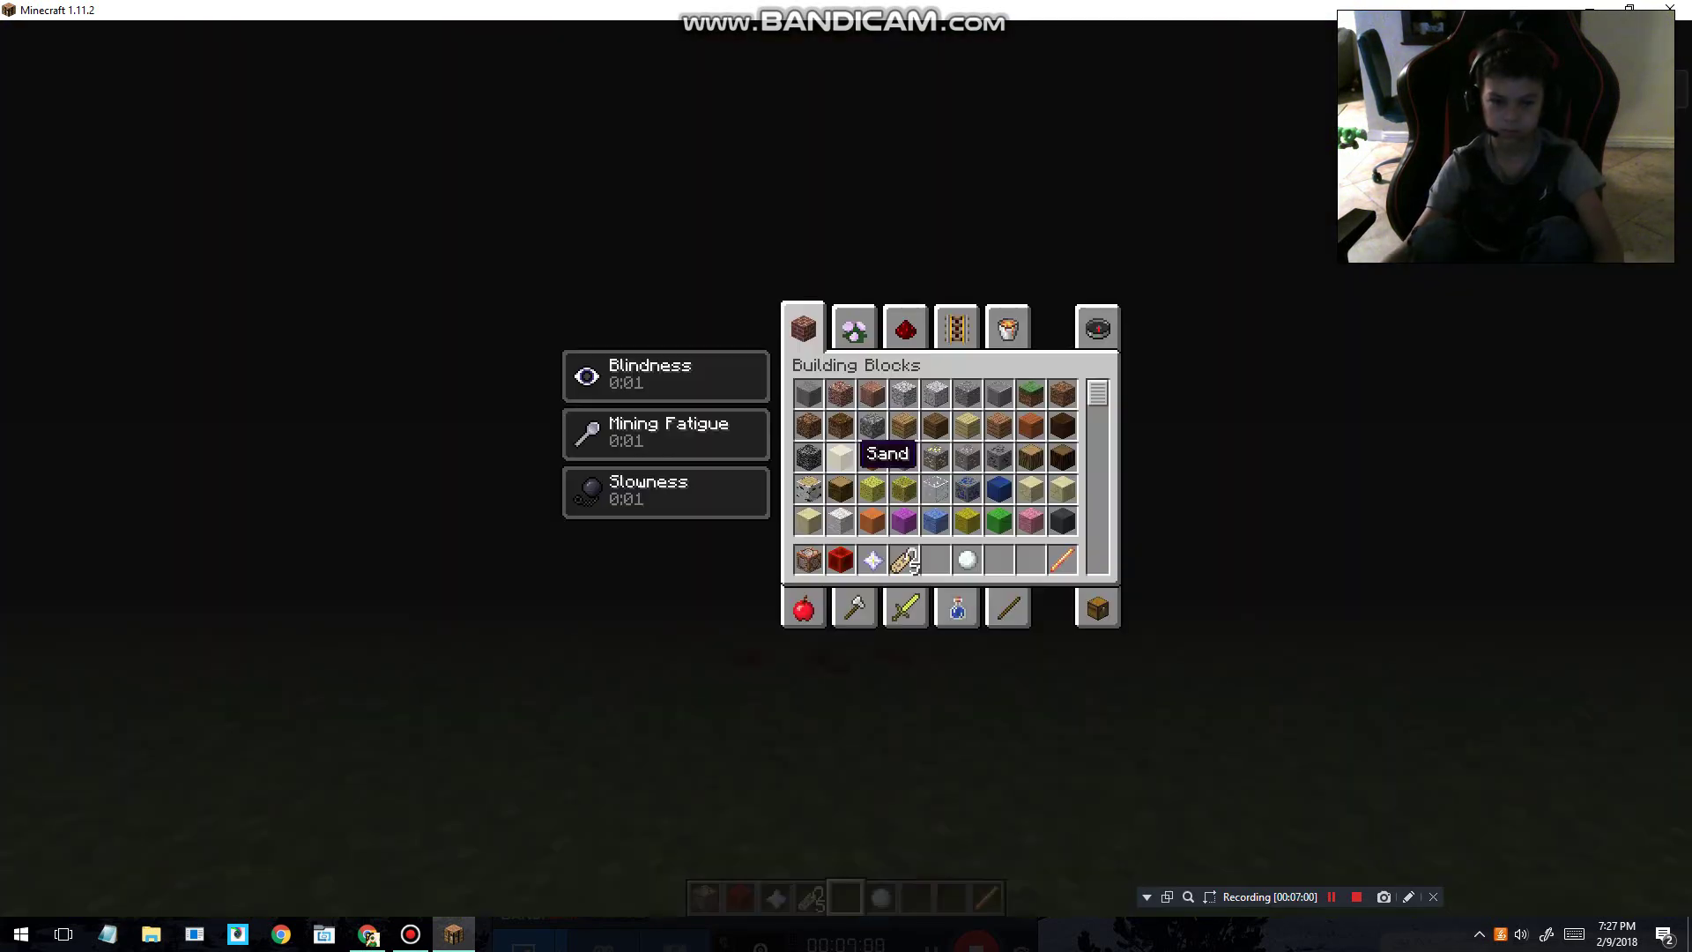
pyautogui.press('e')
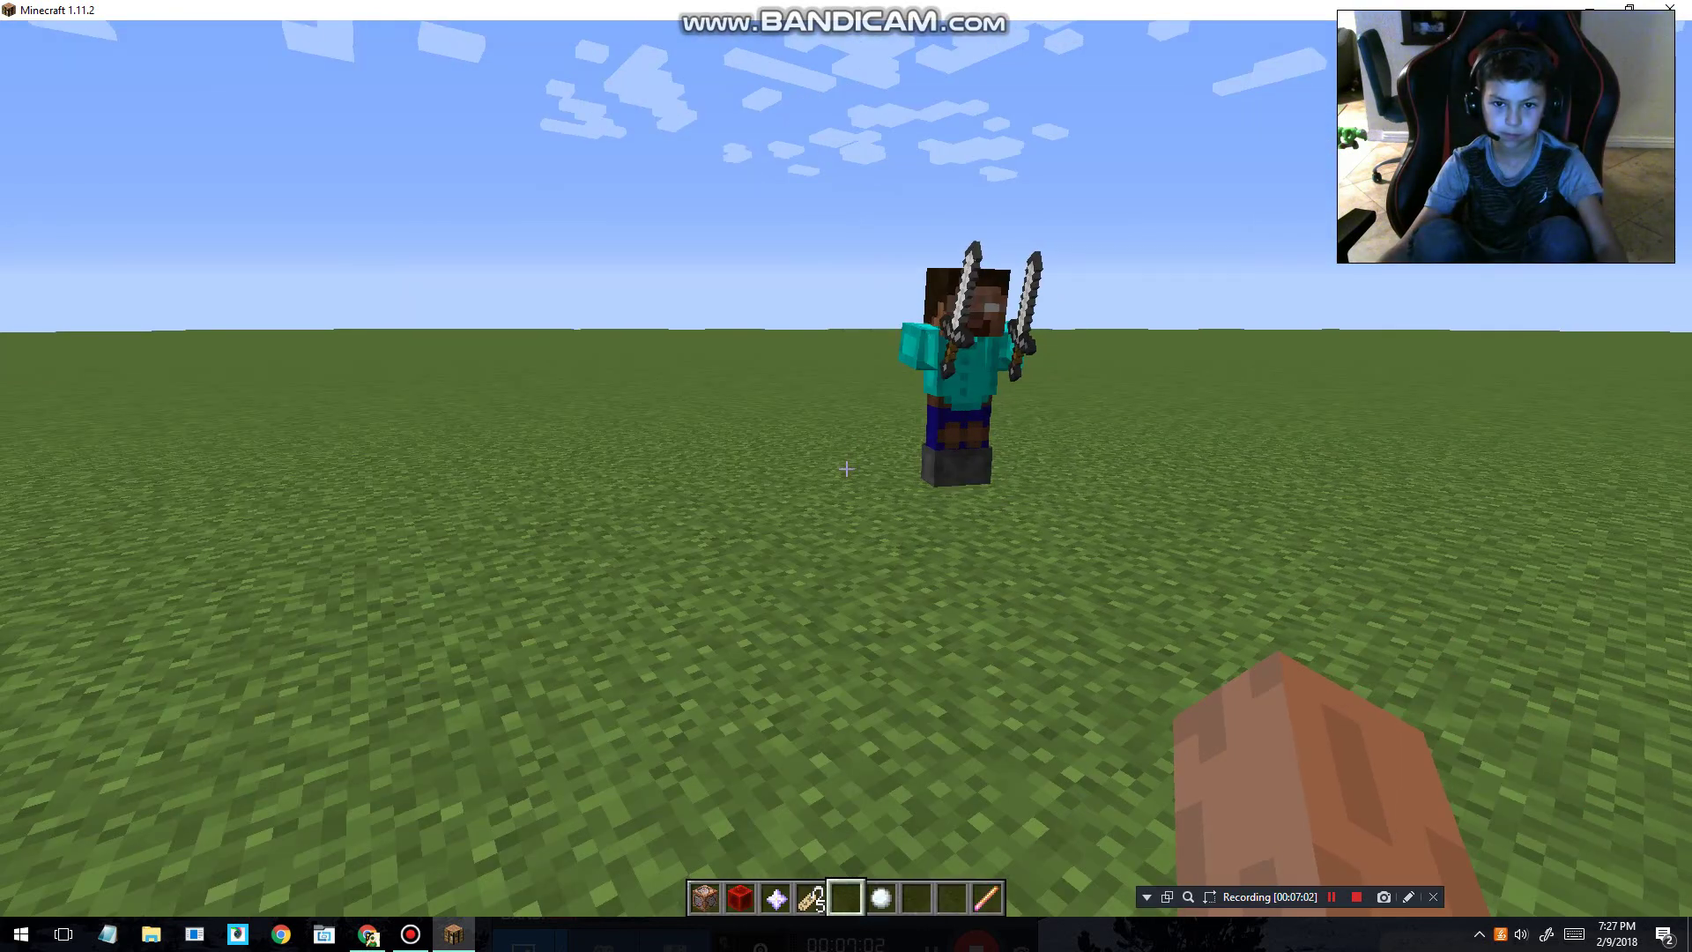
# Pause Minecraft and bring up Chrome's new tab holding the OBSIDIAN SWORD /give command.
pyautogui.press('Escape')
pyautogui.click(368, 935)
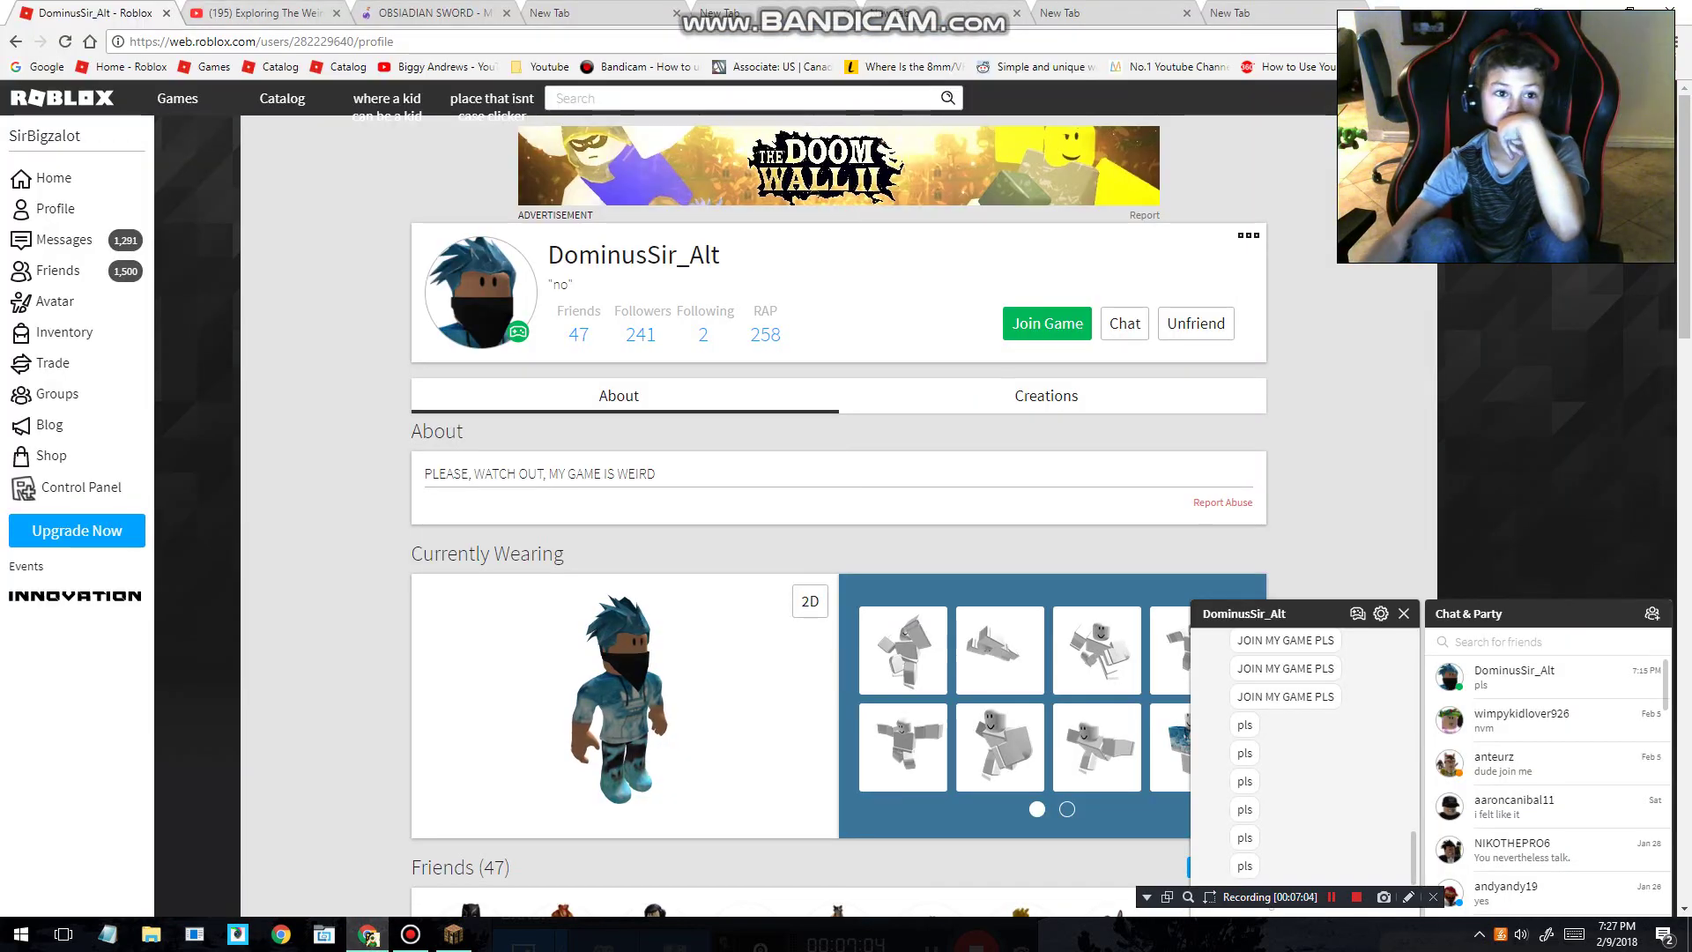
pyautogui.hotkey('ctrl', 'Tab')
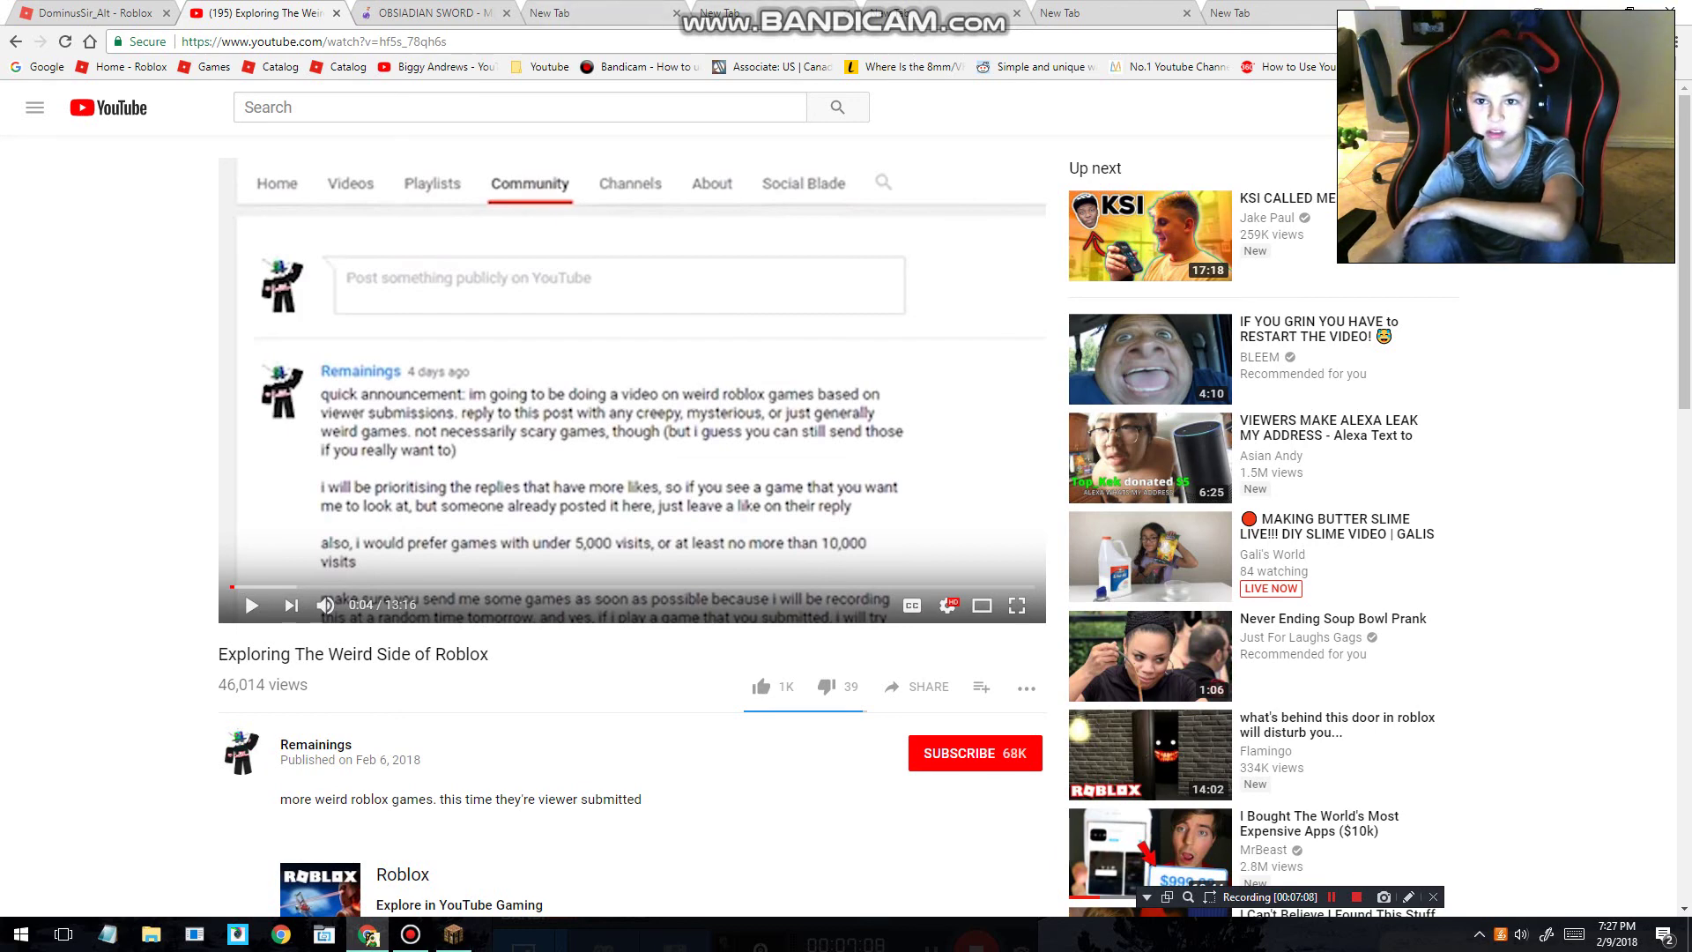
pyautogui.hotkey('ctrl', '9')
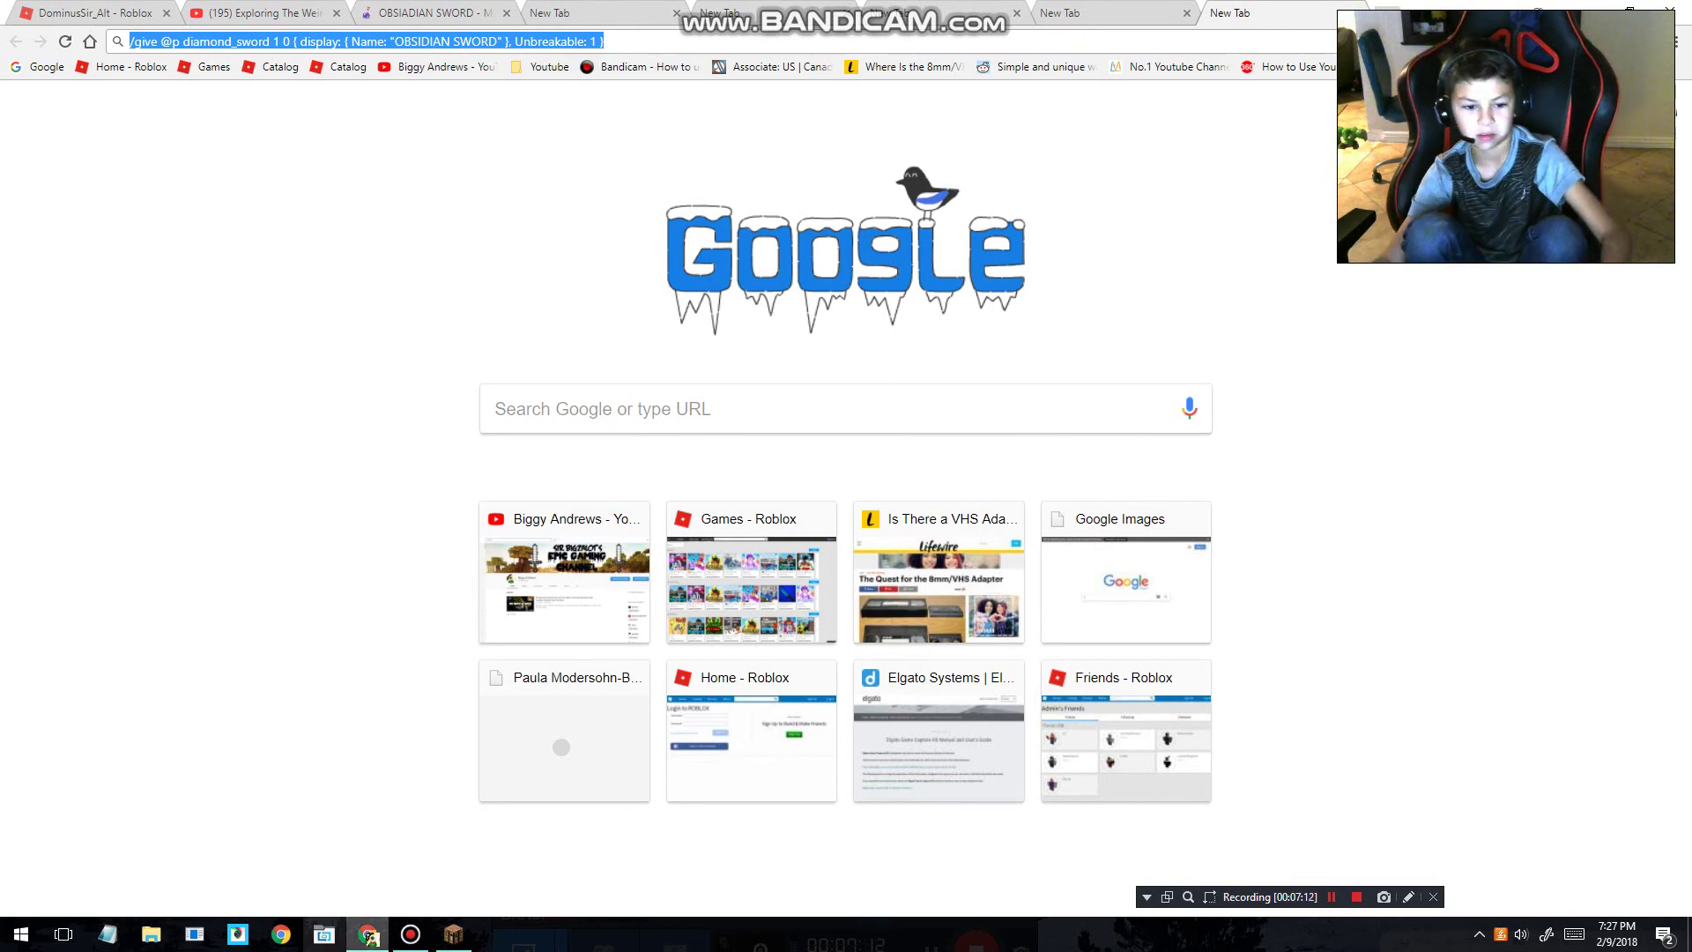
# Return to Minecraft, briefly visiting the options screen and creative inventory before resuming play.
pyautogui.hotkey('alt', 'Tab')
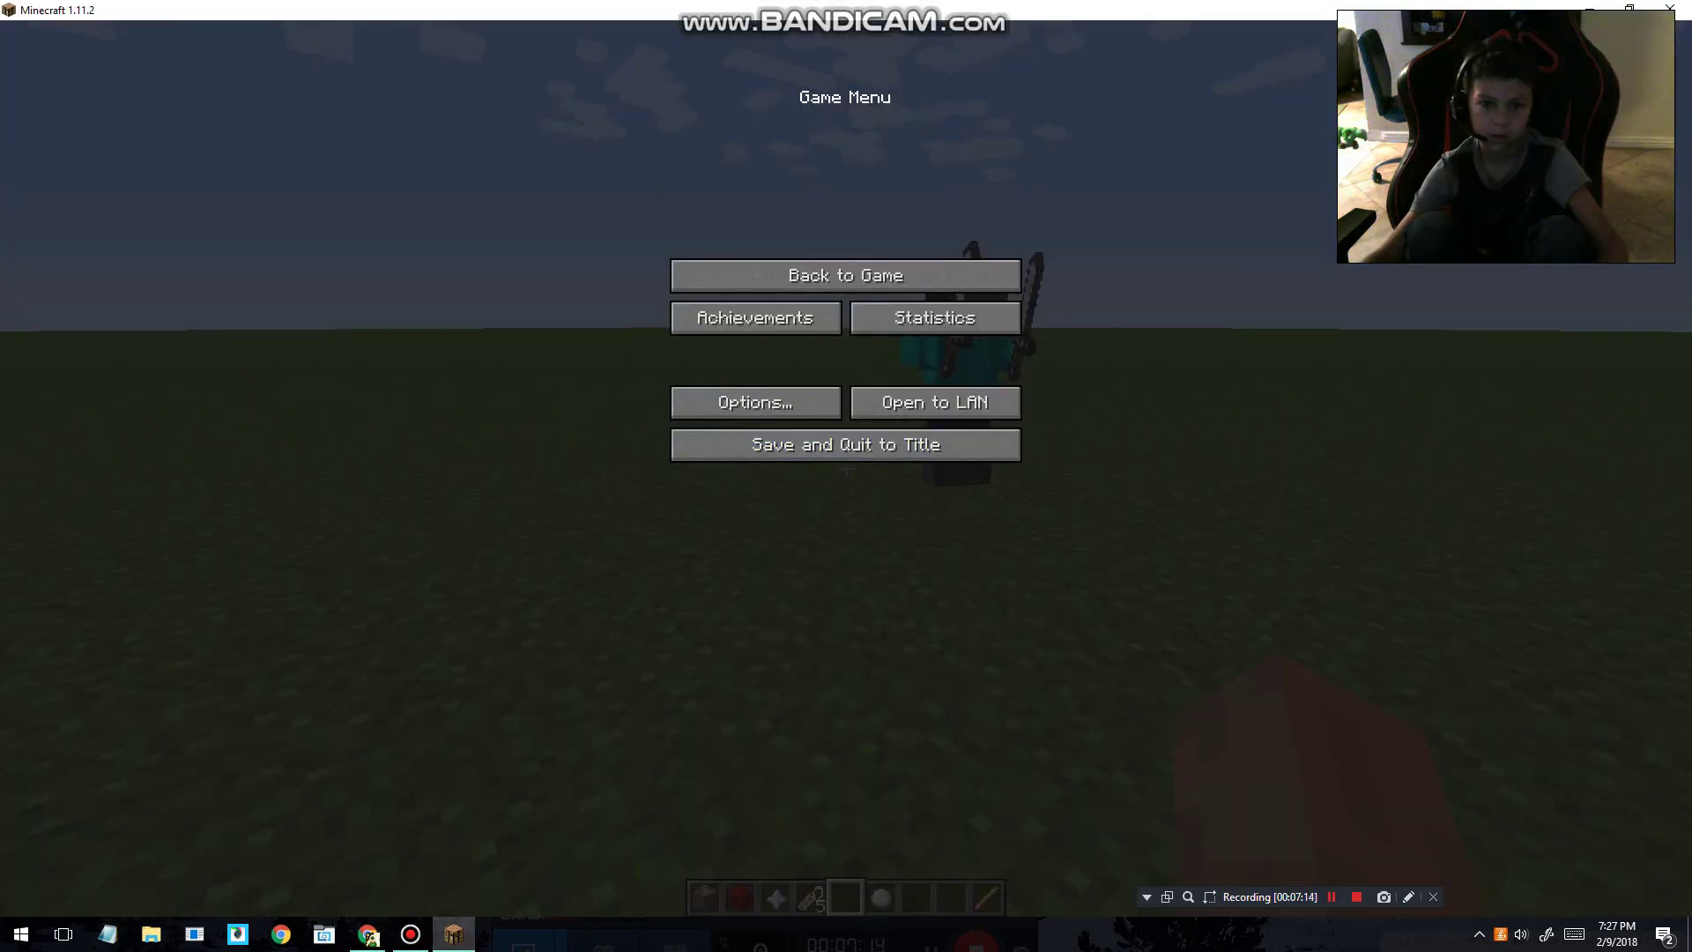
pyautogui.press('Escape')
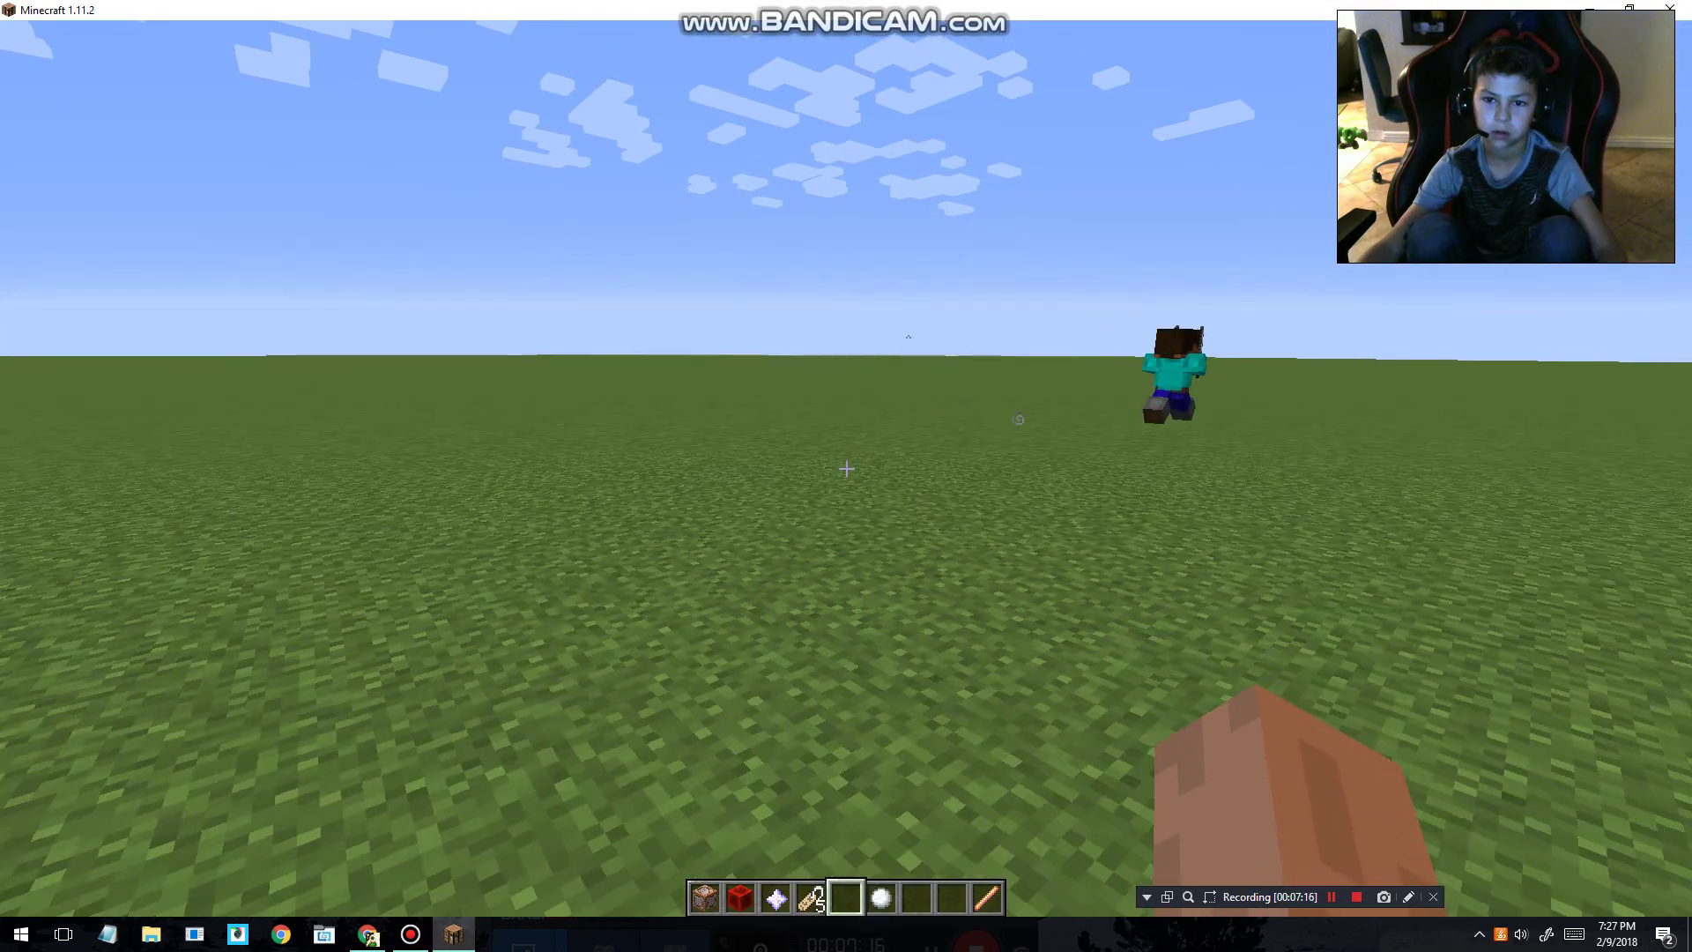
pyautogui.press('Escape')
pyautogui.click(747, 399)
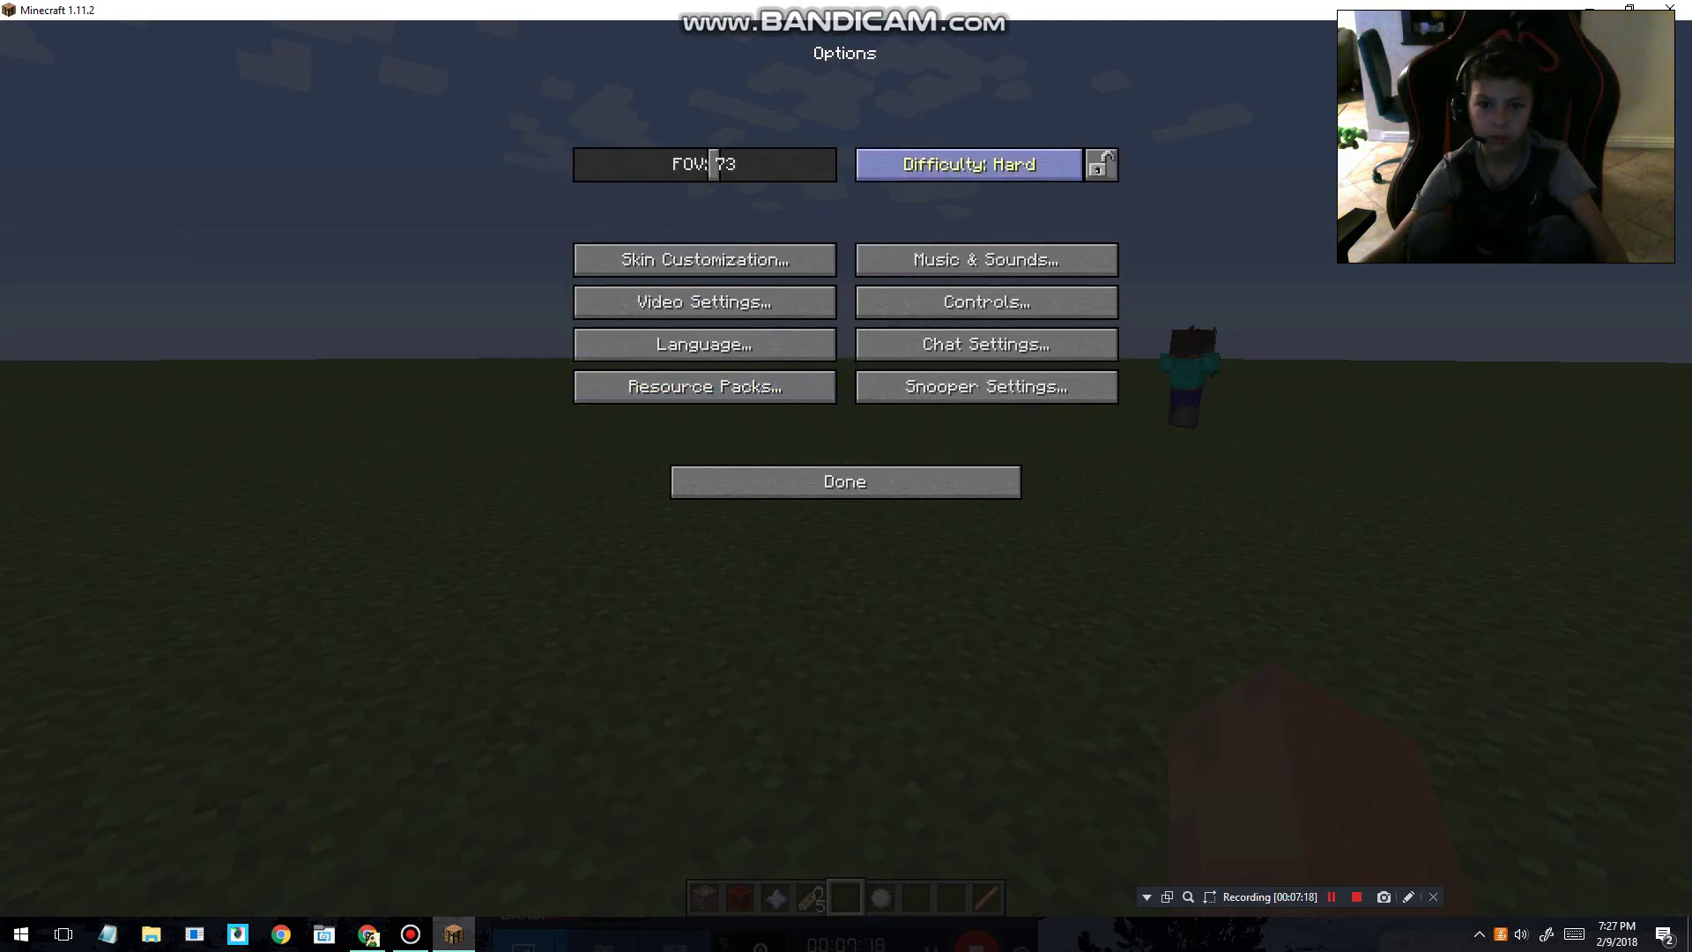
pyautogui.click(846, 476)
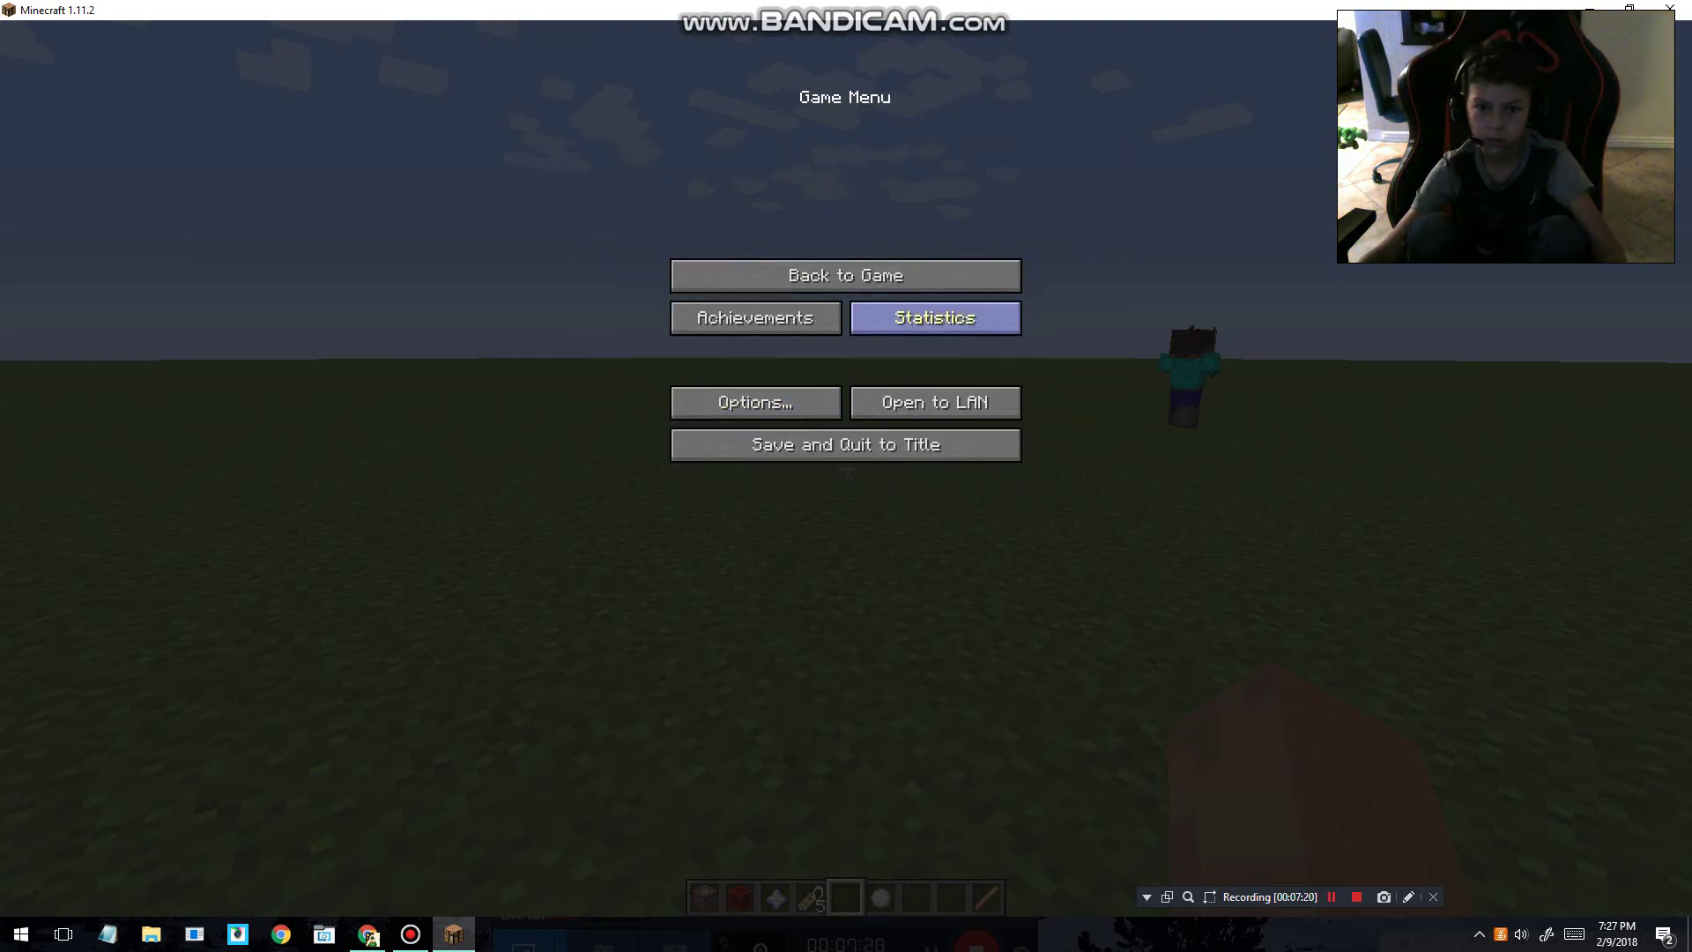
pyautogui.click(873, 276)
pyautogui.press('e')
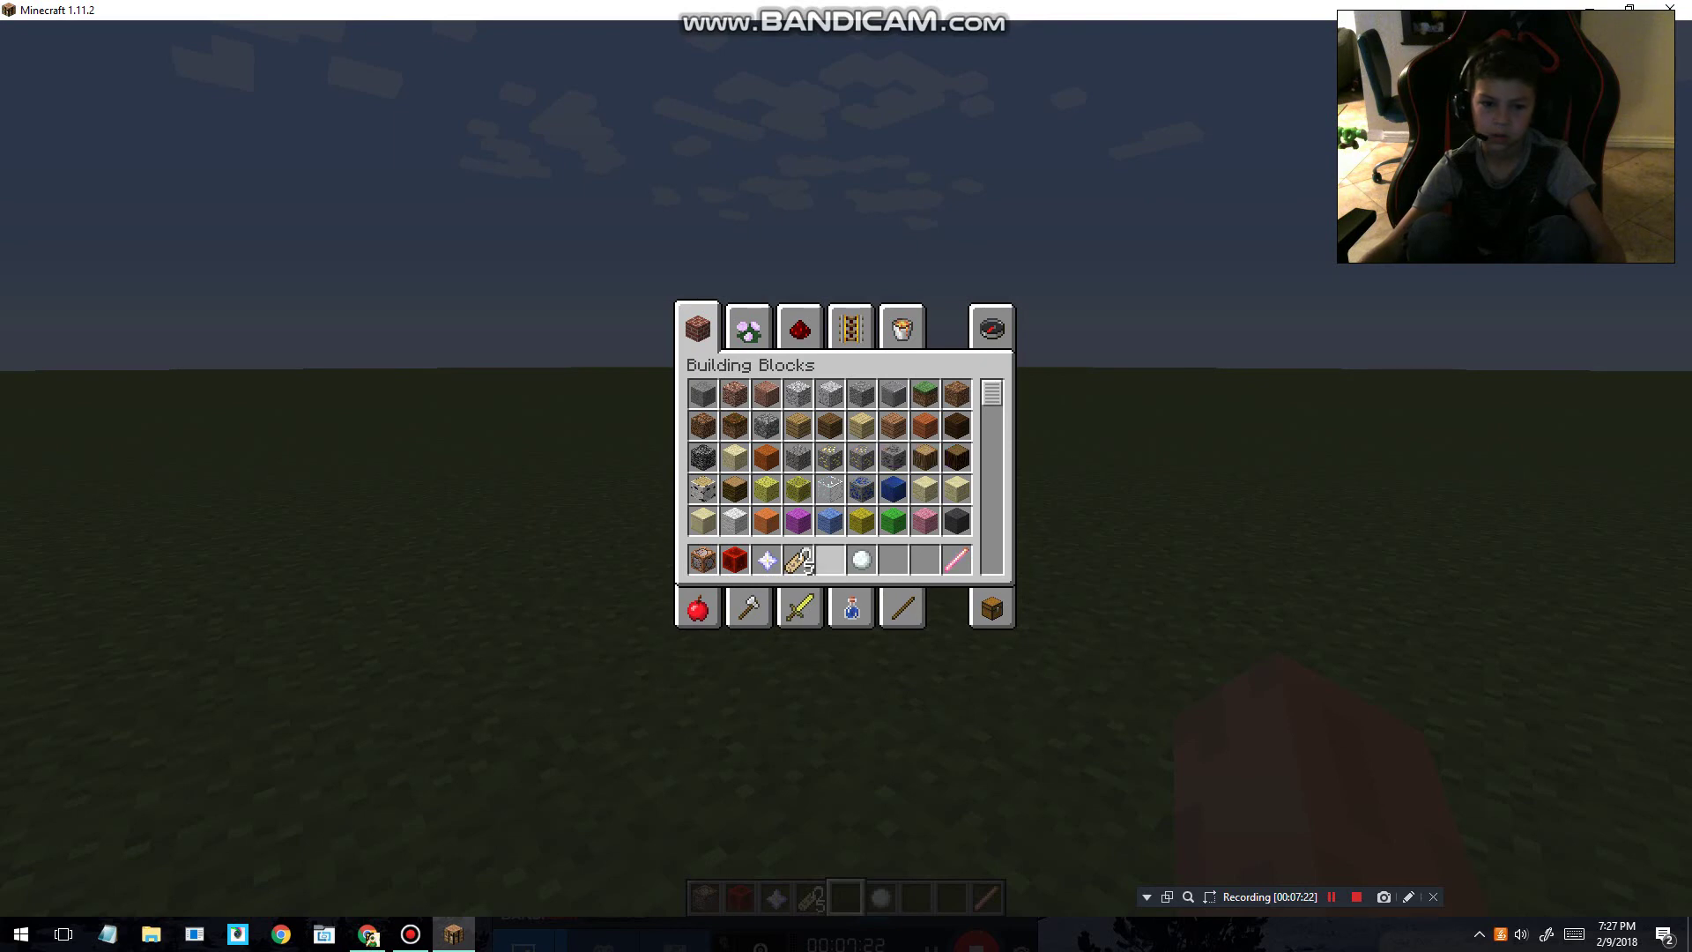
pyautogui.press('e')
pyautogui.press('Escape')
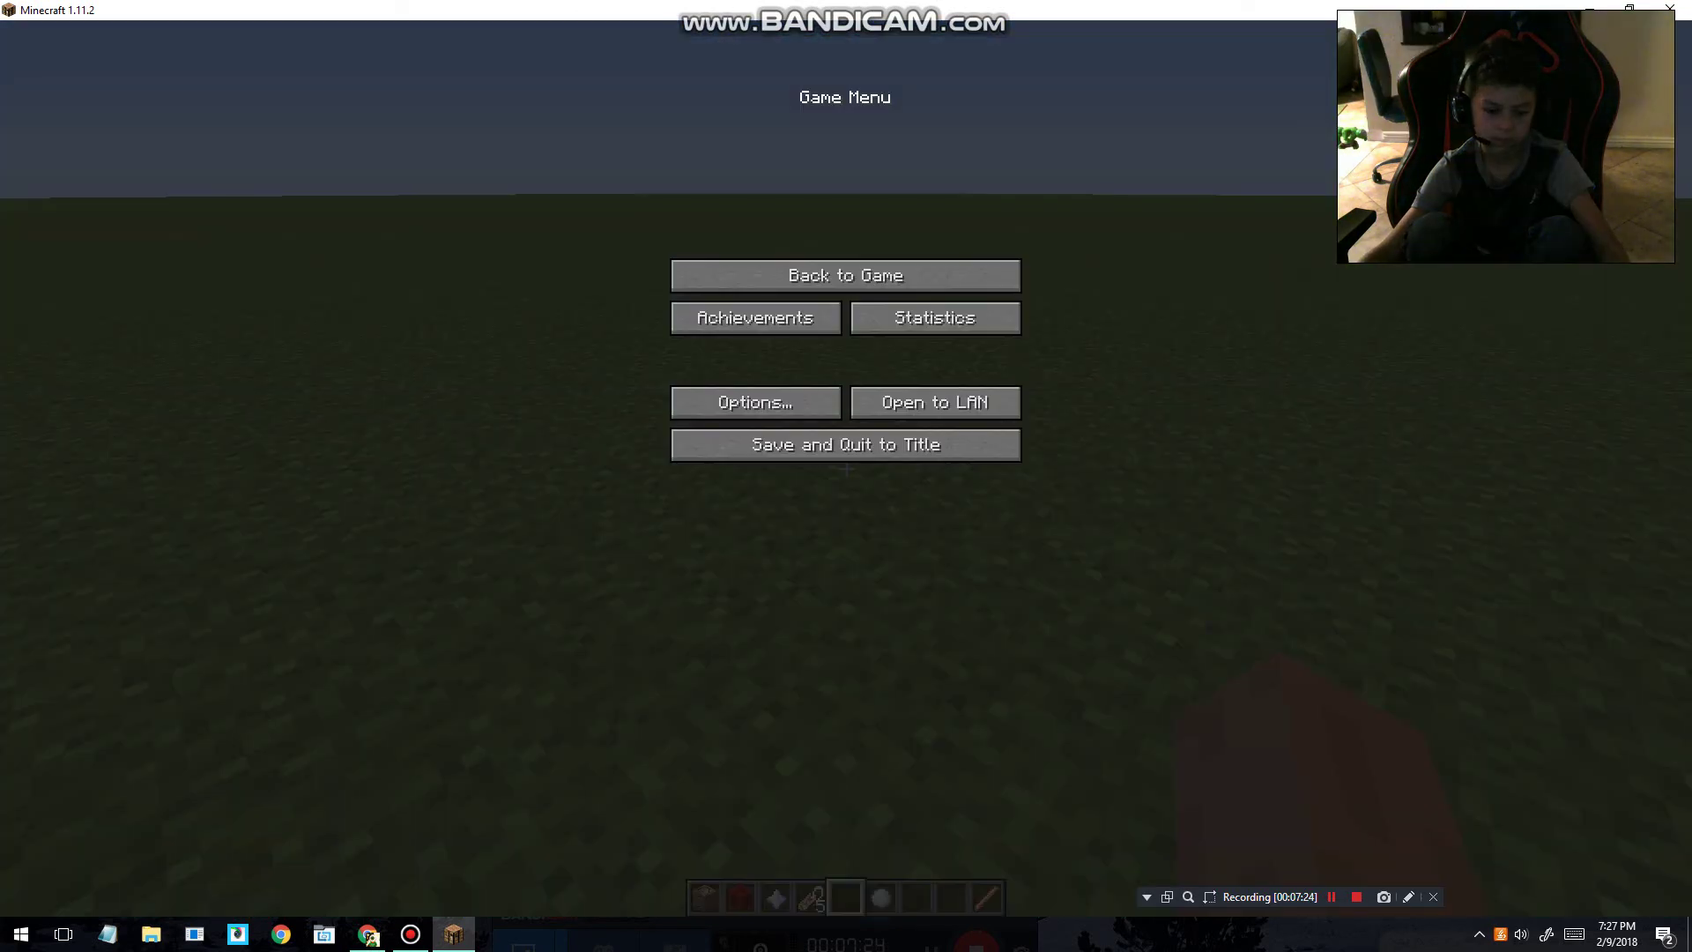
pyautogui.press('Escape')
# Place a command block with the OBSIDIAN SWORD /give command and power it with redstone.
pyautogui.press('1')
pyautogui.rightClick(847, 465)
pyautogui.rightClick(847, 465)
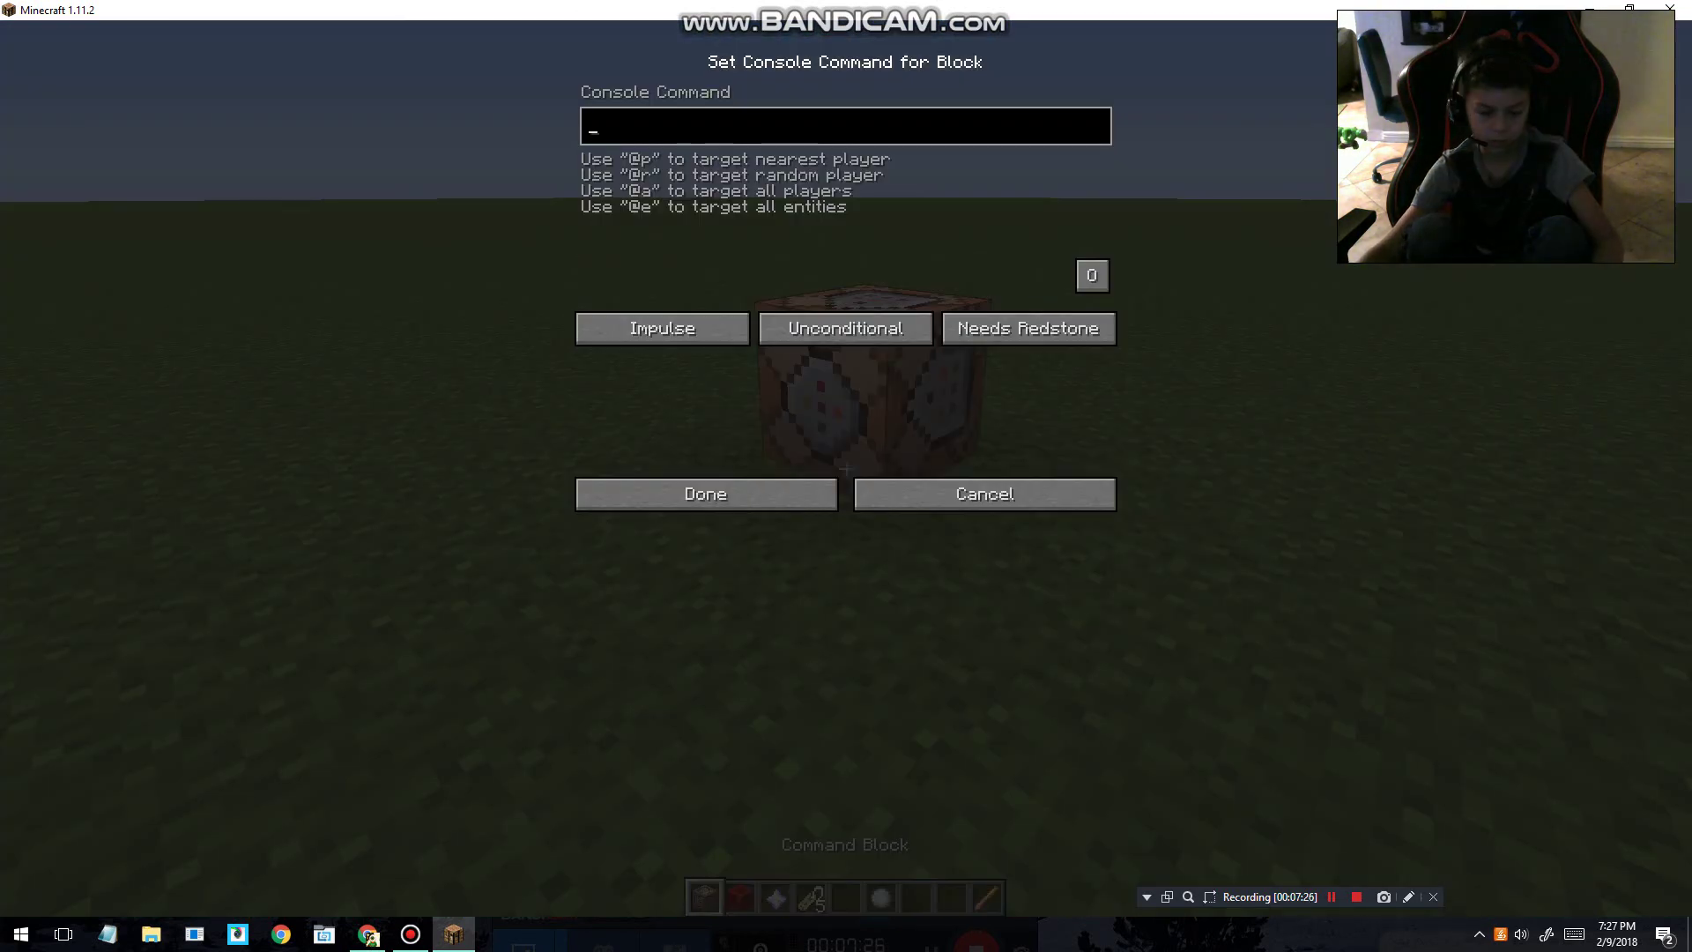
pyautogui.click(706, 494)
pyautogui.press('2')
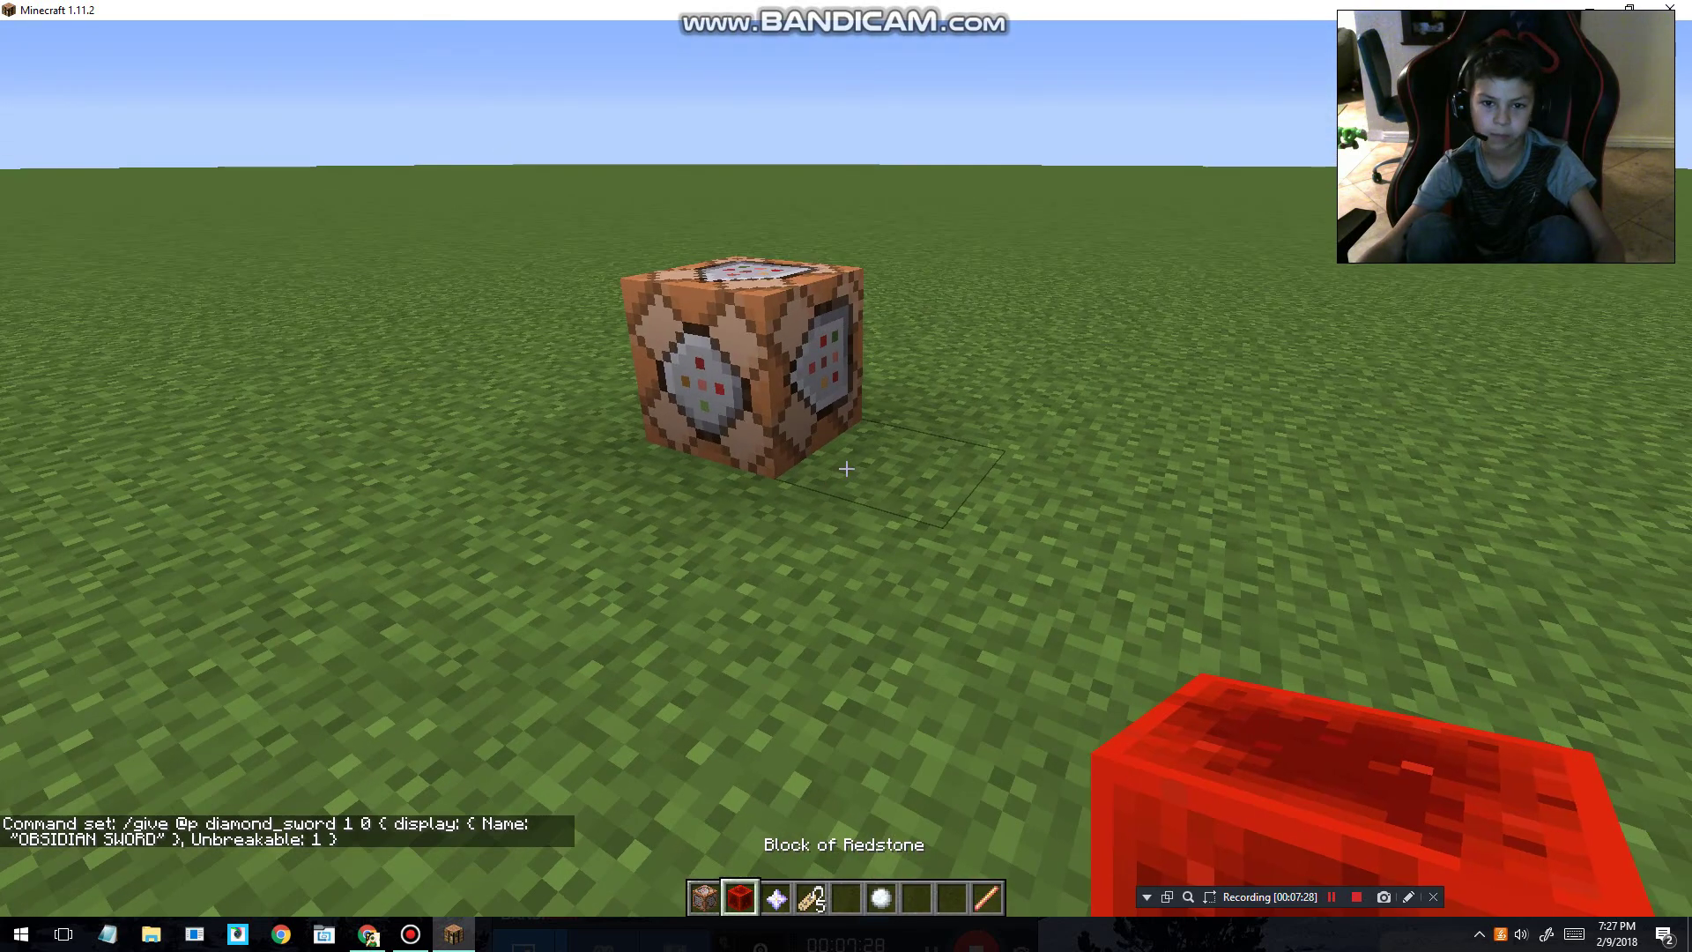
pyautogui.rightClick(846, 468)
# Step back, check the inventory, and hold the received OBSIDIAN SWORD in slot 5.
pyautogui.press('s')
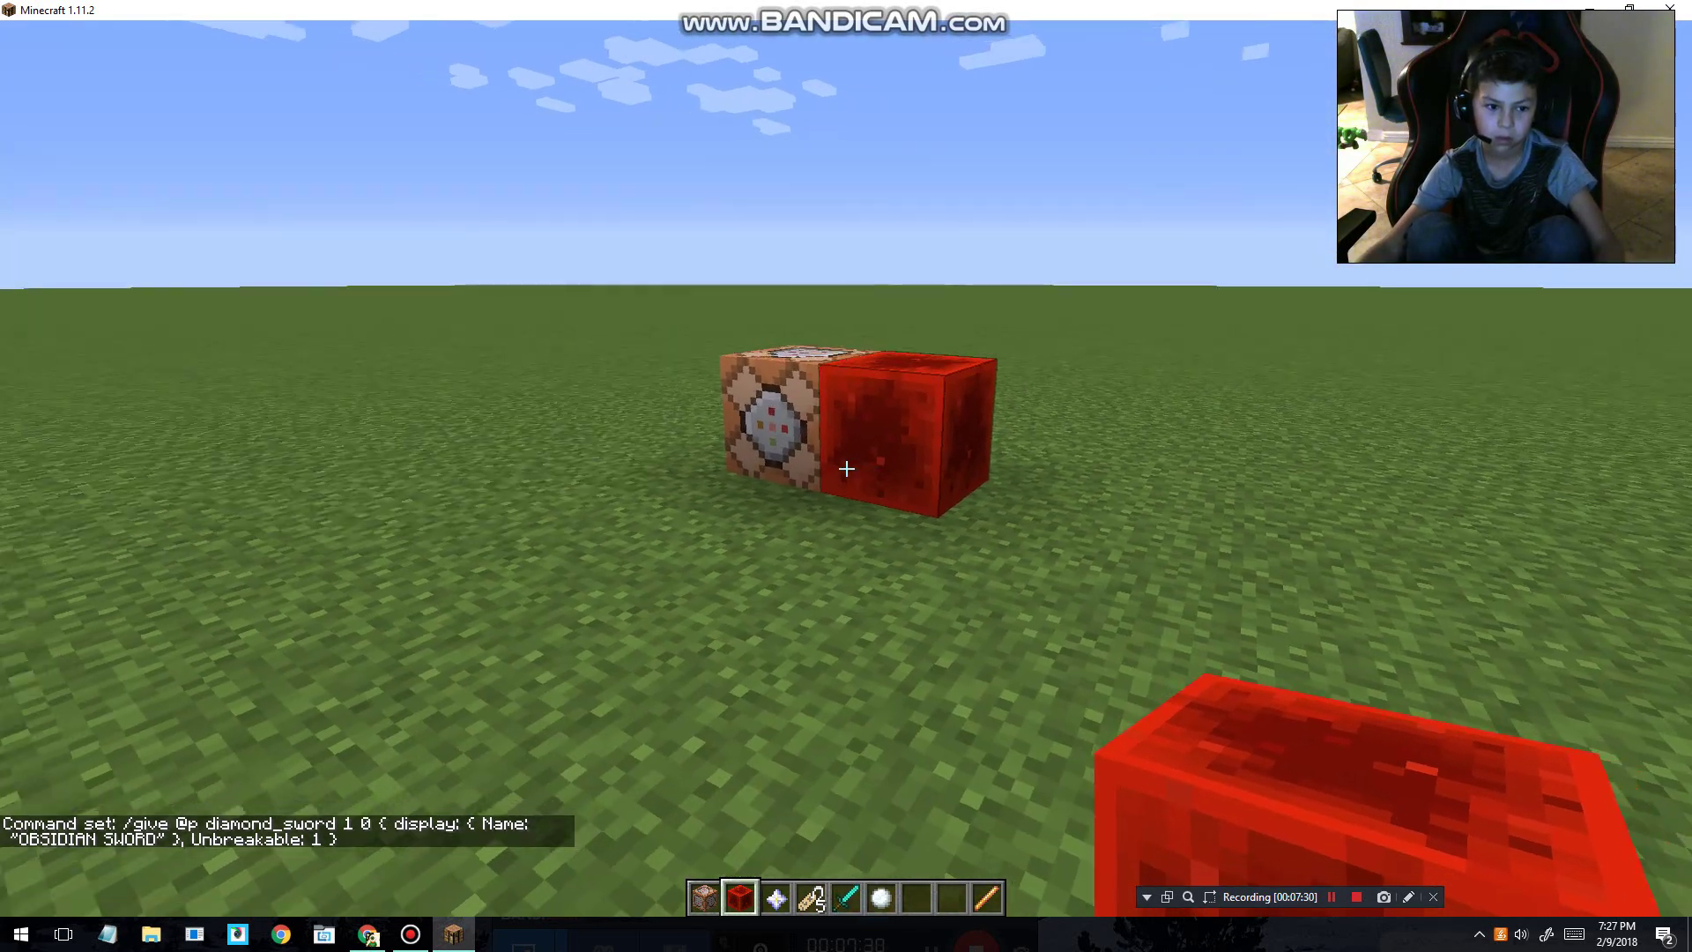
pyautogui.press('e')
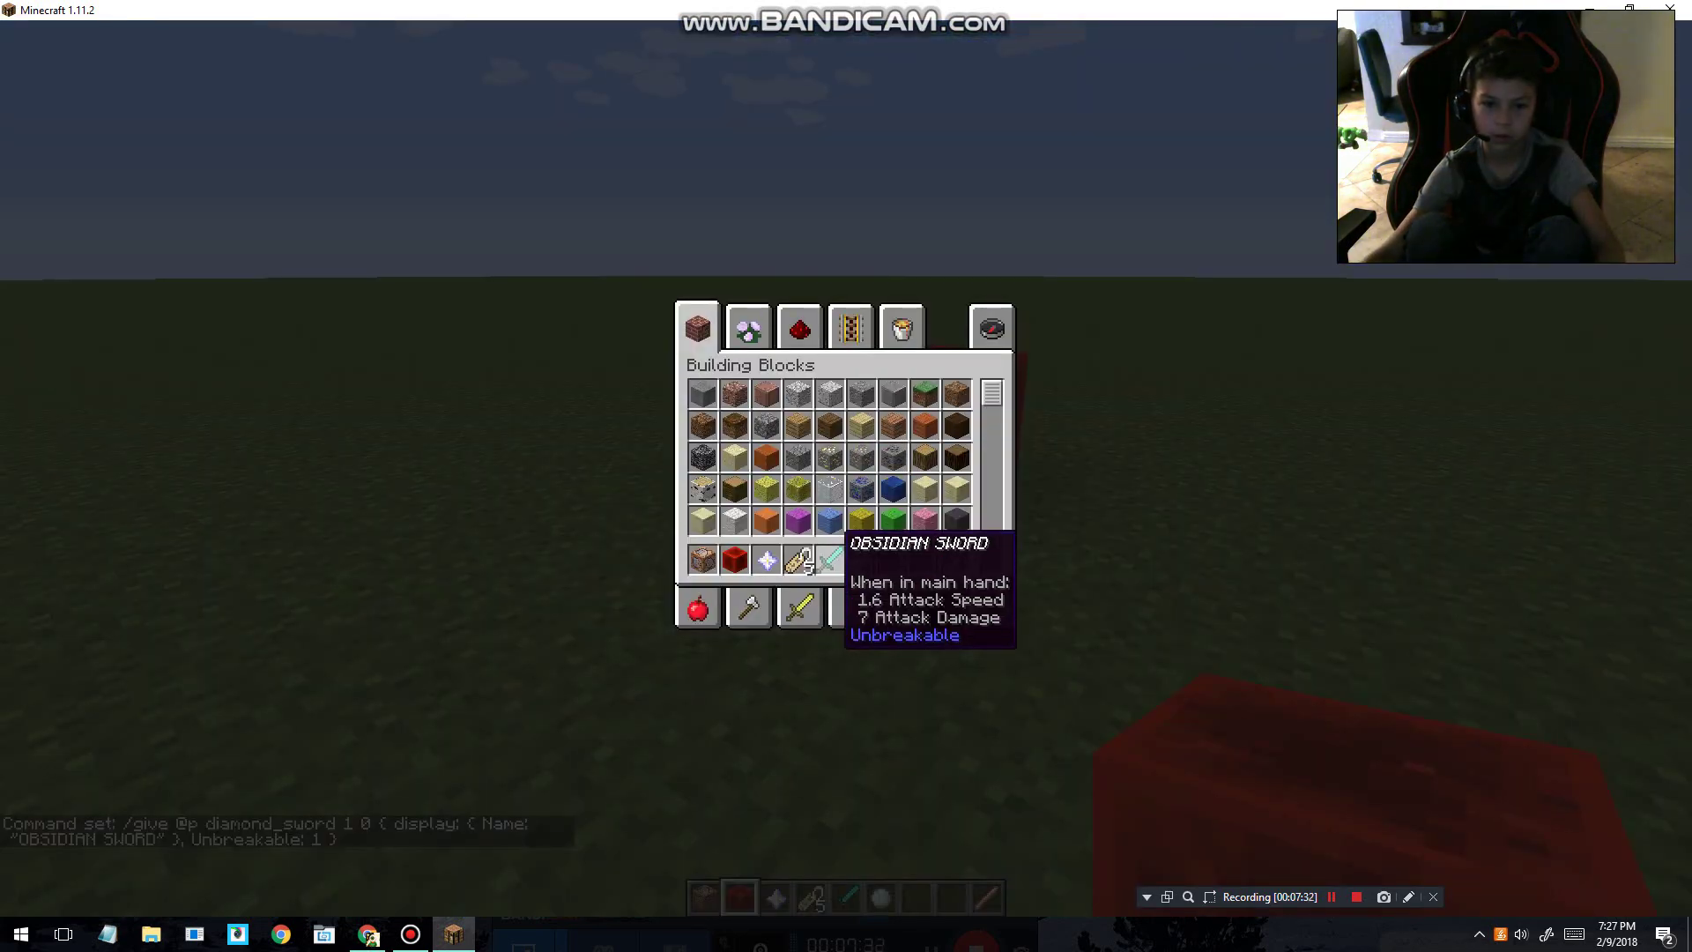
pyautogui.press('e')
pyautogui.press('5')
pyautogui.press('w')
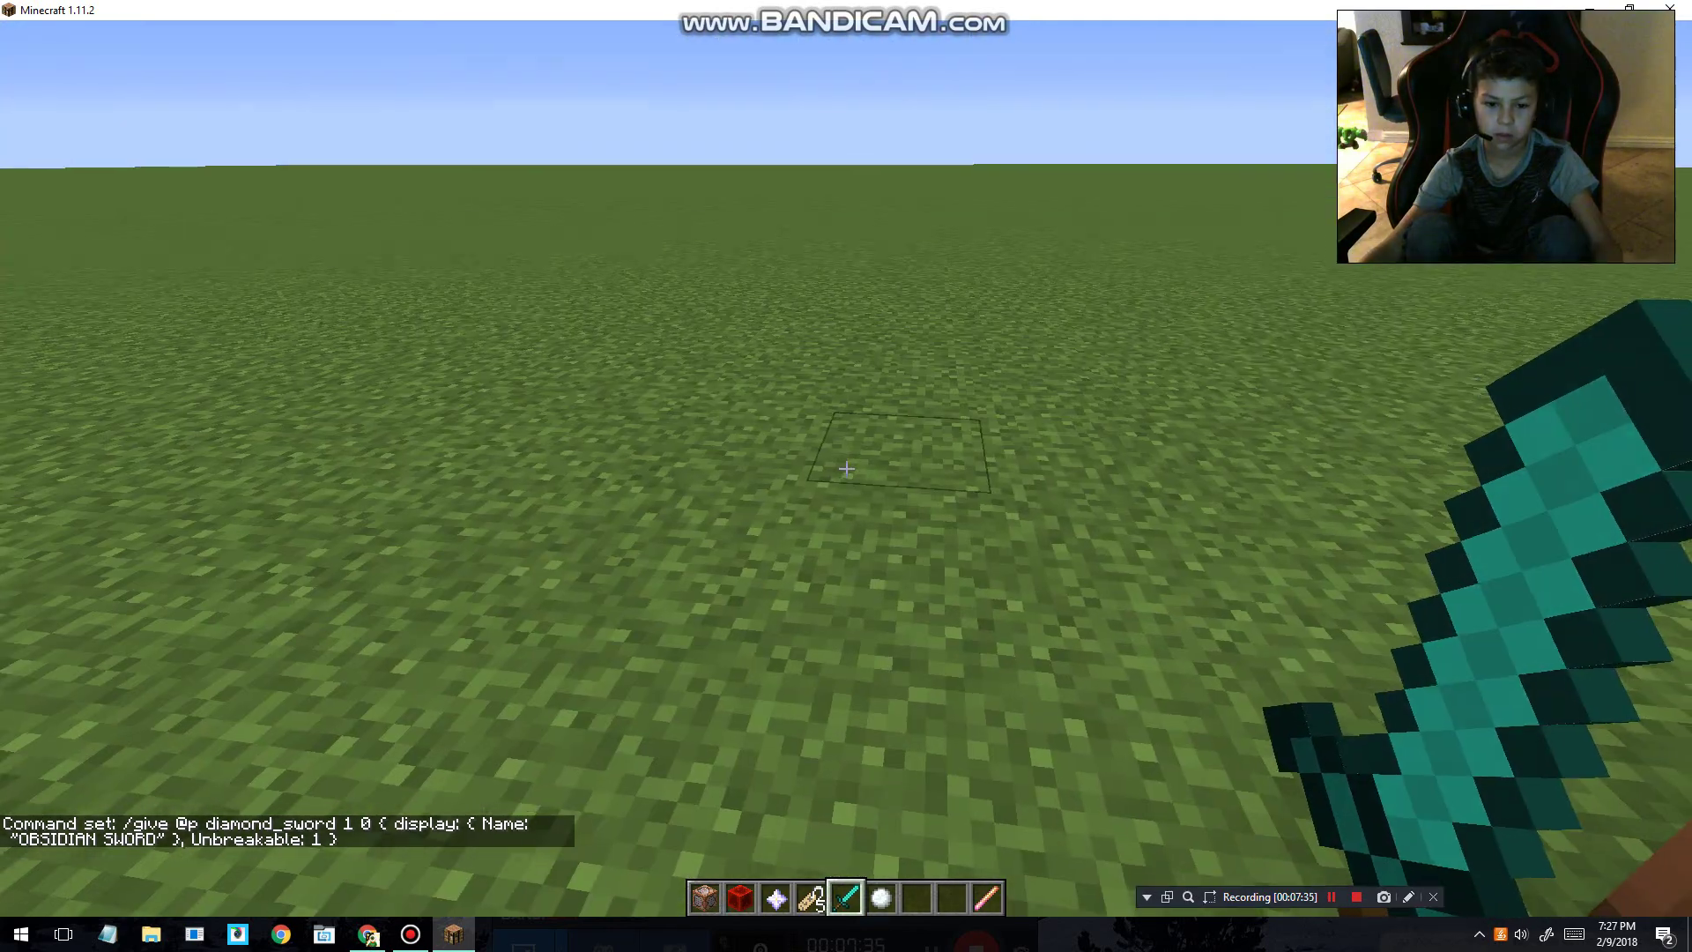
# Place a second command block on the grass and fetch the next command from the browser.
pyautogui.press('1')
pyautogui.rightClick(847, 468)
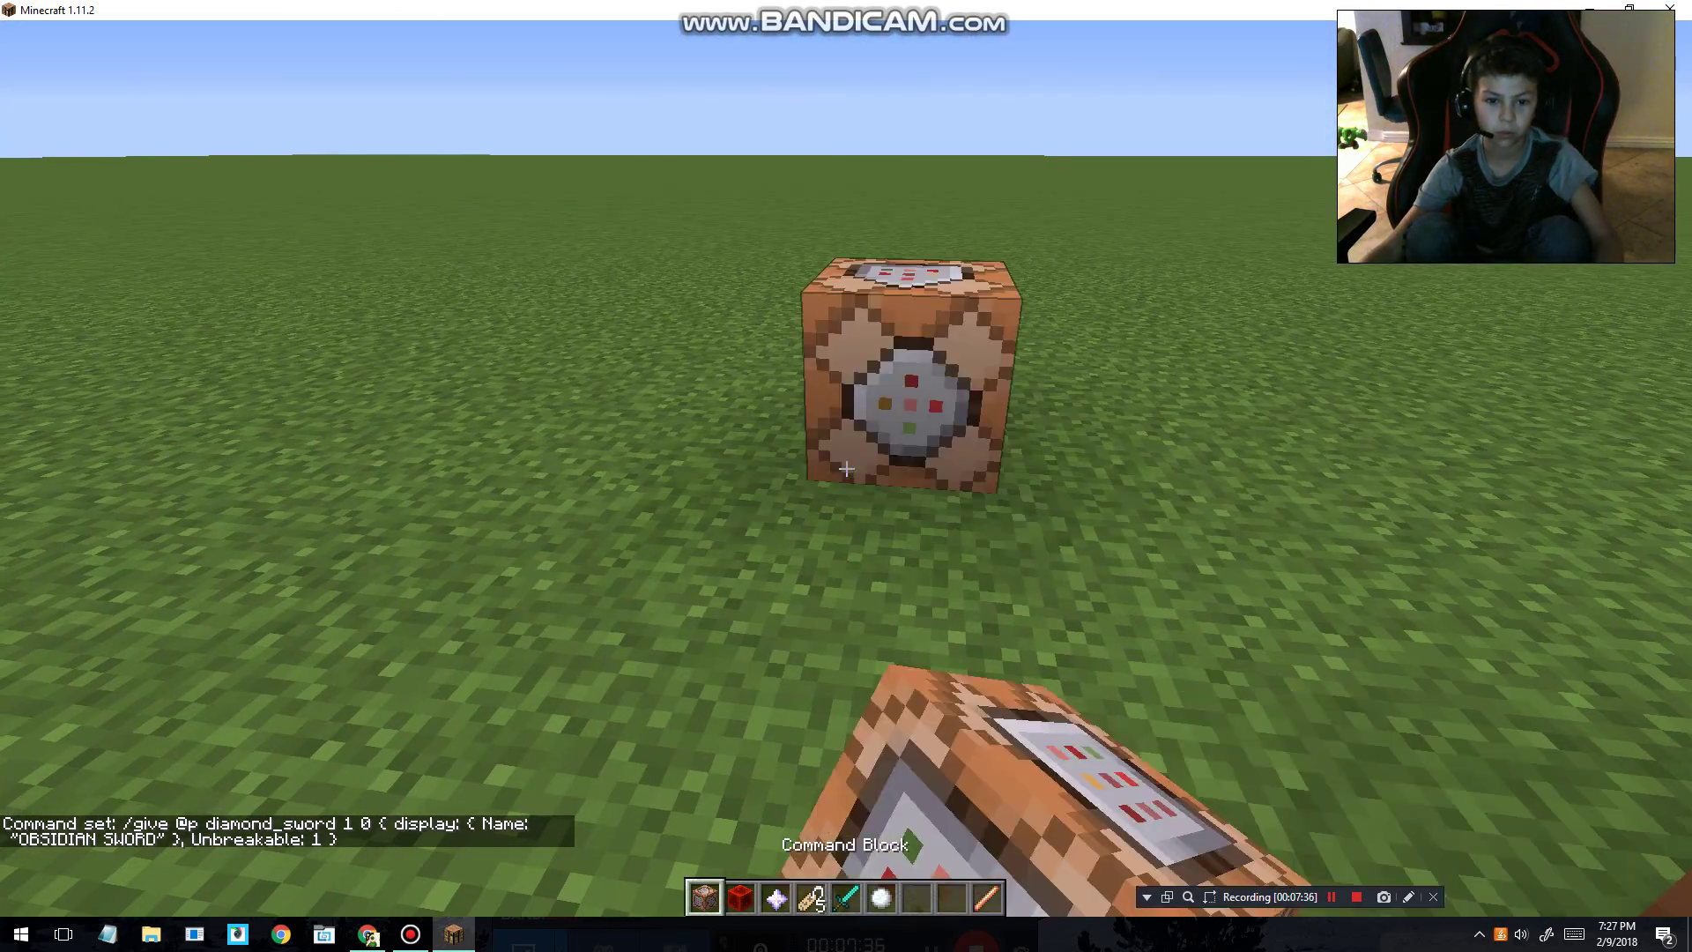
pyautogui.press('Escape')
pyautogui.hotkey('alt', 'Tab')
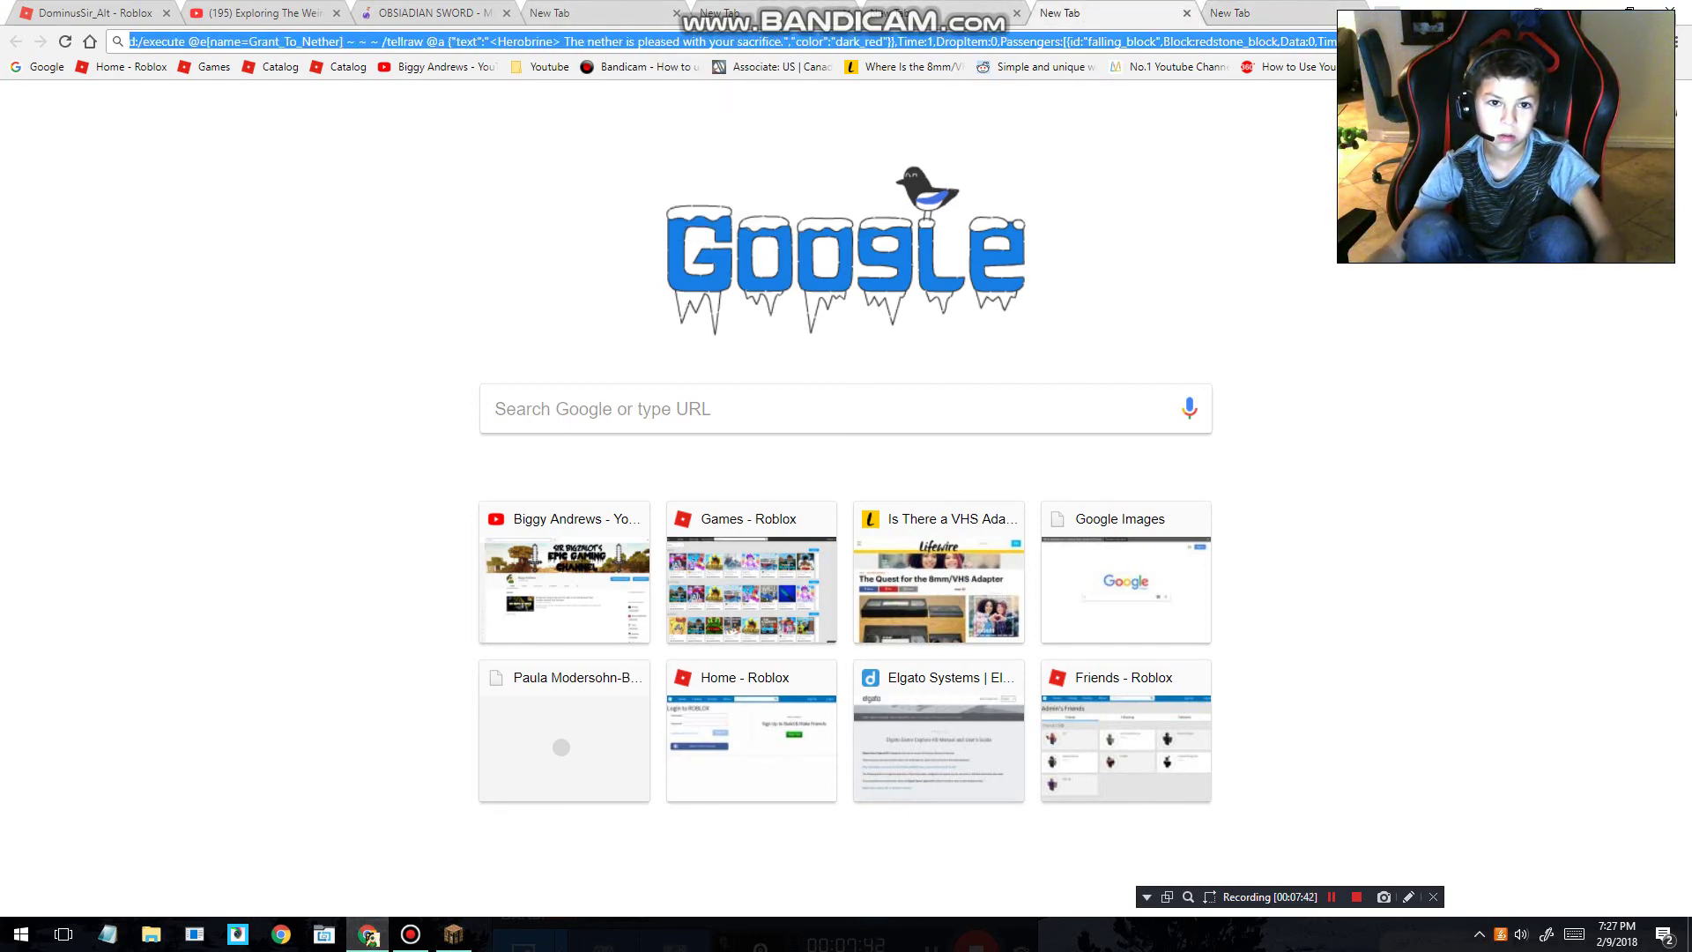
pyautogui.hotkey('alt', 'Tab')
# Paste the Grant_To_Nether command into the new command block and power it with redstone.
pyautogui.click(846, 275)
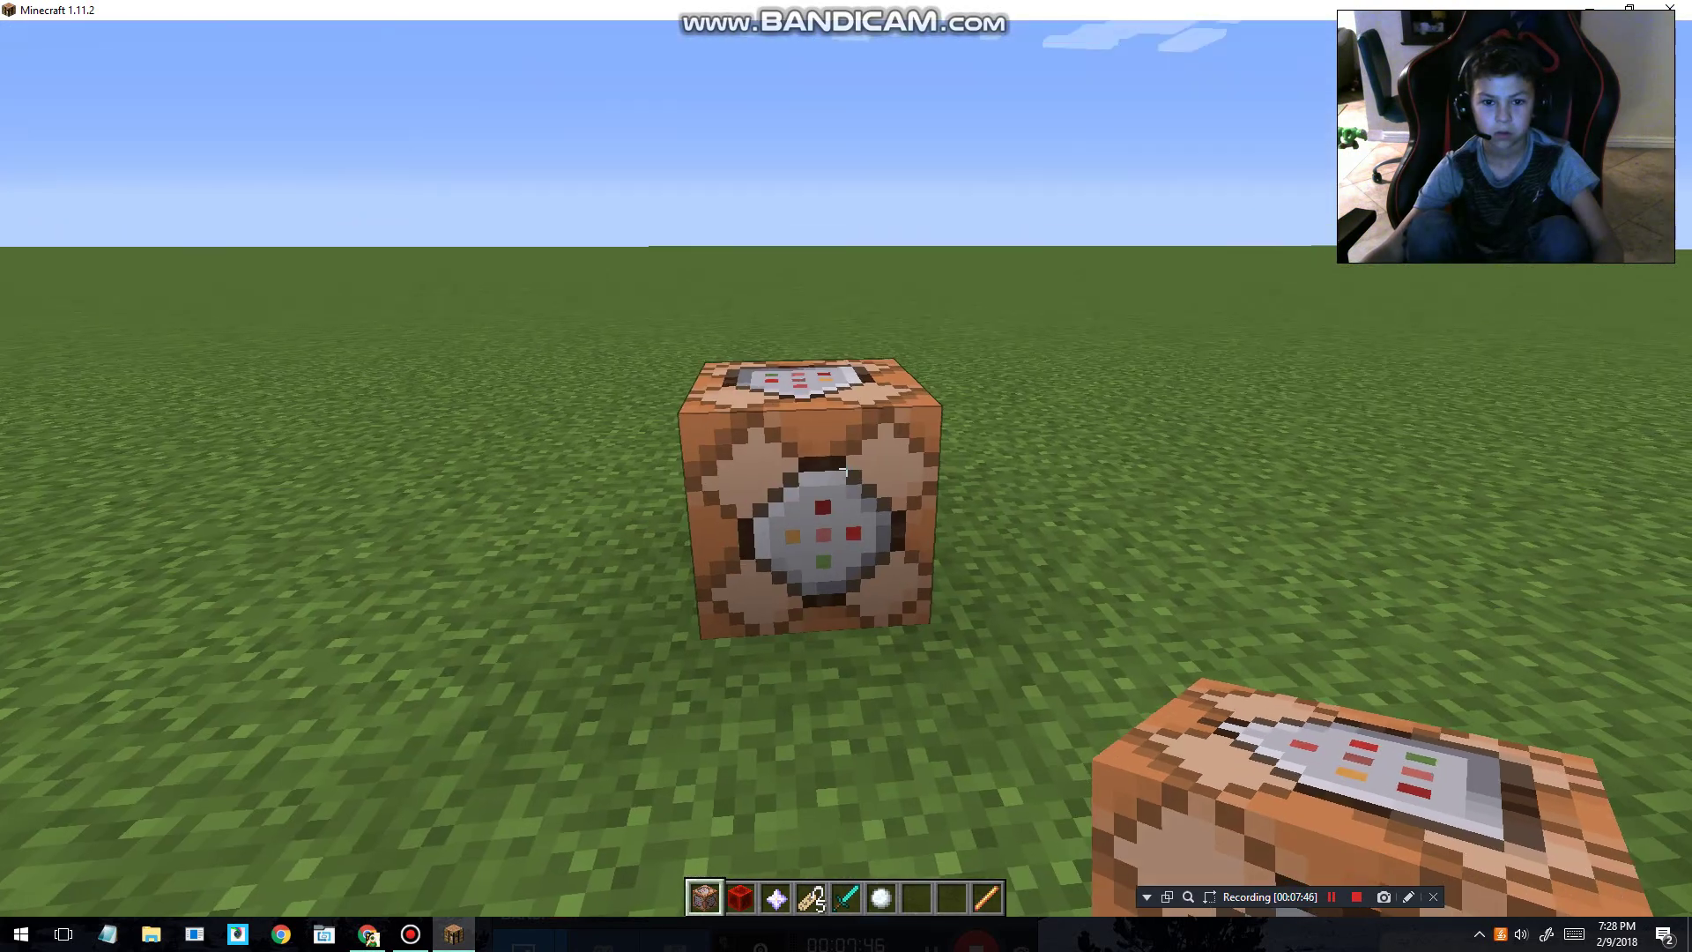
pyautogui.rightClick(844, 471)
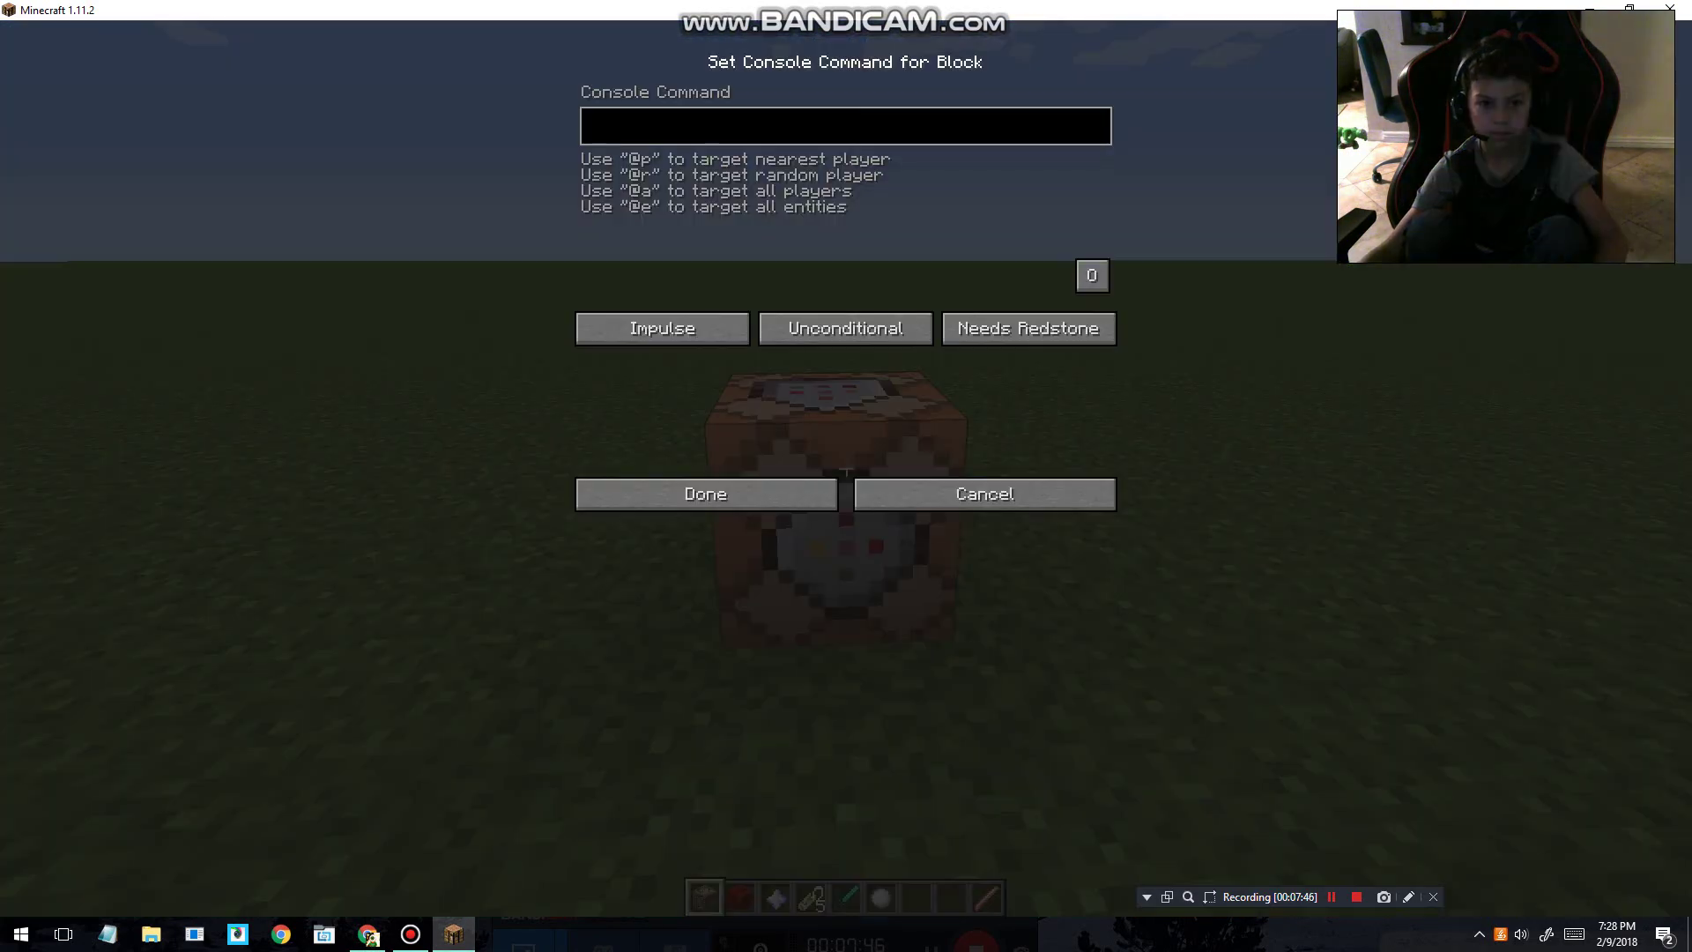
pyautogui.hotkey('ctrl', 'v')
pyautogui.press('Return')
pyautogui.press('2')
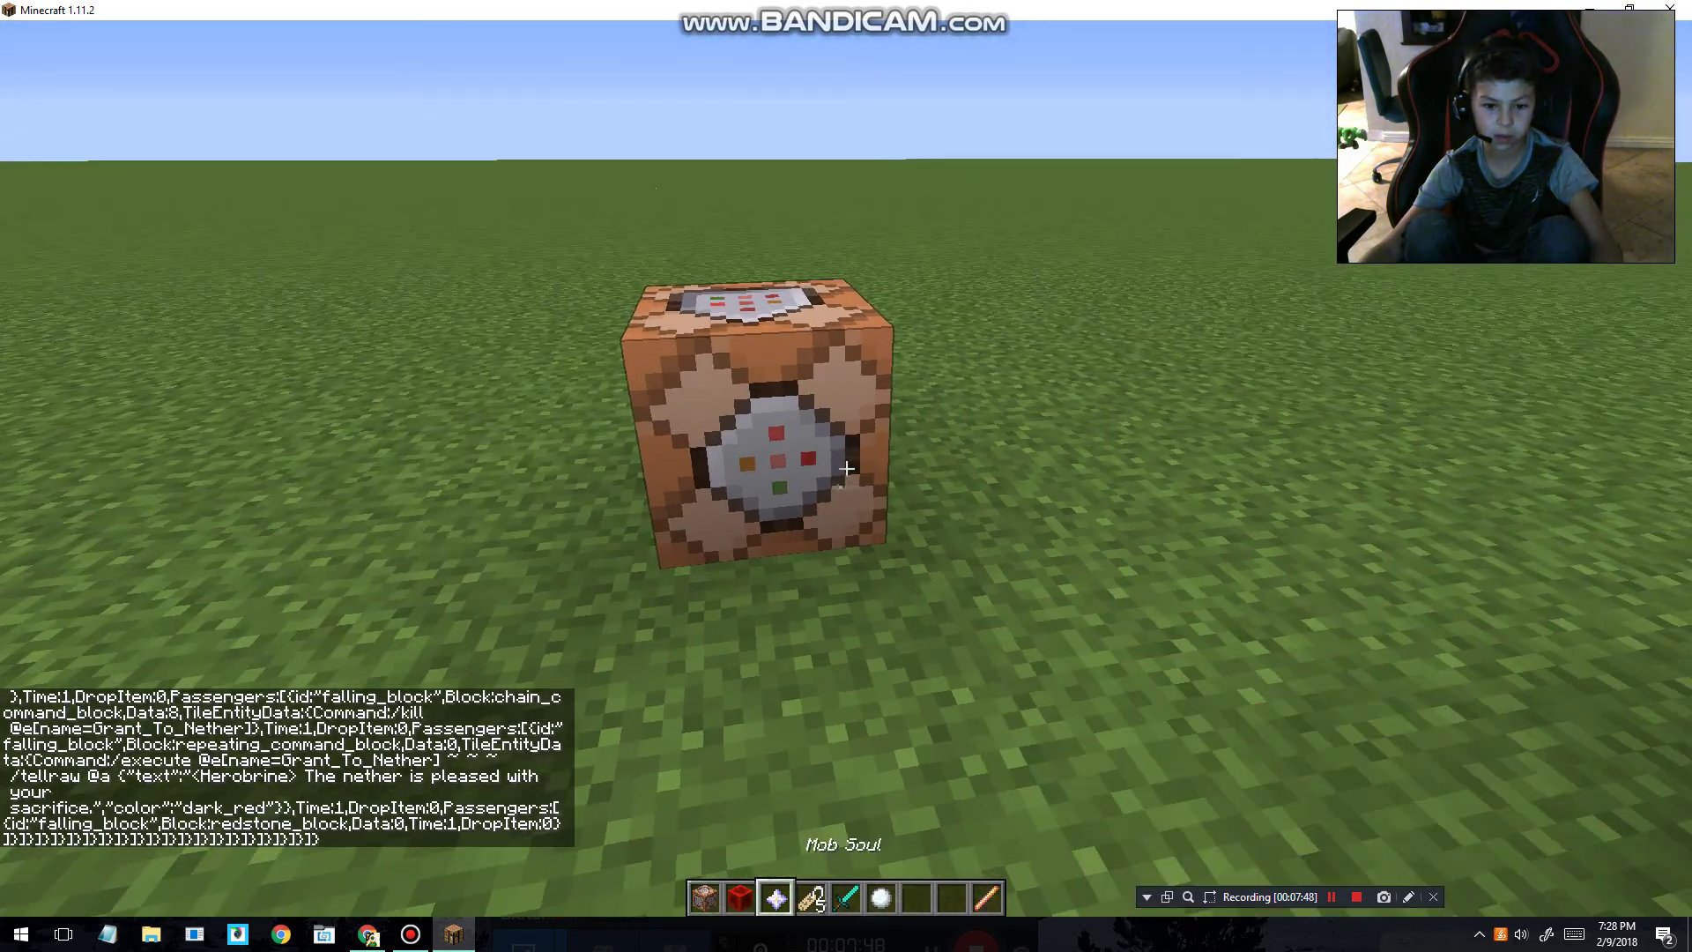
pyautogui.rightClick(846, 469)
# Select the Grant_To_Nether name tag and raise the world difficulty to Normal.
pyautogui.press('4')
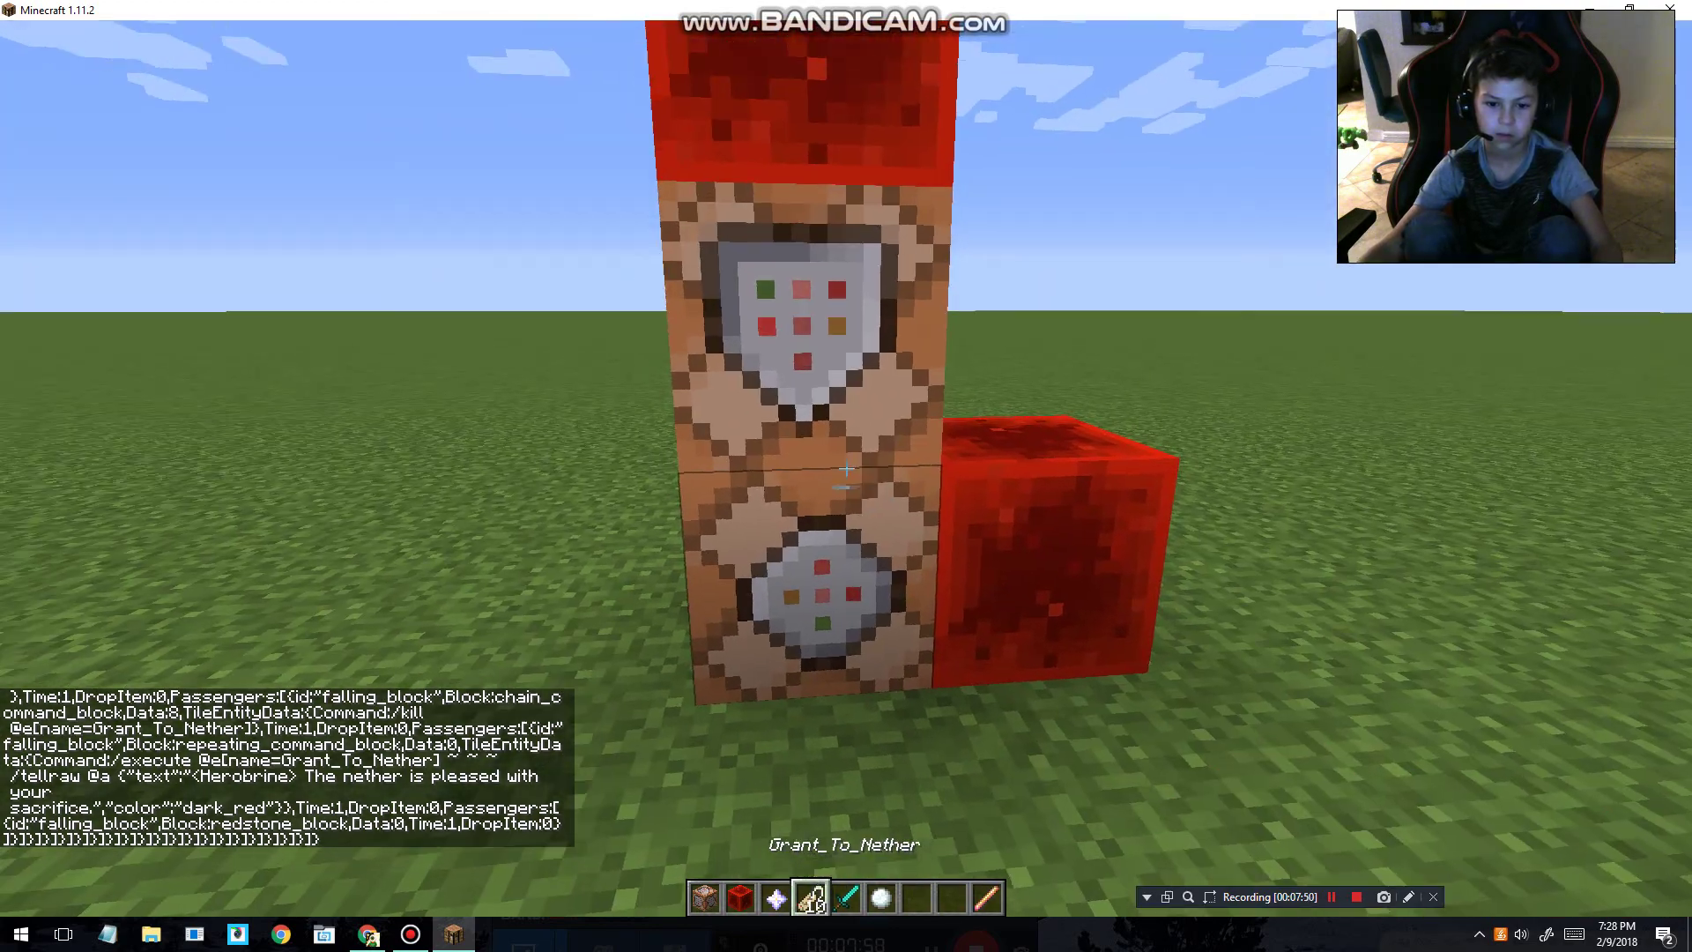
pyautogui.press('e')
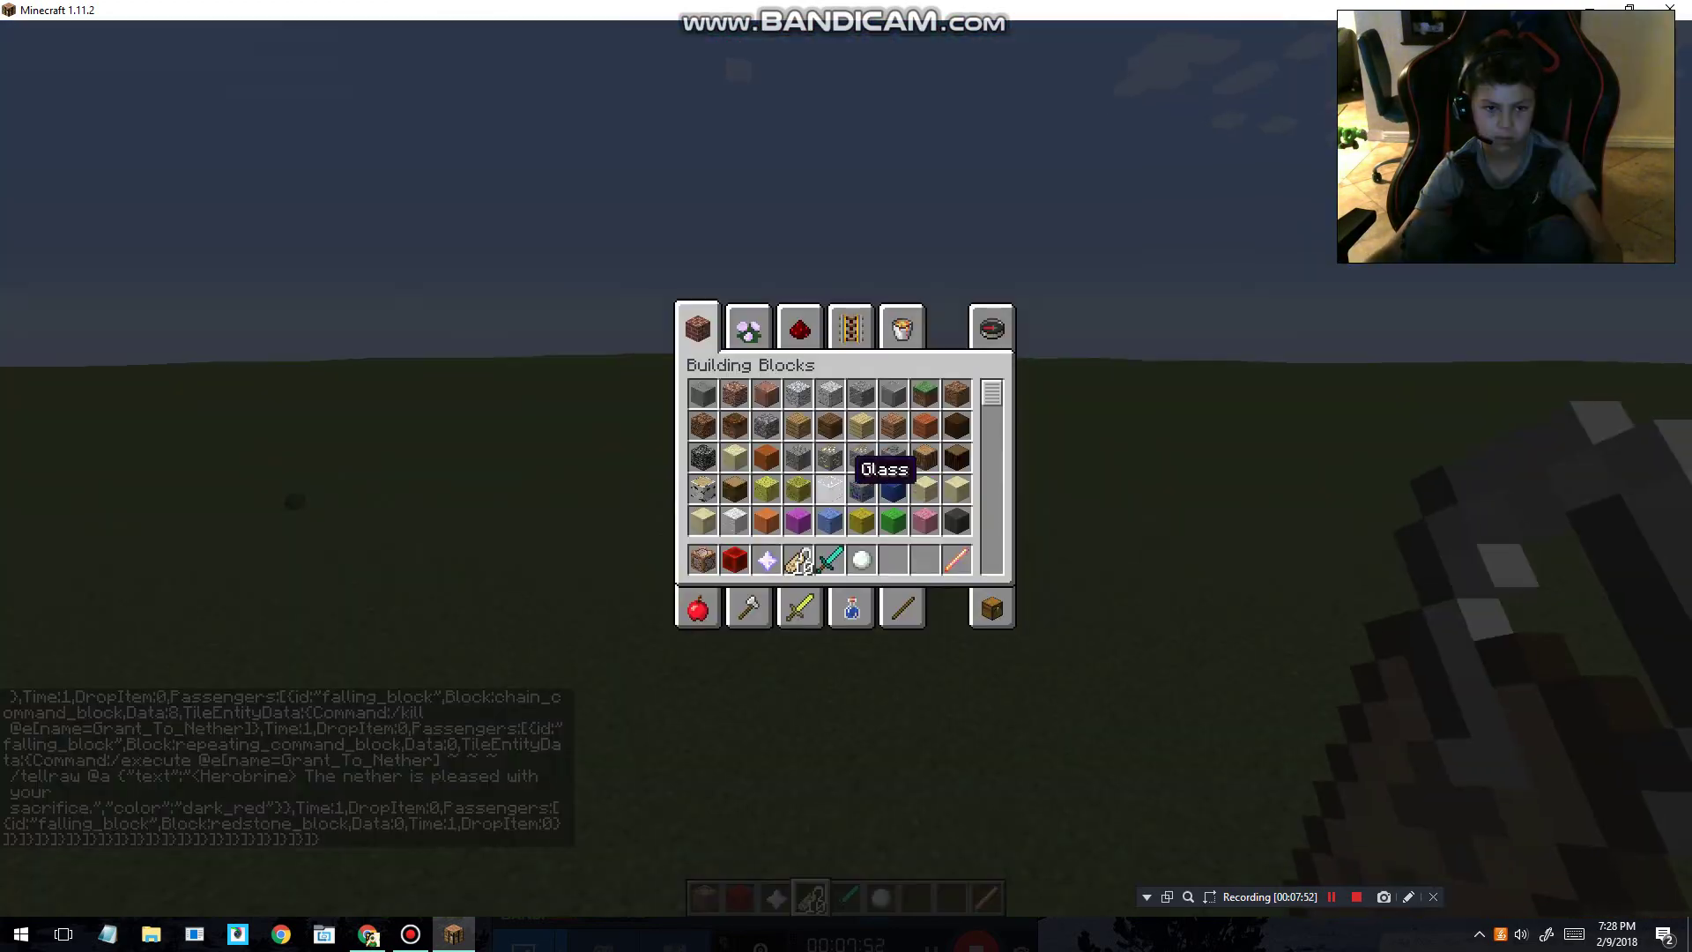
pyautogui.press('Escape')
pyautogui.press('Escape')
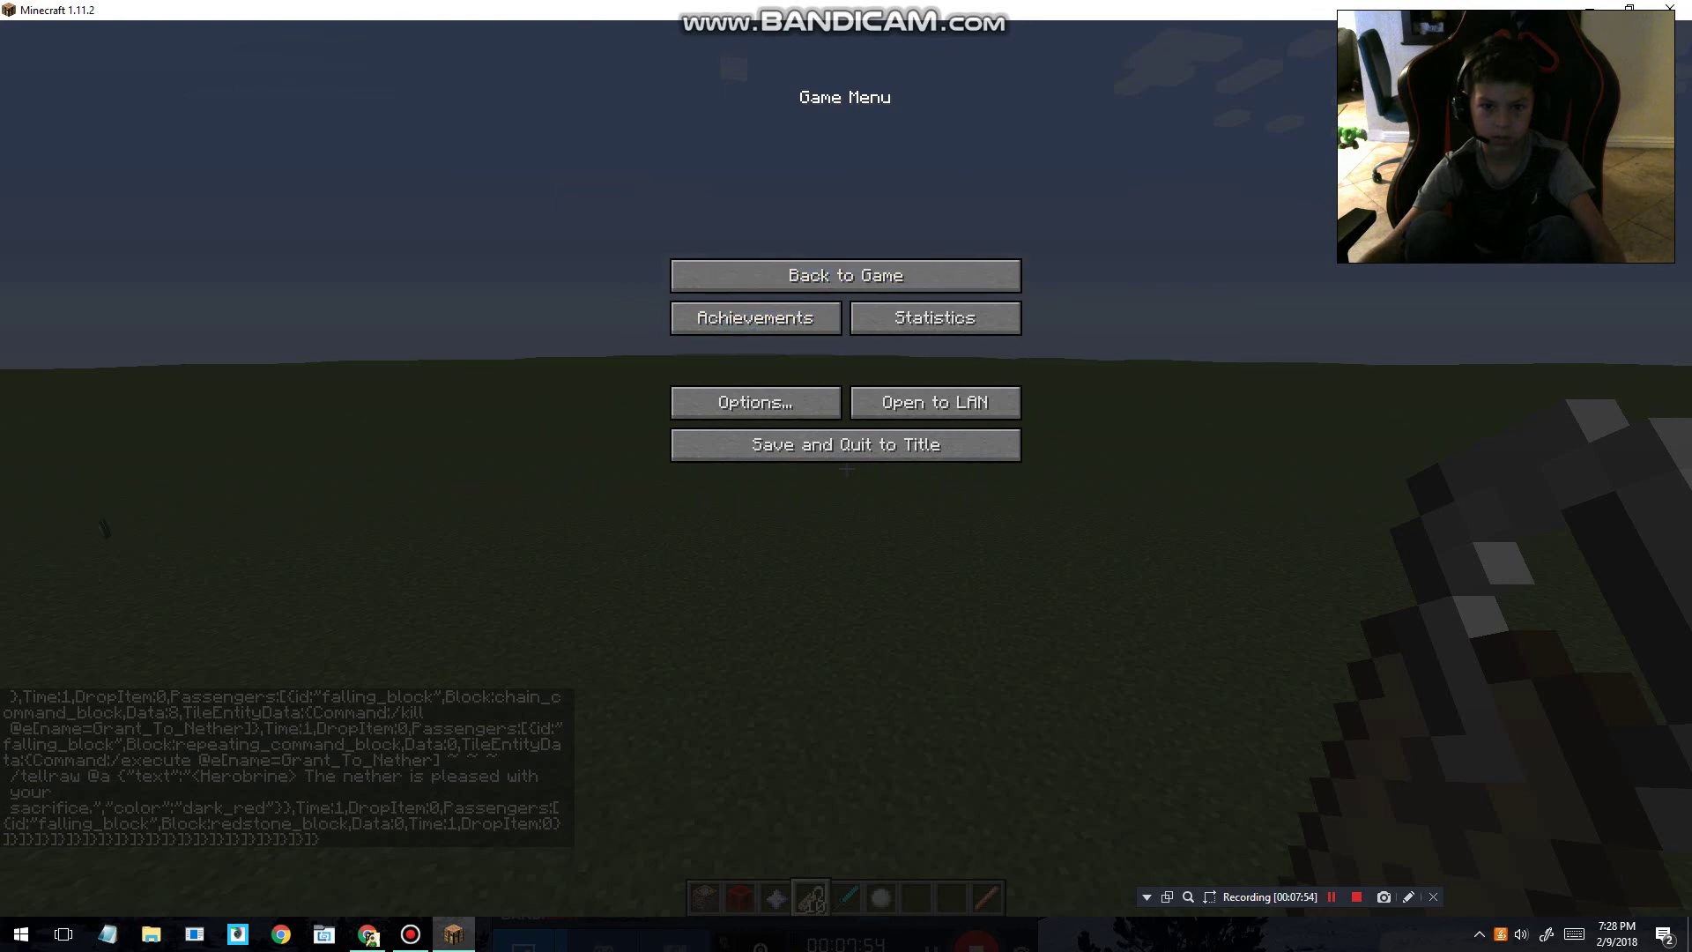
pyautogui.click(742, 400)
pyautogui.click(969, 164)
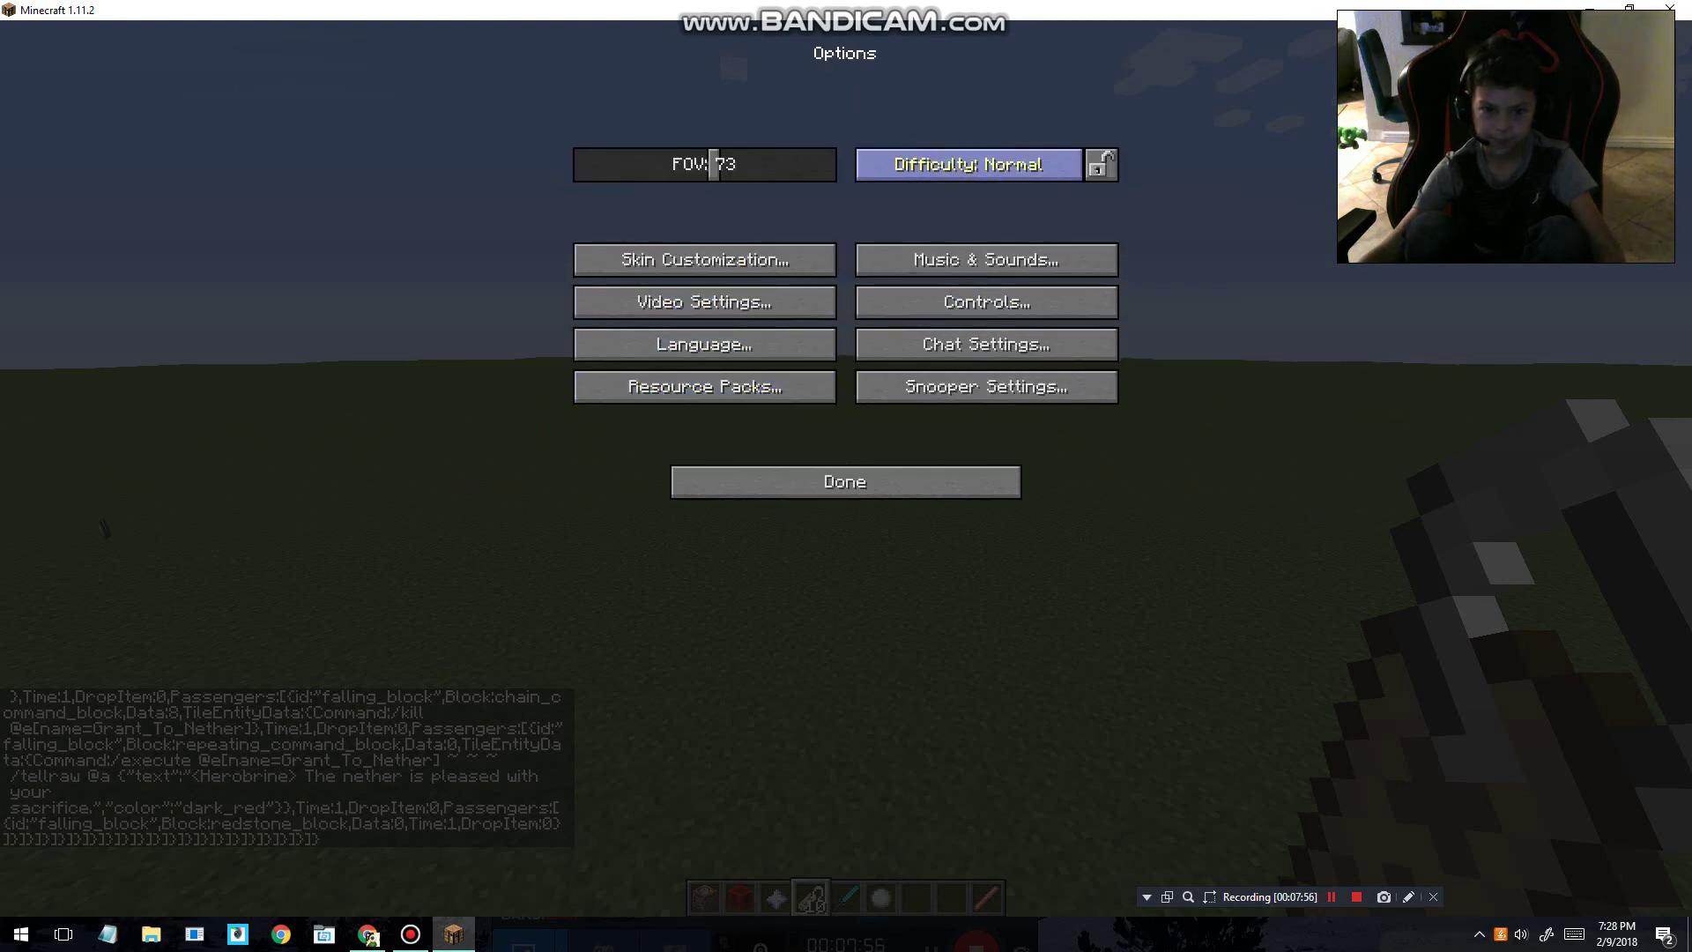
pyautogui.click(846, 483)
pyautogui.press('Escape')
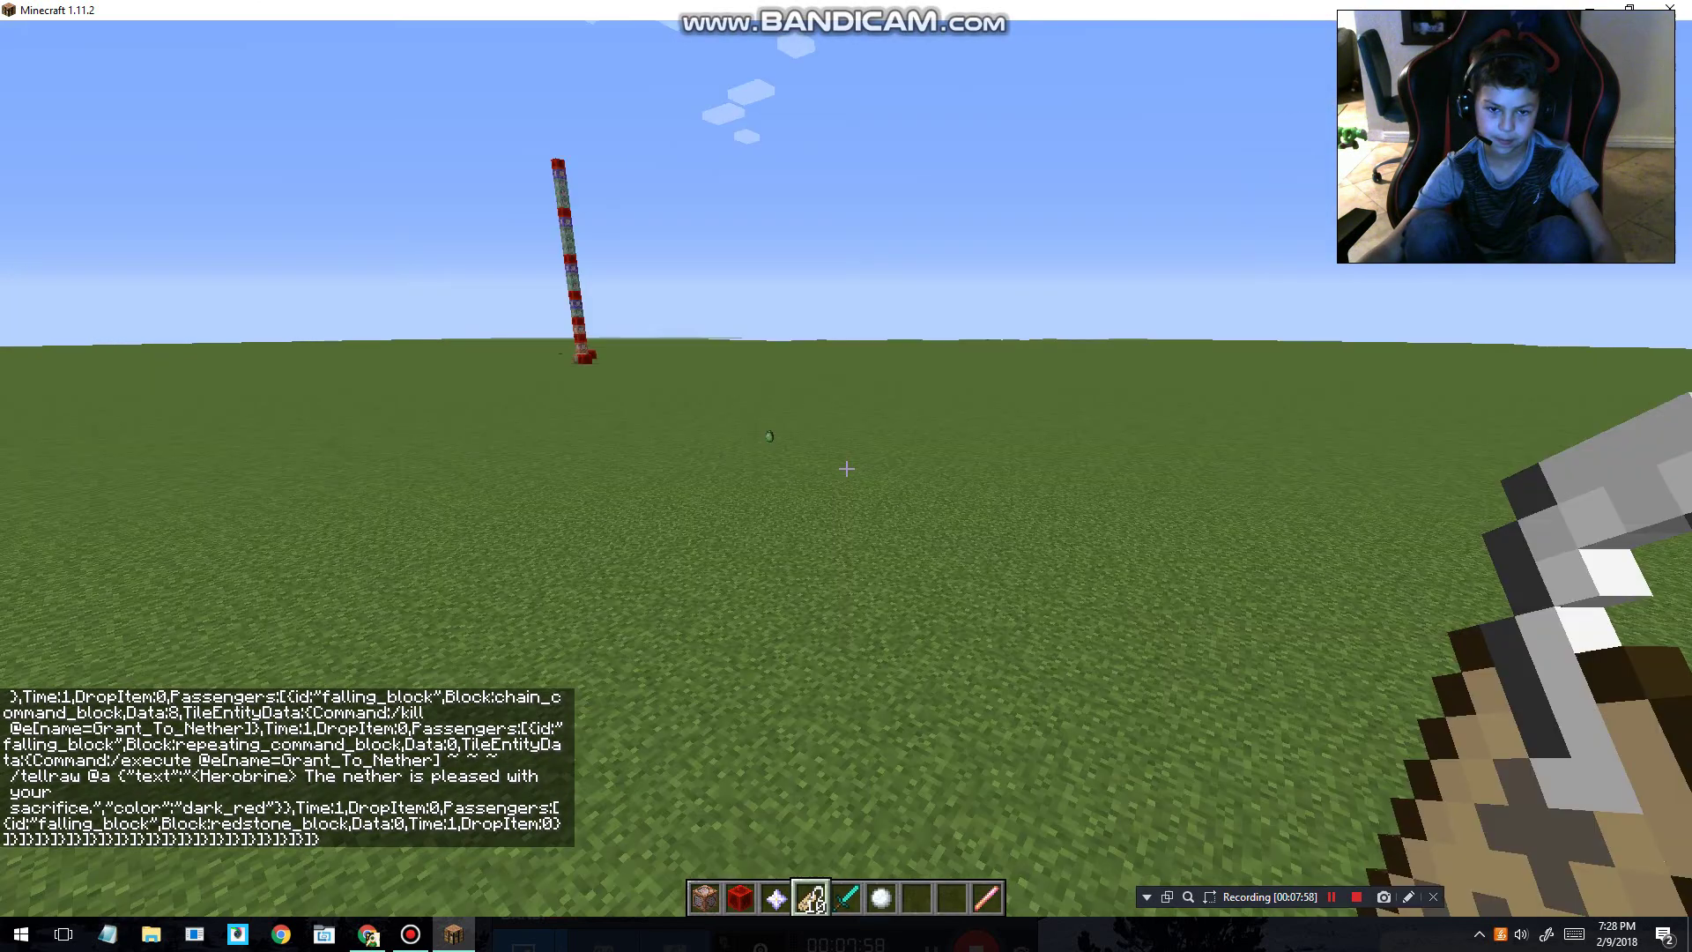
pyautogui.press('Escape')
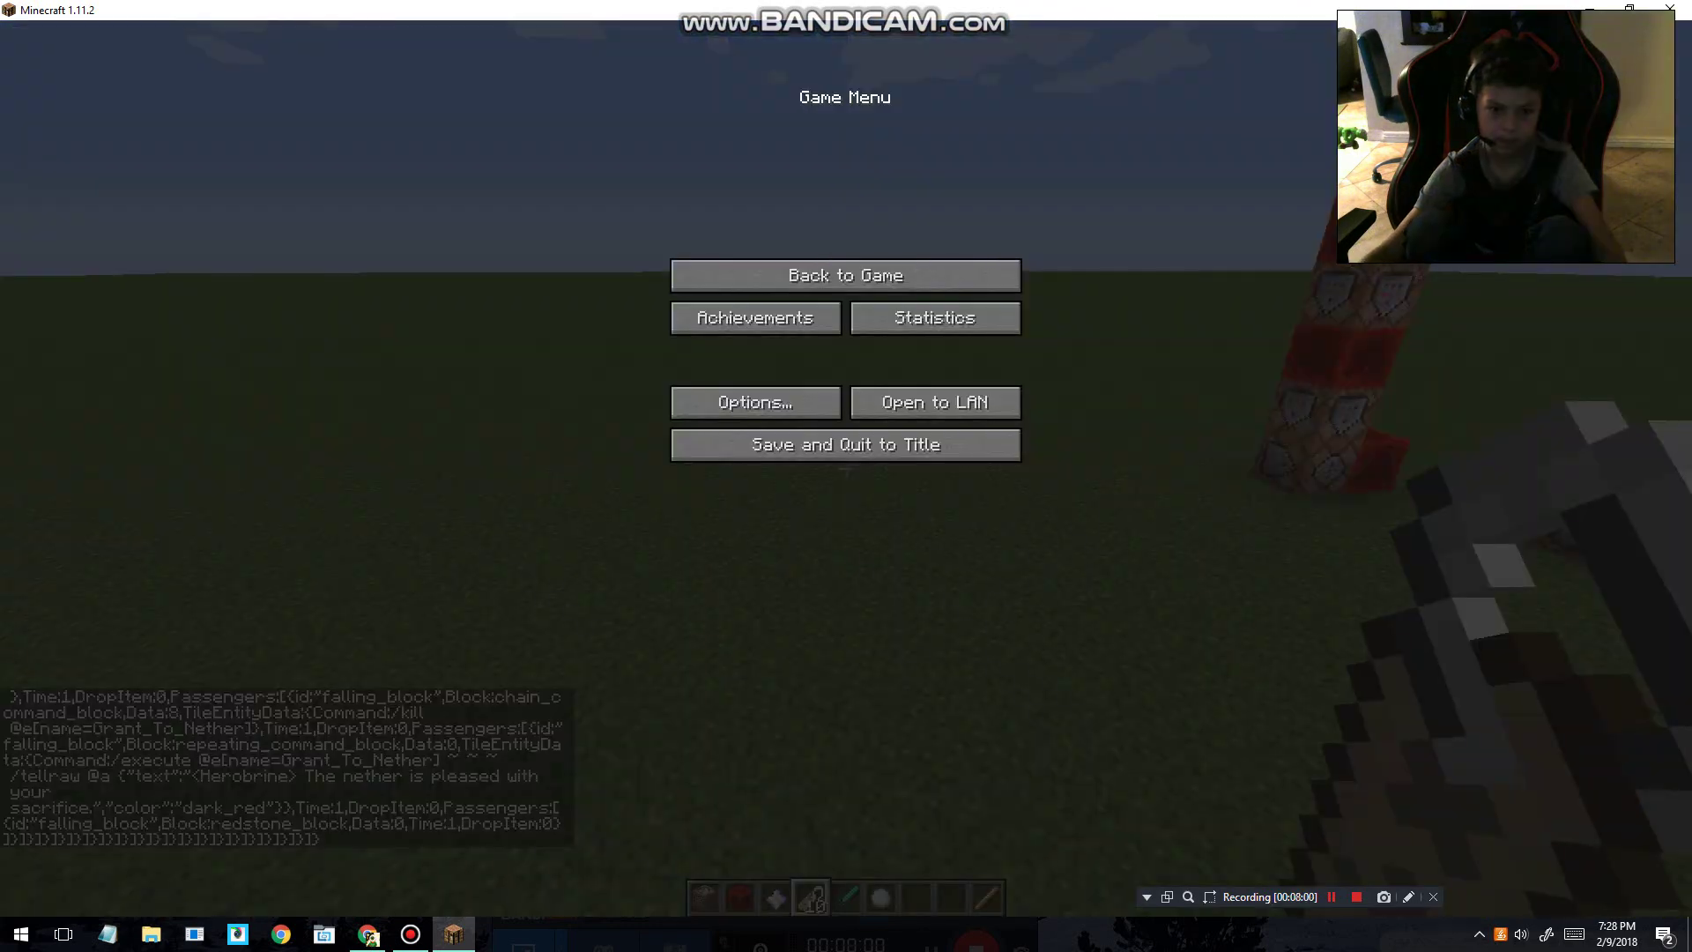
pyautogui.press('Escape')
pyautogui.press('Escape')
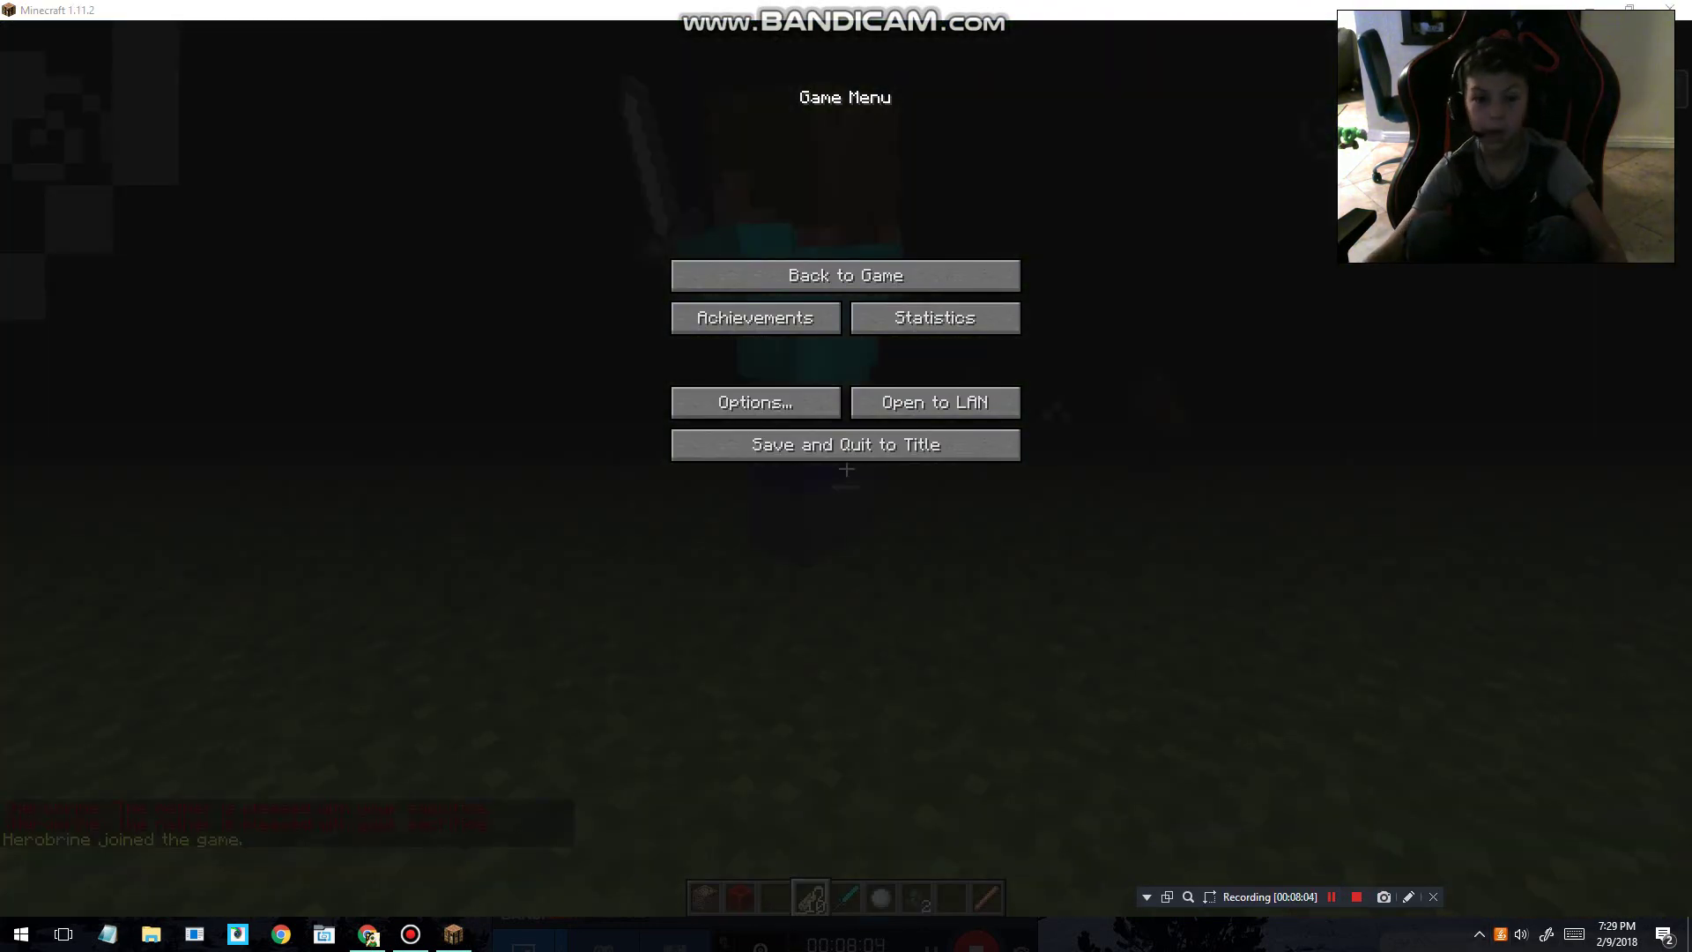
# Resume and strike Herobrine six times with the OBSIDIAN SWORD until his head drops.
pyautogui.click(846, 275)
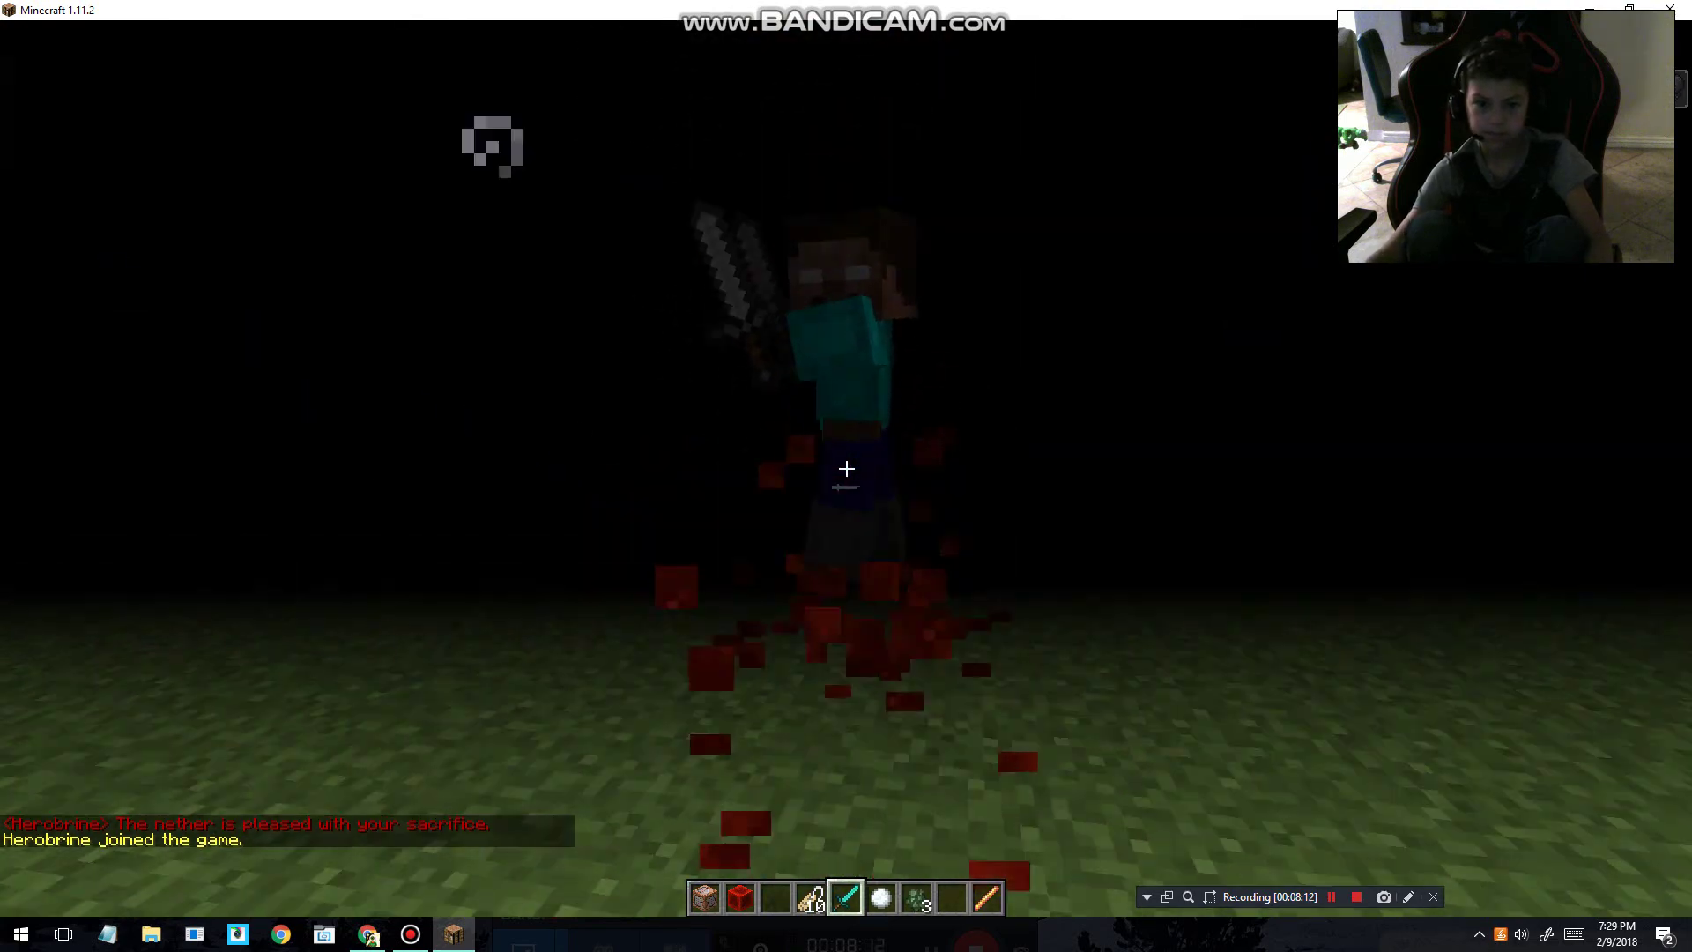
pyautogui.click(846, 468)
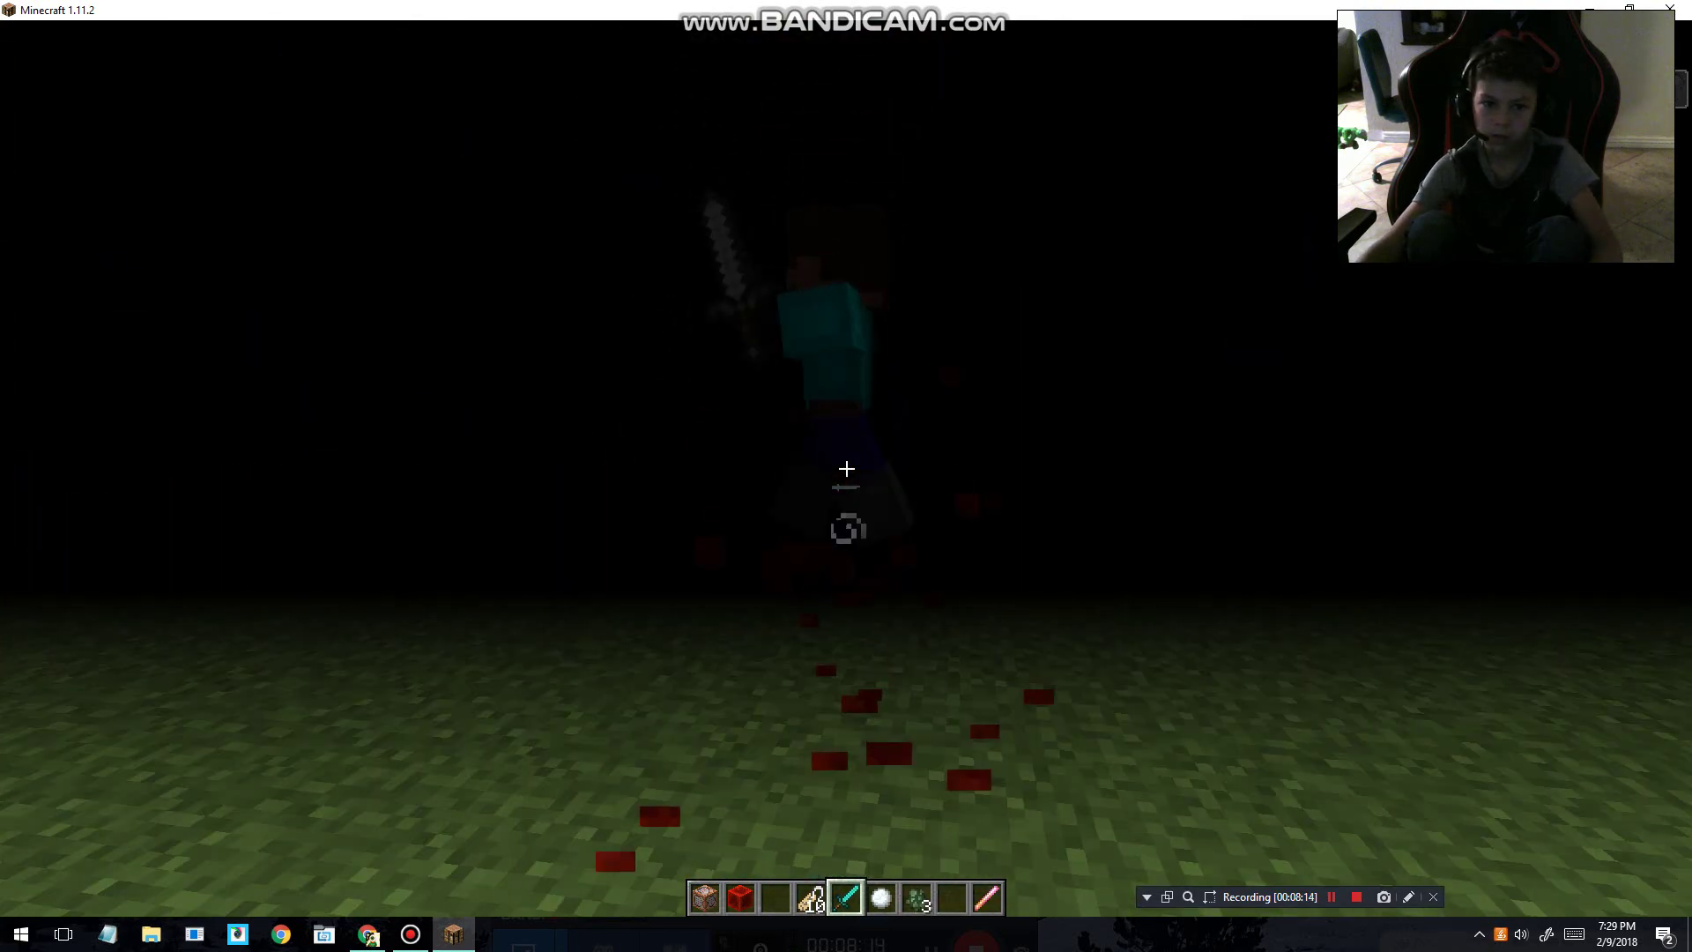
pyautogui.click(846, 468)
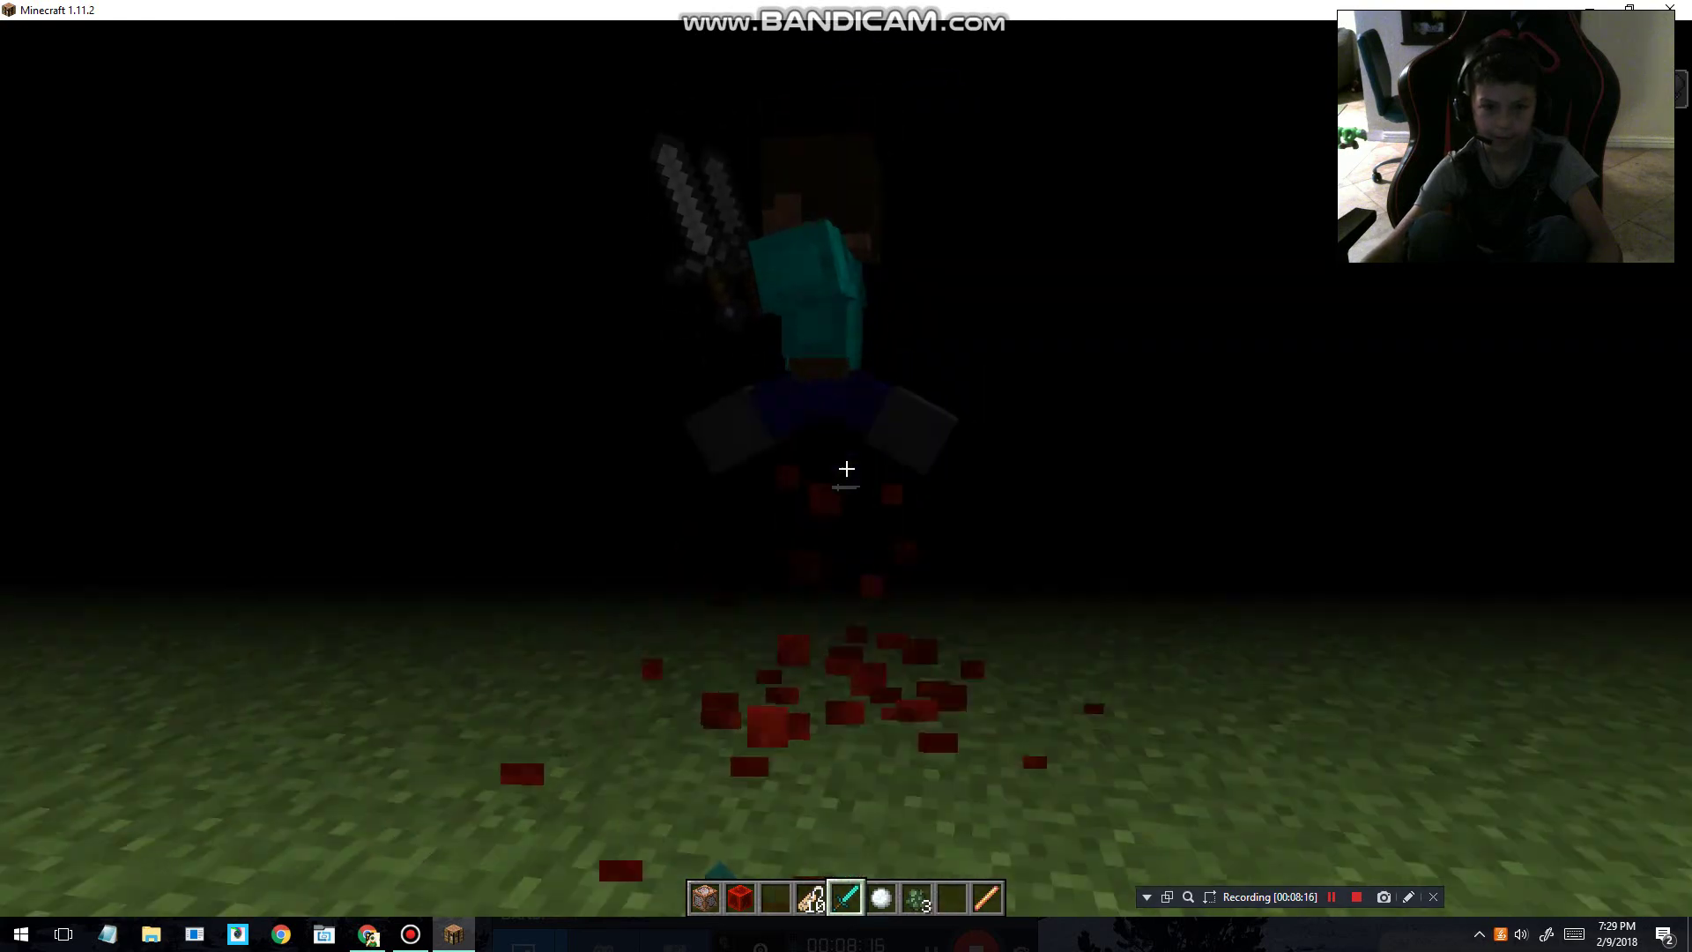
pyautogui.click(846, 469)
pyautogui.click(846, 468)
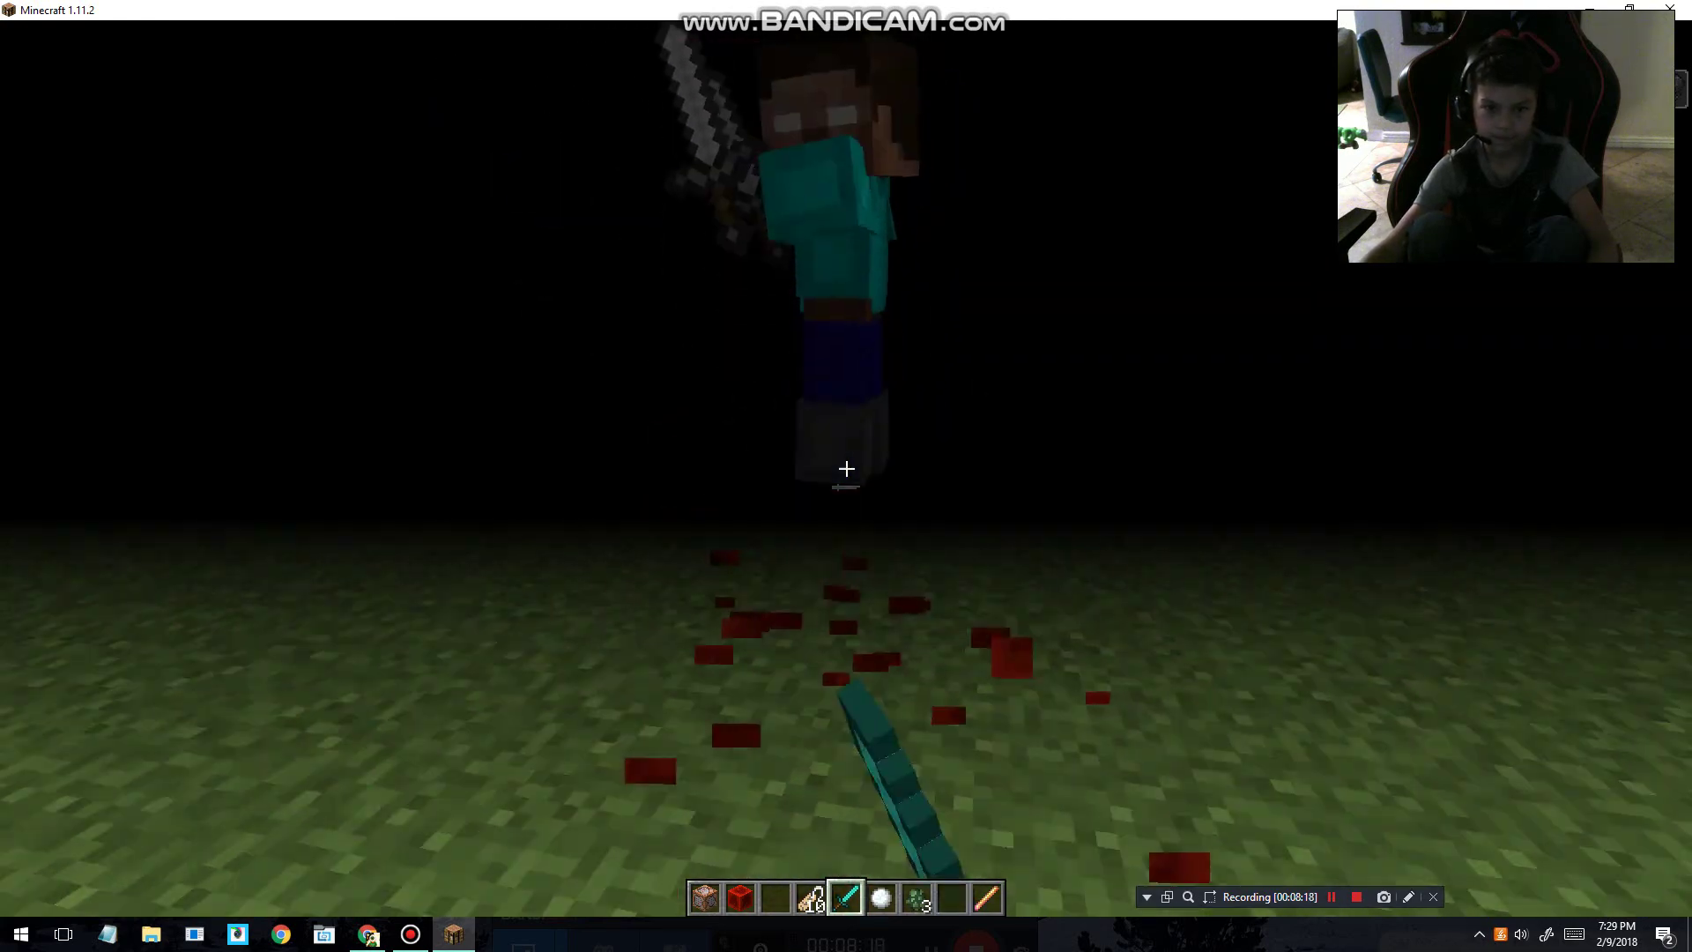
pyautogui.click(846, 468)
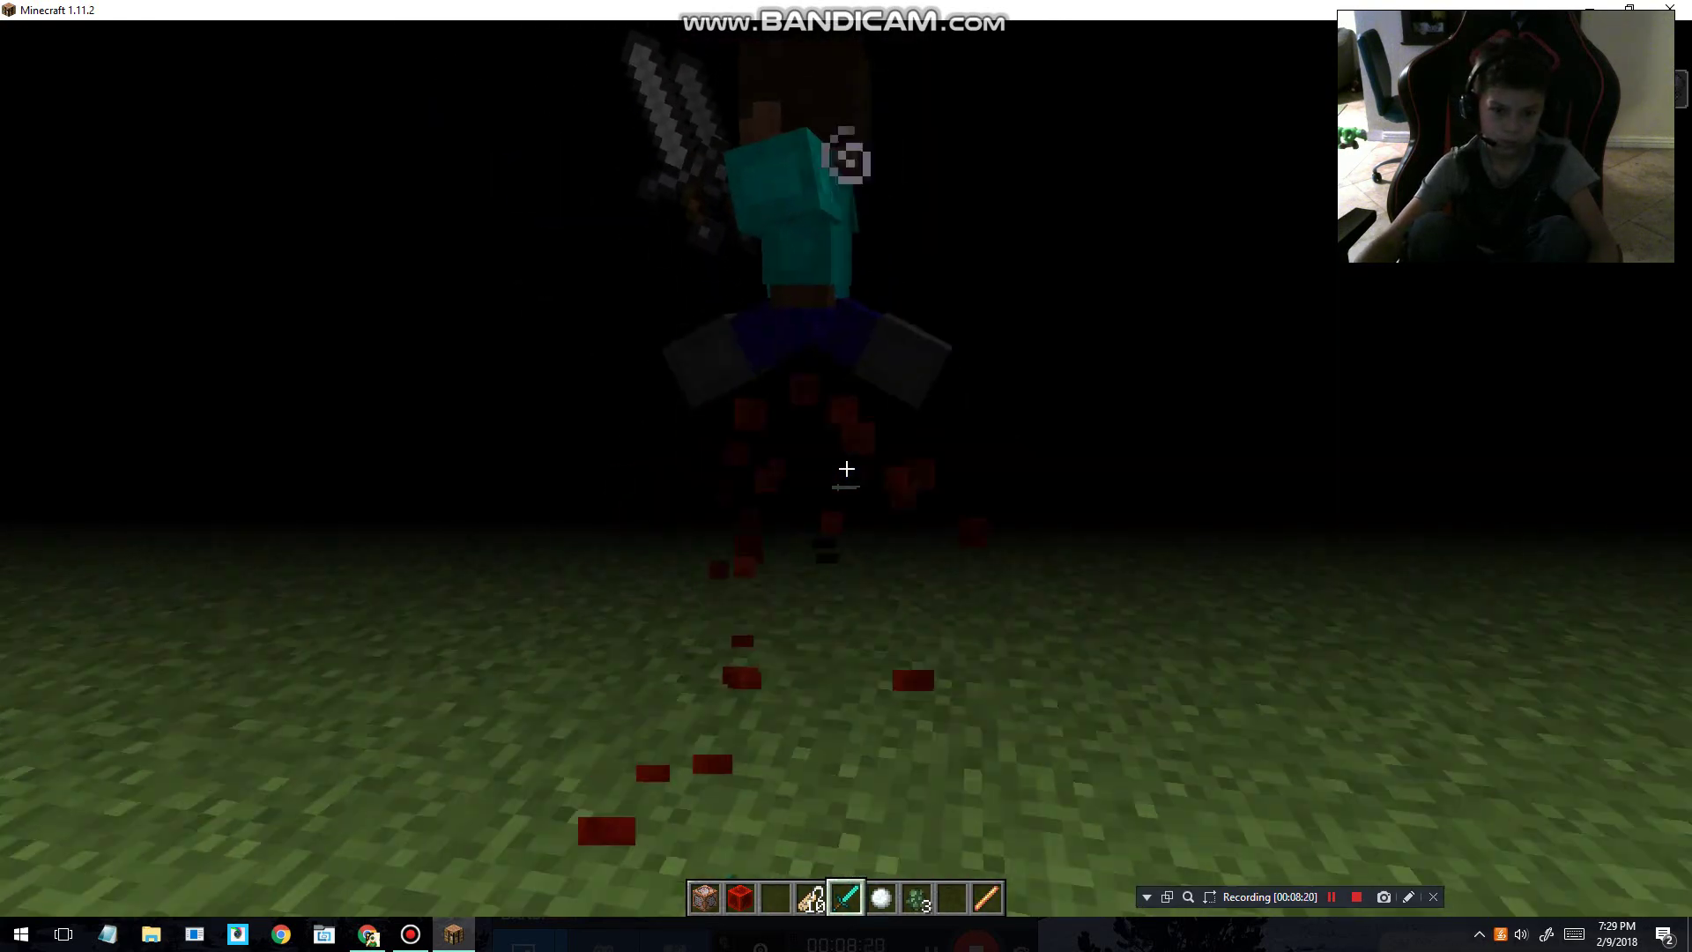
pyautogui.click(846, 468)
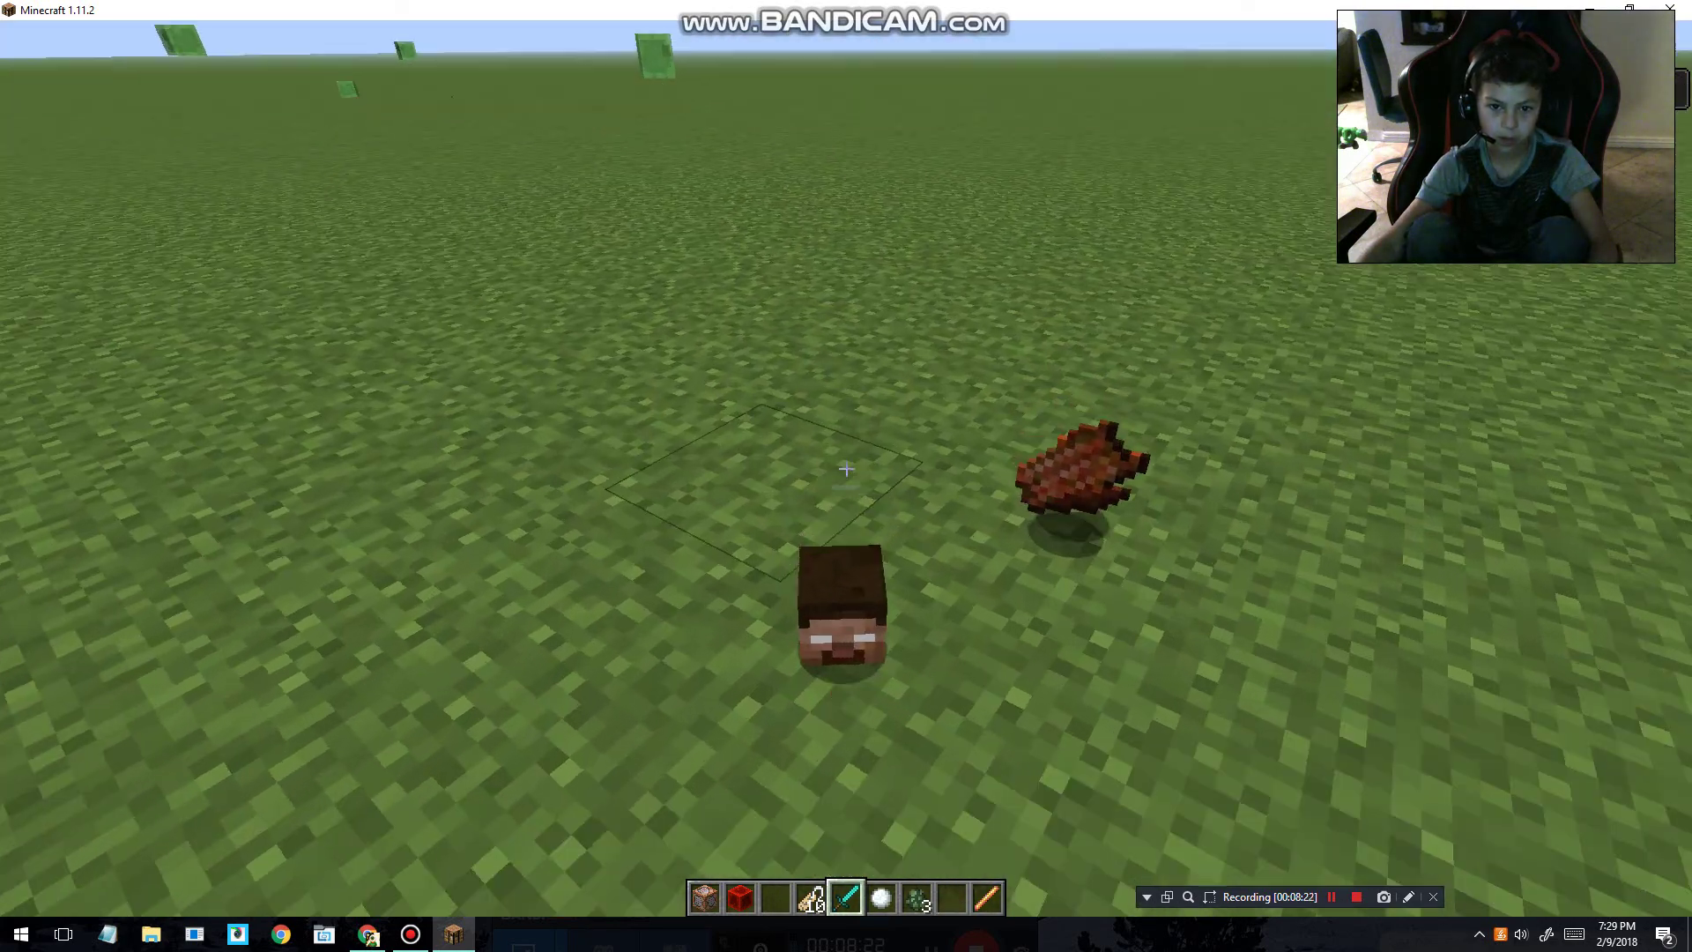
# Move the pink chestplate, boots and leggings from the armour slots into the Survival inventory.
pyautogui.press('e')
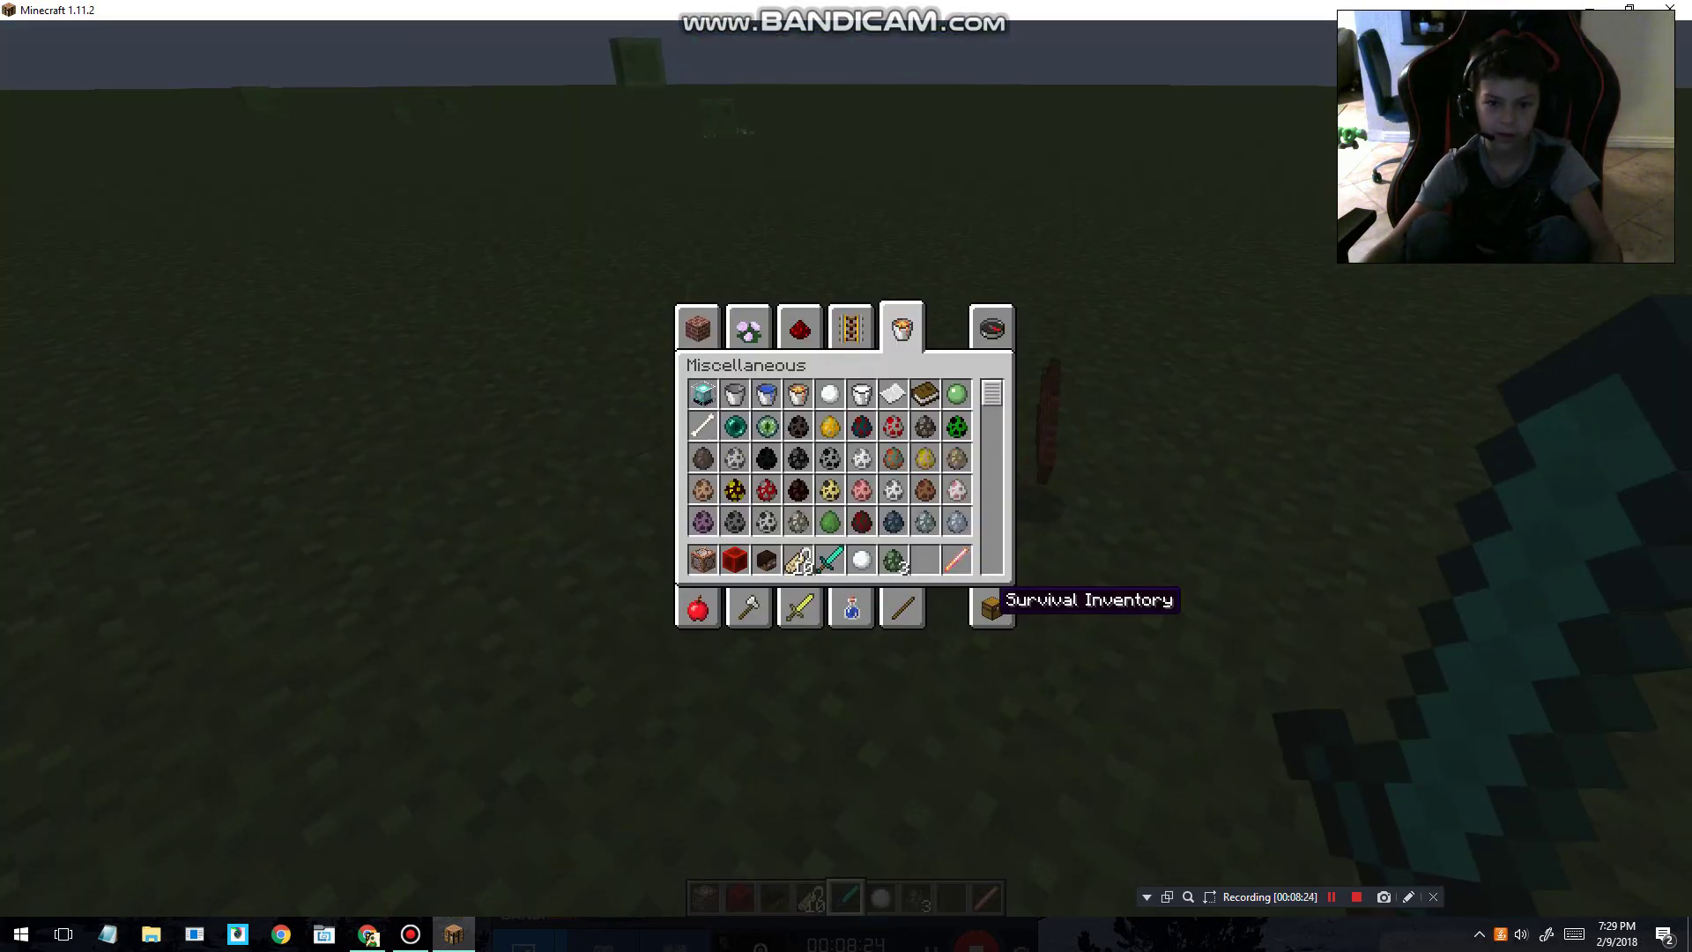
pyautogui.click(992, 608)
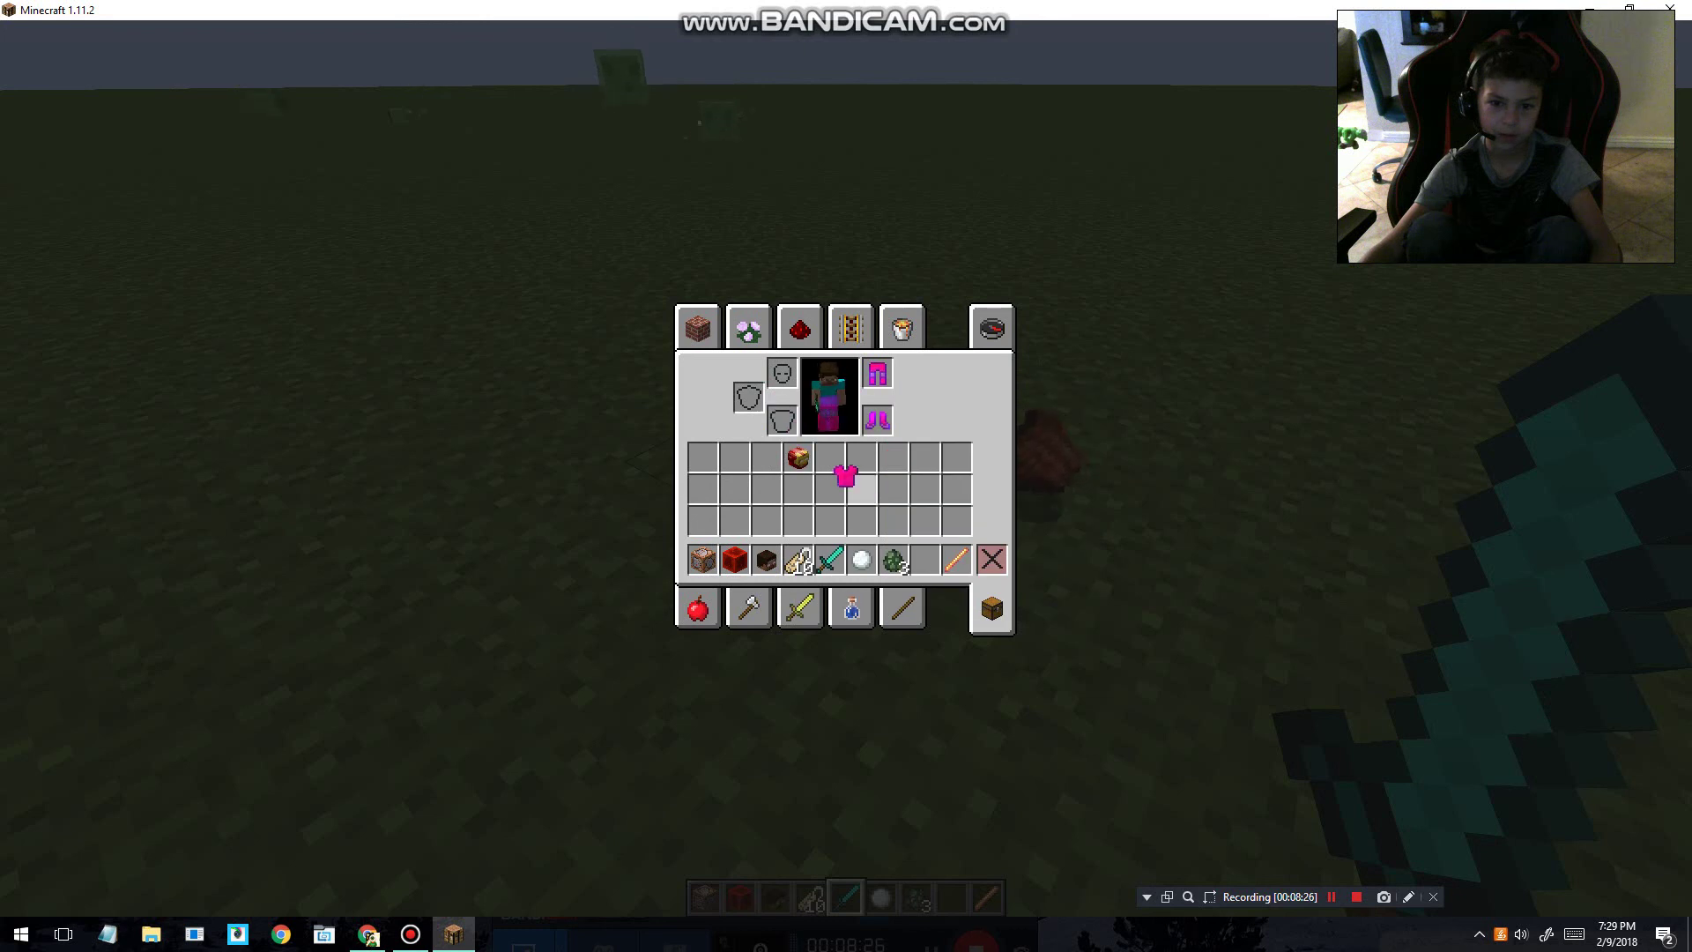
pyautogui.click(861, 490)
pyautogui.click(877, 421)
pyautogui.click(892, 519)
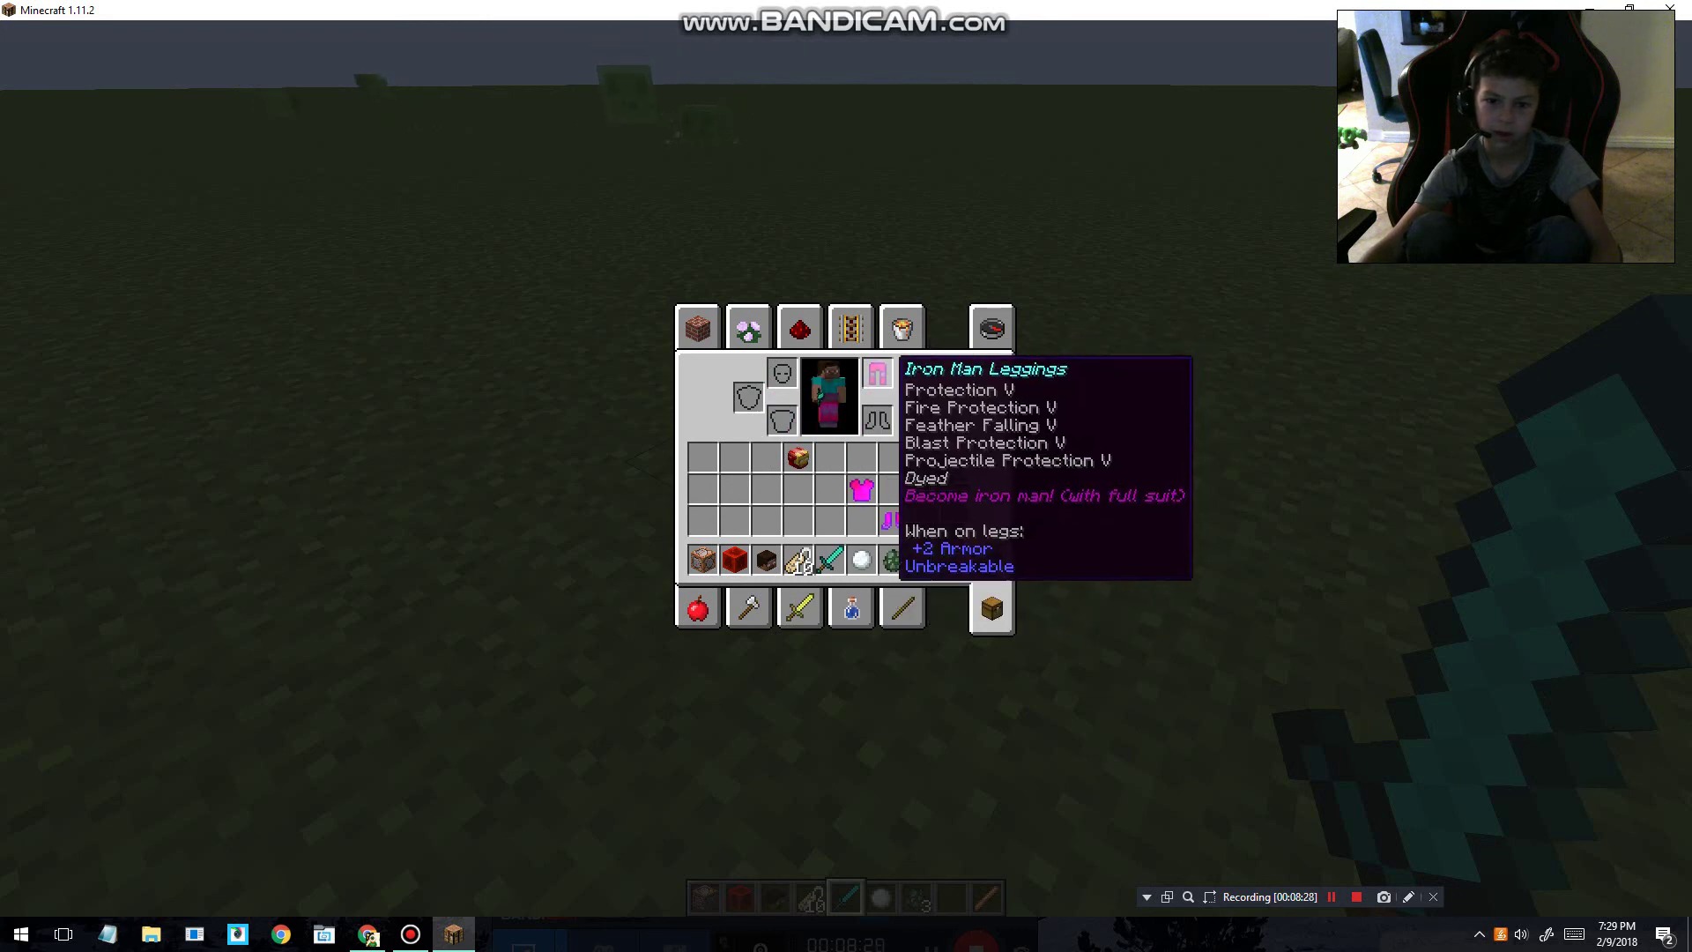
pyautogui.click(876, 374)
pyautogui.click(924, 520)
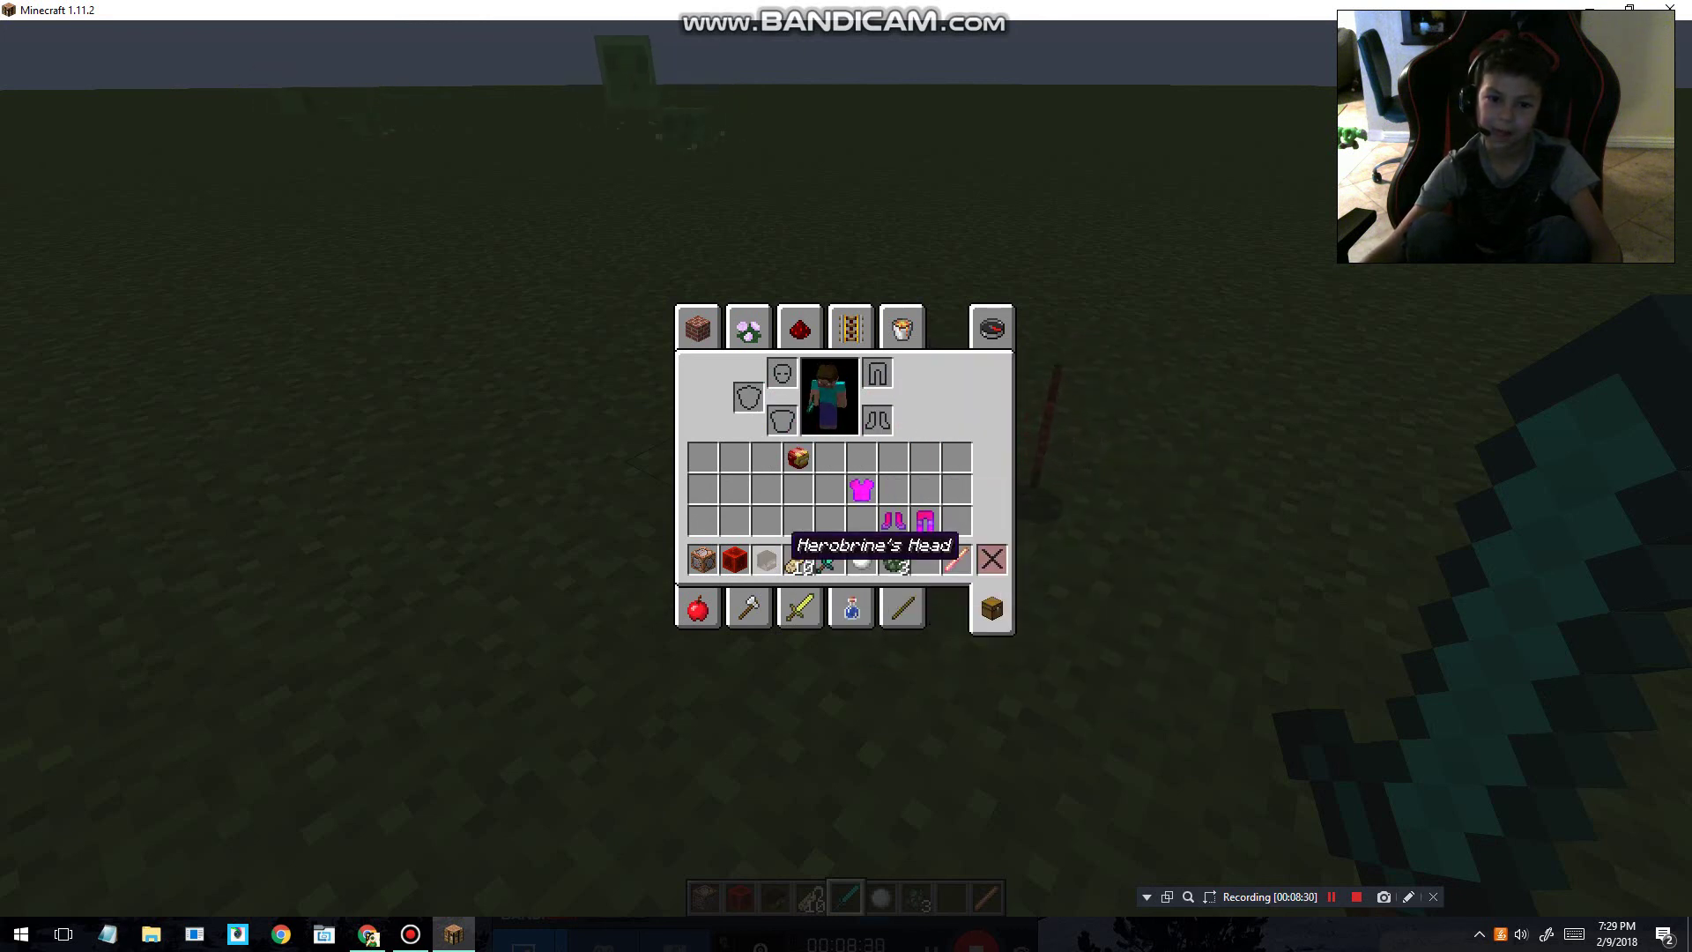
pyautogui.press('e')
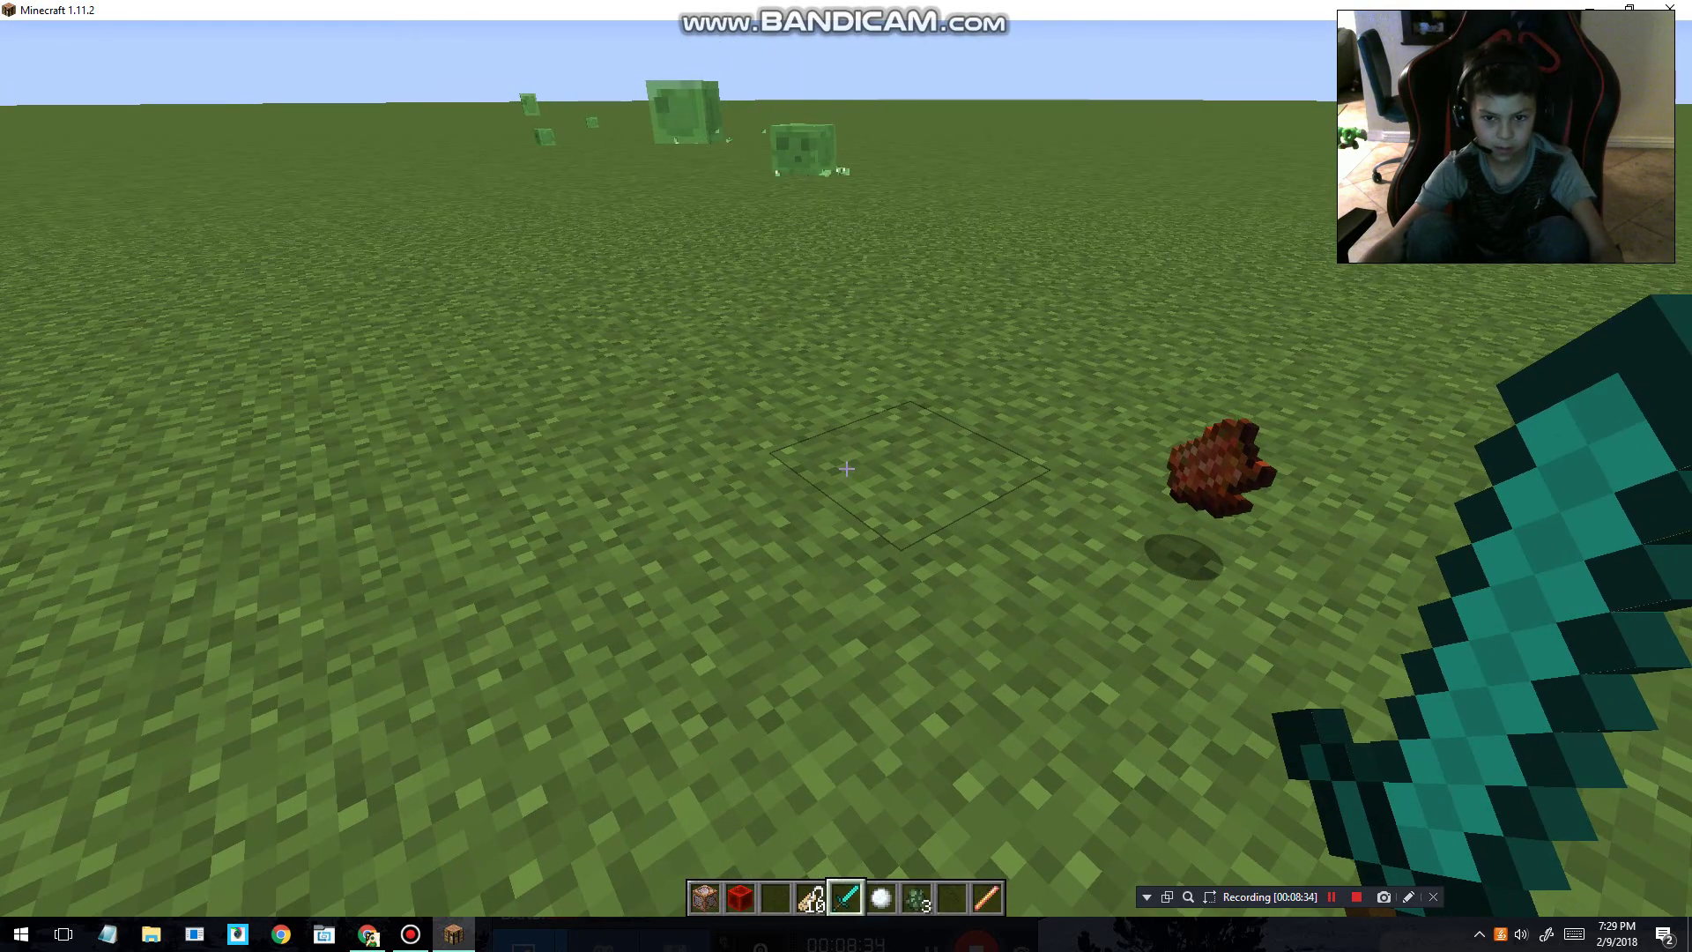
# Toggle the debug overlay, view the Herobrine-headed character from behind and front, then pause.
pyautogui.press('F3')
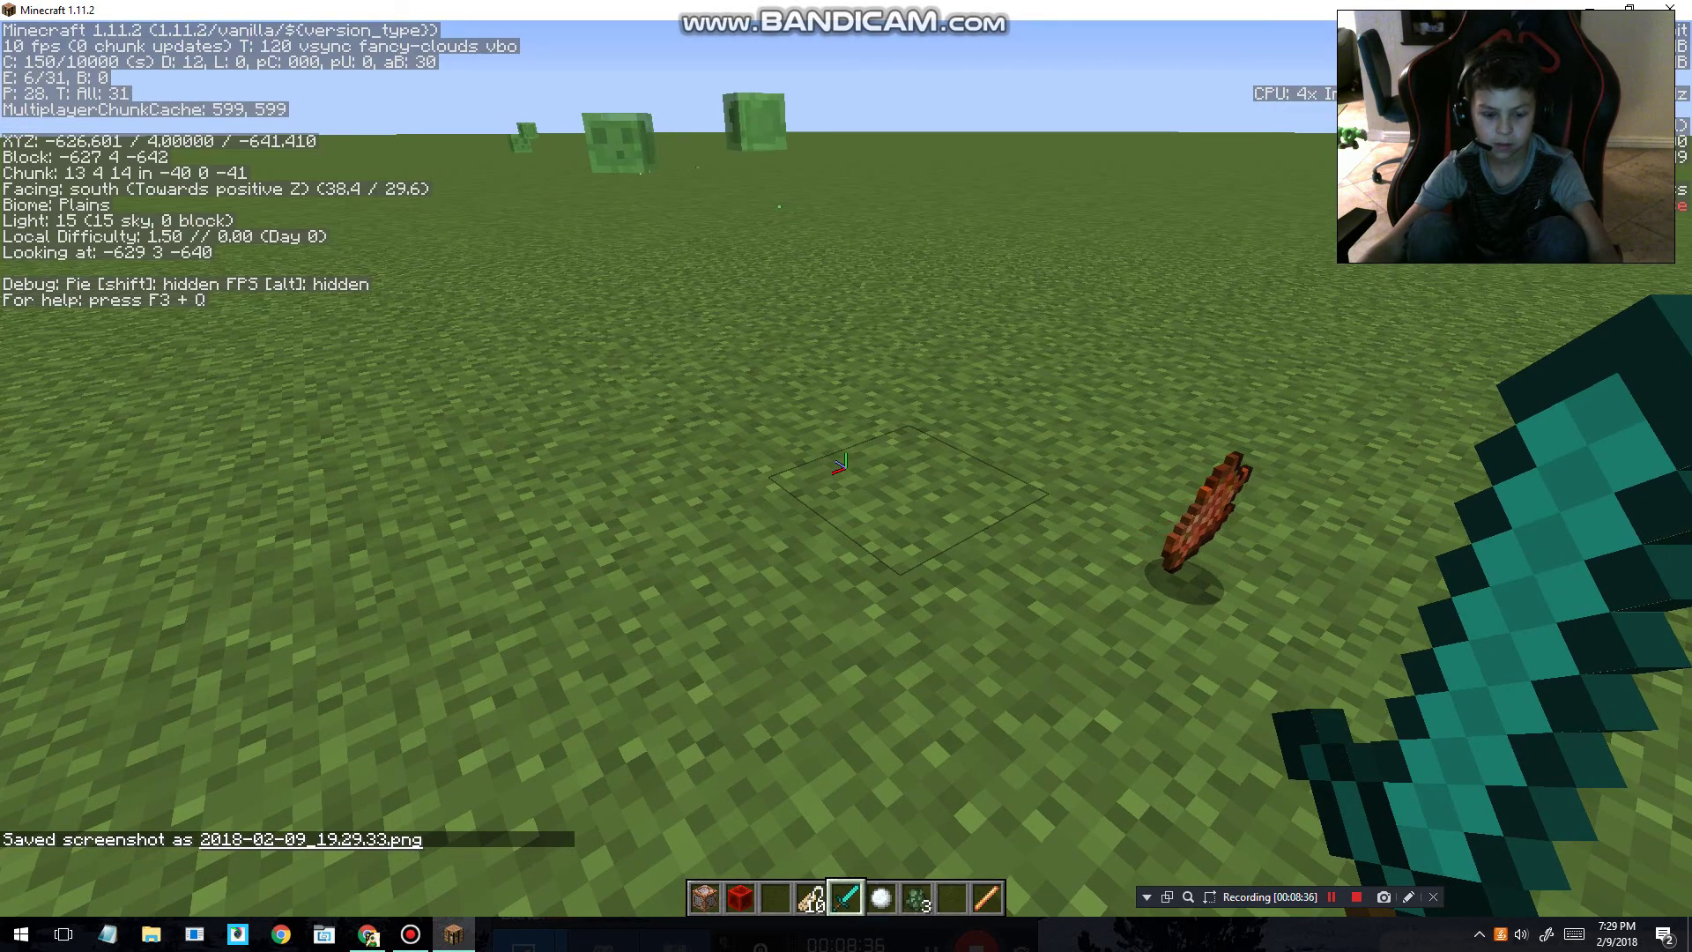
pyautogui.press('F3')
pyautogui.press('F5')
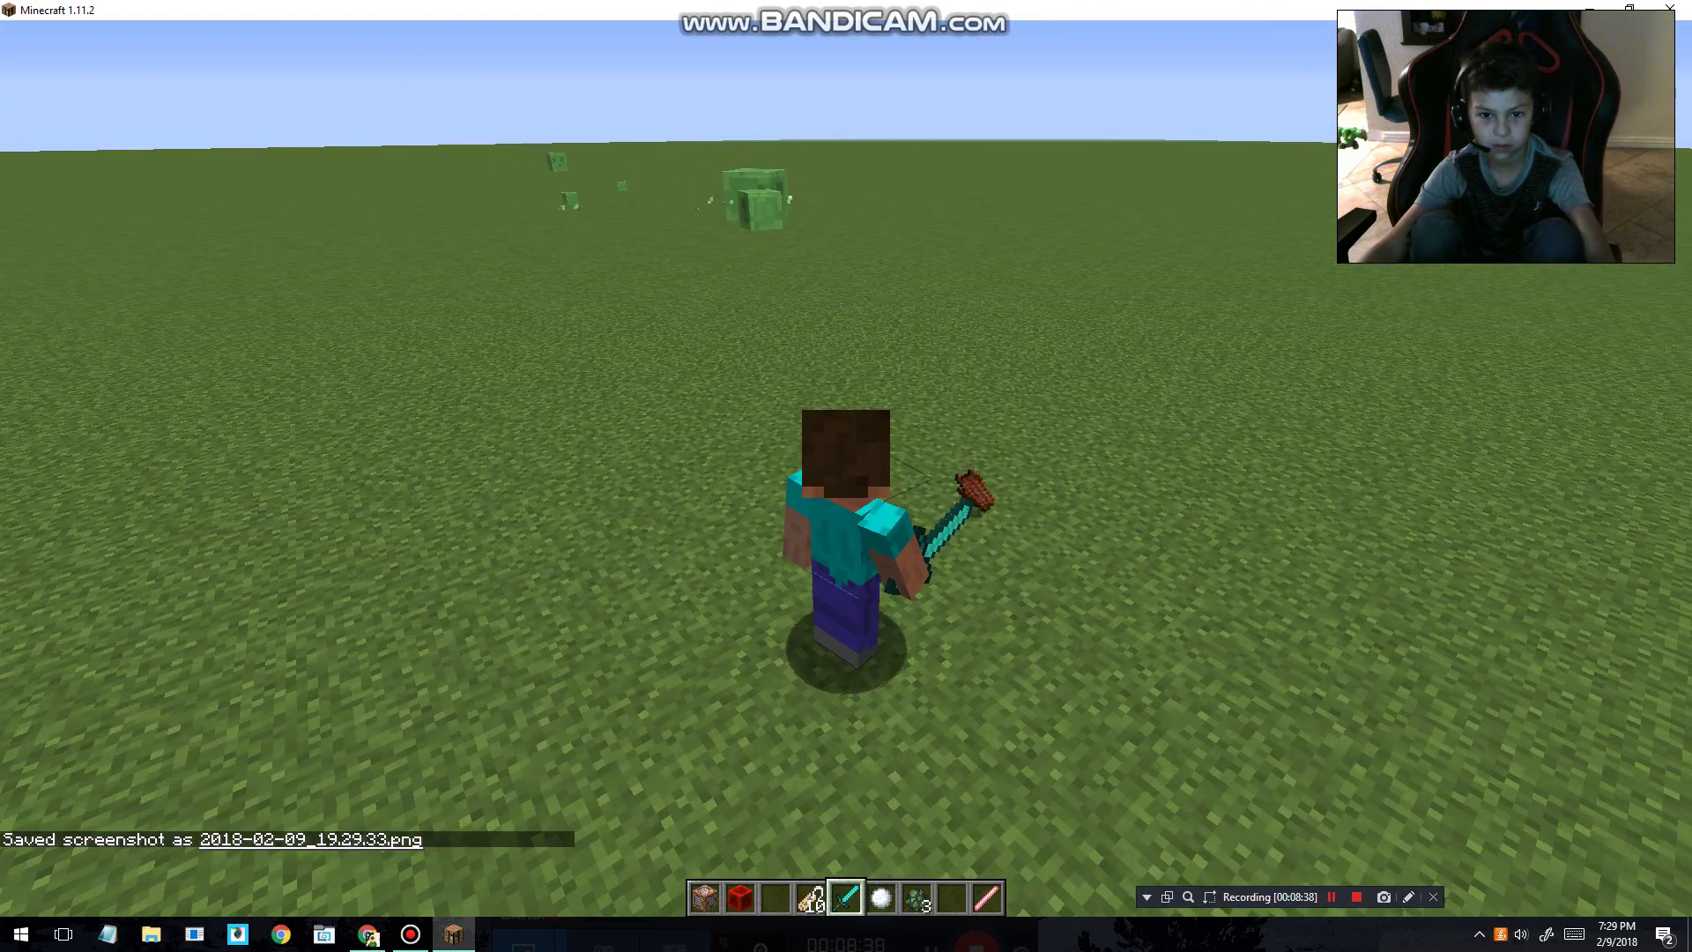
pyautogui.press('F5')
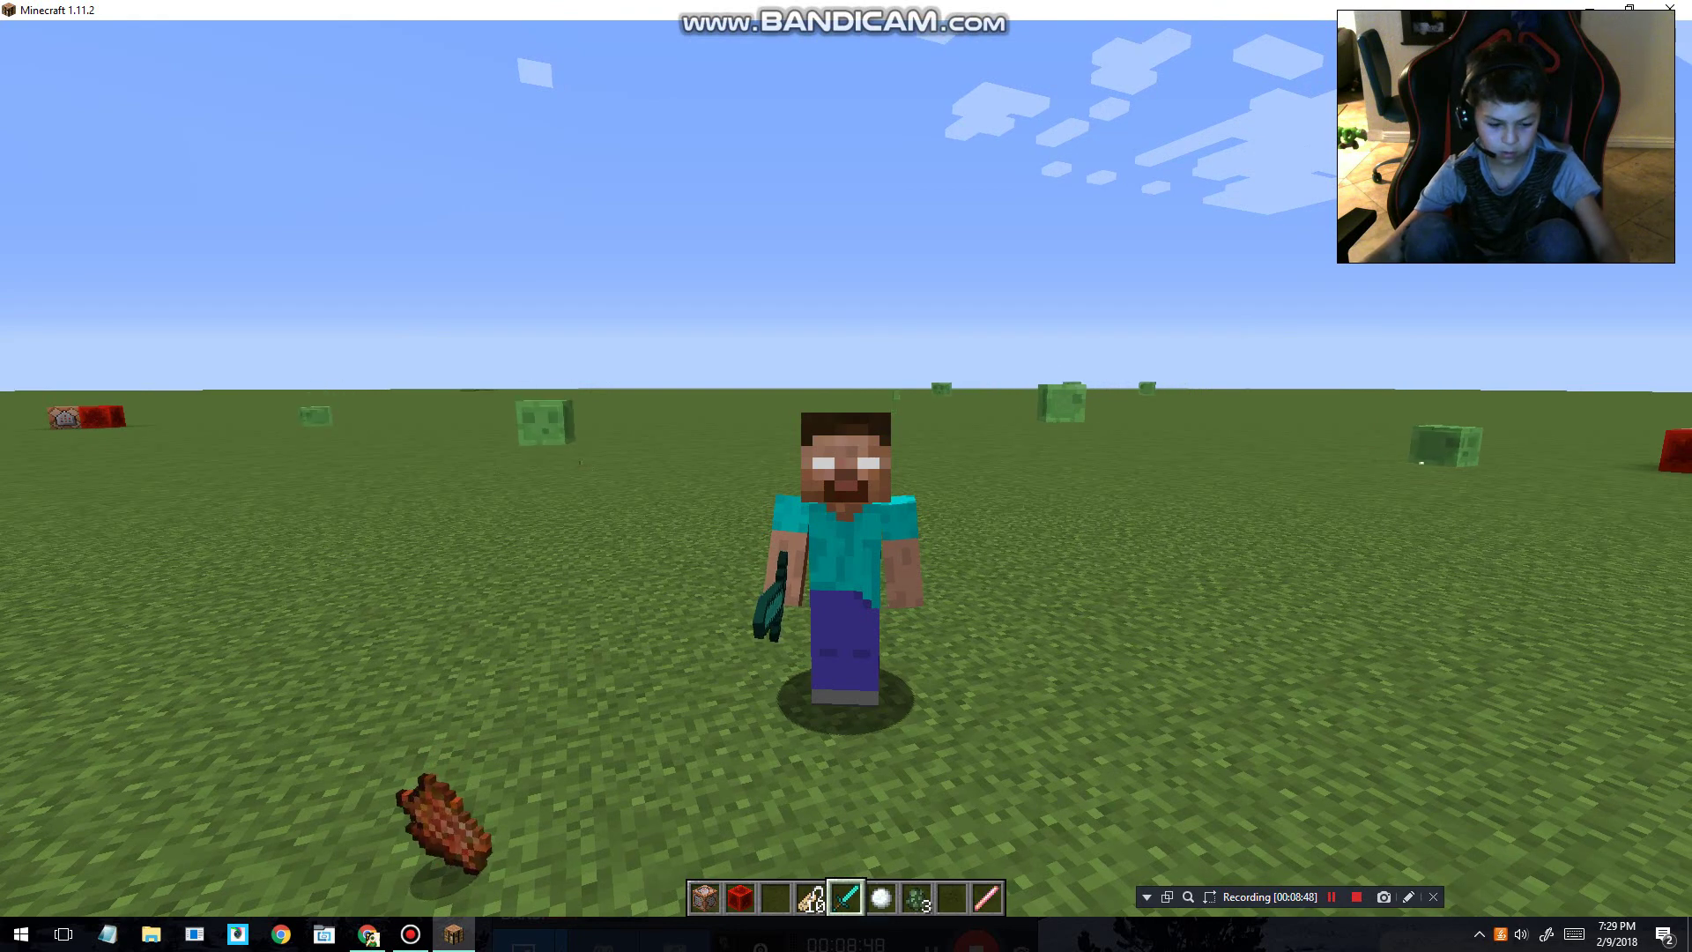
pyautogui.press('F3')
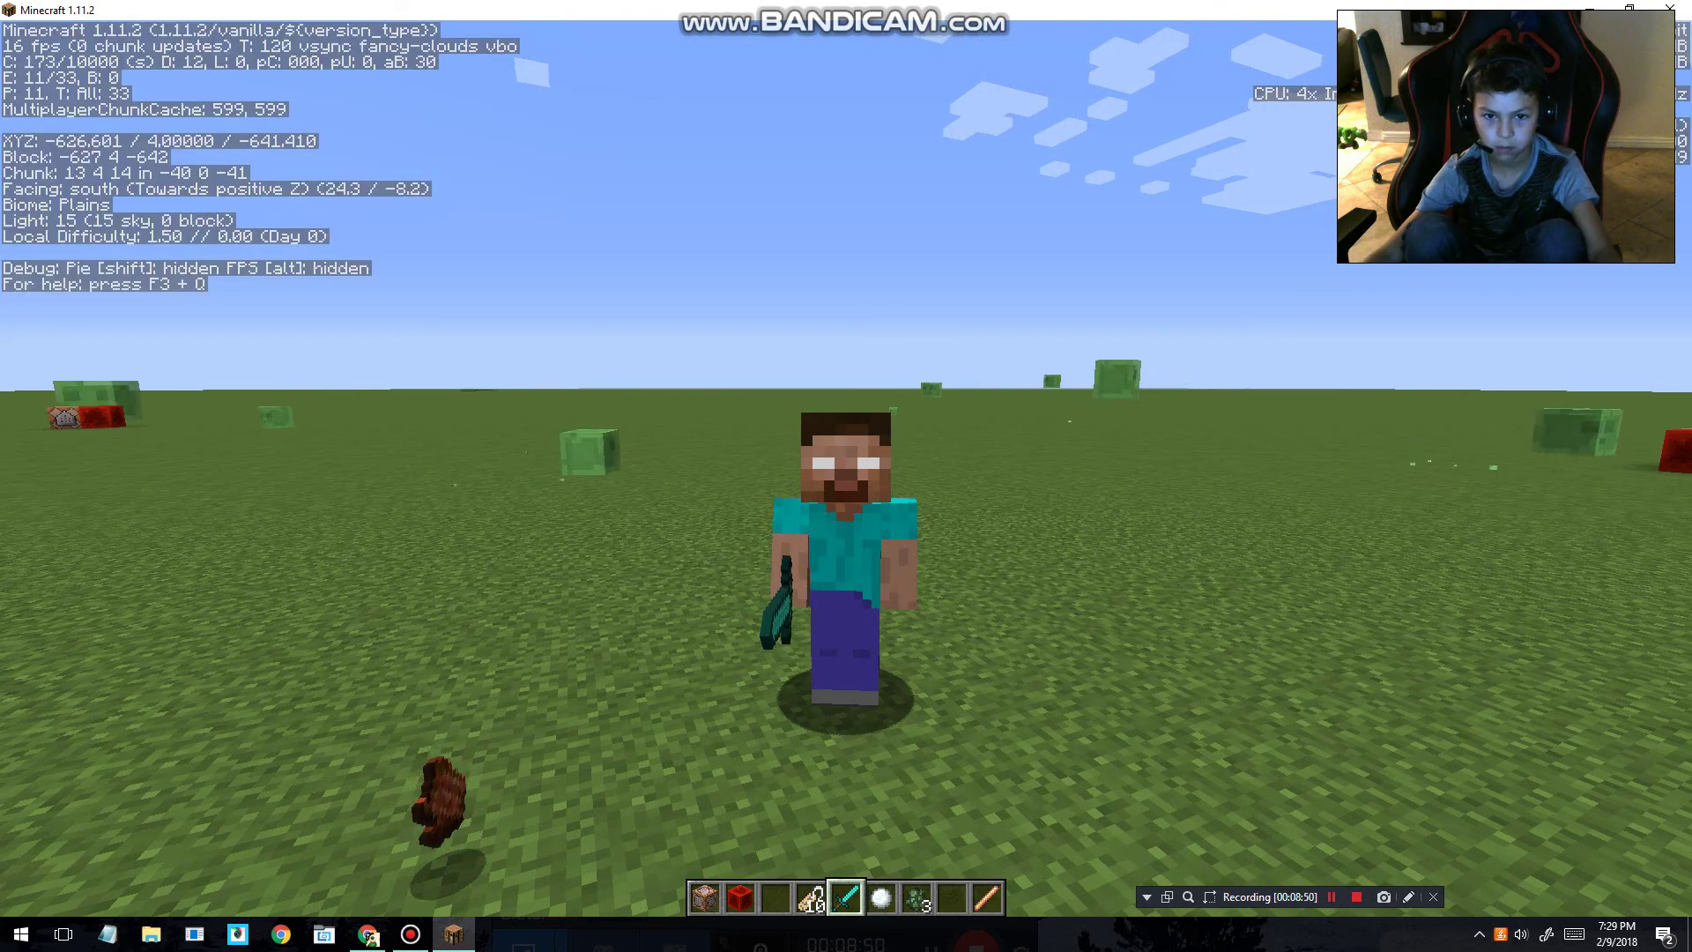
pyautogui.press('F3')
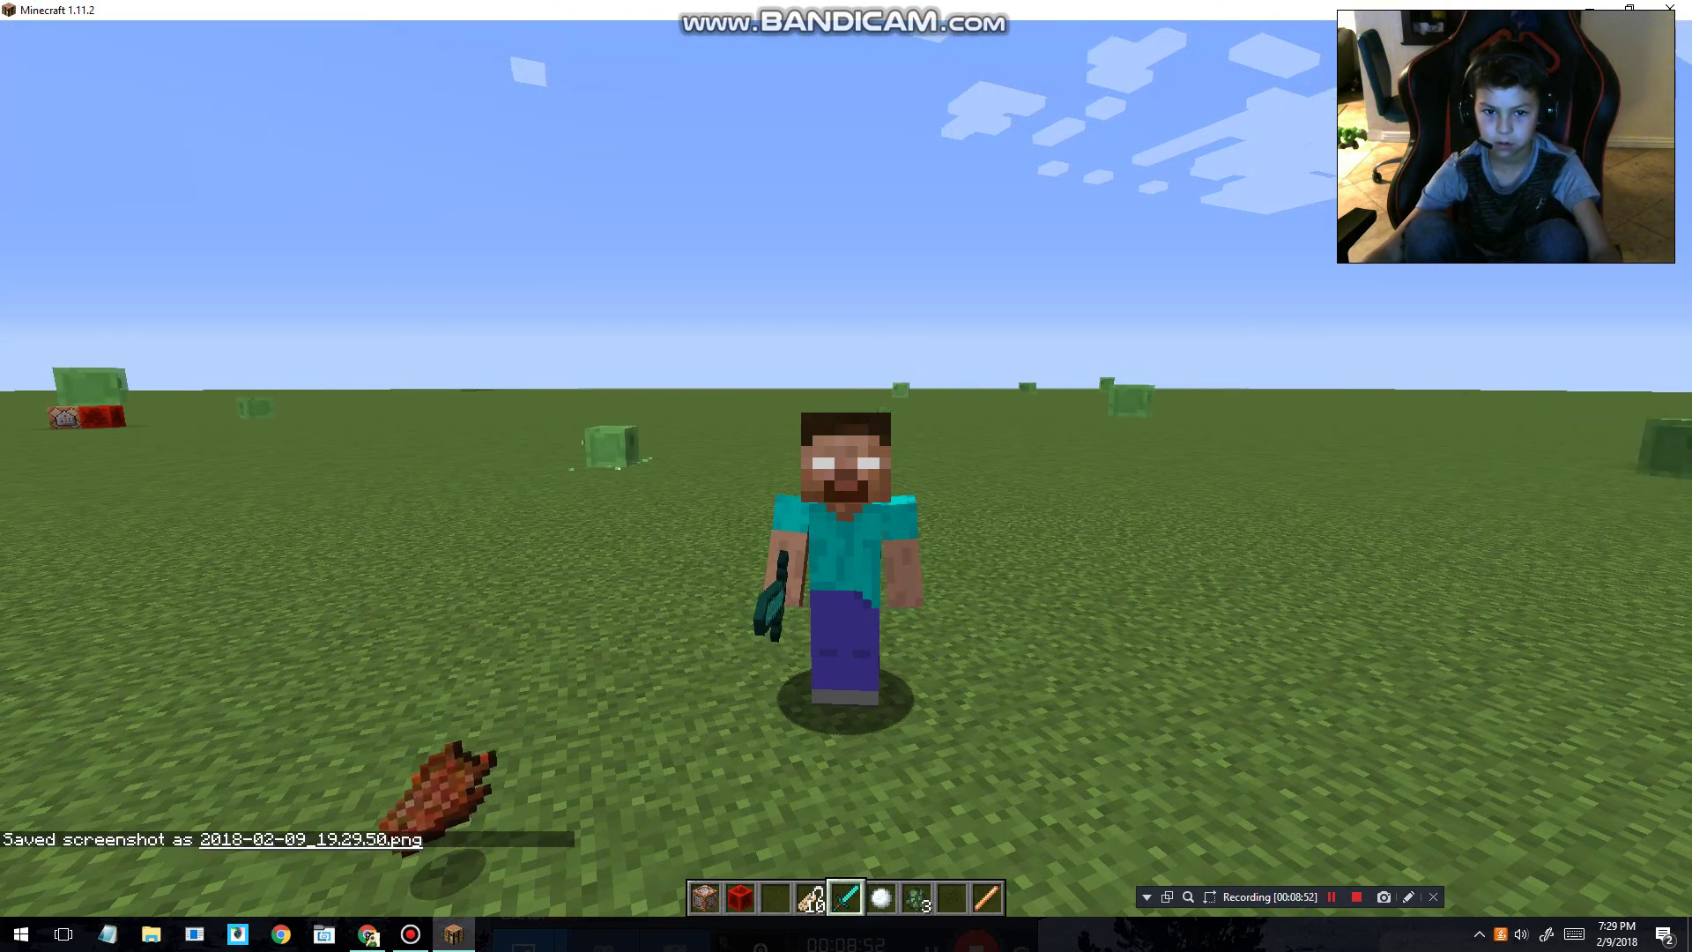
pyautogui.press('Escape')
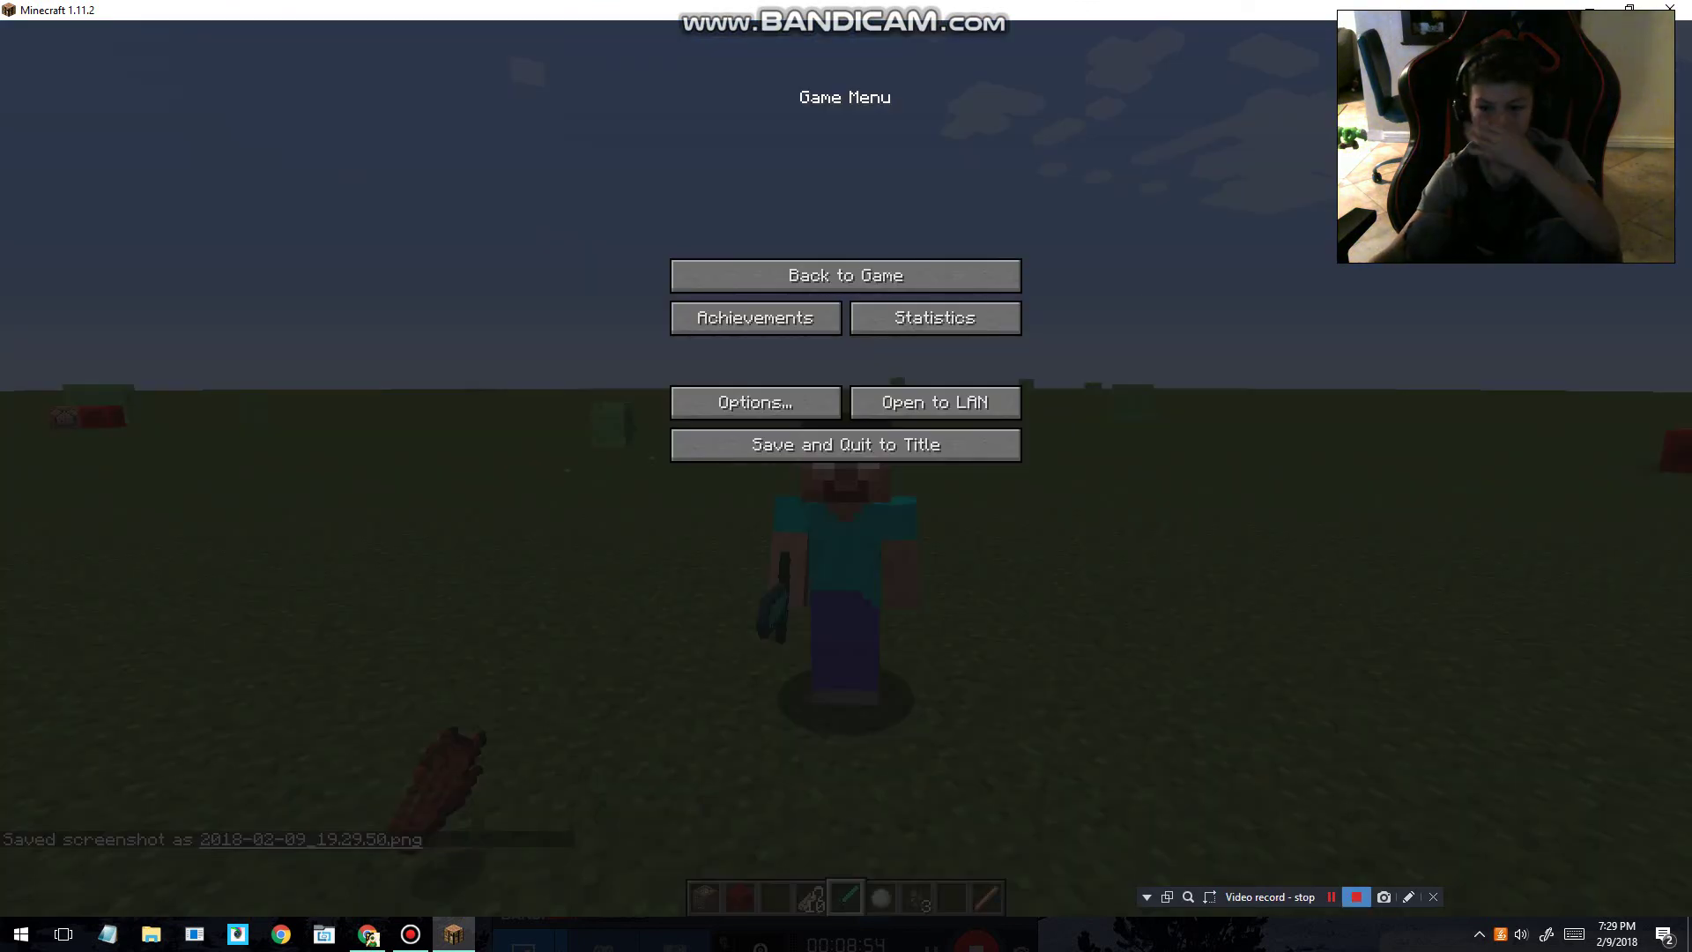